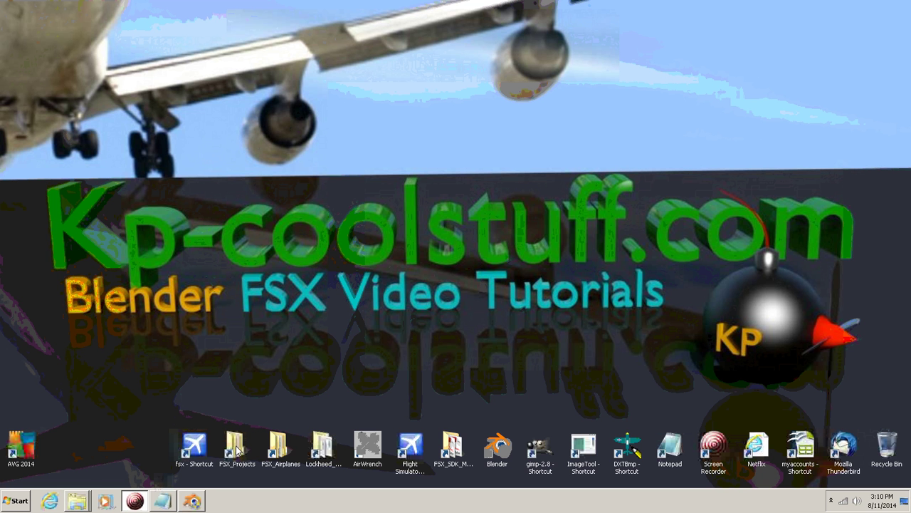
Step: Switch to Blender and frame the airplane's front tire close up in the left orthographic view
left_click(192, 501)
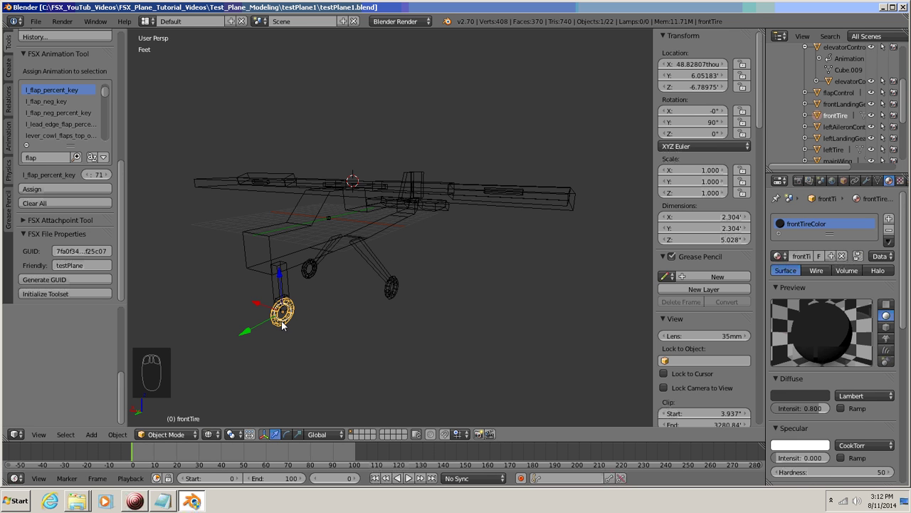
left_click(277, 324)
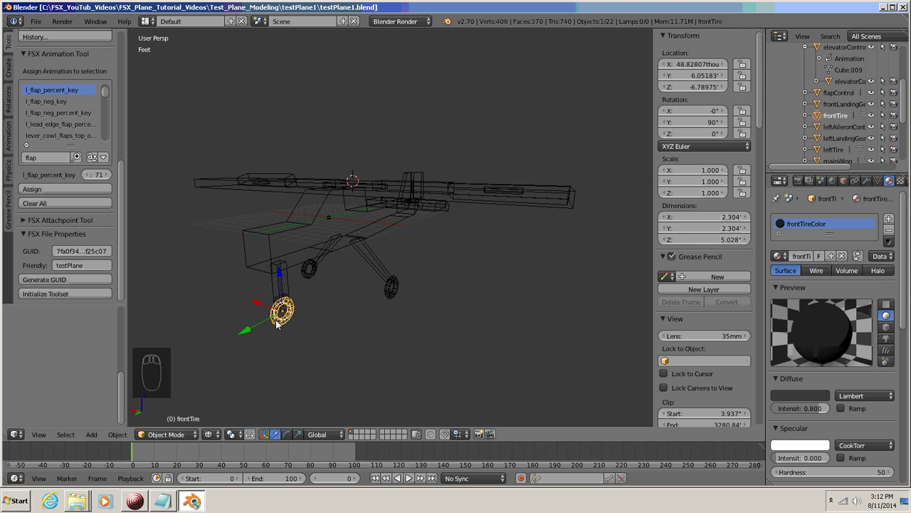
key("ctrl+KP_3")
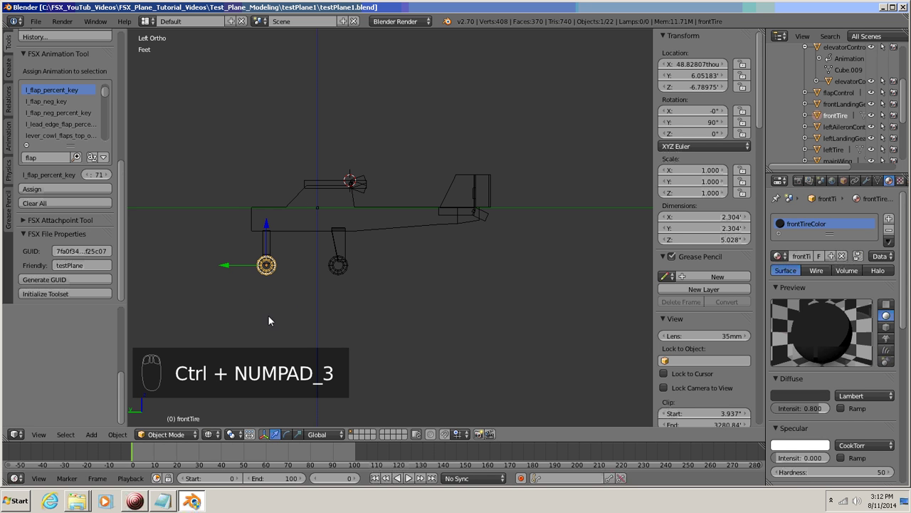
middle_click_drag(286, 305, 410, 279, "shift")
scroll(411, 280, "up", 2, "shift")
scroll(410, 284, "down", 2, "shift")
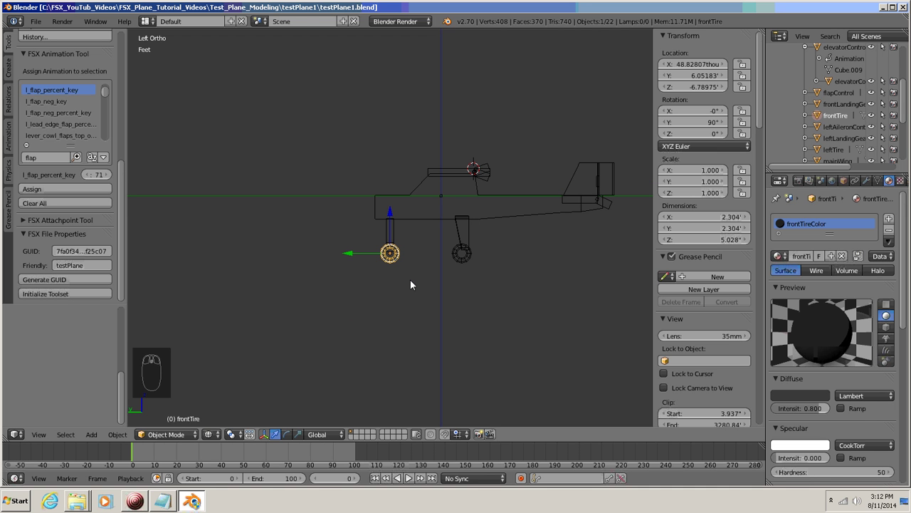
key("KP_Decimal")
middle_click_drag(410, 280, 349, 290, "shift")
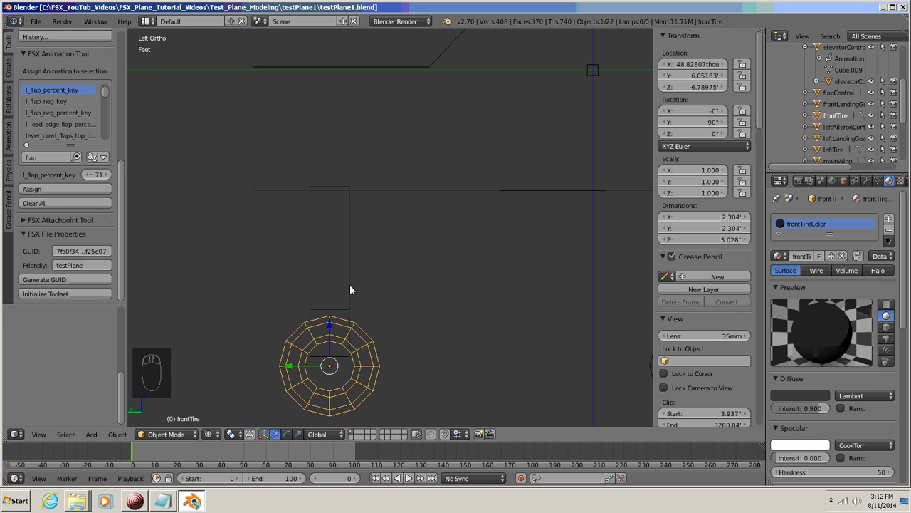
scroll(350, 291, "down", 1)
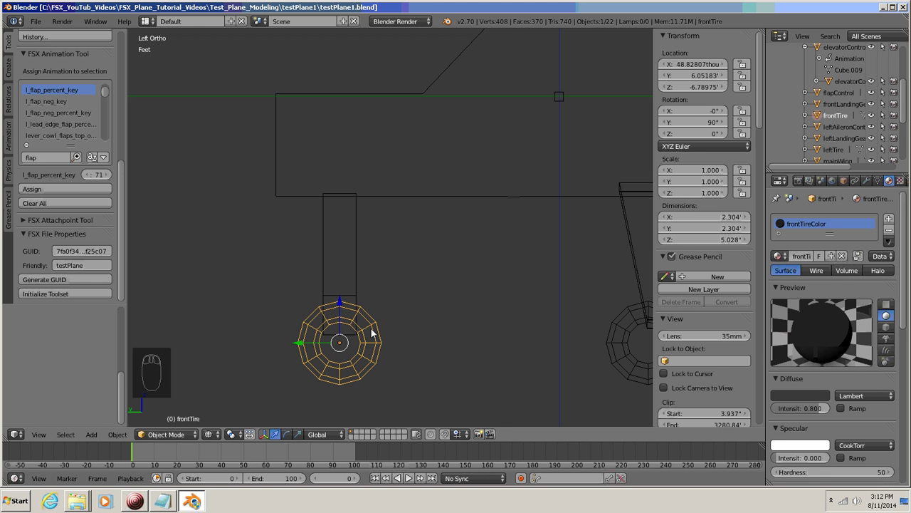
Step: Check the global coordinates of the front tire's lowest vertex in Edit Mode, then return to Object Mode
key("Tab")
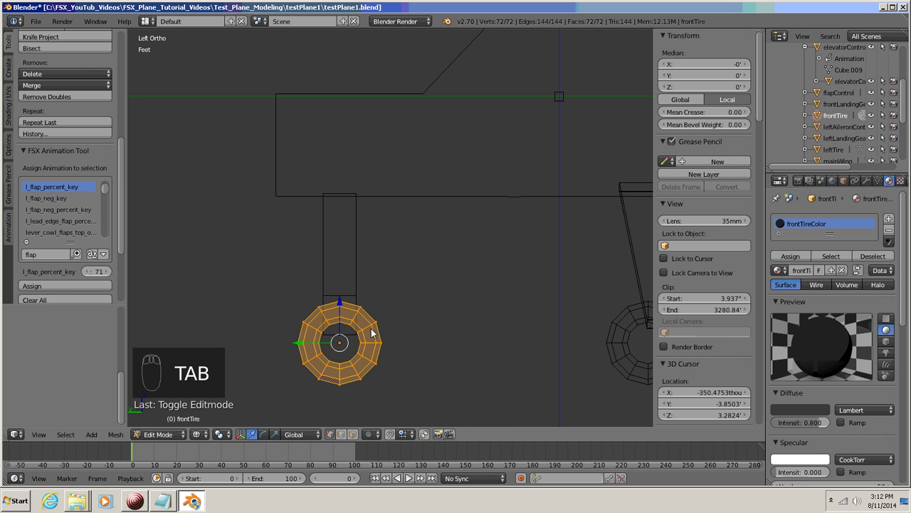
key("a")
key("a")
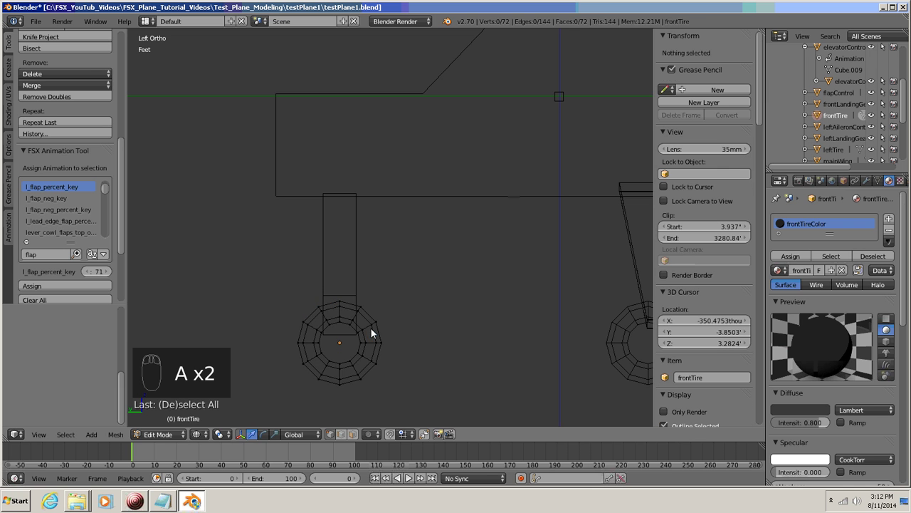
left_click(340, 384)
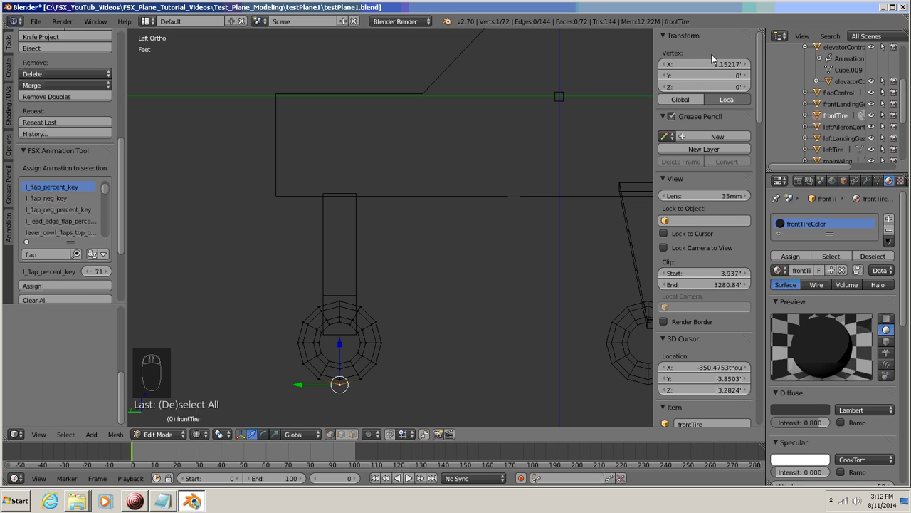
left_click(681, 102)
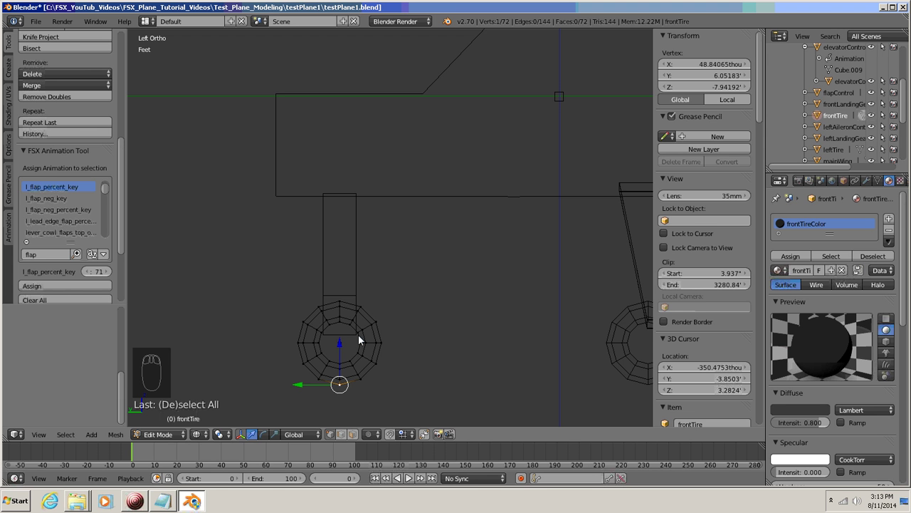
key("a")
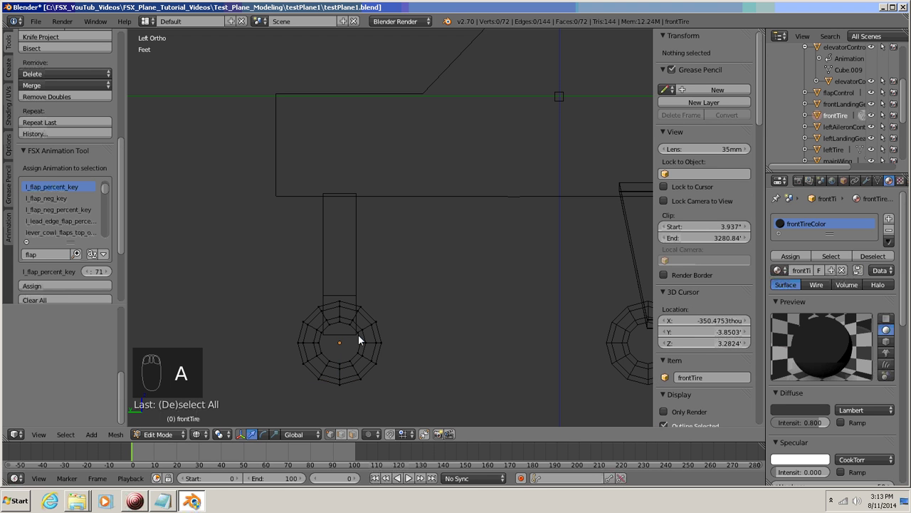
key("Tab")
Step: Initialize the FSX toolset for the test plane file
scroll(359, 334, "down", 4)
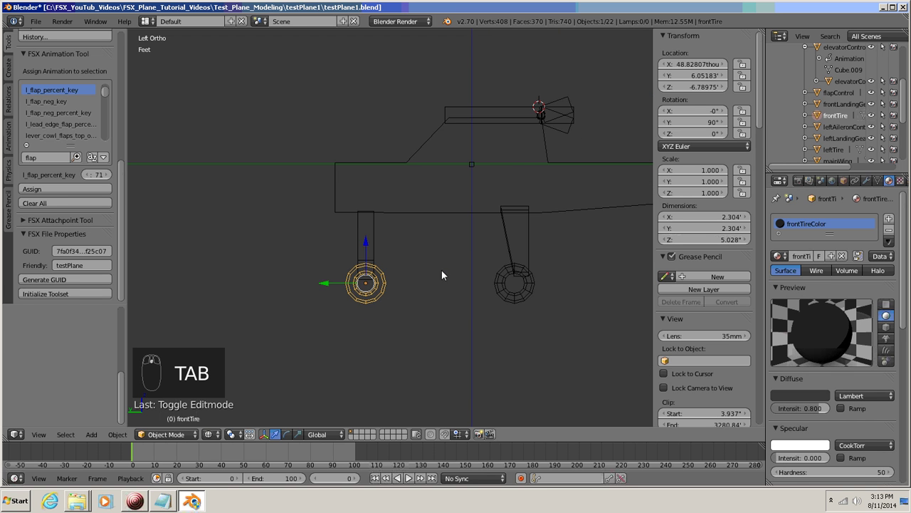
middle_click_drag(442, 270, 387, 300, "shift")
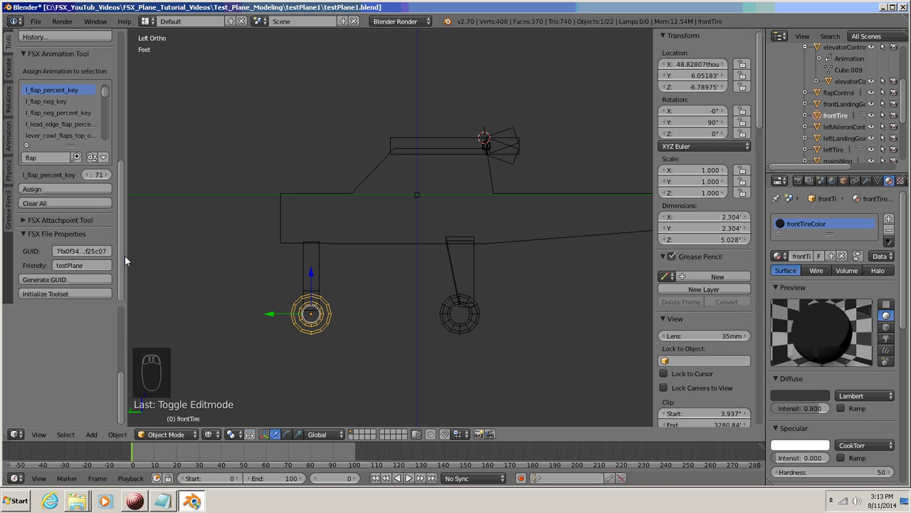
left_click_drag(120, 254, 112, 309)
left_click(67, 293)
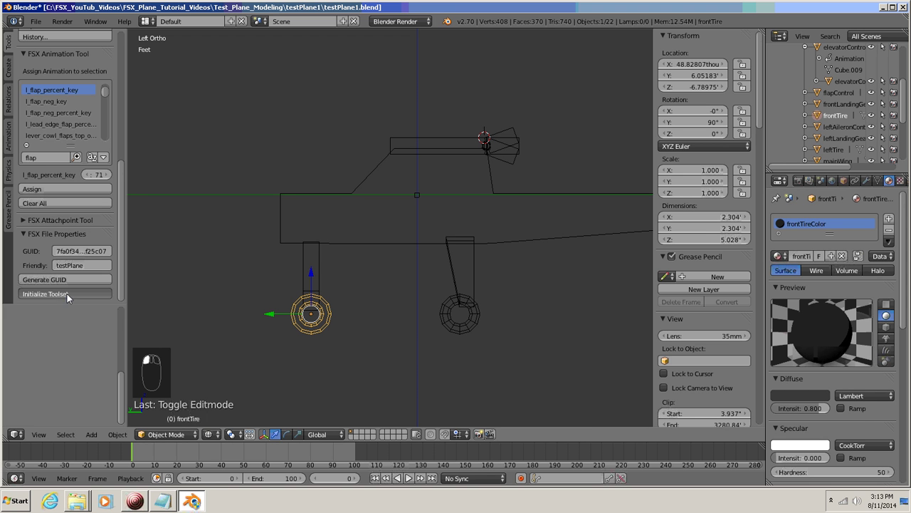
scroll(364, 284, "down", 4)
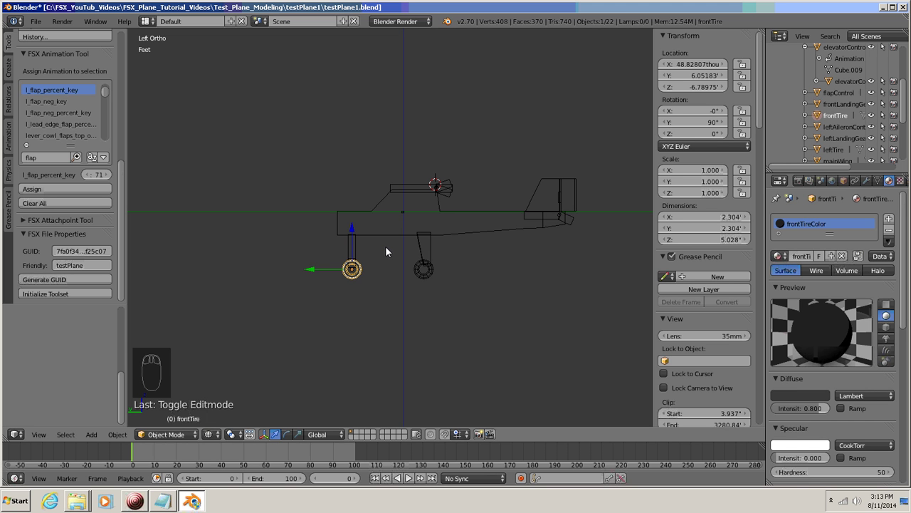
Step: Apply the scale to all objects of the airplane and clear the selection
middle_click_drag(385, 246, 326, 271)
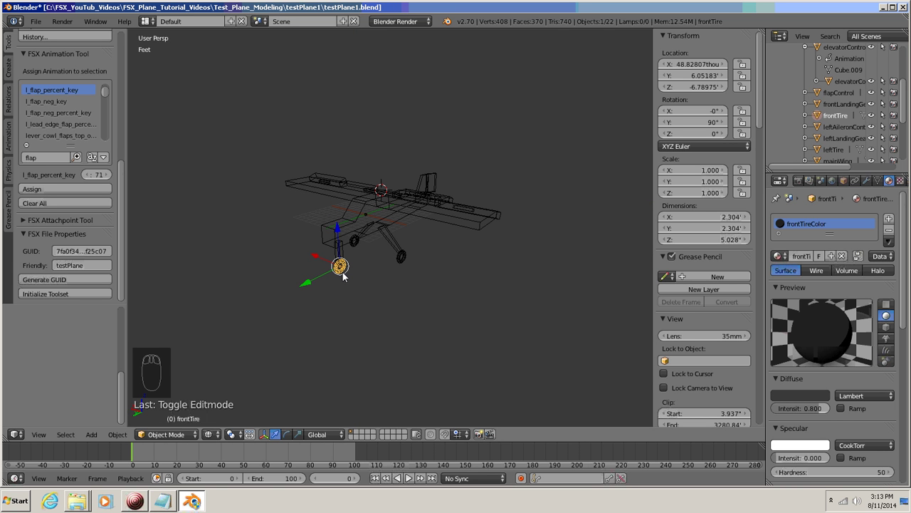
key("a")
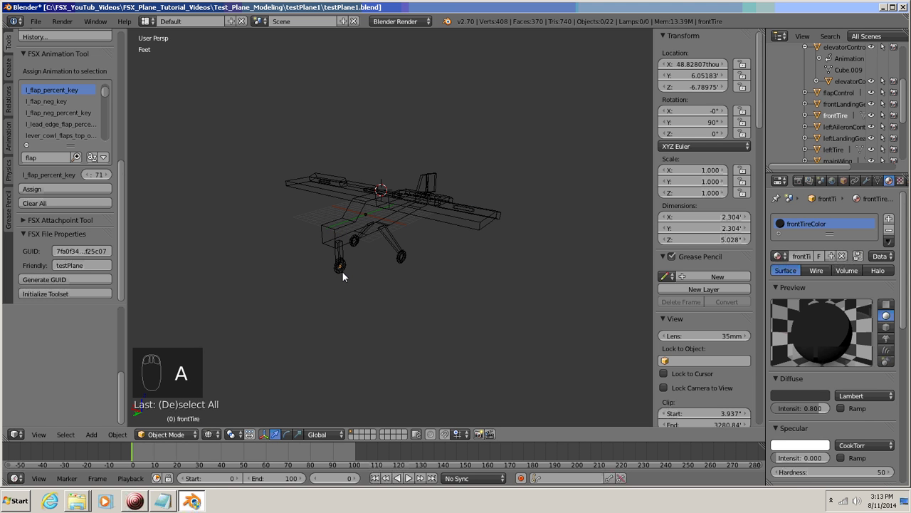
key("a")
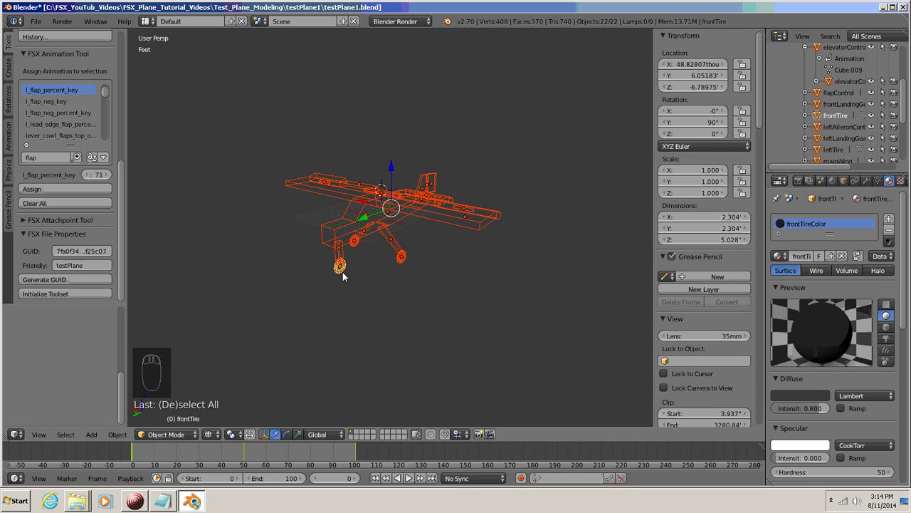
key("ctrl+a")
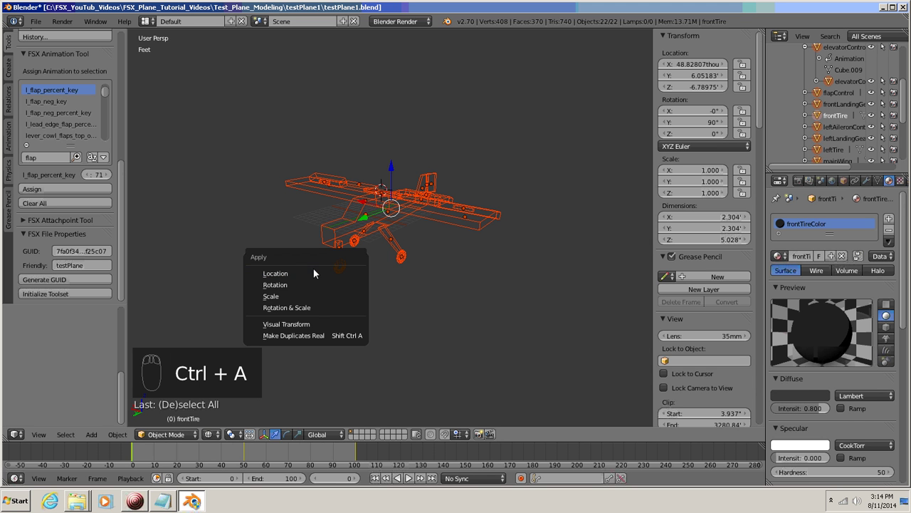
left_click(277, 295)
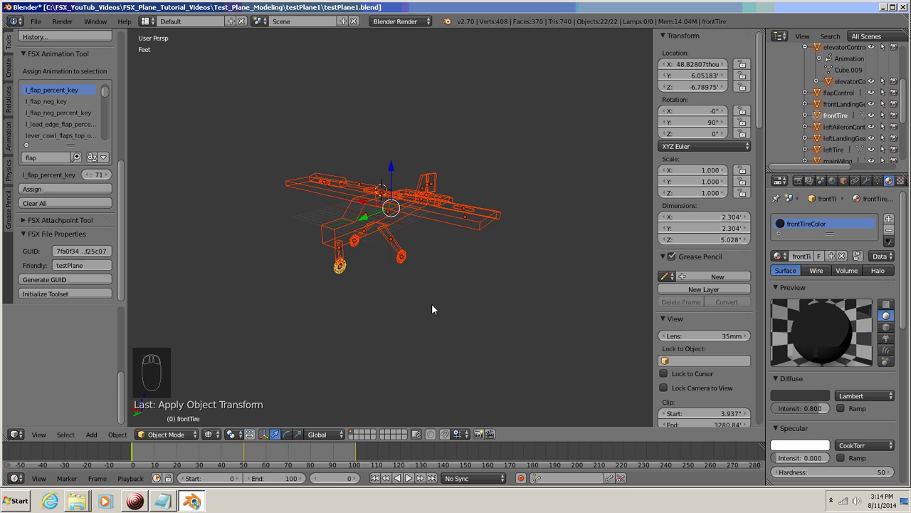
key("a")
Step: Turn on the background images behind the airplane's nose in the left orthographic view
middle_click_drag(437, 302, 416, 295)
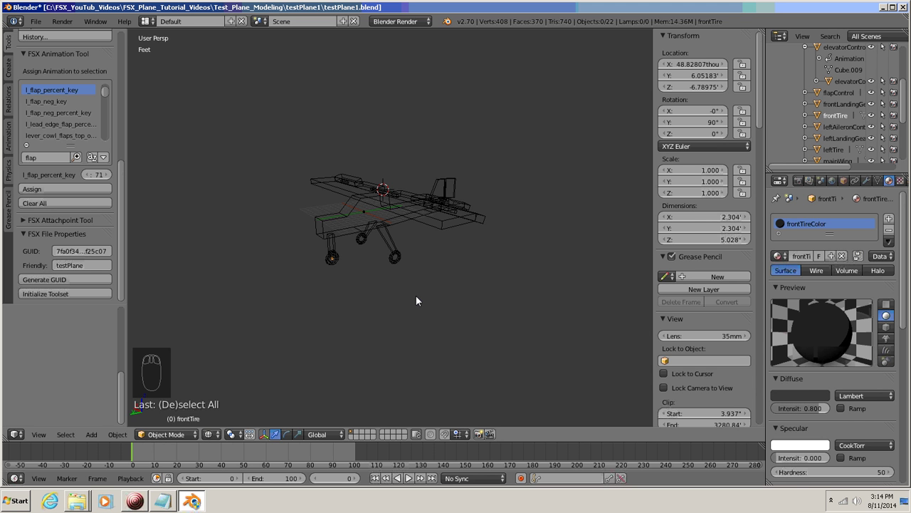
key("ctrl+KP_3")
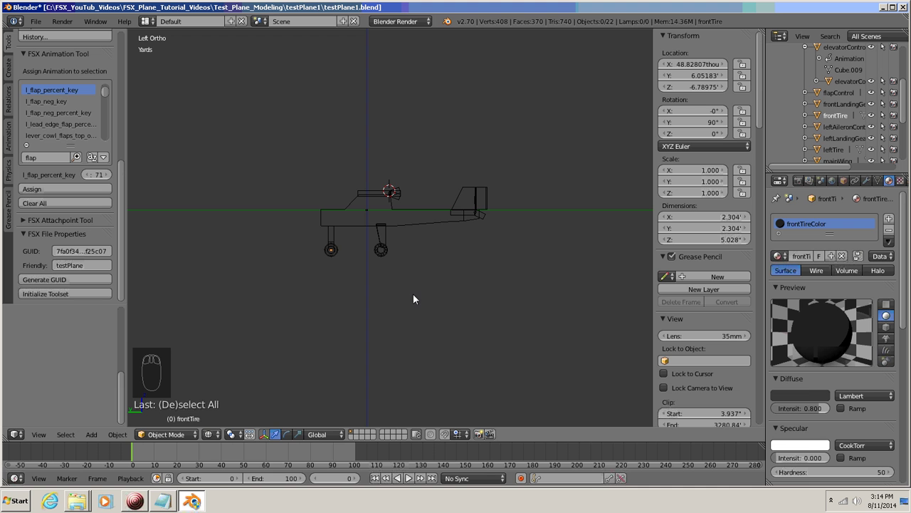
middle_click_drag(414, 294, 455, 314)
scroll(428, 285, "up", 5)
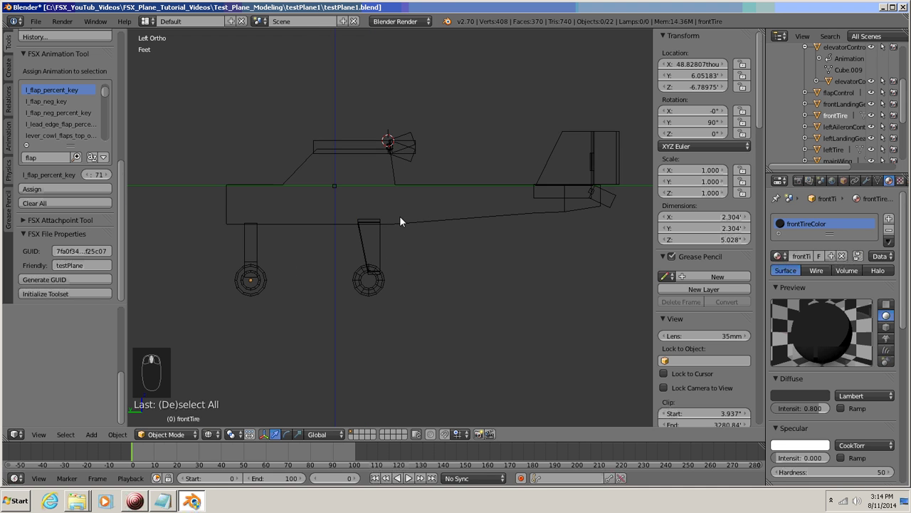
middle_click_drag(473, 259, 573, 254, "shift")
scroll(365, 249, "up", 3)
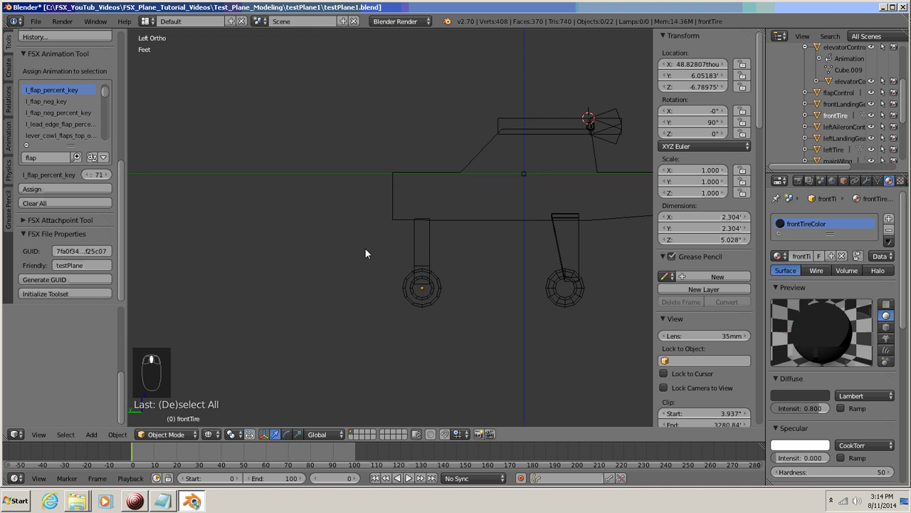
middle_click_drag(391, 241, 401, 272, "shift")
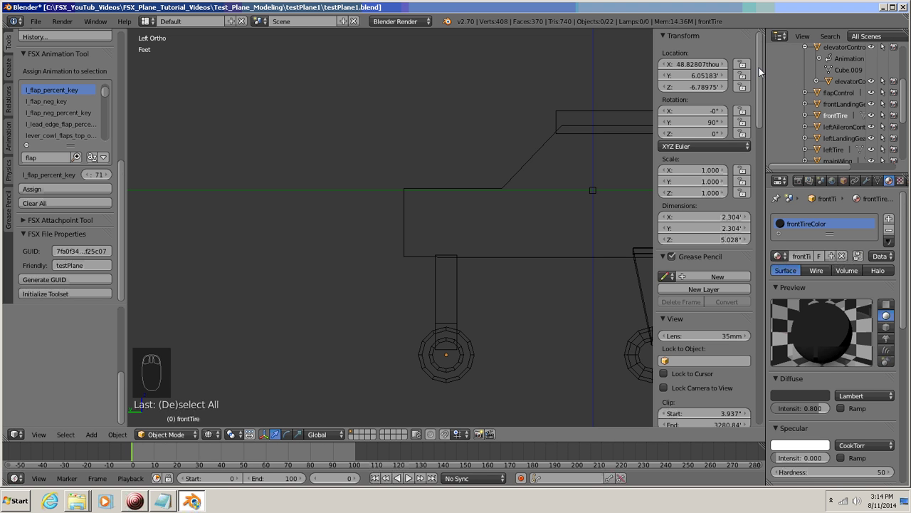
left_click_drag(759, 68, 756, 207)
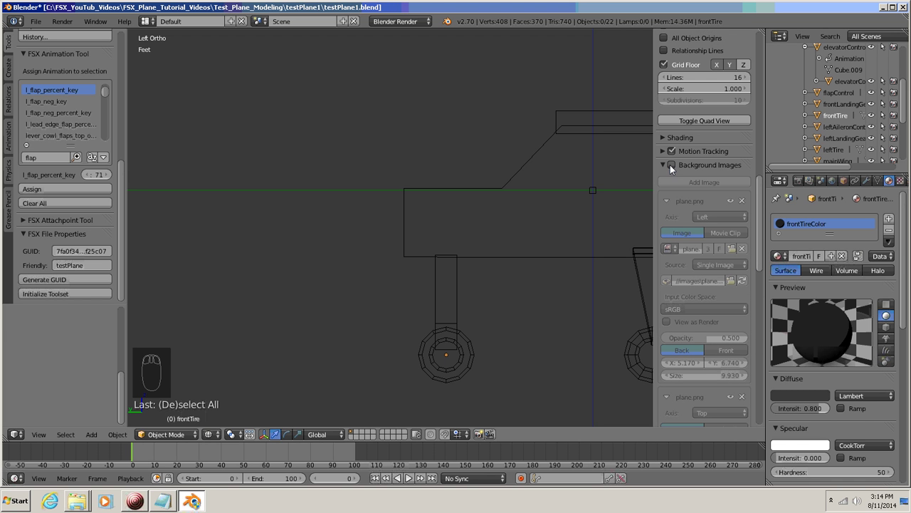
left_click(670, 165)
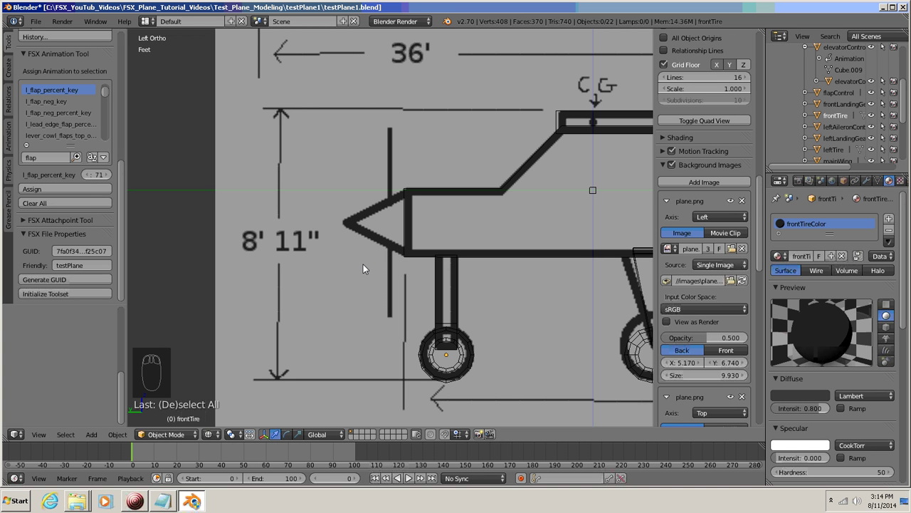
Step: Place the 3D cursor where the propeller line crosses the spinner in the reference drawing and add a cone mesh there
right_click(388, 222)
key("shift+a")
mouse_move(418, 307)
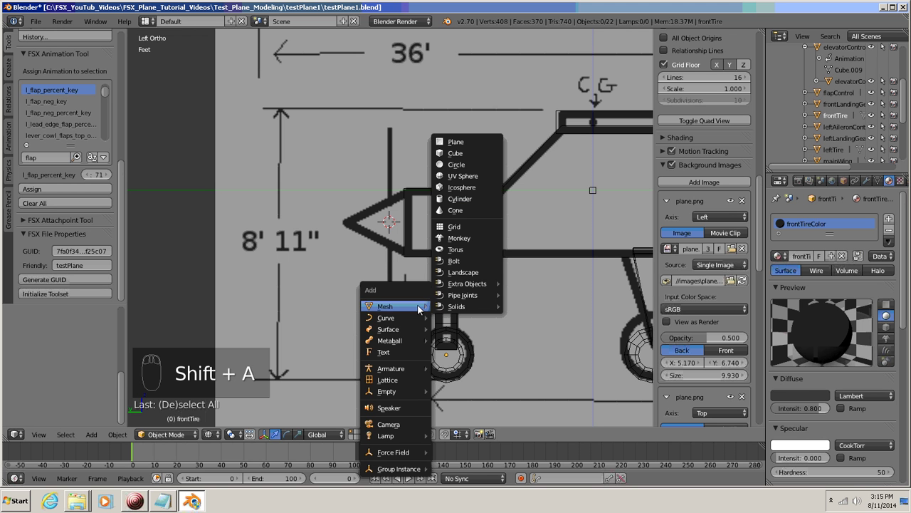
left_click(455, 211)
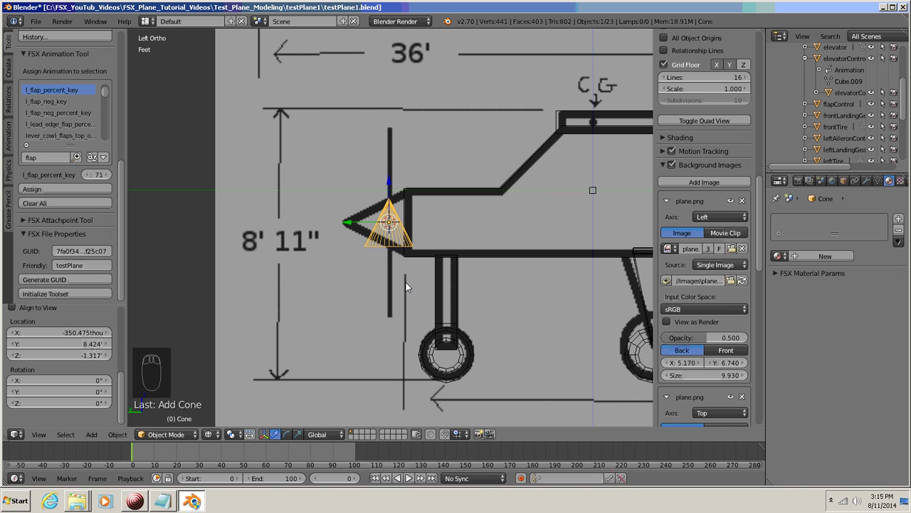
Step: Rotate the cone -90° about the global X axis so its tip points forward
key("r")
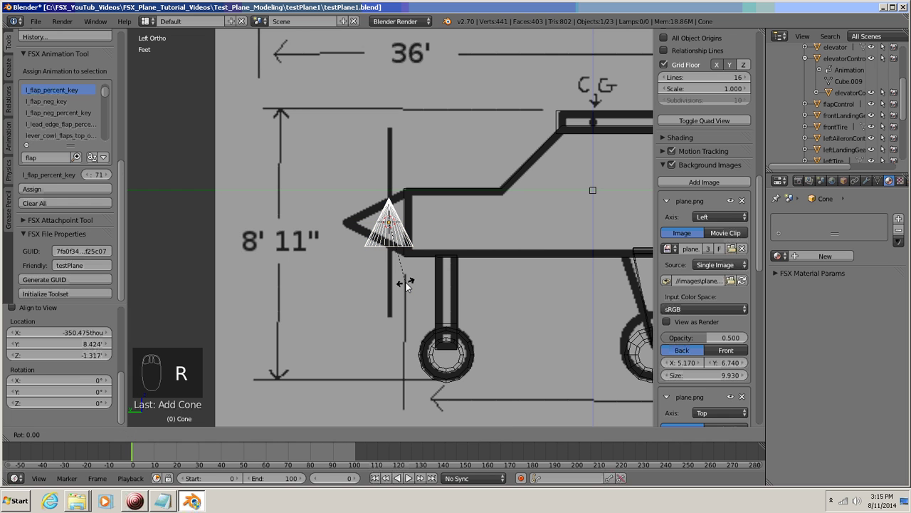
type("x")
type("-90")
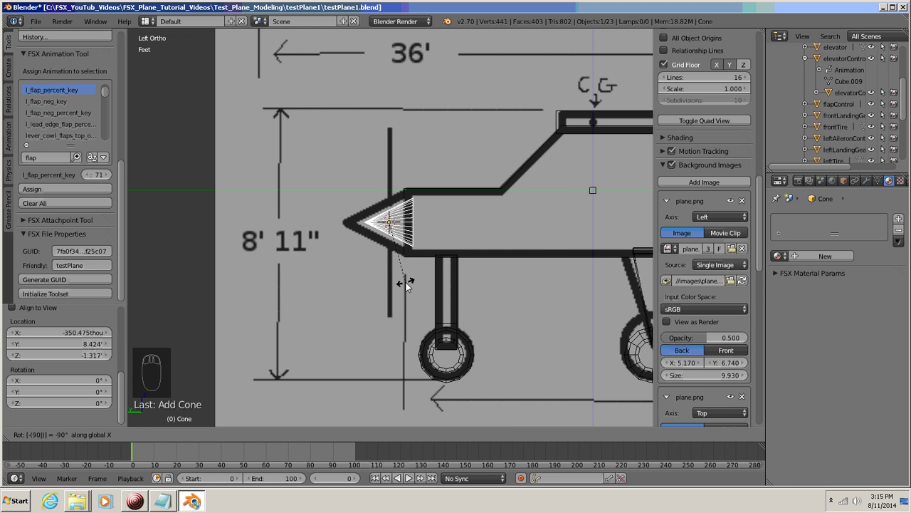
key("Return")
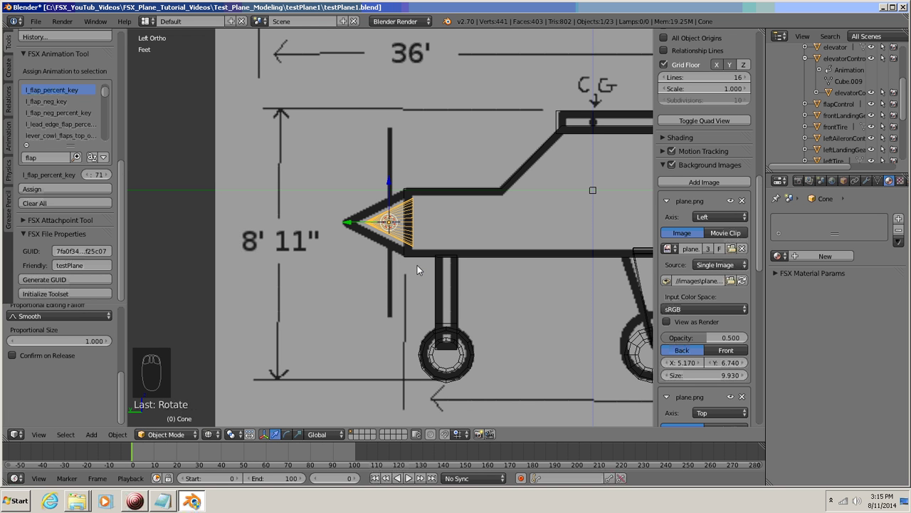
Step: Move the cone forward about 6.5" along the global Y axis so its base meets the fuselage nose
key("g")
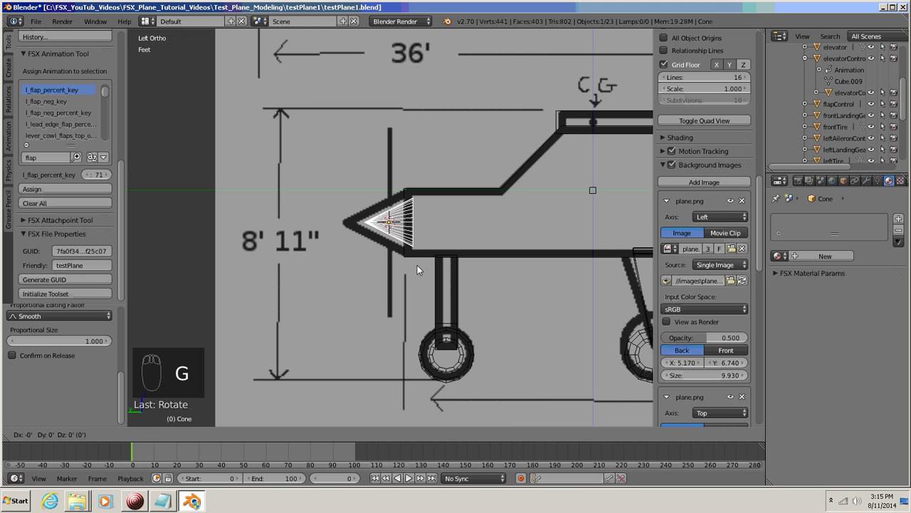
key("y")
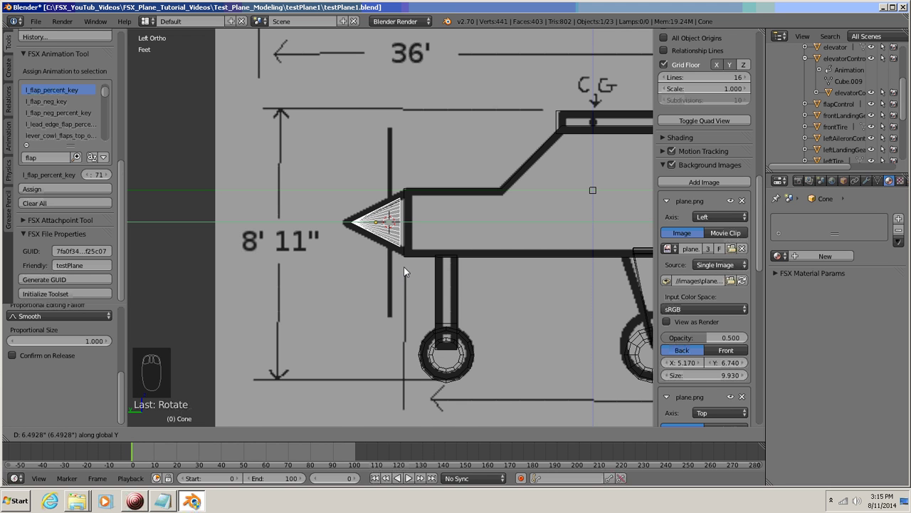
left_click(405, 267)
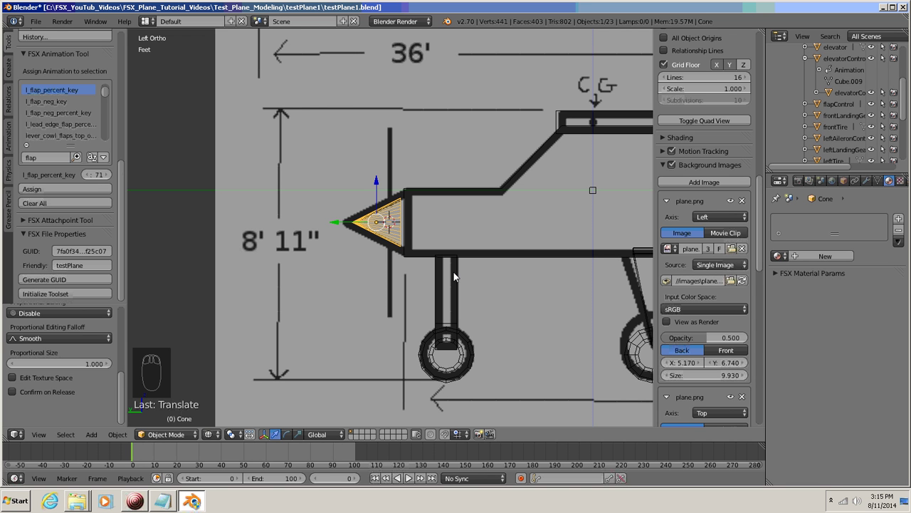
Step: Scale the cone up uniformly by about 1.34 so its base matches the spinner height in the reference drawing
key("s")
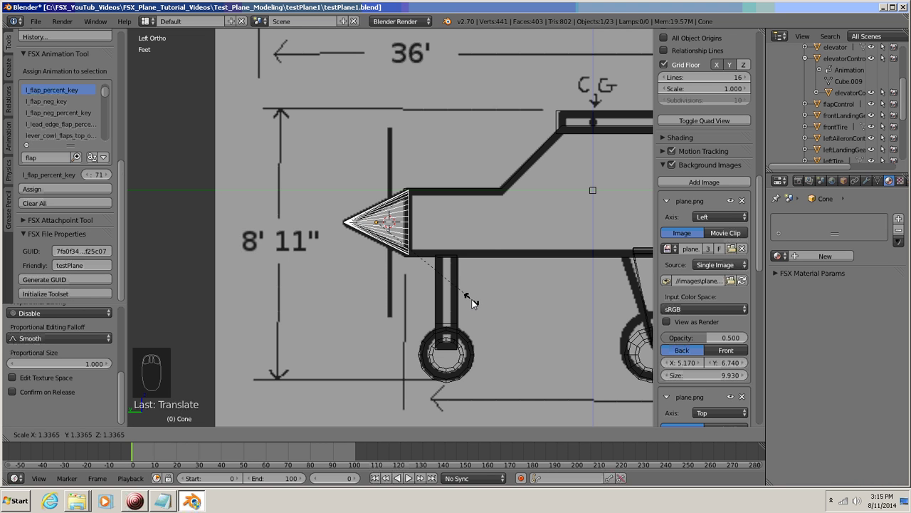
left_click(473, 303)
scroll(463, 300, "up", 2)
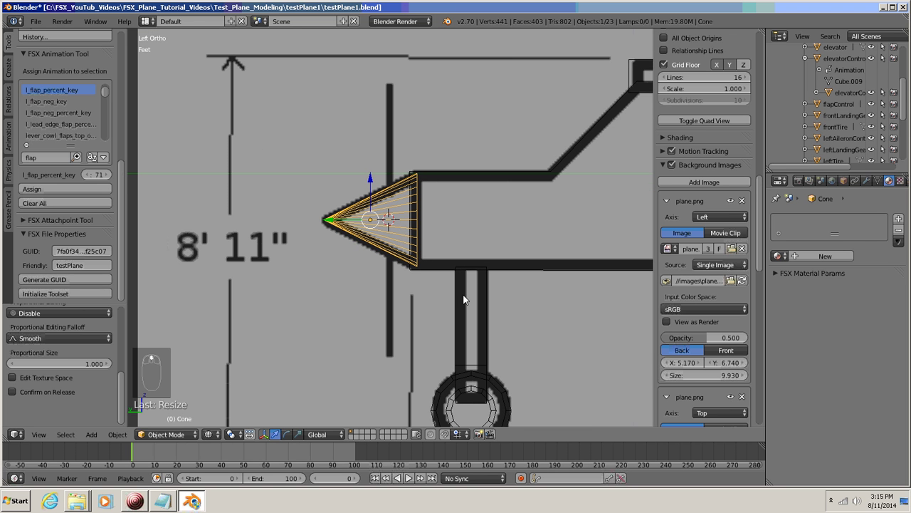
Step: Move the cone forward about 2.74" along the global Y axis so its base sits against the front of the fuselage
middle_click_drag(464, 267, 455, 234, "shift")
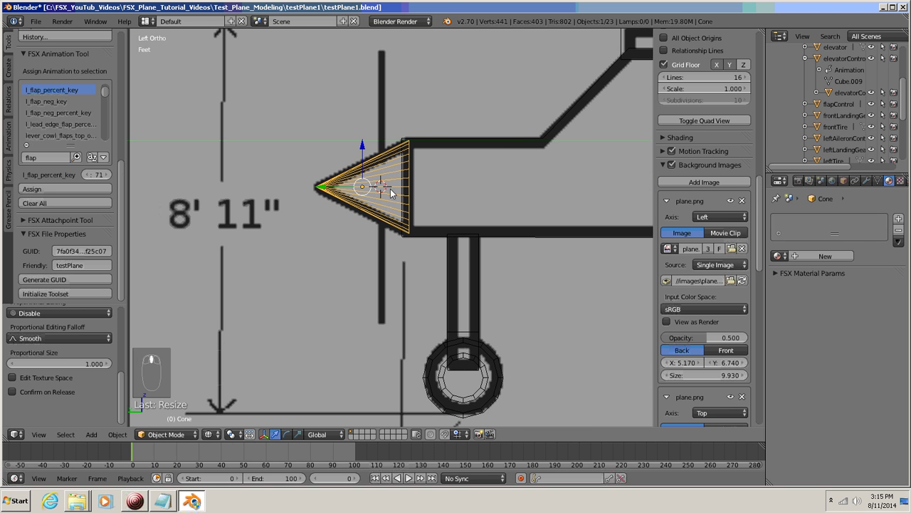
key("g")
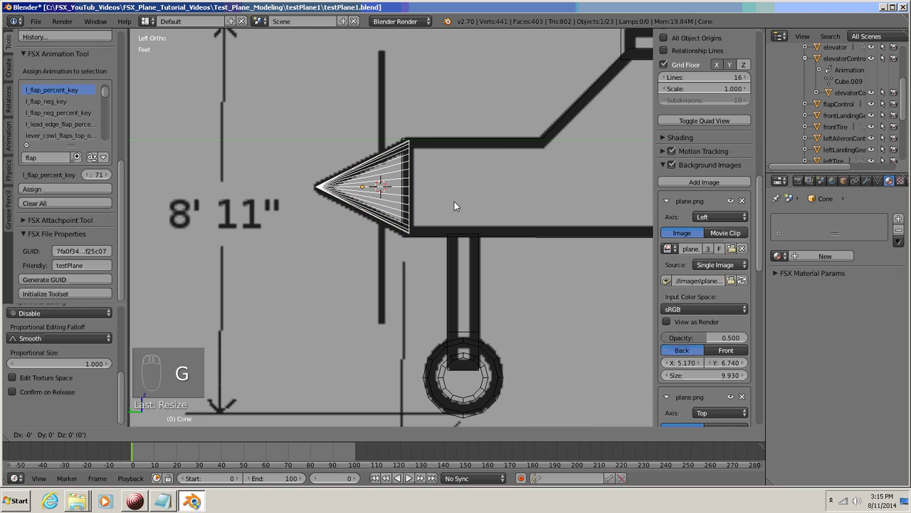
key("y")
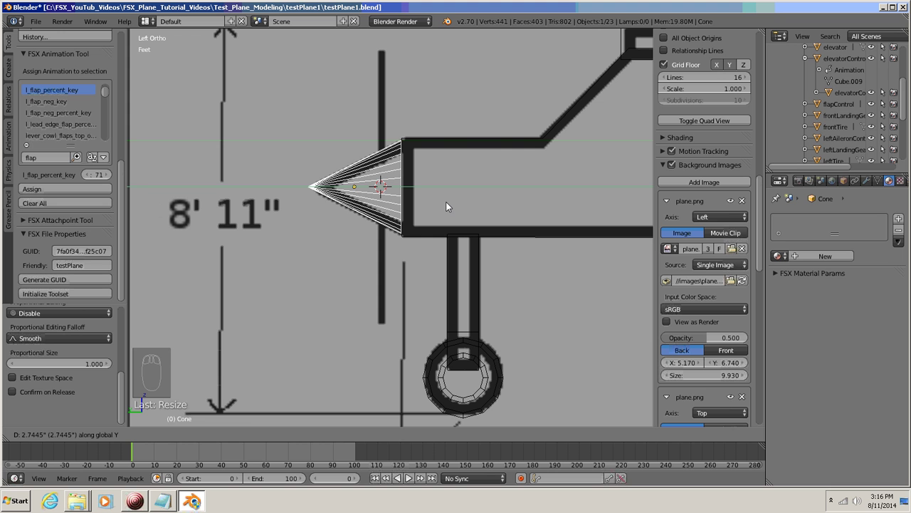
left_click(447, 206)
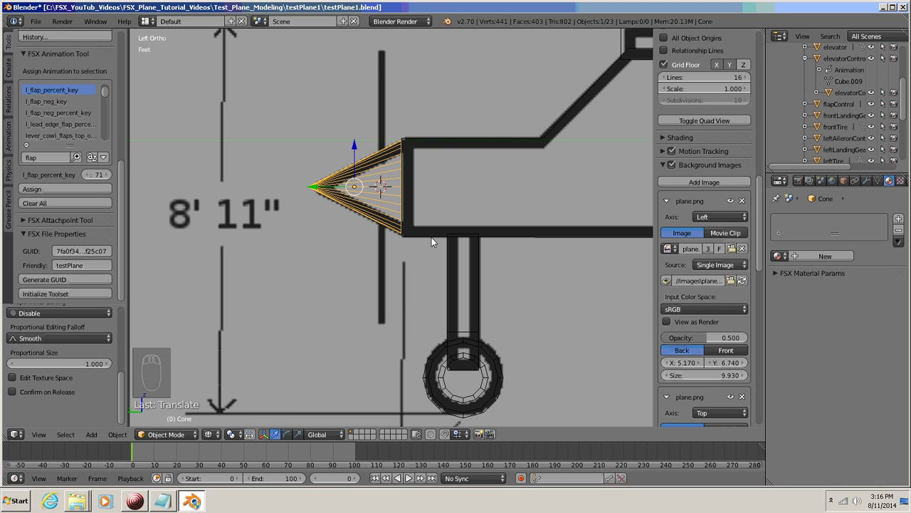
Step: Apply the cone's scale and check the scale values in its transform properties
scroll(432, 237, "down", 5)
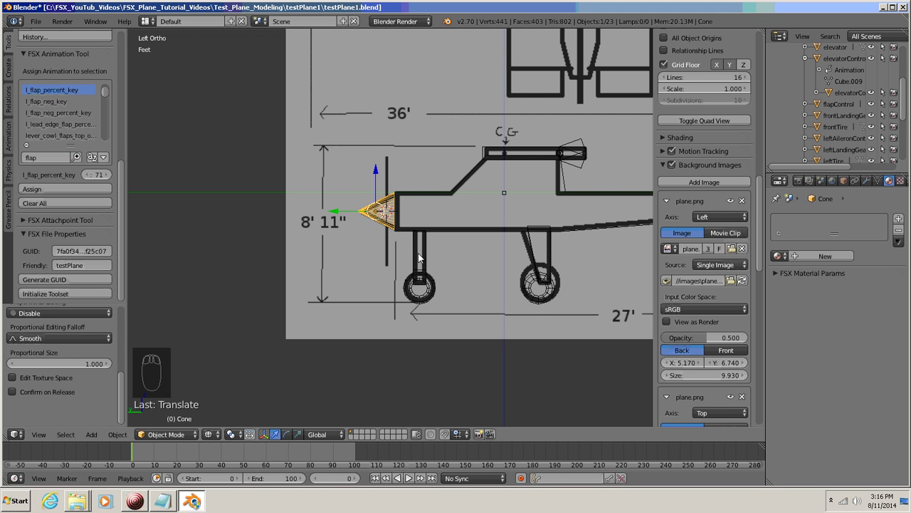
middle_click_drag(419, 258, 430, 278)
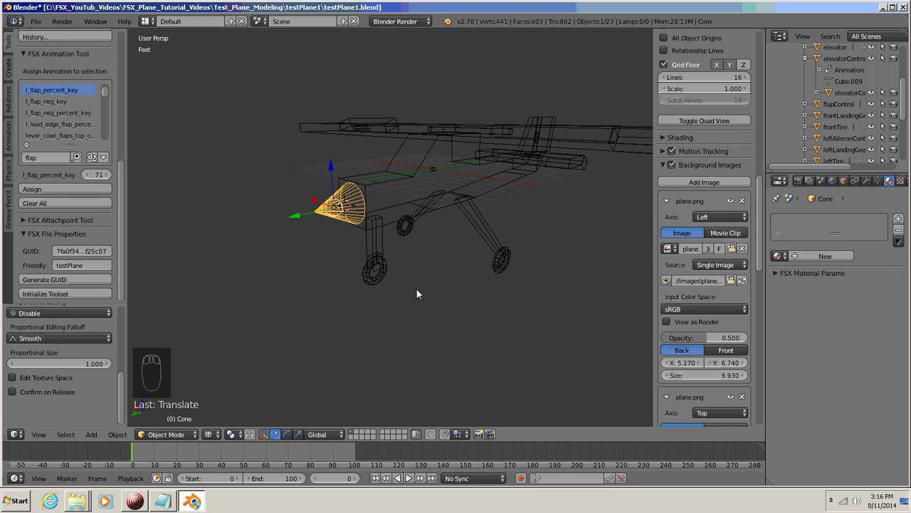
key("ctrl+a")
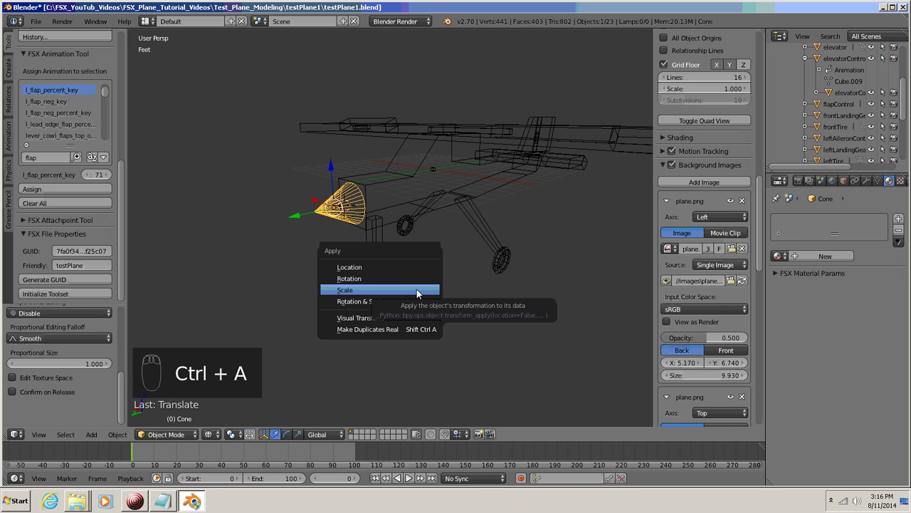
left_click(362, 290)
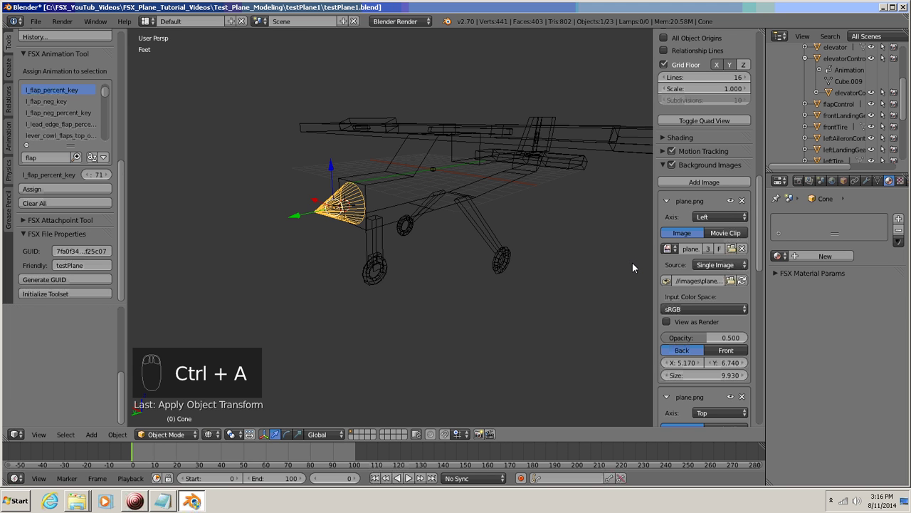
left_click_drag(761, 227, 762, 67)
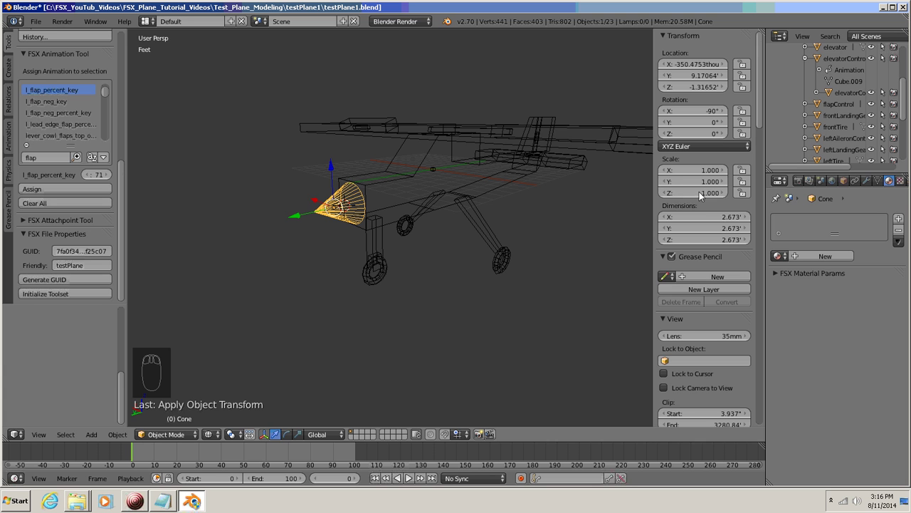
Step: Rename the cone object to spinner_Still
left_click(844, 180)
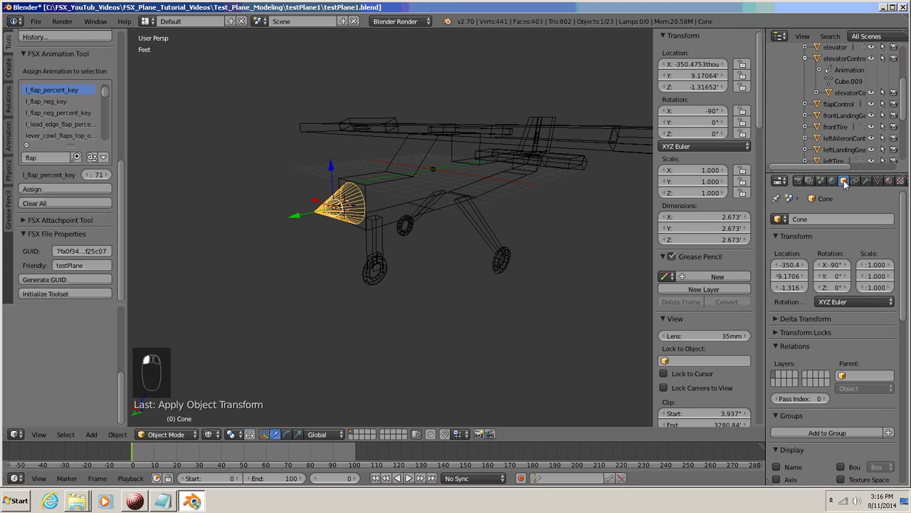
double_click(811, 218)
type("s")
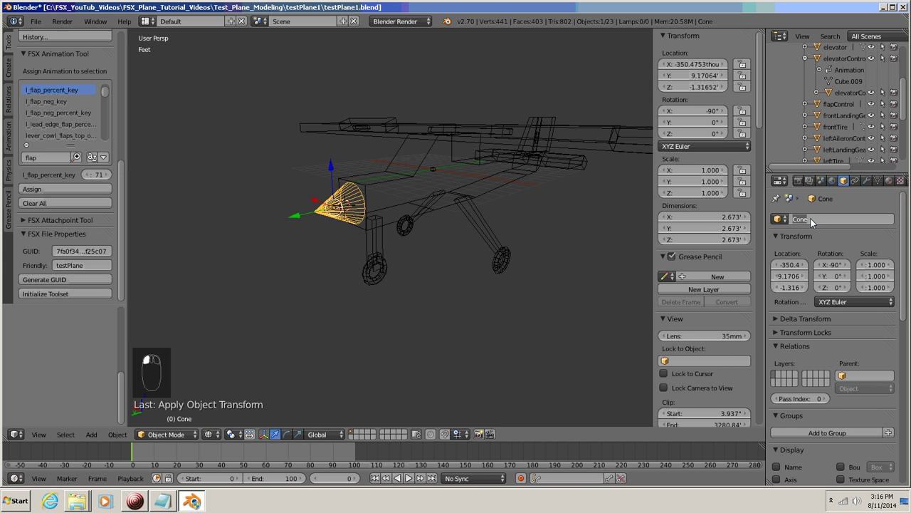
type("pinne")
key("BackSpace")
type("er_Still")
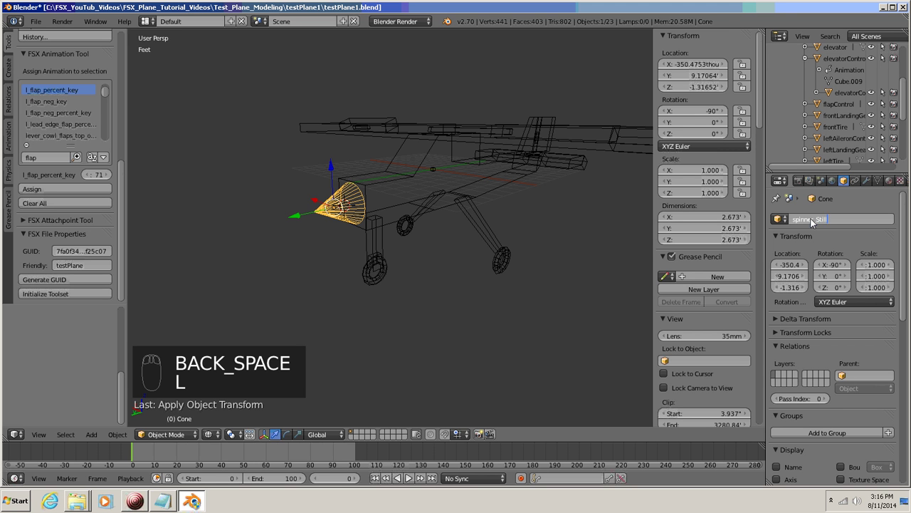
key("Return")
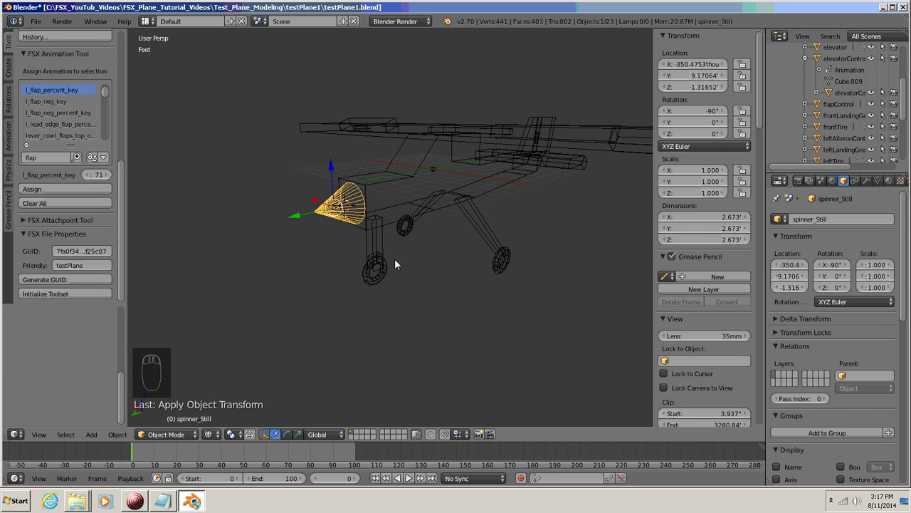
Step: Duplicate spinner_Still in place and name the copy spinner_Slow
key("shift+d")
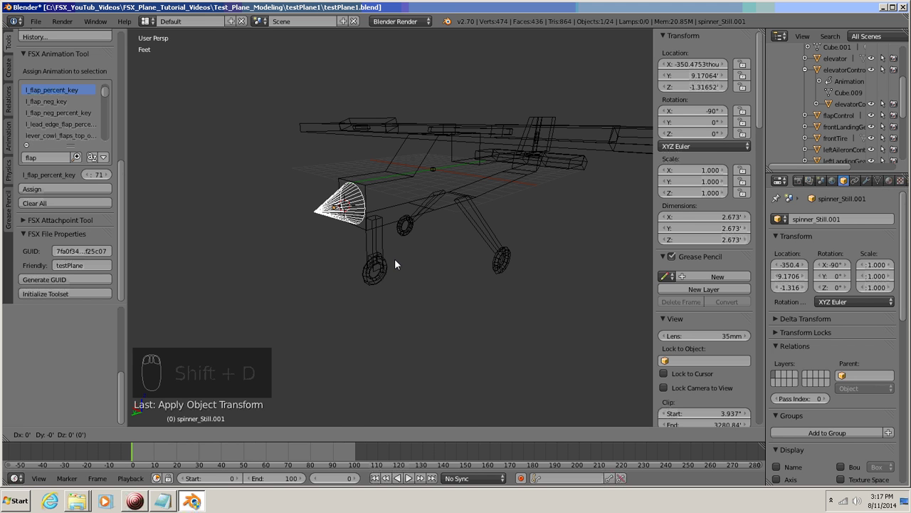
left_click(395, 260)
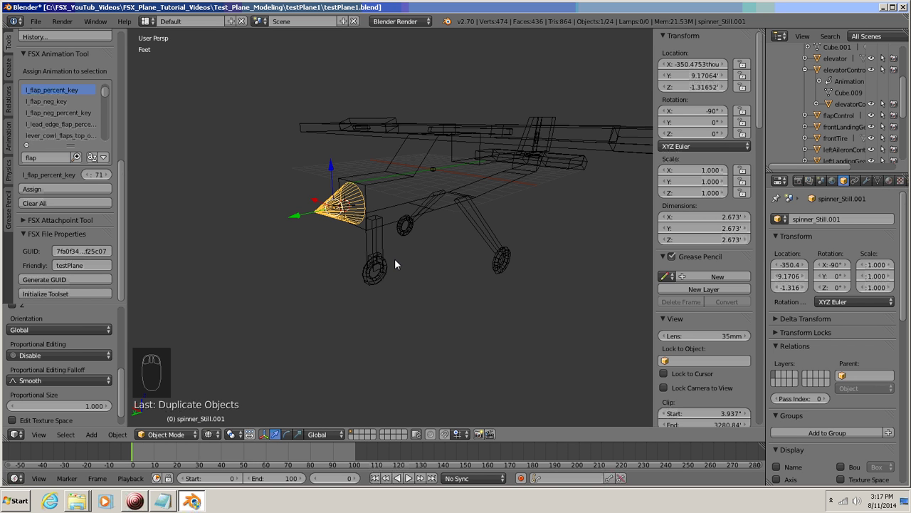
left_click(815, 223)
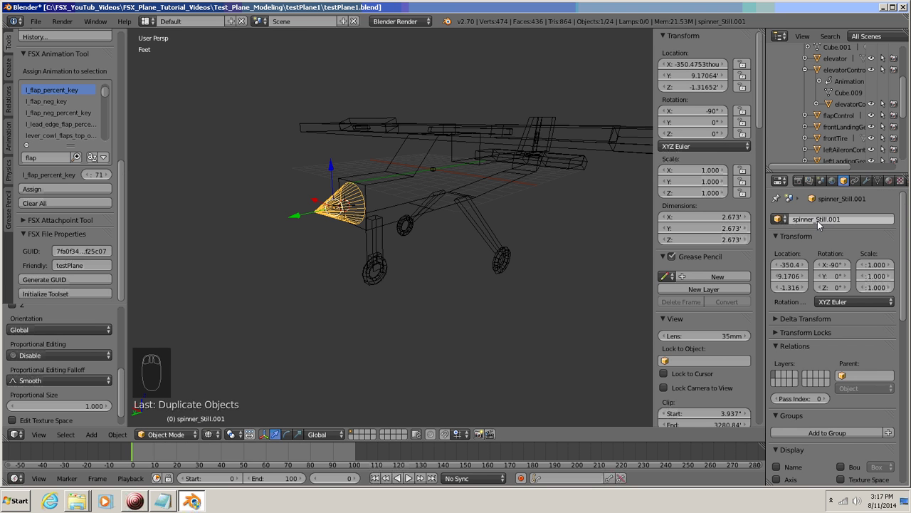
left_click_drag(818, 220, 852, 219)
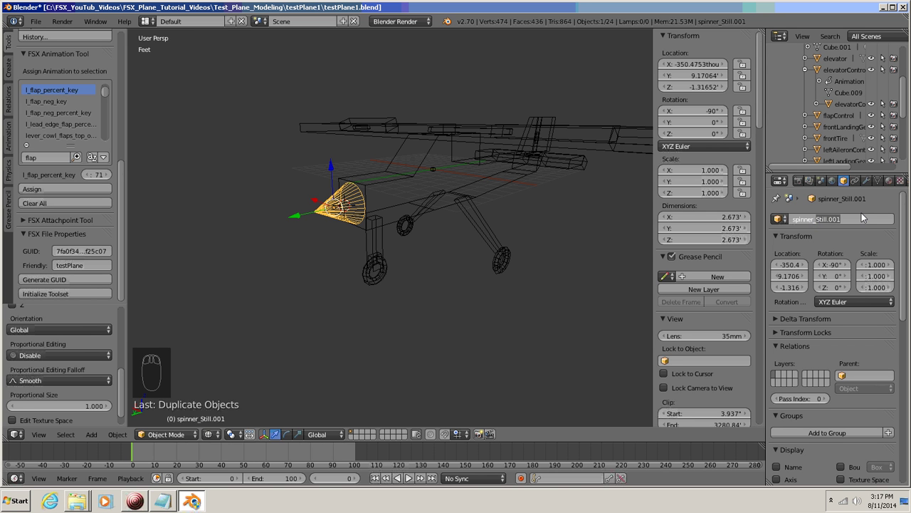
type("Slow")
key("Return")
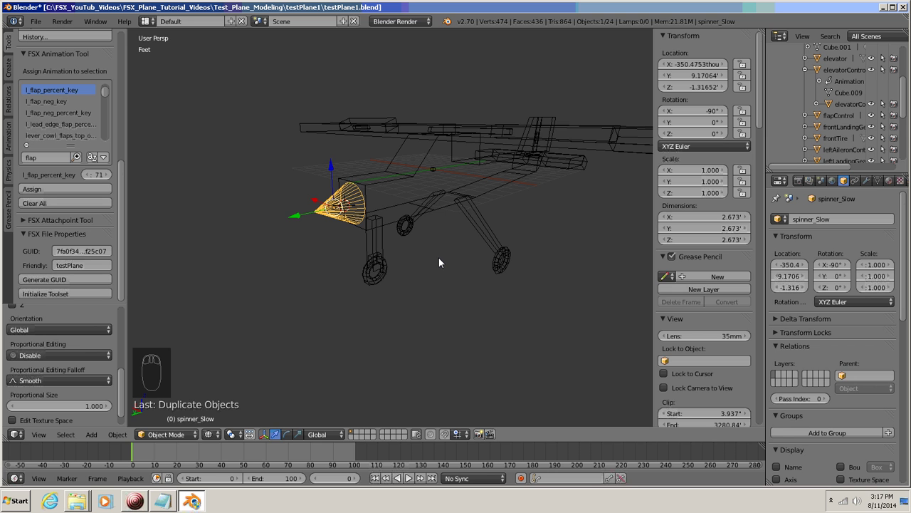
Step: Duplicate spinner_Slow in place and name the copy spinner_Blured
key("shift+d")
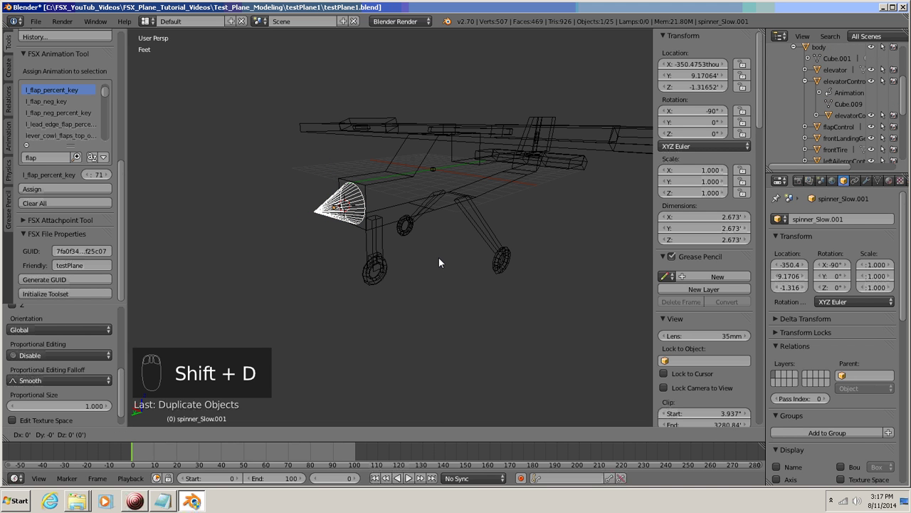
right_click(439, 262)
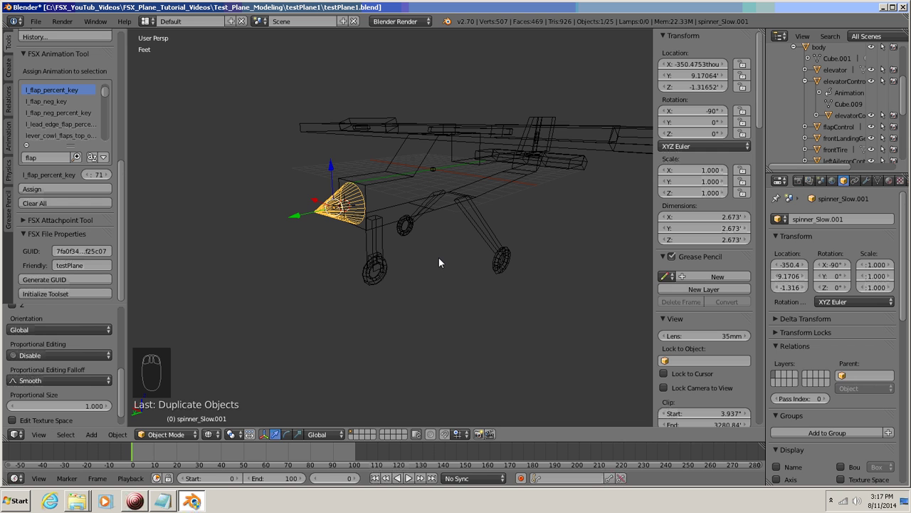
left_click(823, 220)
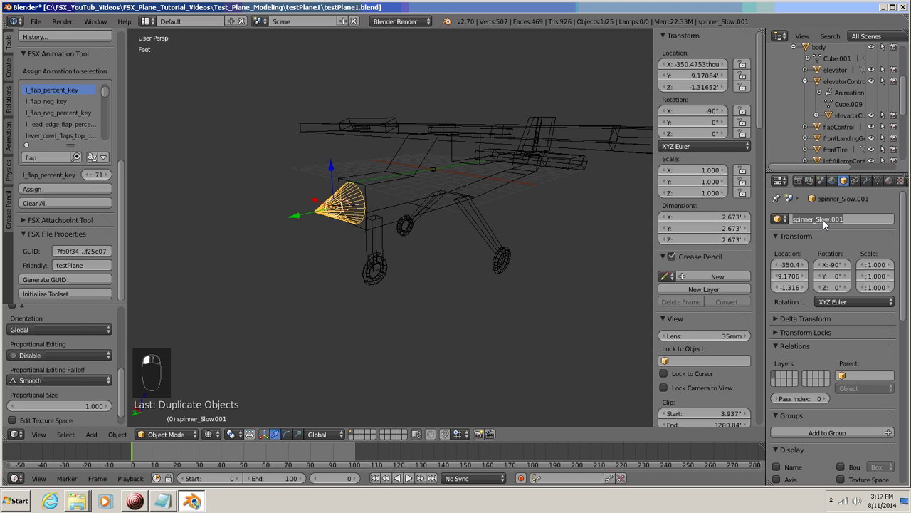
left_click_drag(819, 221, 862, 217)
type("Blured")
key("Return")
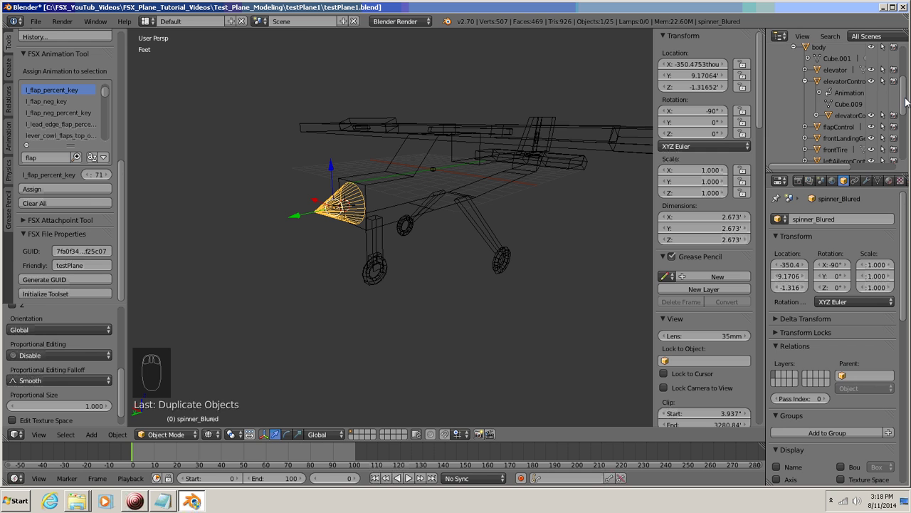
Step: Parent spinner_Blured, spinner_Slow and spinner_Still to the body using the Object parent type, and clear the selection
left_click_drag(906, 103, 909, 63)
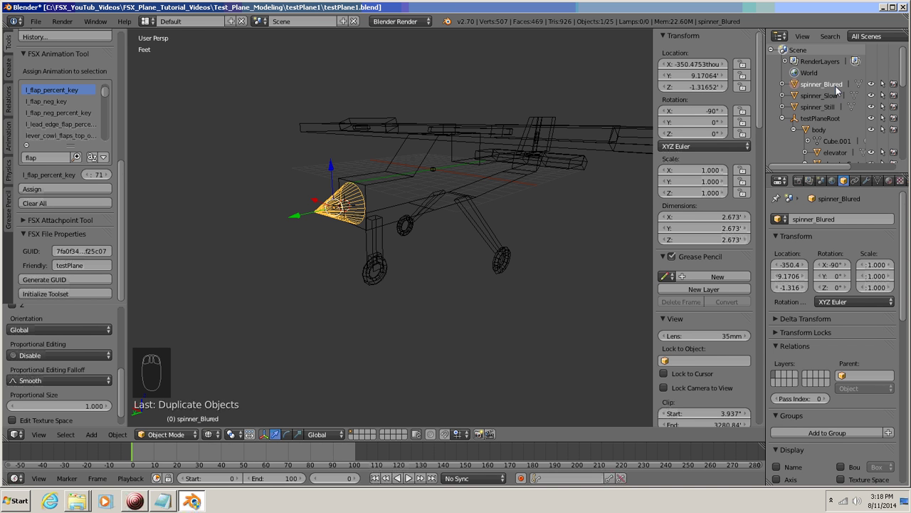
left_click(795, 97)
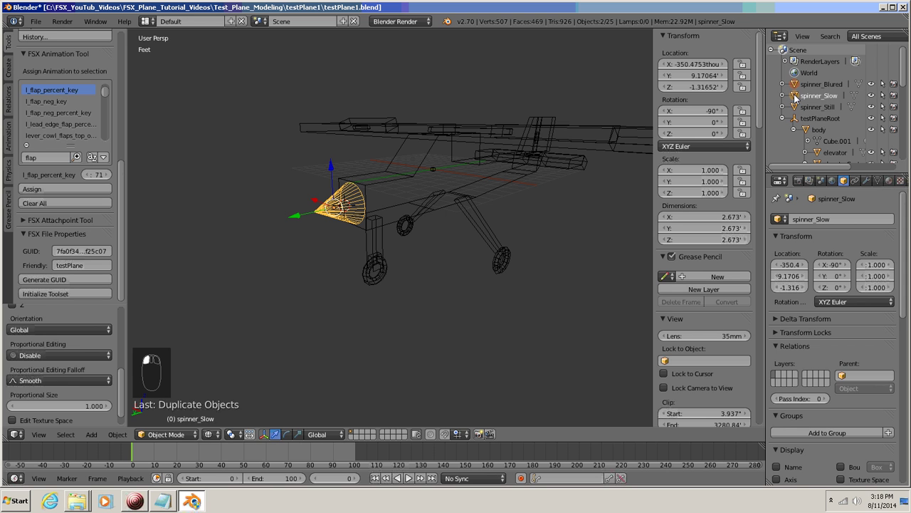
left_click(794, 107)
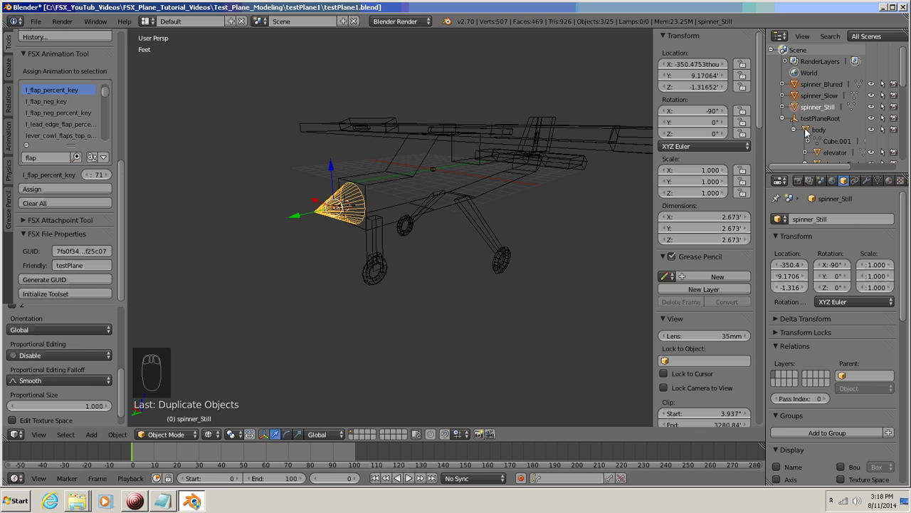
left_click(807, 131, "ctrl")
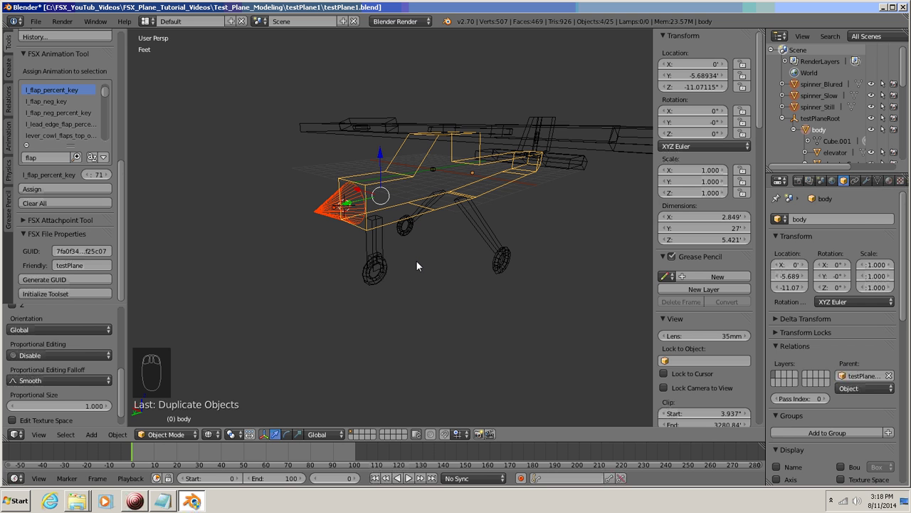
key("ctrl+p")
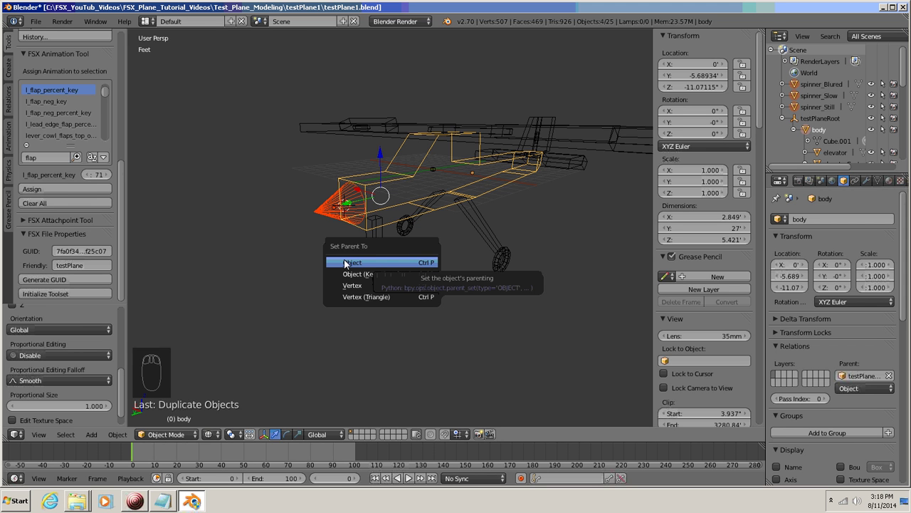
left_click(370, 267)
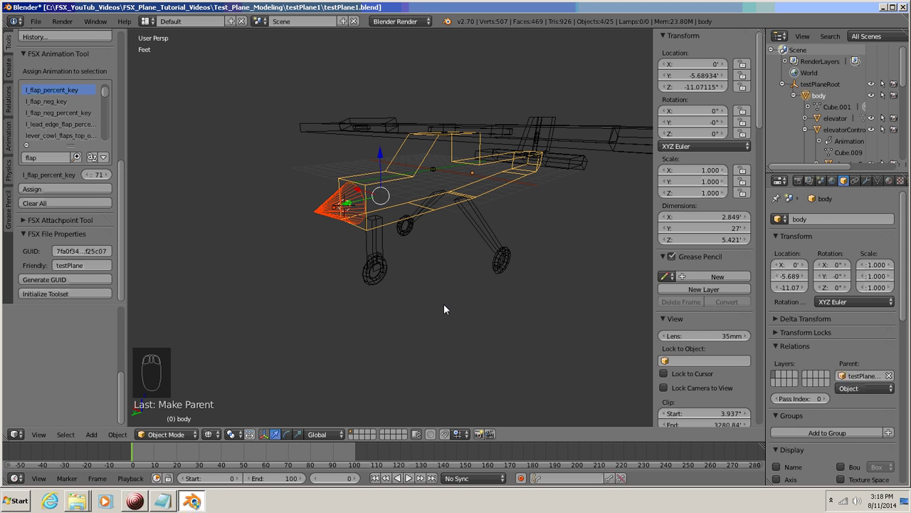
key("a")
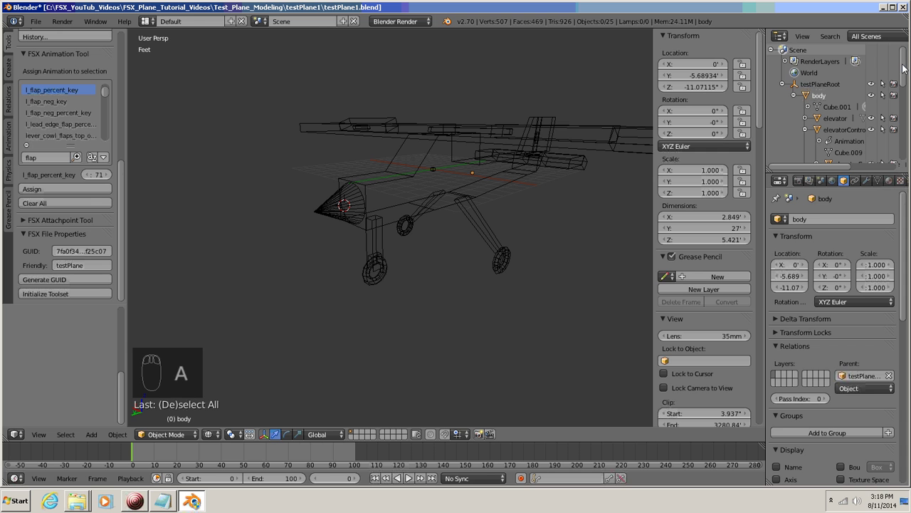
Step: Show the three spinner objects under body in the outliner and widen the outliner slightly
scroll(903, 81, "down", 3)
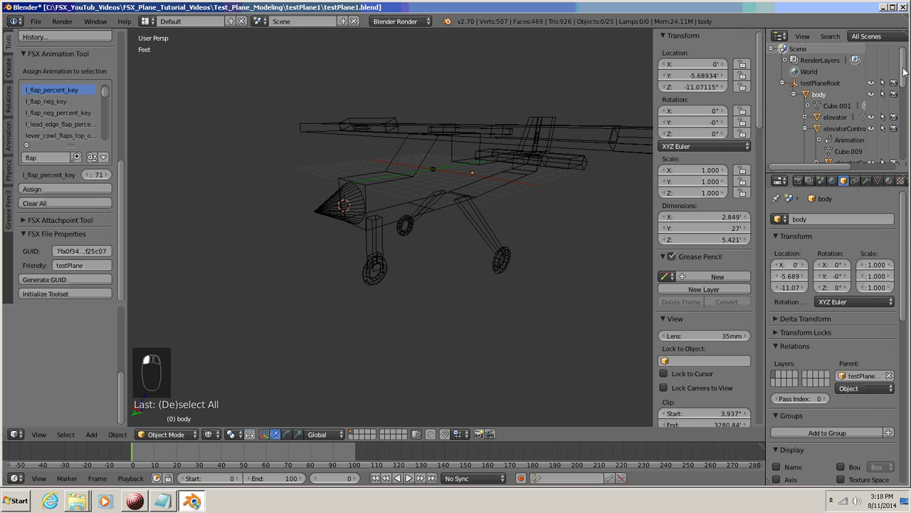
scroll(904, 85, "down", 2)
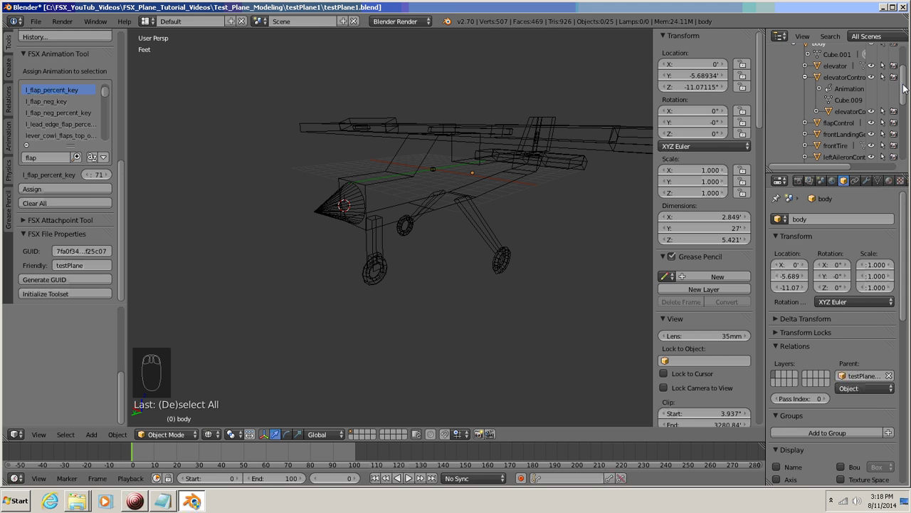
scroll(903, 96, "down", 1)
scroll(903, 96, "down", 15)
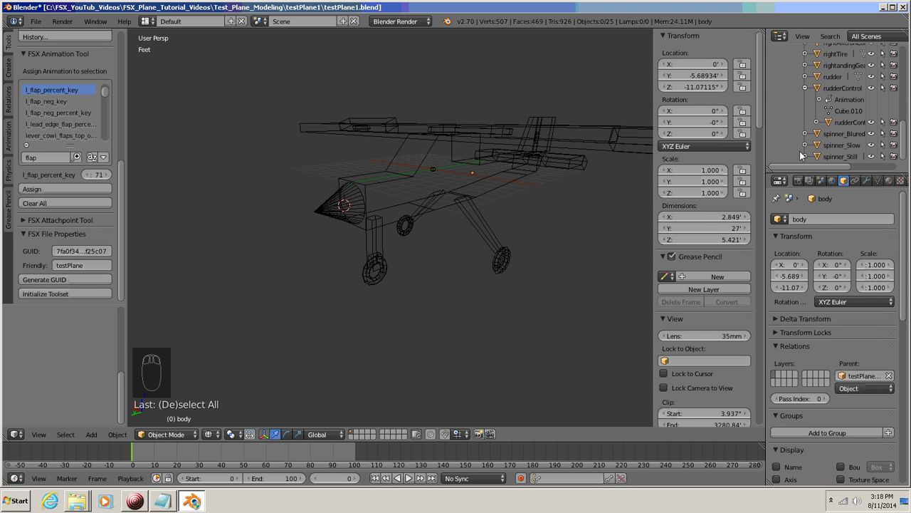
left_click_drag(767, 142, 758, 140)
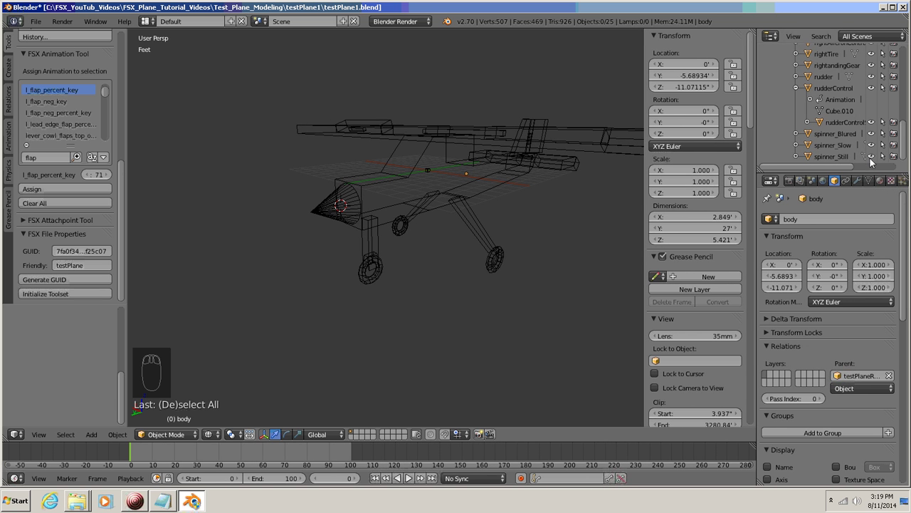
Step: Select spinner_Still and hide spinner_Blured and spinner_Slow in the viewport
left_click(812, 156)
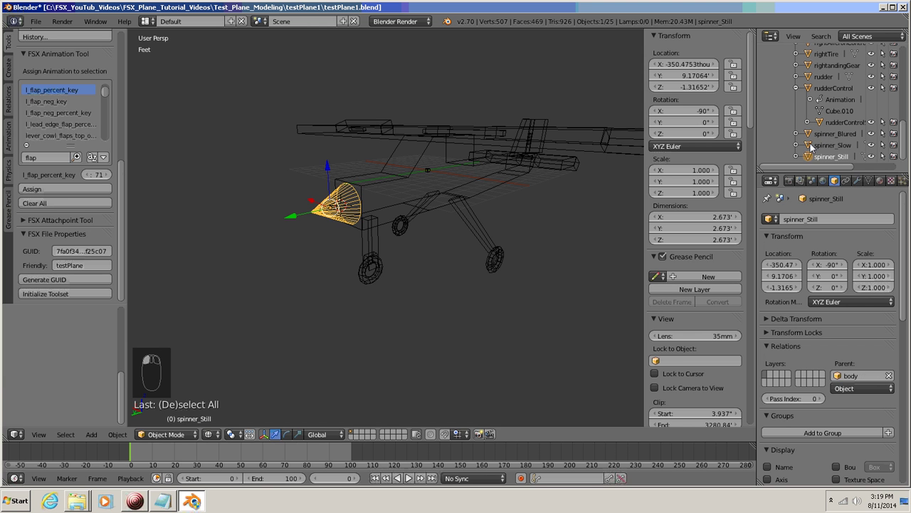
left_click(872, 135)
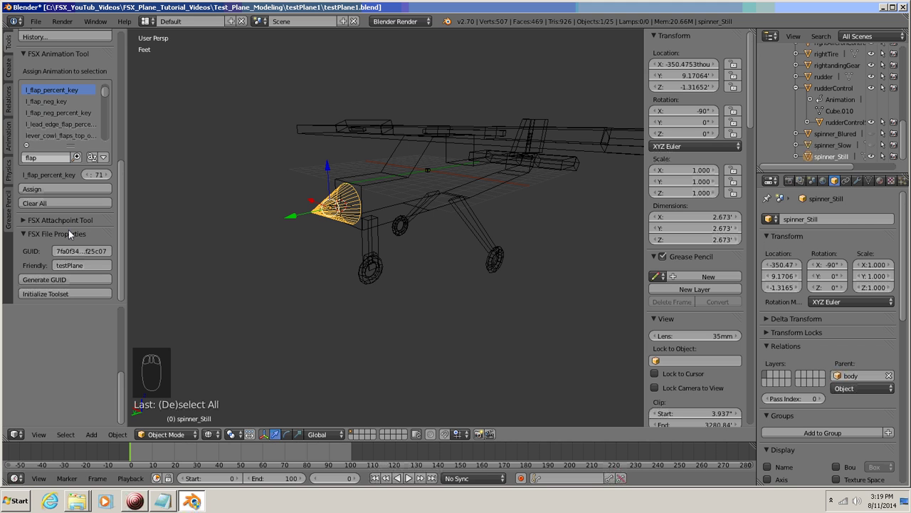
Step: Initialize the FSX toolset and expand the FSX Attachpoint Tool options
left_click_drag(118, 248, 120, 263)
left_click(51, 294)
left_click(68, 292)
left_click(22, 220)
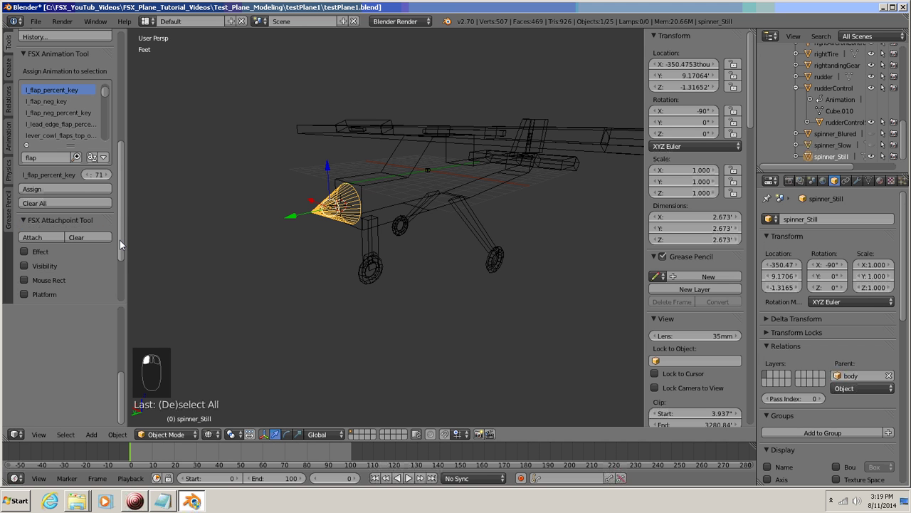
Step: Filter the FSX animation list by "prop" and assign the prop0_still animation to spinner_Still
left_click_drag(120, 240, 124, 208)
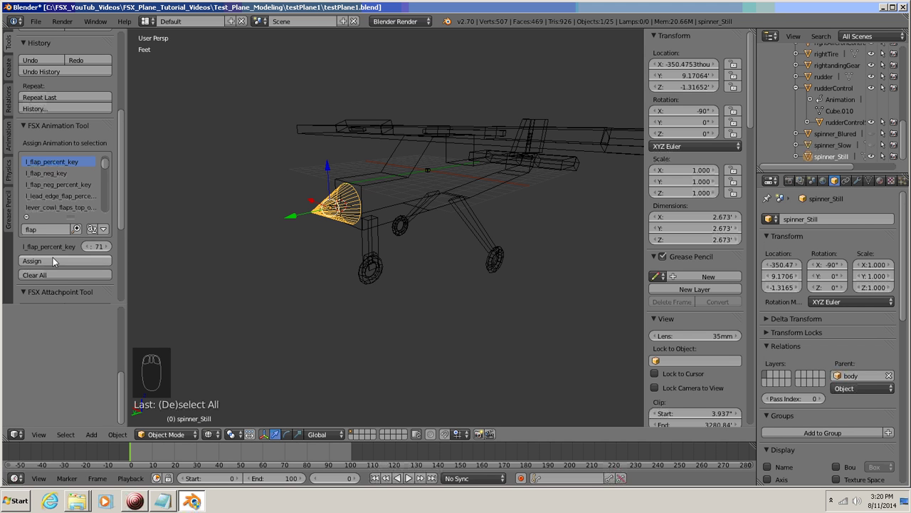
left_click(44, 229)
key("Return")
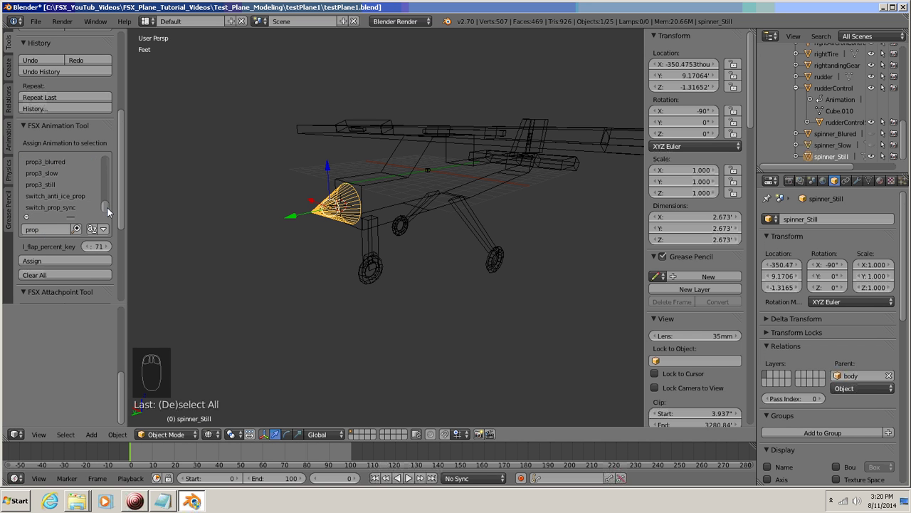
left_click_drag(104, 206, 105, 178)
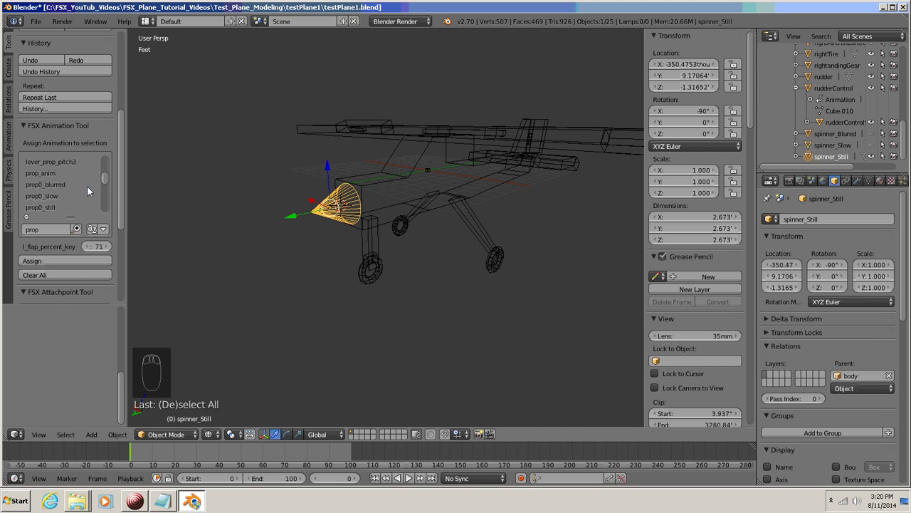
left_click(36, 207)
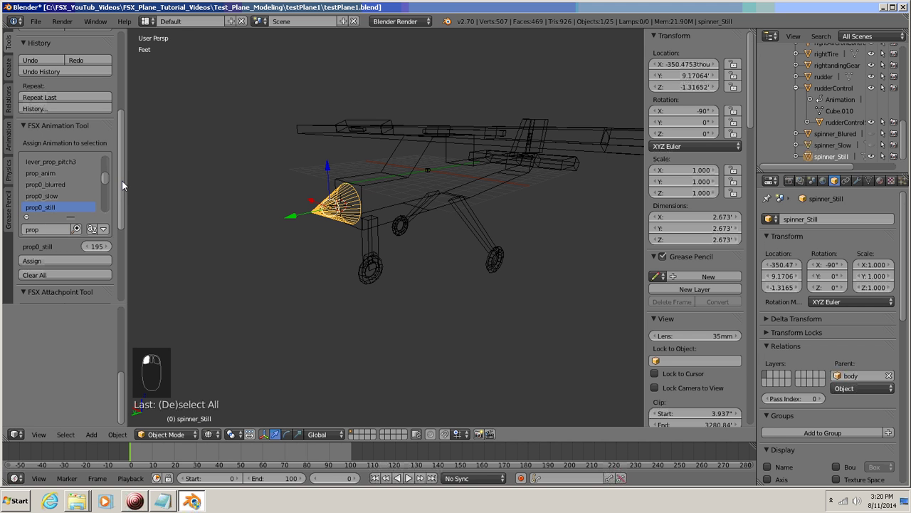
left_click_drag(122, 180, 119, 237)
scroll(117, 244, "down", 2)
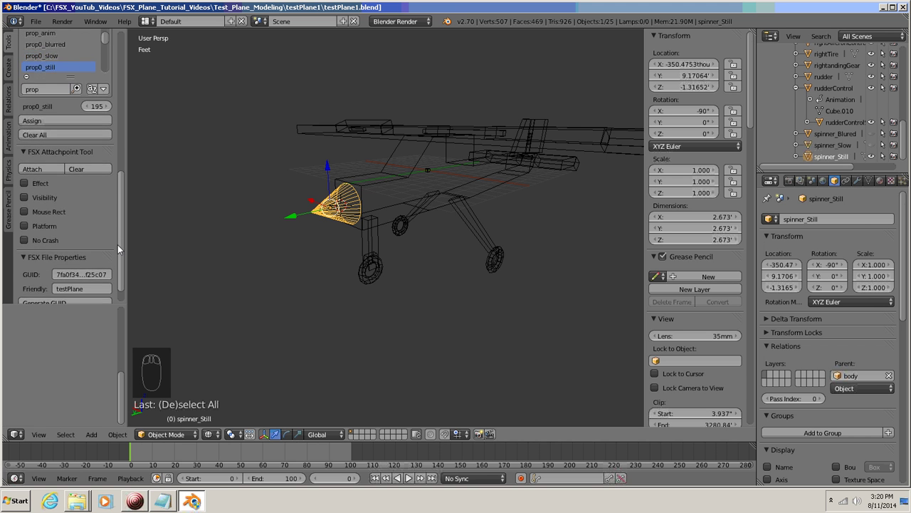
scroll(119, 240, "up", 3)
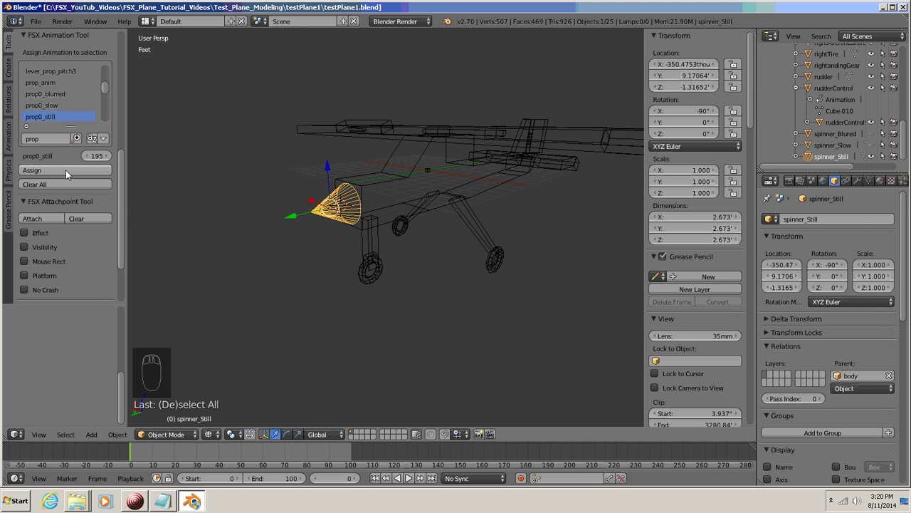
left_click(64, 172)
Step: Attach a Visibility attachpoint with the prop0_still tag to spinner_Still and bring up the object's FSX Properties
left_click(23, 246)
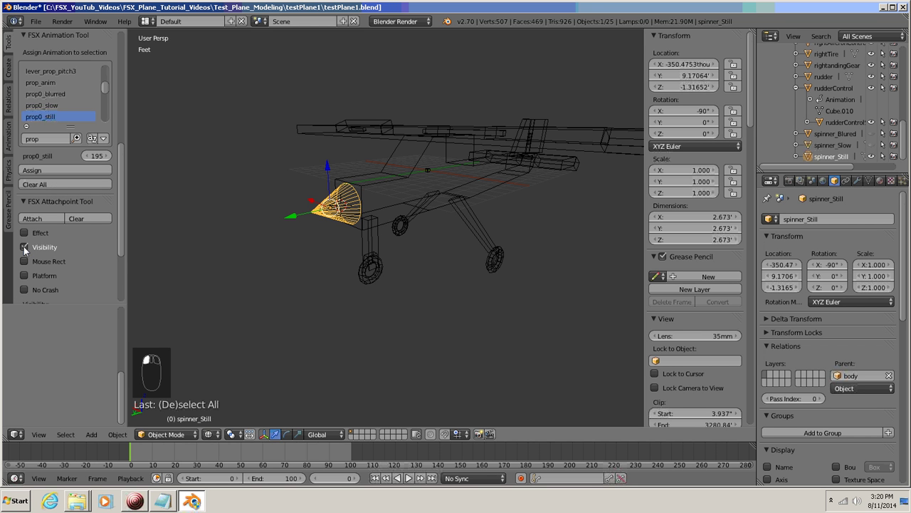
left_click_drag(121, 227, 119, 268)
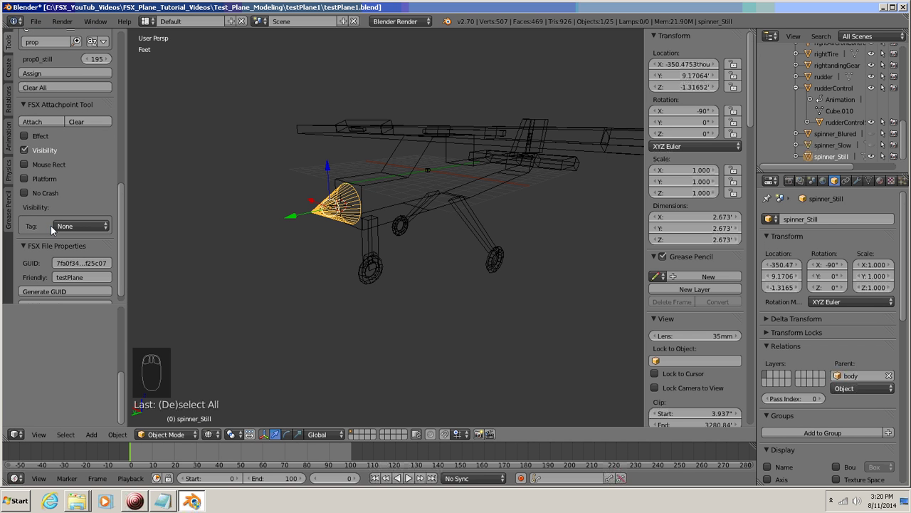
left_click(98, 226)
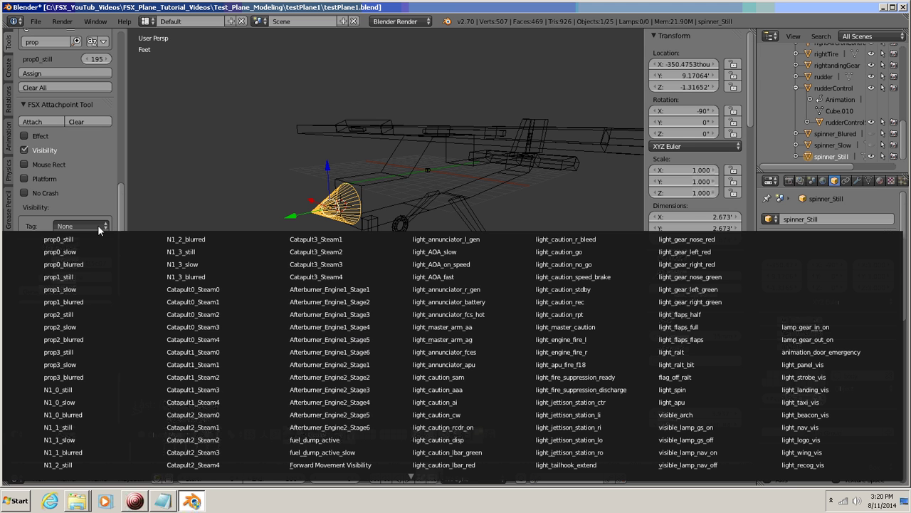
left_click(66, 240)
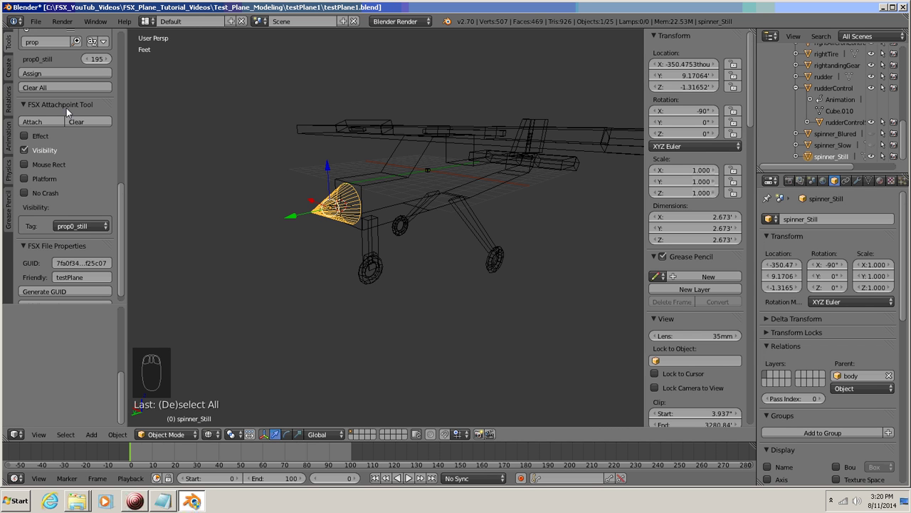
left_click(34, 121)
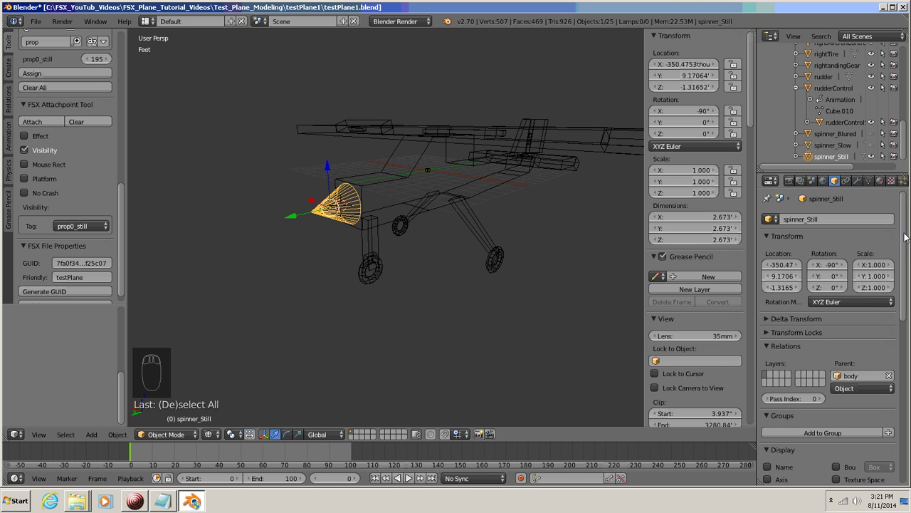
left_click_drag(906, 237, 910, 408)
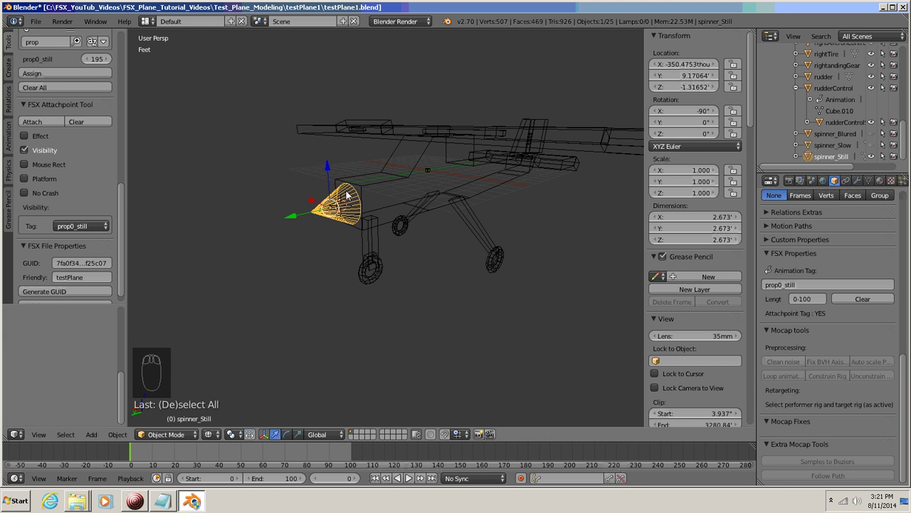
left_click(904, 142)
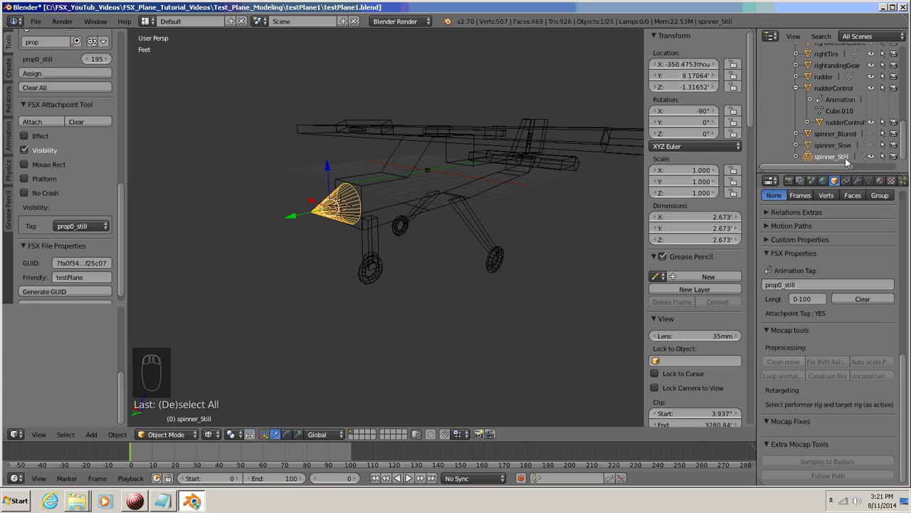
Step: Hide spinner_Still, unhide spinner_Slow and select it
left_click(872, 156)
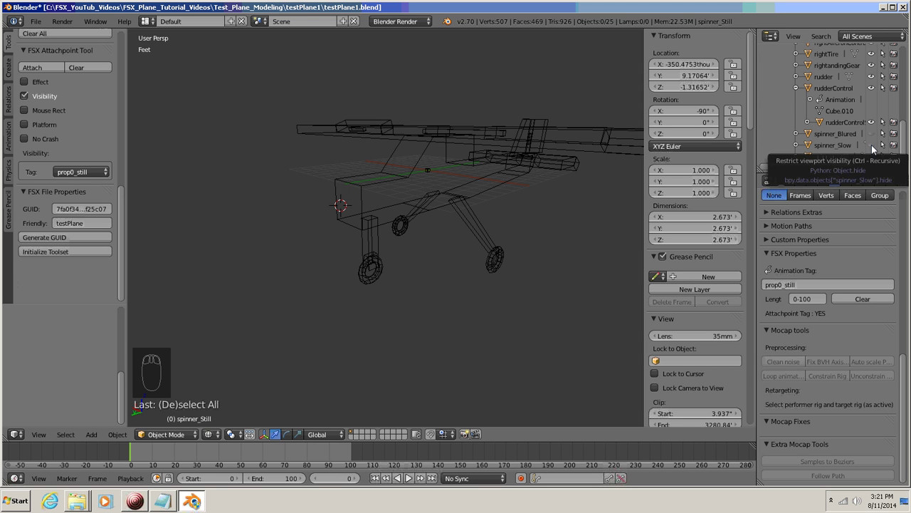
left_click(871, 145)
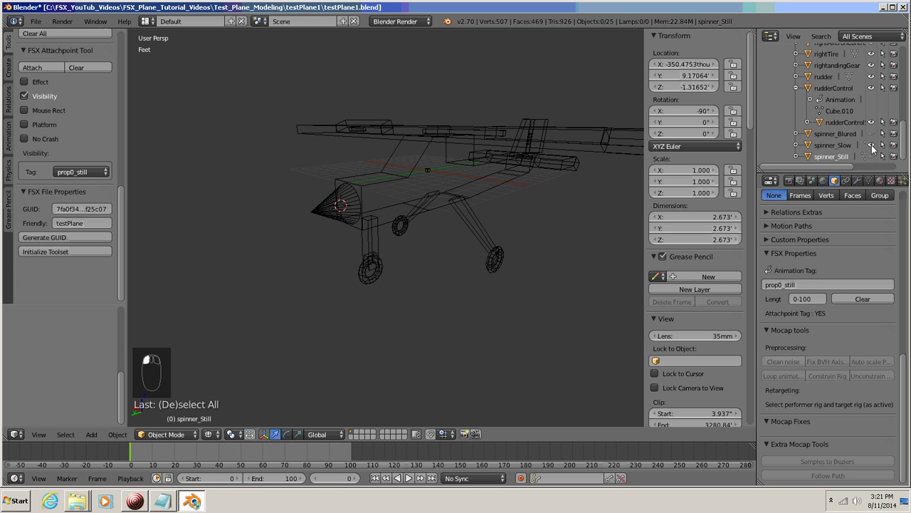
left_click(808, 146)
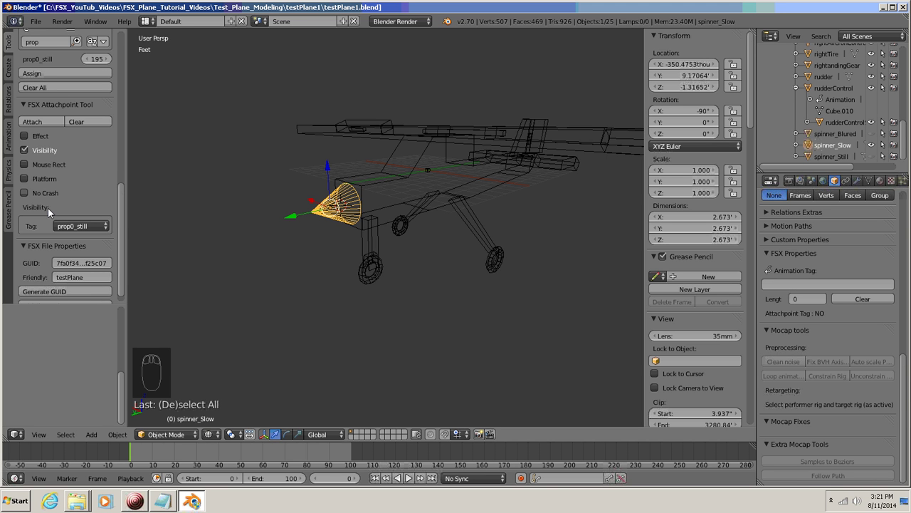
Step: Assign the prop0_slow animation to spinner_Slow and attach a Visibility attachpoint with the prop0_slow tag
left_click_drag(121, 265, 123, 205)
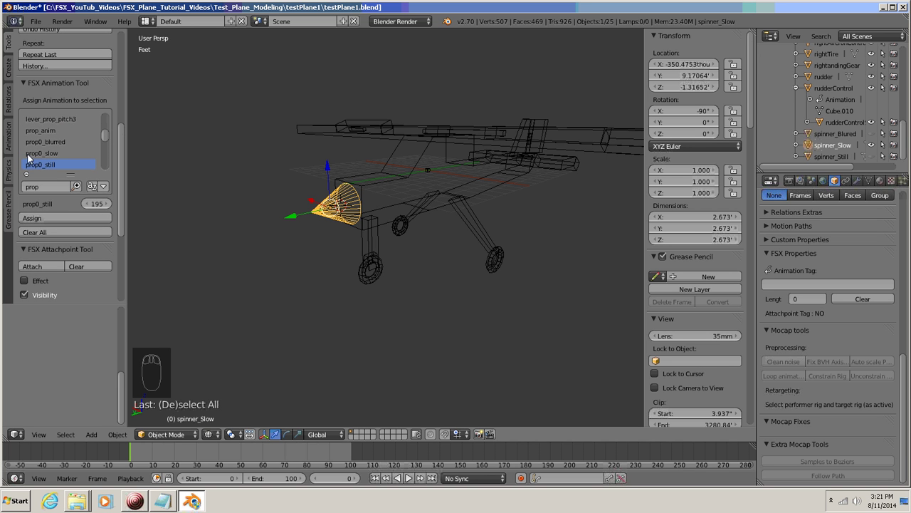
left_click(45, 152)
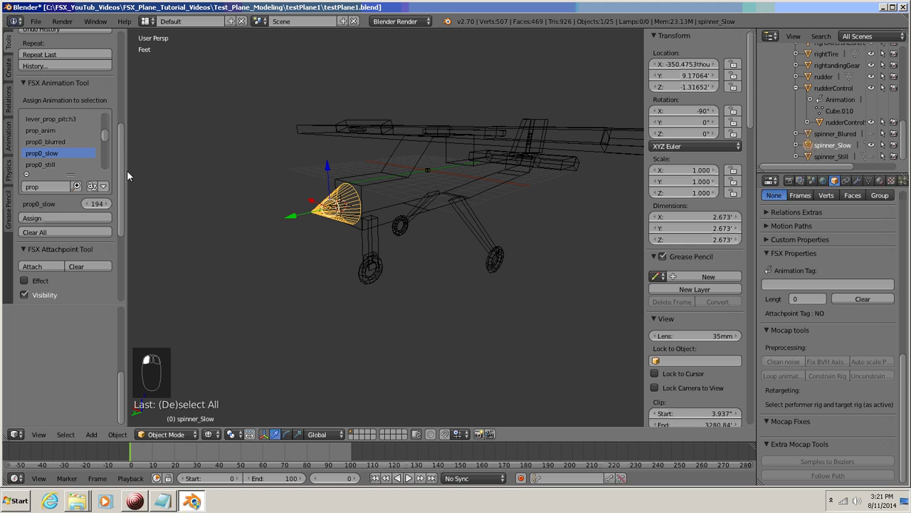
left_click_drag(121, 166, 123, 230)
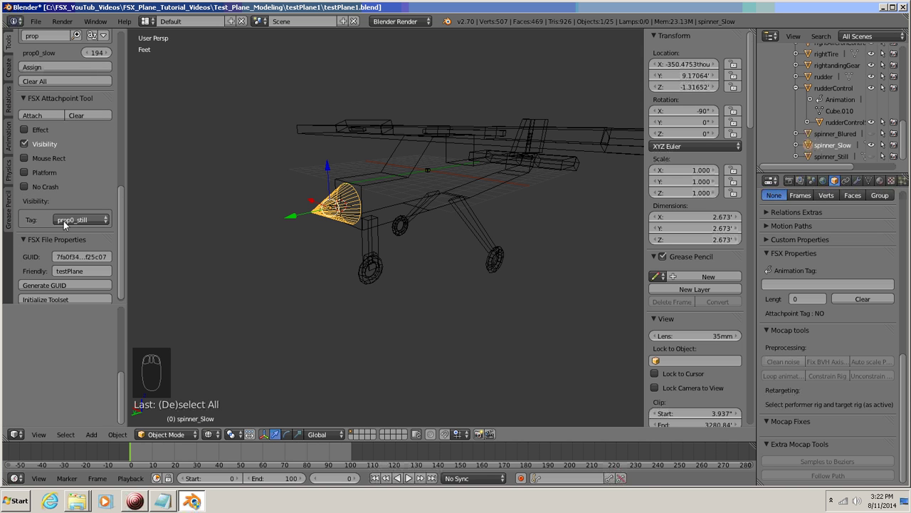
left_click(101, 223)
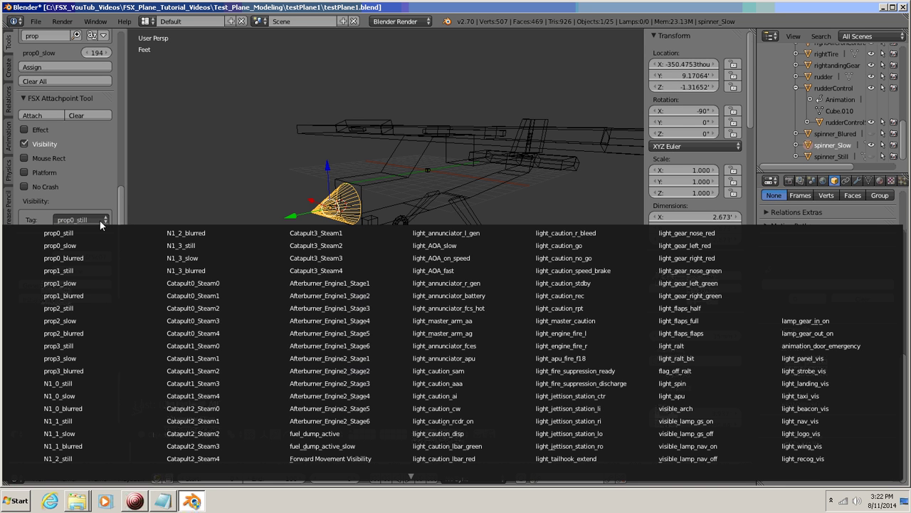
left_click(65, 246)
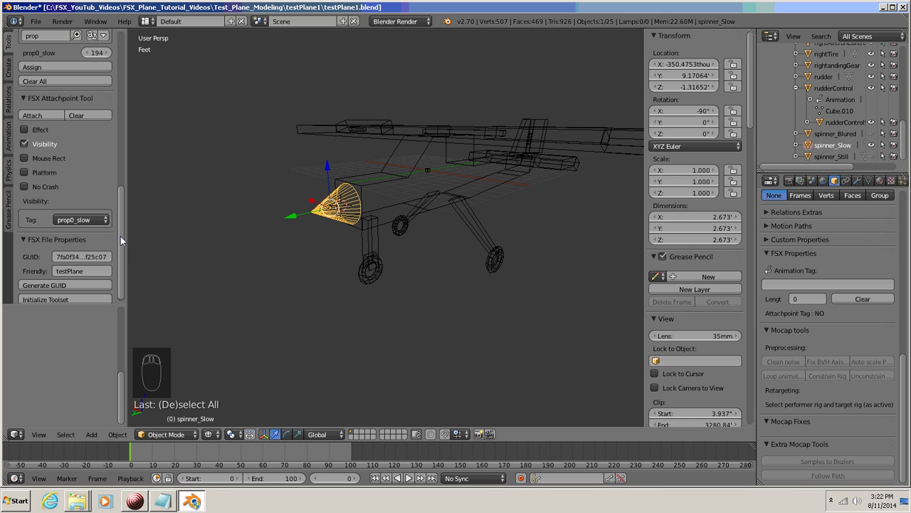
left_click_drag(121, 237, 121, 191)
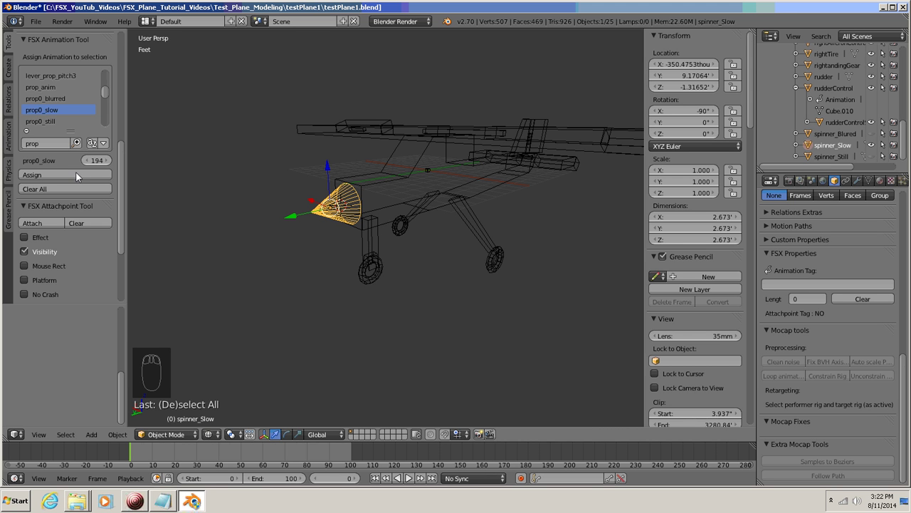
left_click(39, 175)
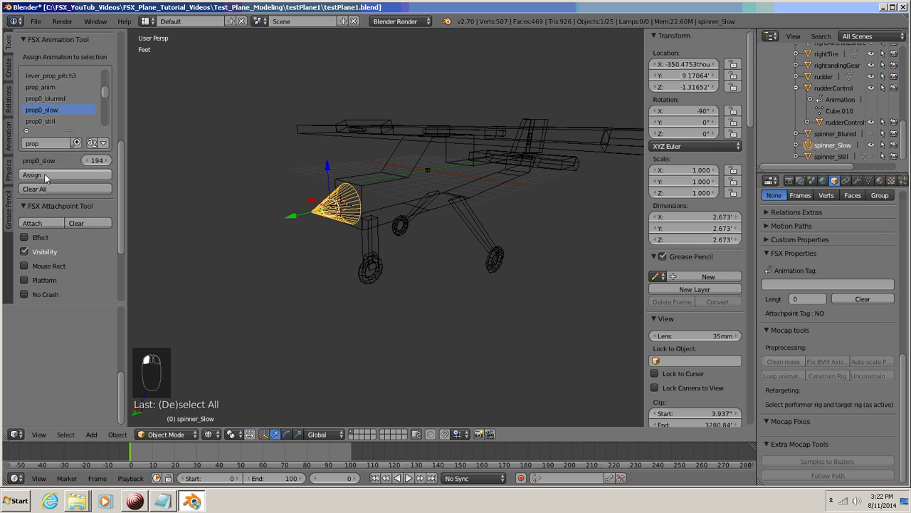
left_click_drag(121, 191, 115, 234)
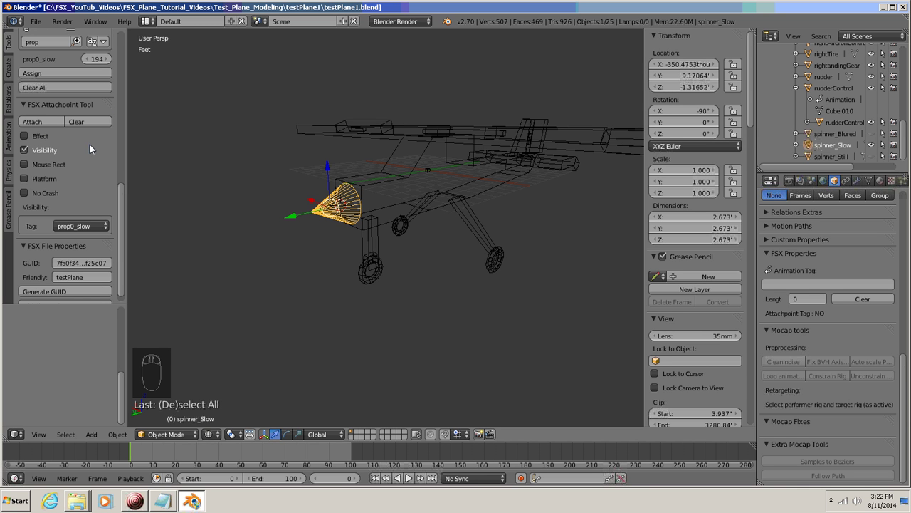
left_click(40, 122)
Step: Hide spinner_Slow, then unhide spinner_Blured and make it the selected object
left_click(871, 145)
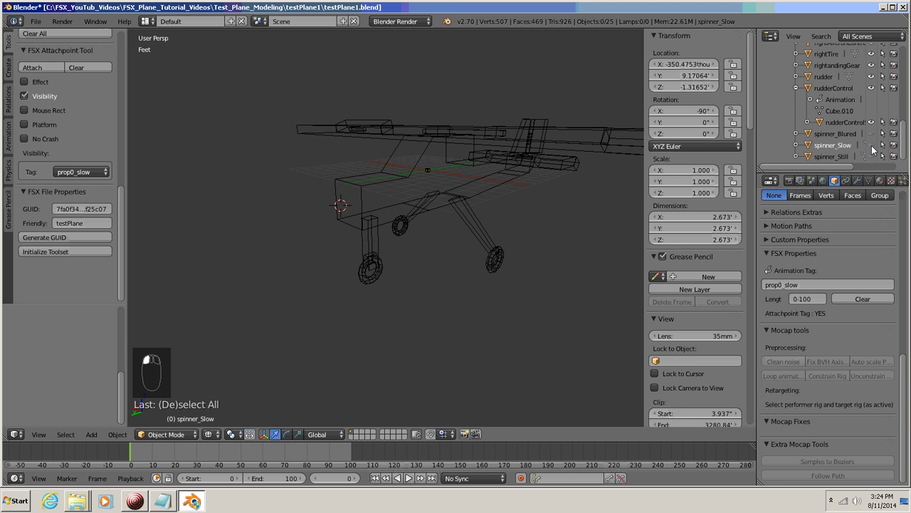
left_click(812, 134)
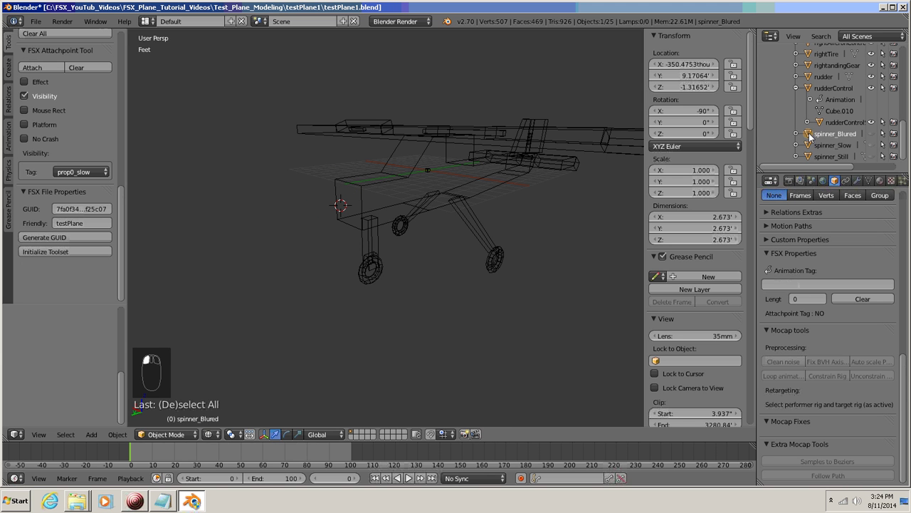
left_click(872, 134)
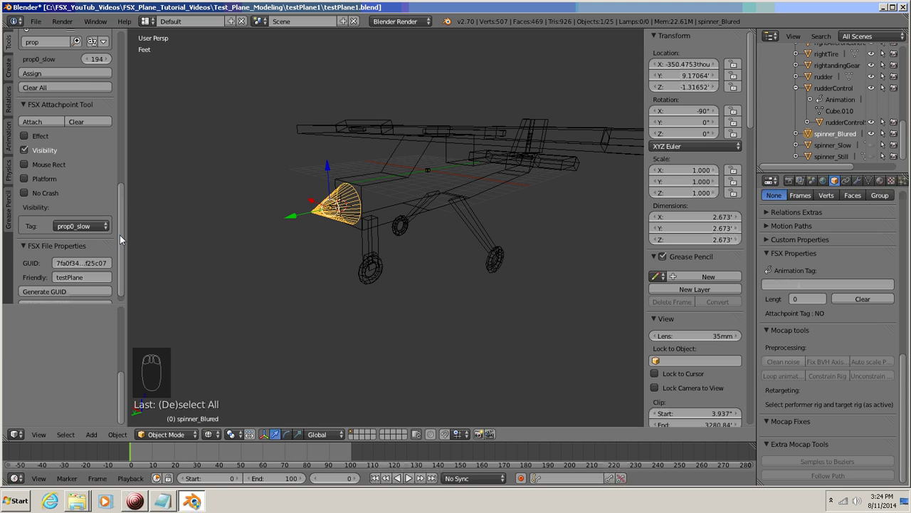
Step: Assign the prop0_blurred animation from the FSX animation list to spinner_Blured
left_click_drag(120, 235, 126, 185)
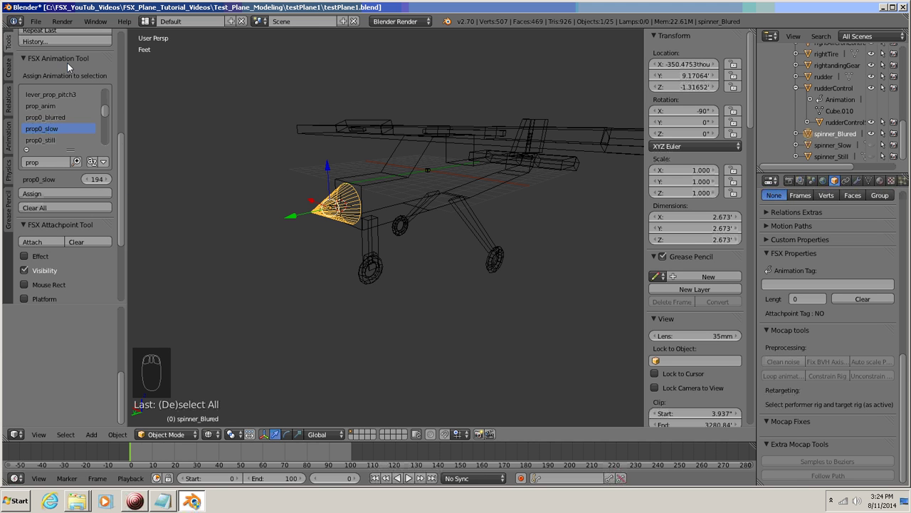
left_click(47, 117)
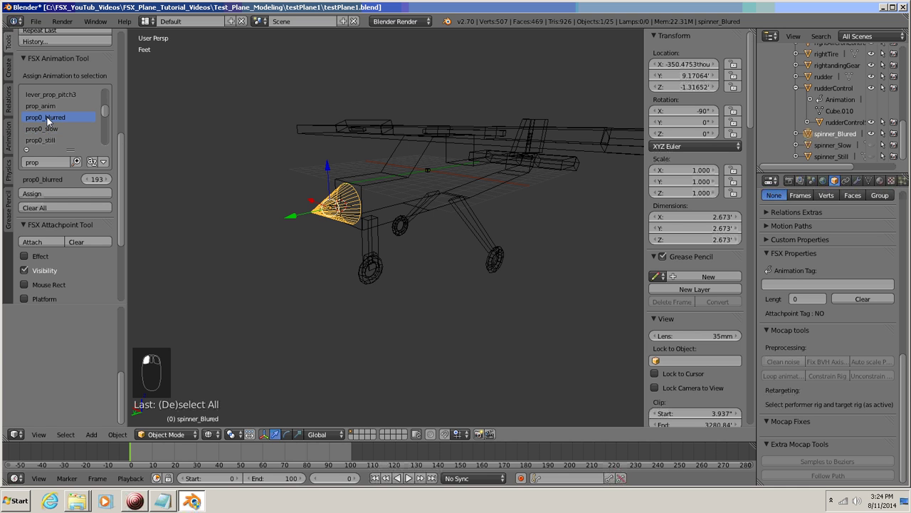
left_click(49, 193)
left_click(33, 193)
Step: Attach a Visibility attachpoint with the prop0_blurred tag to spinner_Blured
left_click_drag(120, 186, 114, 237)
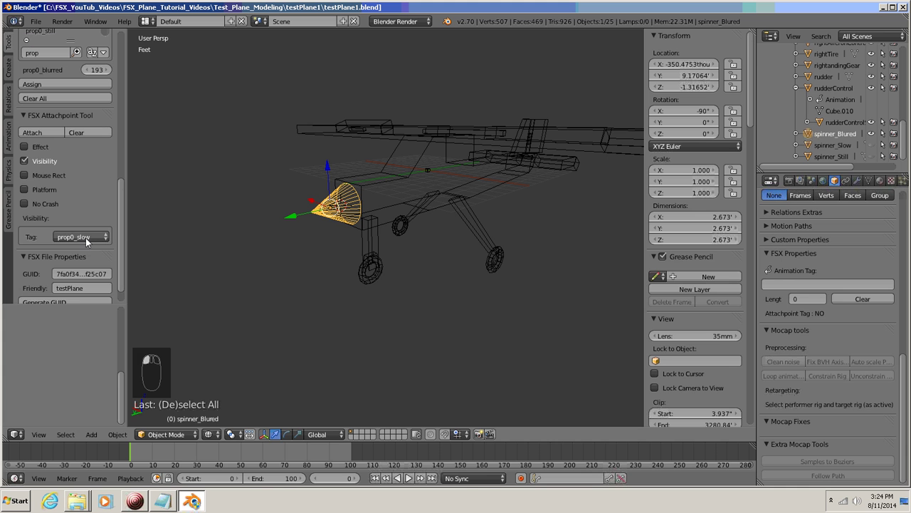
left_click(85, 238)
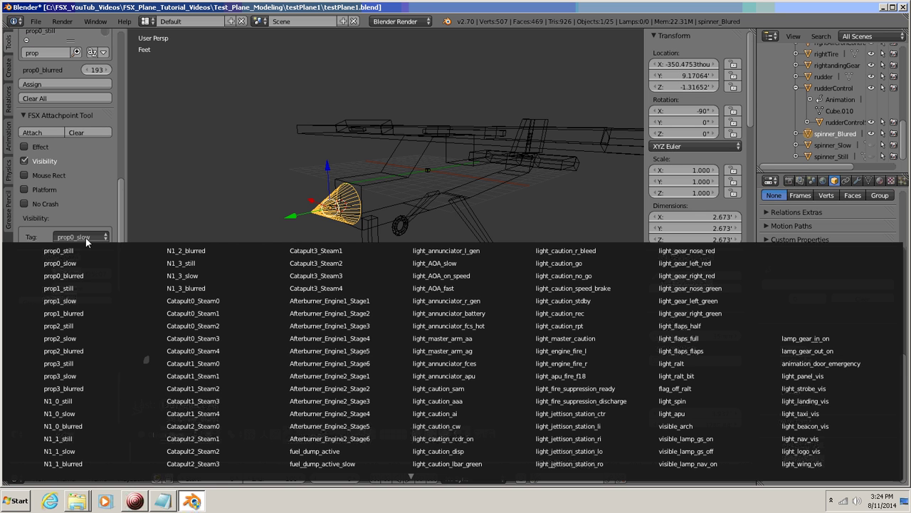
left_click(62, 275)
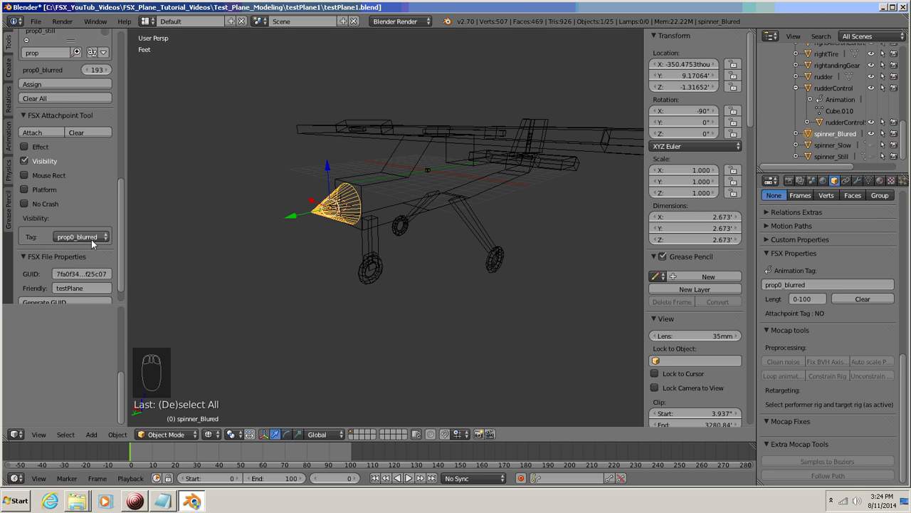
left_click(38, 131)
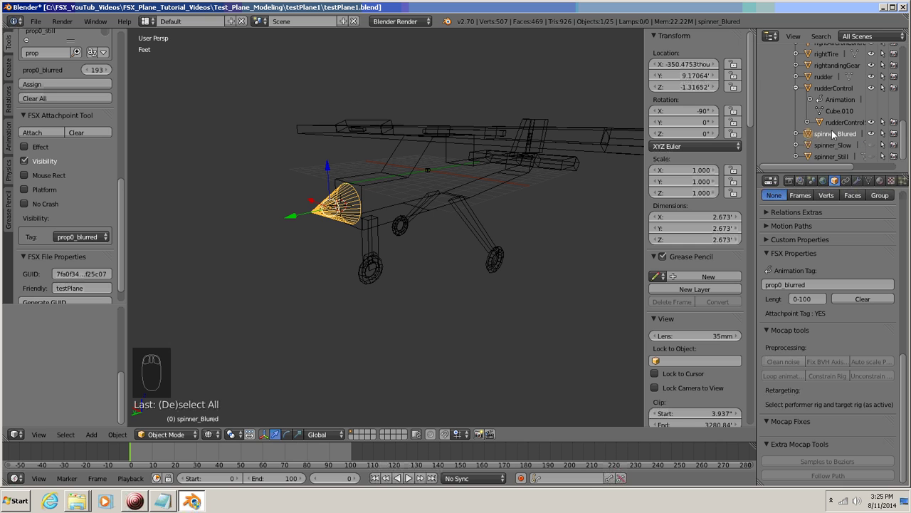
Step: Hide spinner_Blured, then select spinner_Still and make it visible again
left_click(871, 133)
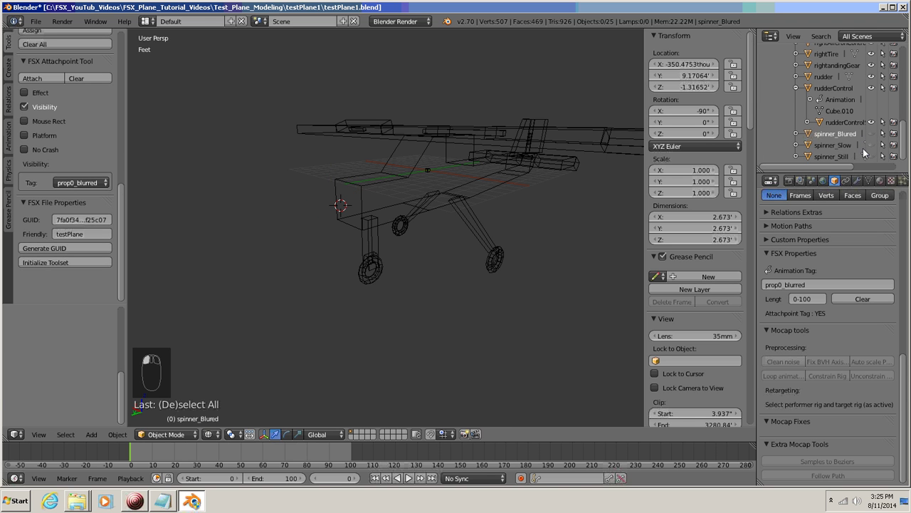
left_click(810, 154)
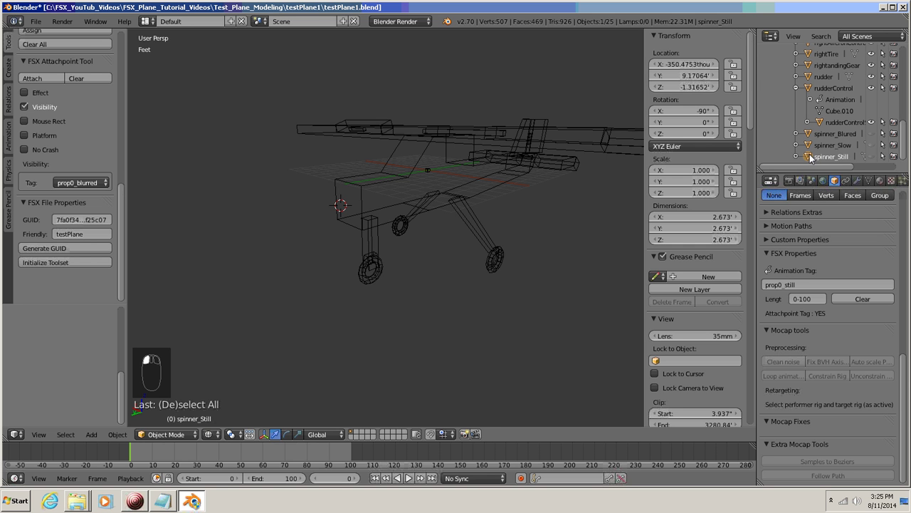
left_click(872, 156)
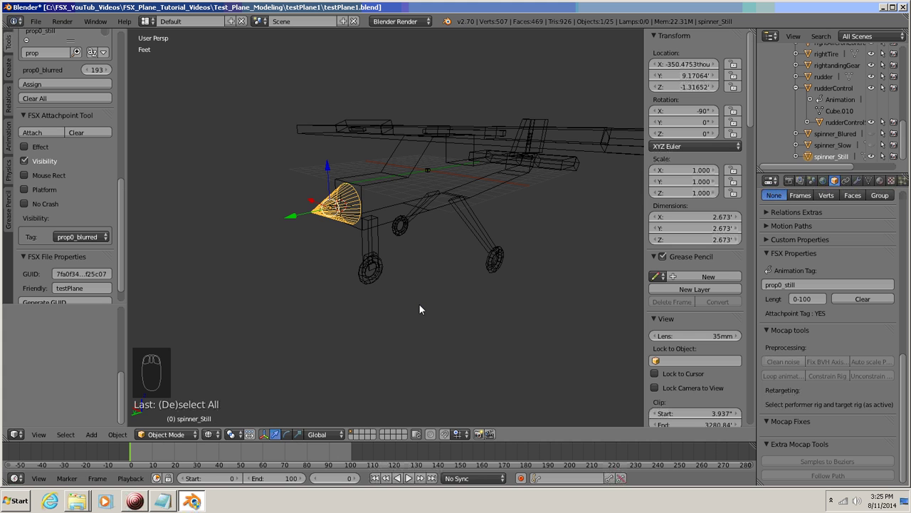
Step: Save the current Blender file, testPlane1.blend, under its existing name
key("ctrl+KP_3")
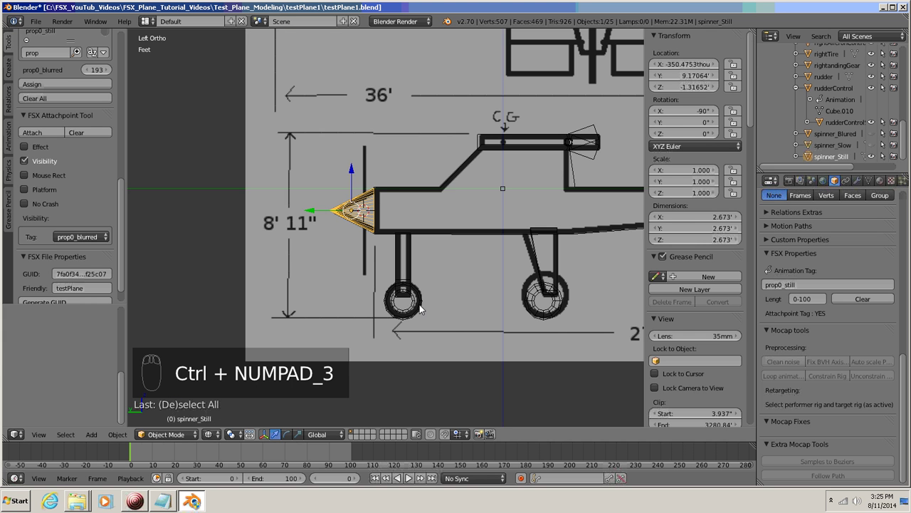
scroll(419, 307, "up", 5)
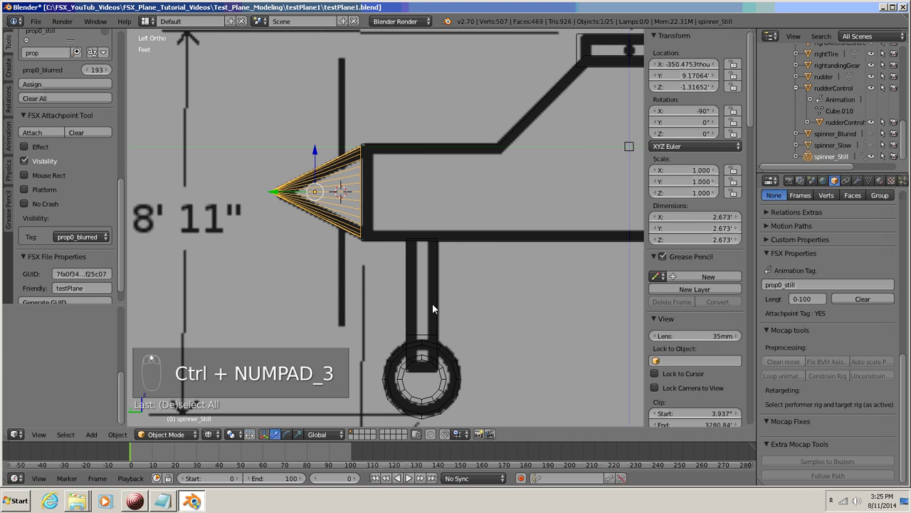
middle_click_drag(496, 213, 528, 269, "shift")
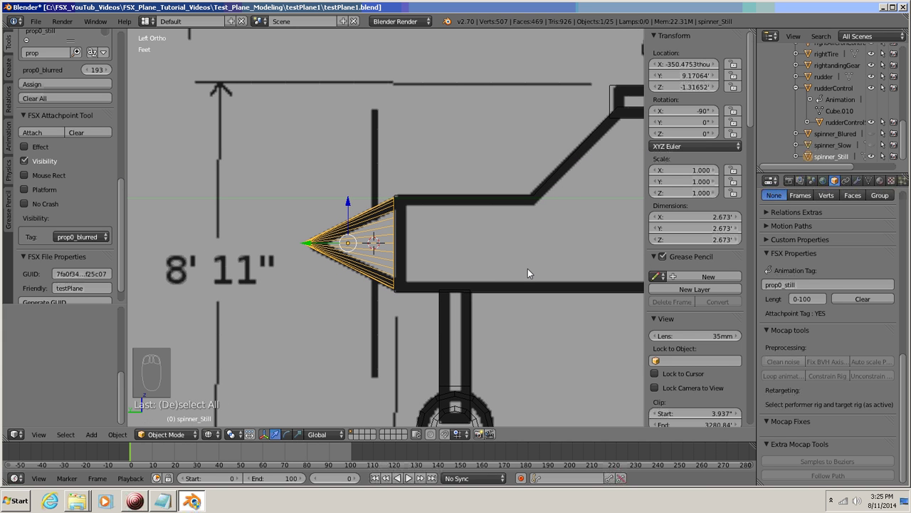
left_click(36, 23)
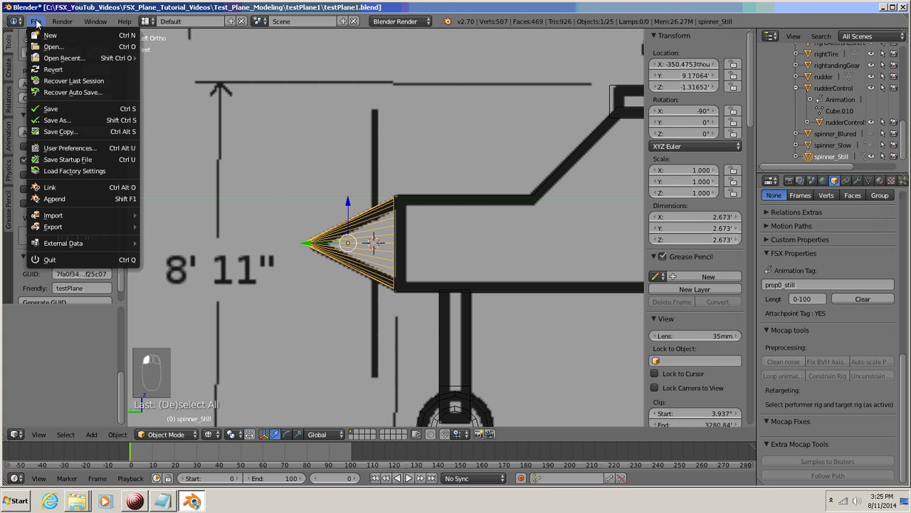
left_click(52, 108)
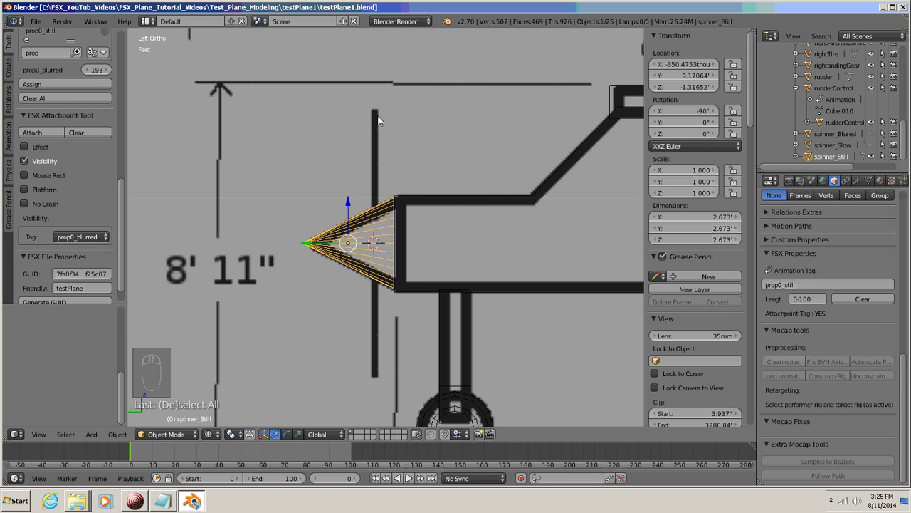
Step: Place the 3D cursor midway up the blueprint's upper propeller blade in the left side view and add a cube mesh there
right_click(375, 171)
key("shift+a")
mouse_move(375, 172)
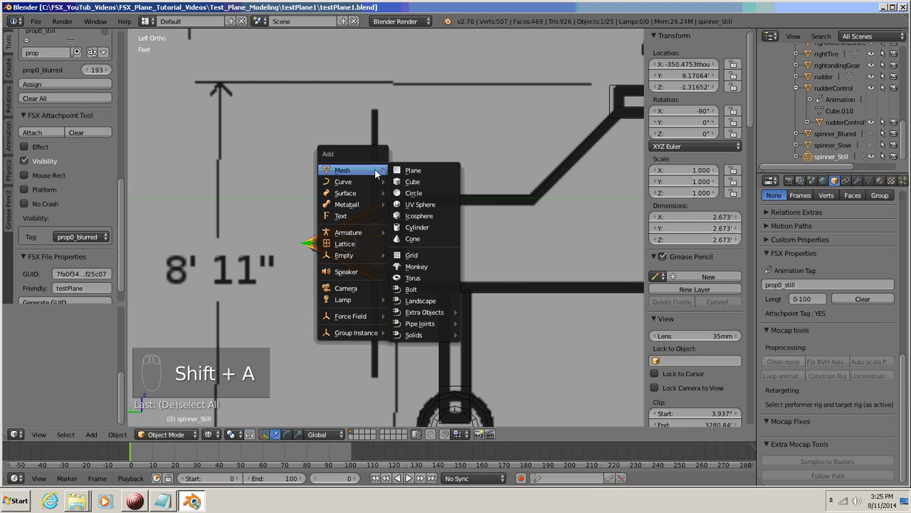
left_click(414, 183)
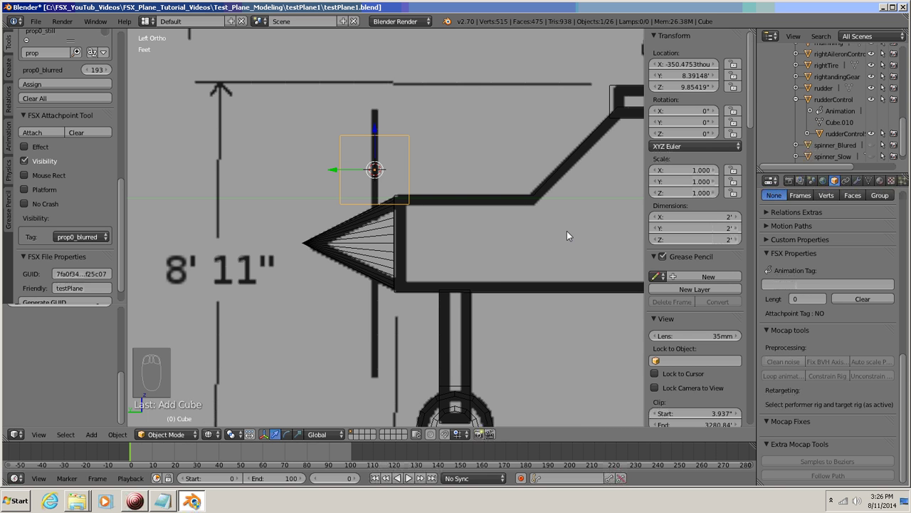
Step: Scale the cube to about 0.157 along Y and 1.96 along Z to match the upper propeller blade
key("s")
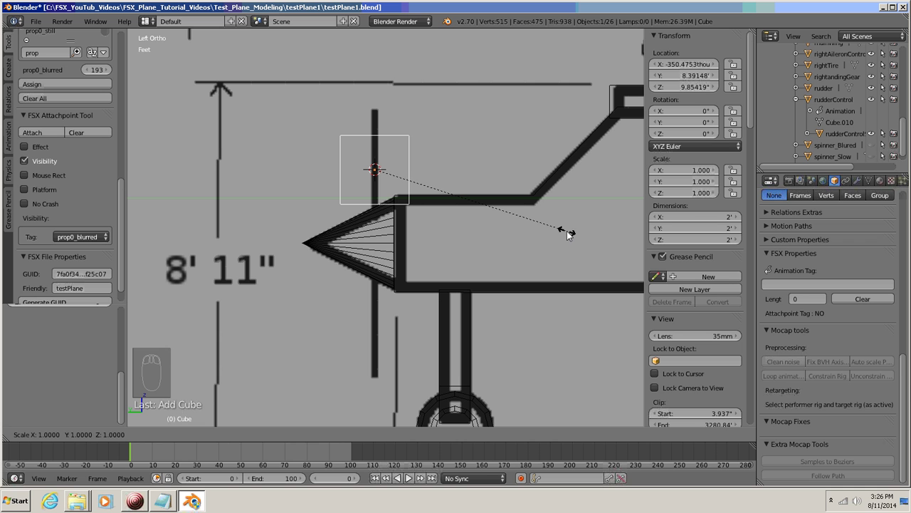
key("y")
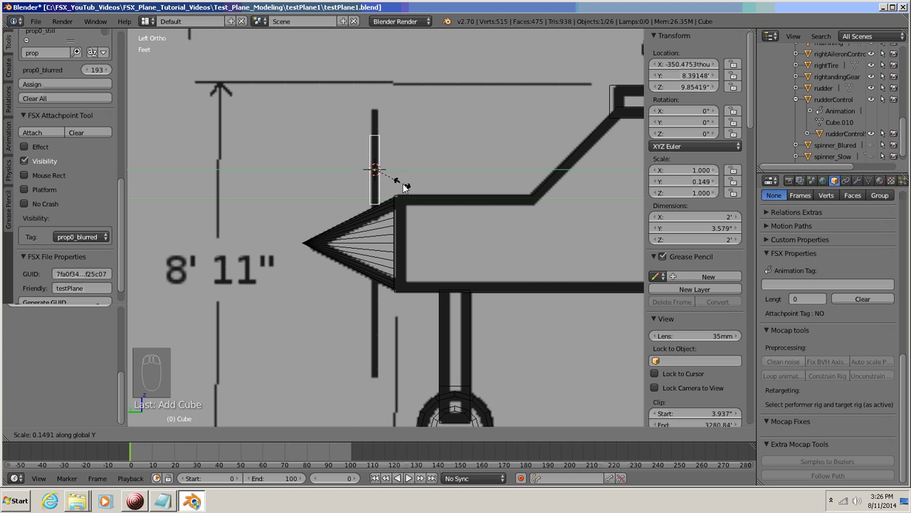
left_click(402, 185)
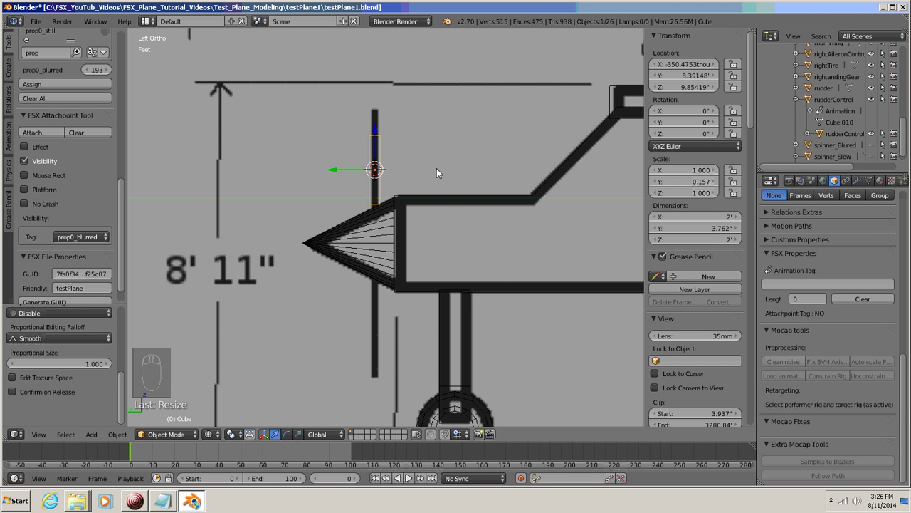
key("s")
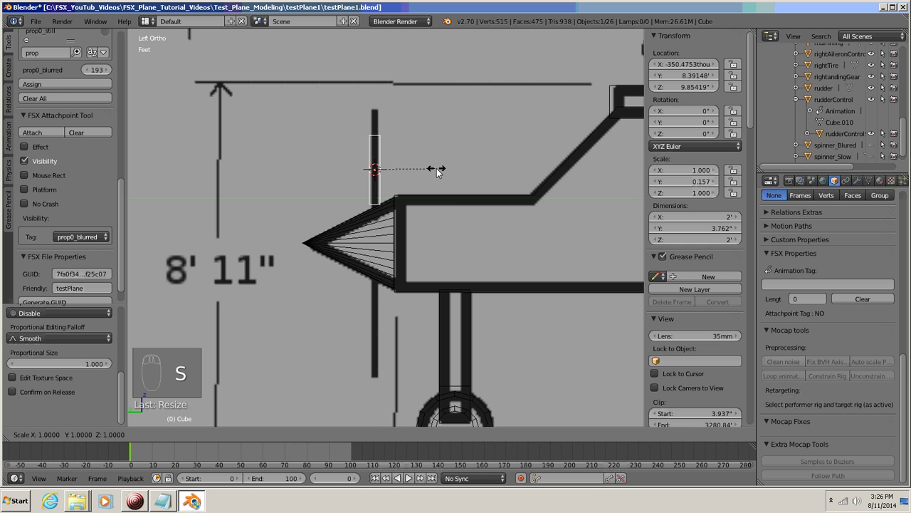
key("z")
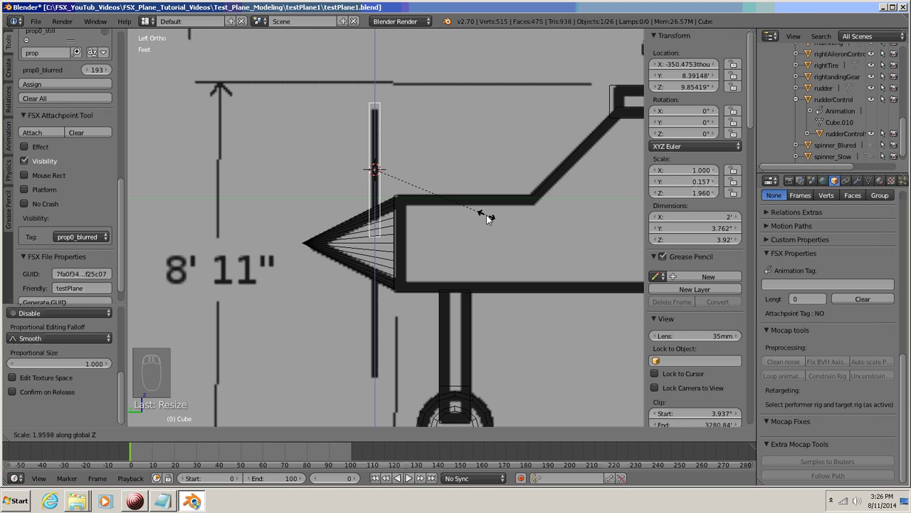
left_click(488, 218)
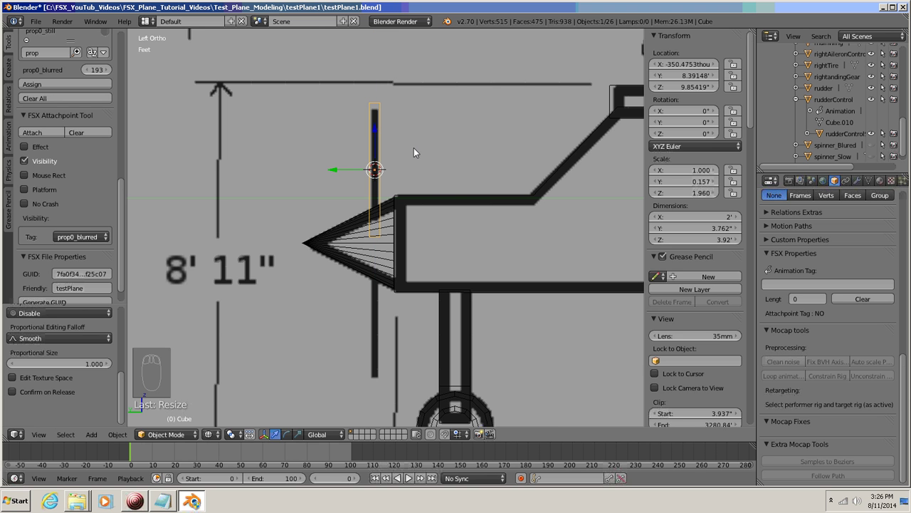
Step: Move the blade block down about 2 inches along Z so its upper end meets the blueprint's blade tip
key("g")
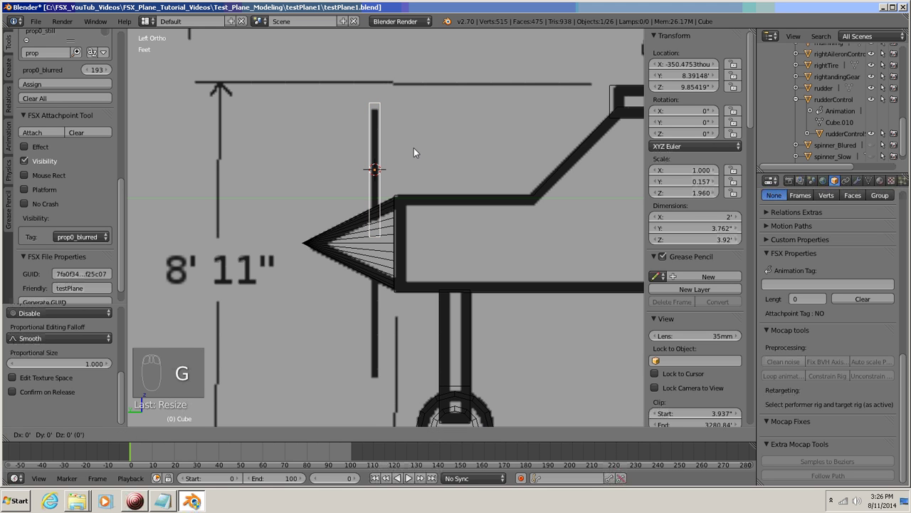
key("z")
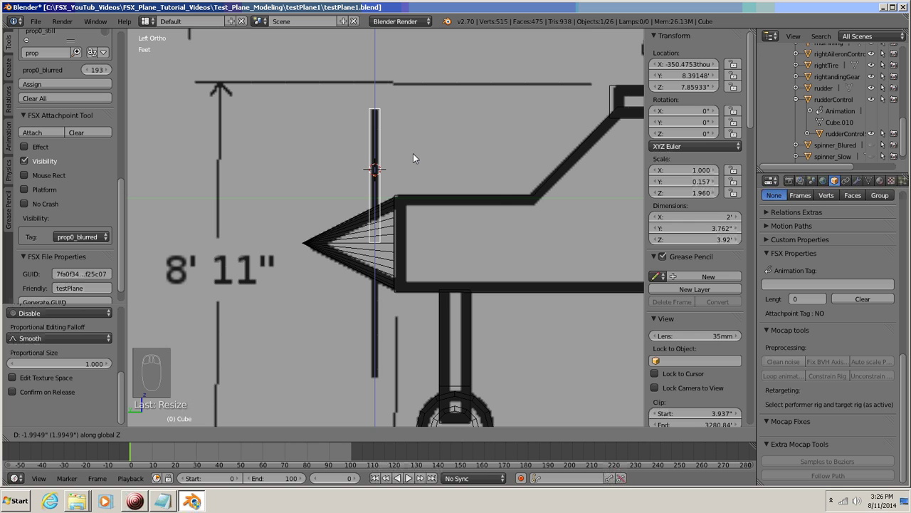
left_click(413, 157)
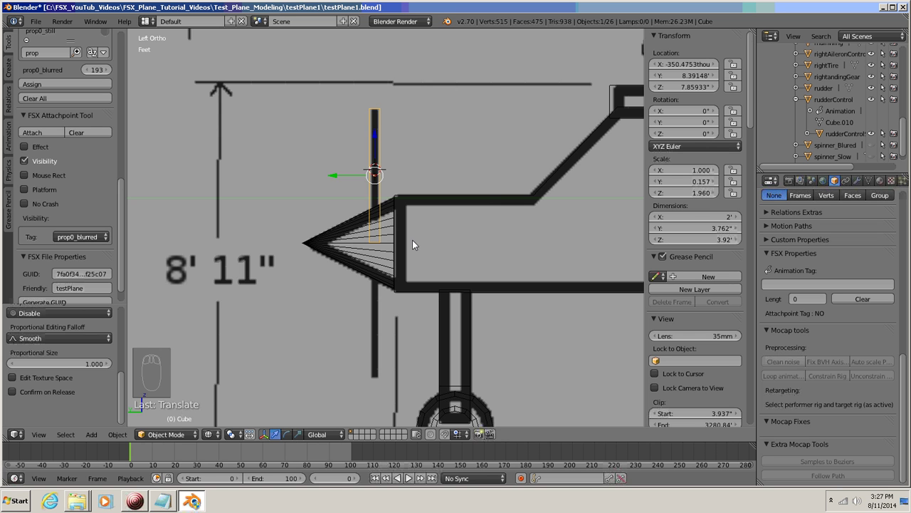
Step: Narrow the blade block along X to a scale of about 0.327, roughly 7.8 inches wide
key("ctrl+KP_1")
middle_click_drag(411, 245, 513, 253, "shift")
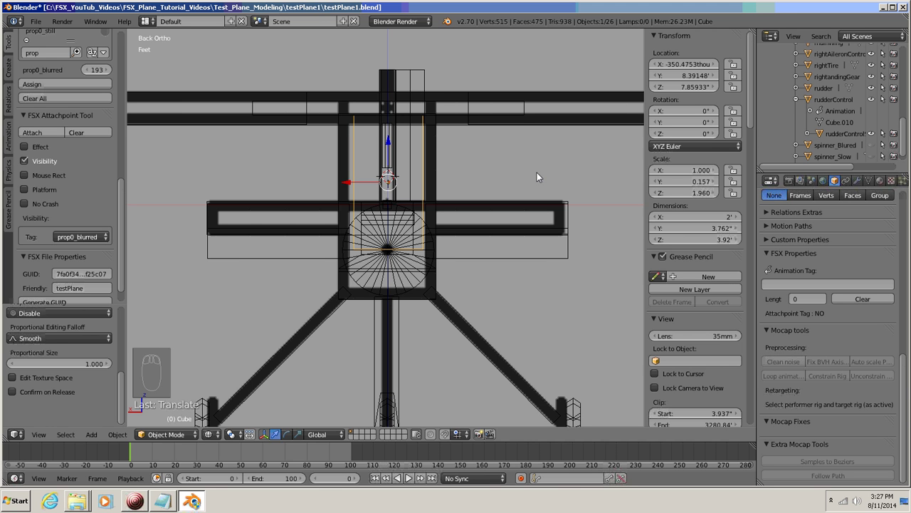
key("s")
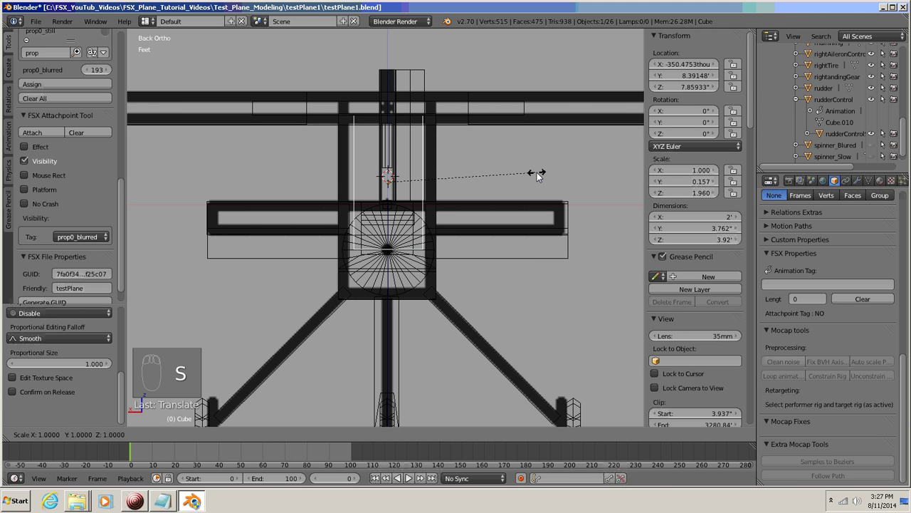
key("x")
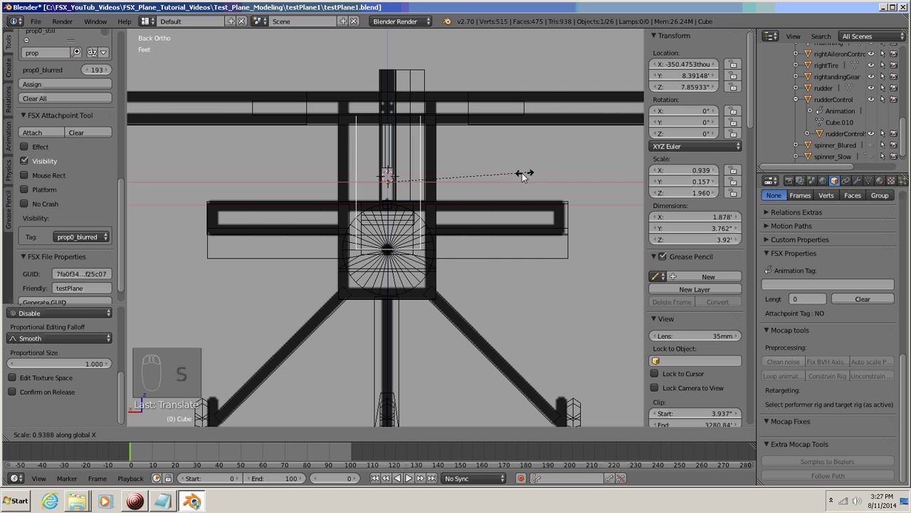
left_click(438, 183)
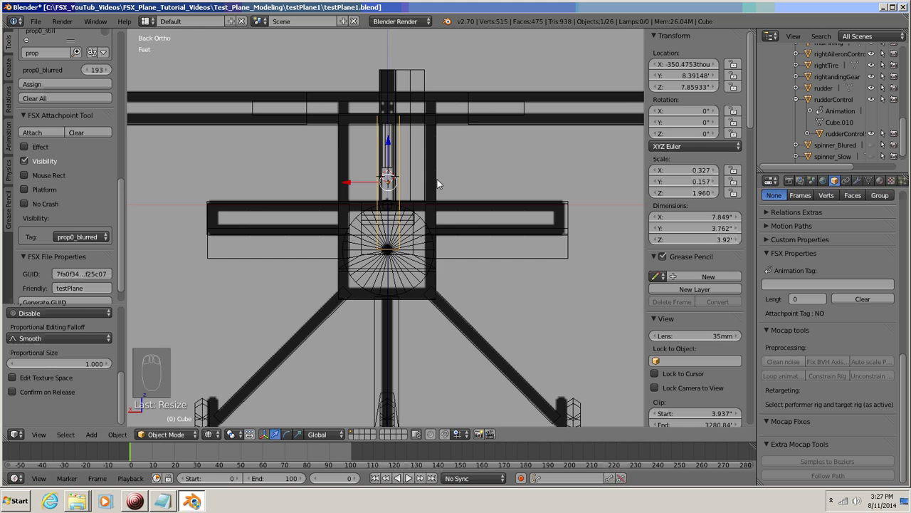
Step: Thin the blade block along Y to a scale of about 0.077, roughly 1.9 inches thick
key("KP_7")
scroll(444, 232, "up", 5)
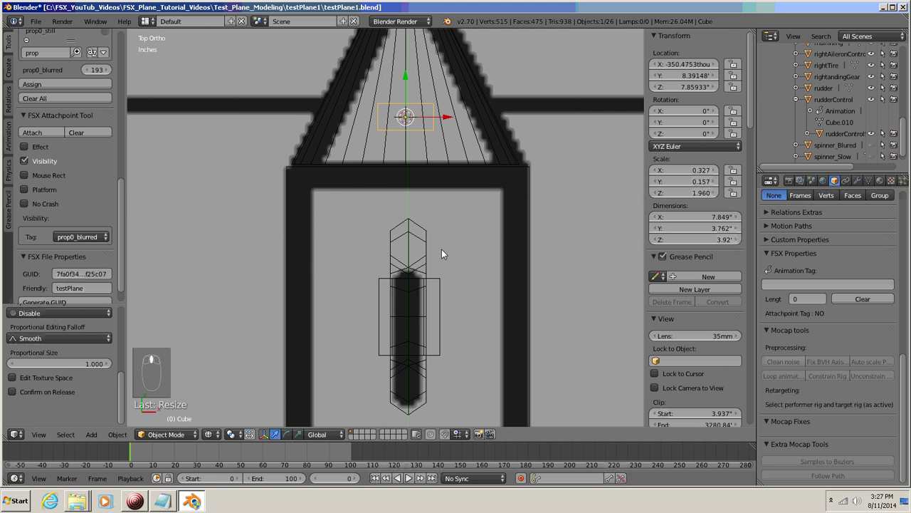
middle_click_drag(441, 254, 425, 292, "shift")
scroll(425, 282, "up", 6)
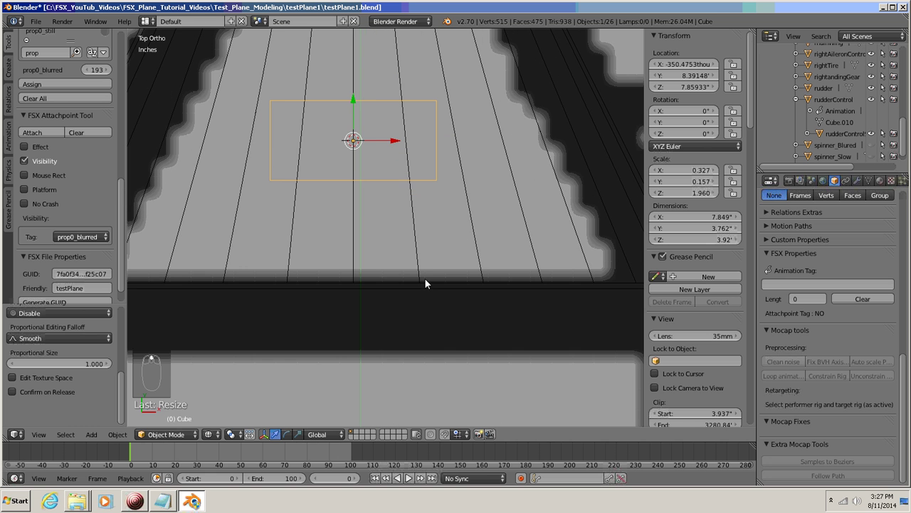
middle_click_drag(456, 229, 437, 229, "shift")
scroll(438, 226, "down", 6)
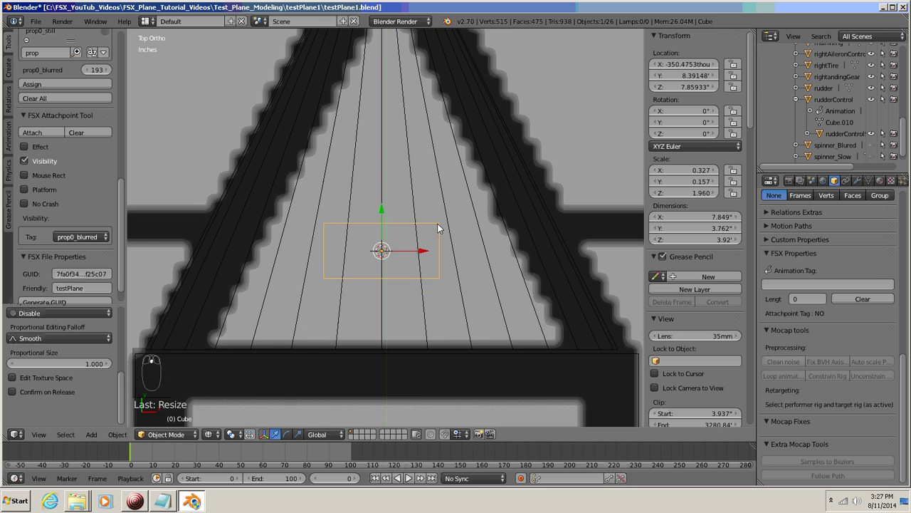
scroll(438, 226, "down", 2)
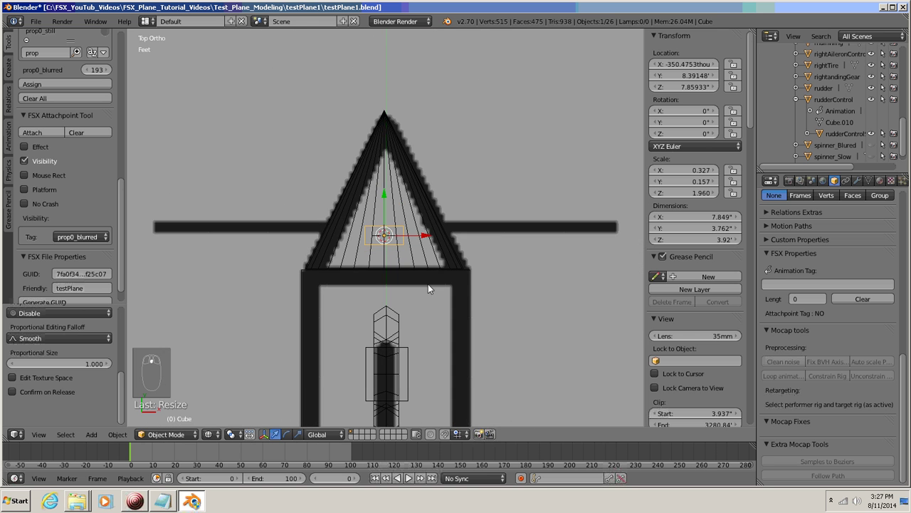
middle_click_drag(428, 284, 471, 197)
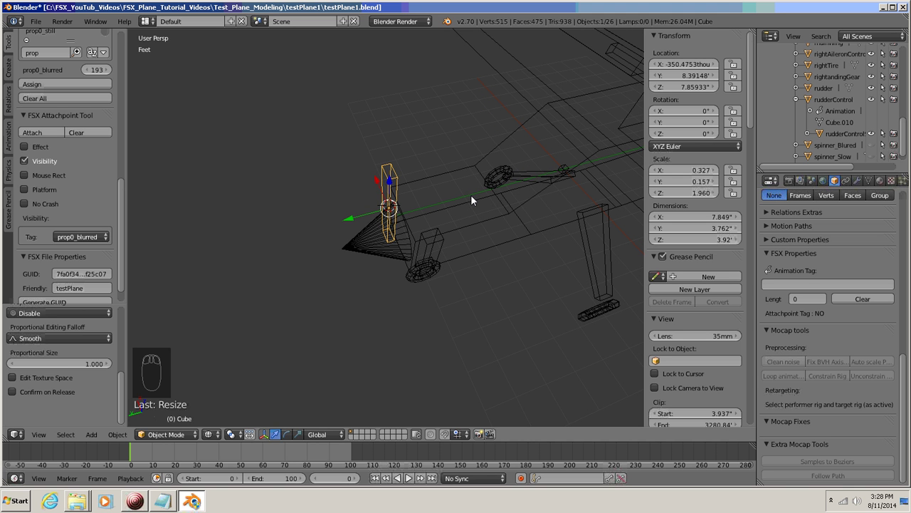
key("s")
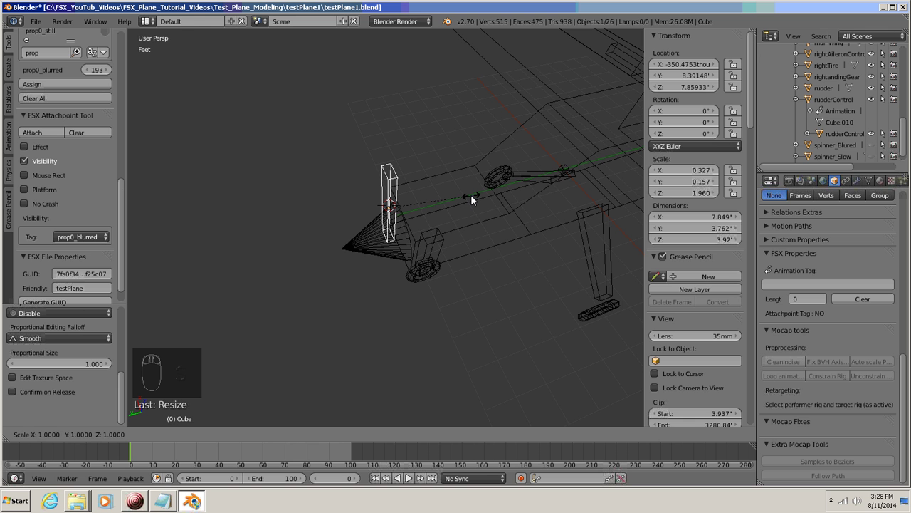
key("y")
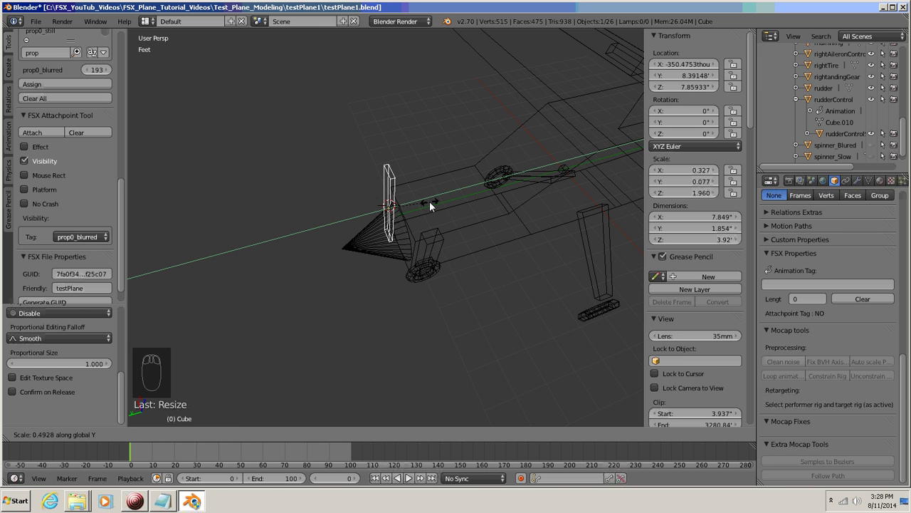
left_click(429, 200)
middle_click_drag(433, 224, 426, 202)
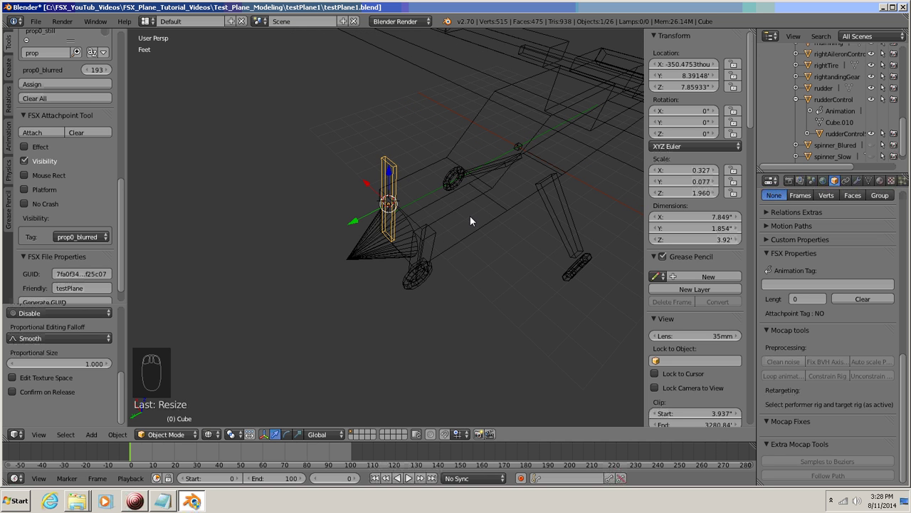
Step: Apply the scale transform of the propeller blade block
middle_click_drag(469, 216, 449, 209)
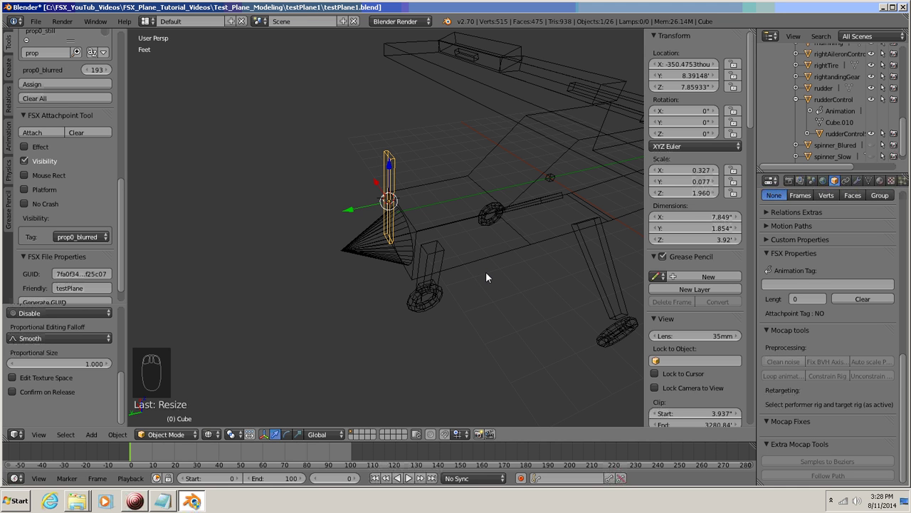
key("ctrl+a")
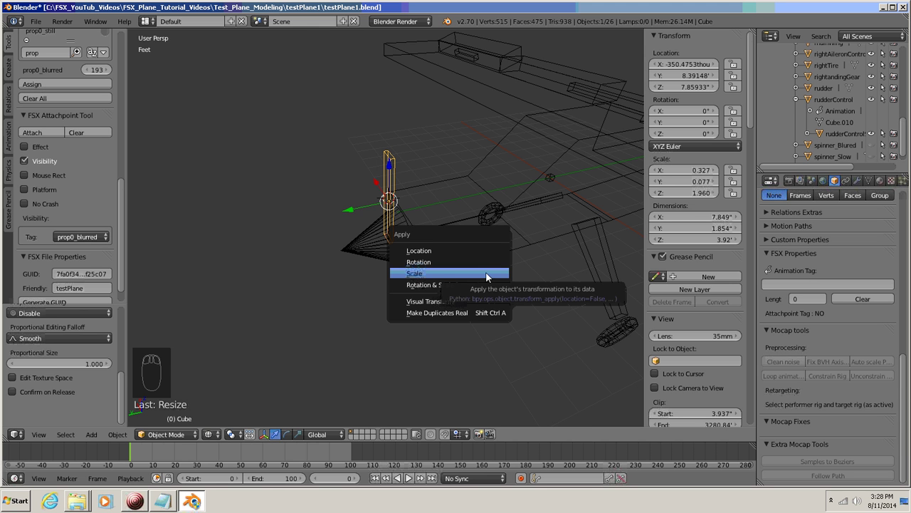
left_click(443, 275)
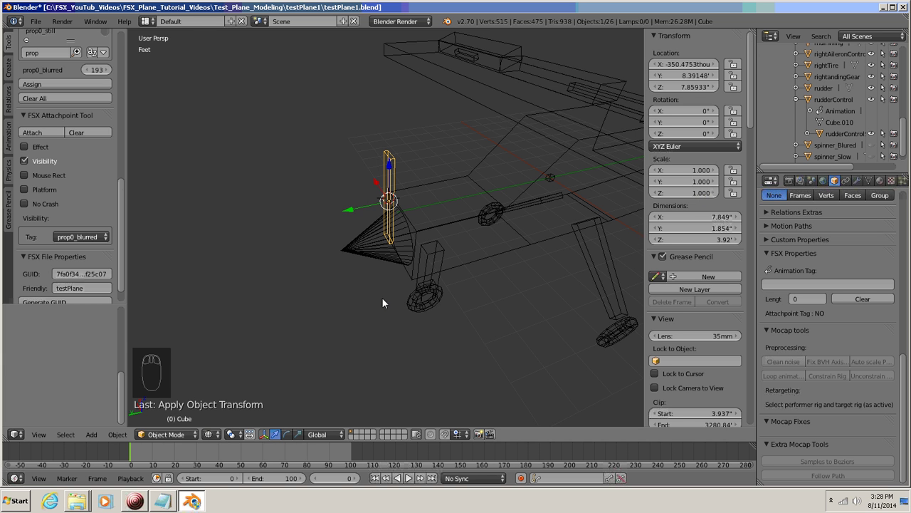
middle_click_drag(382, 301, 423, 326)
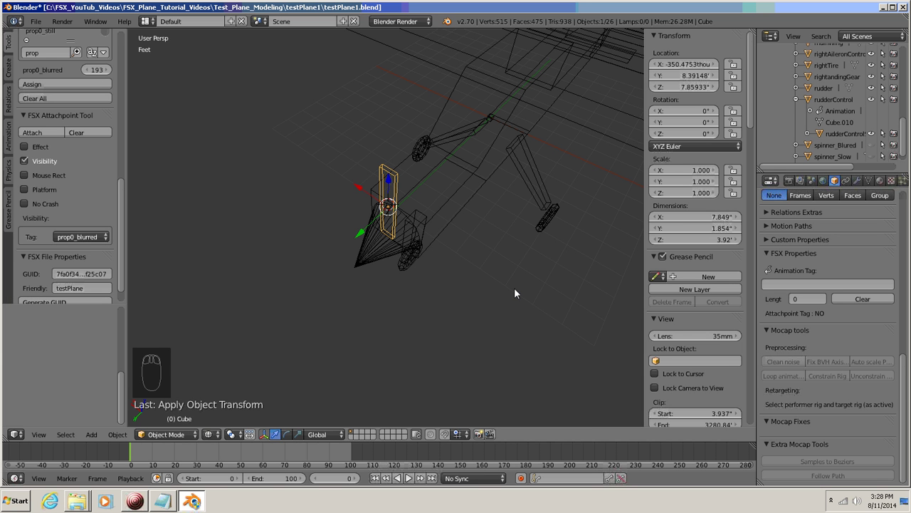
key("r")
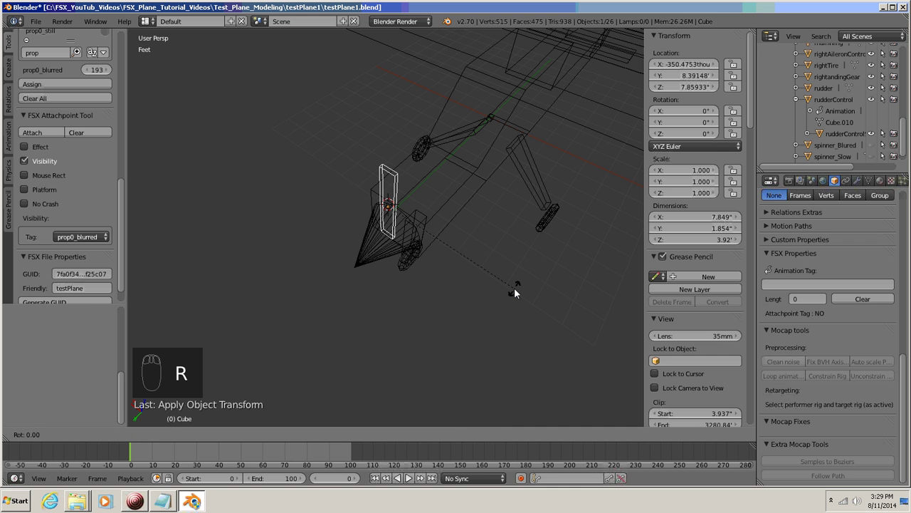
key("z")
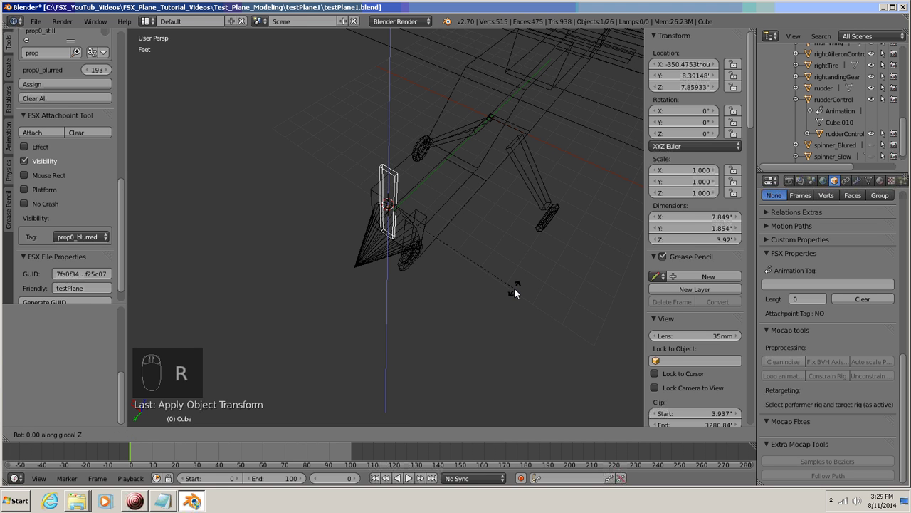
type("-20")
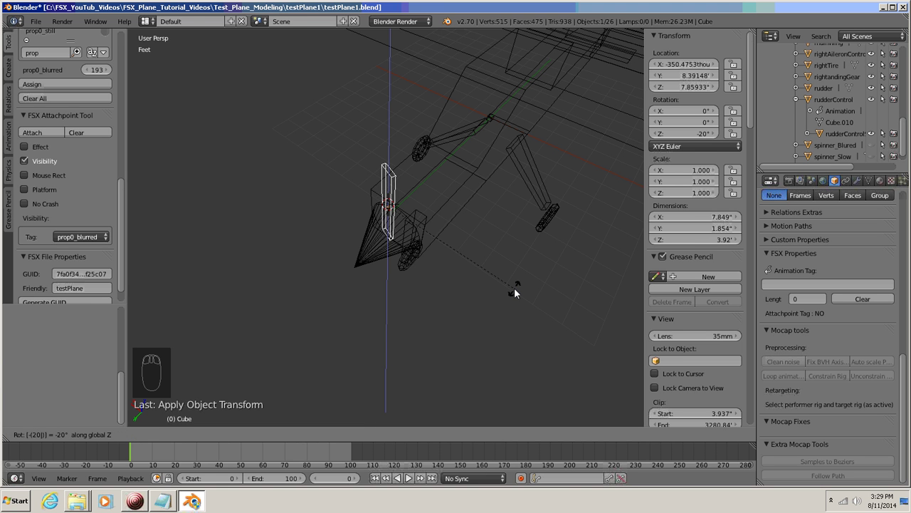
key("Escape")
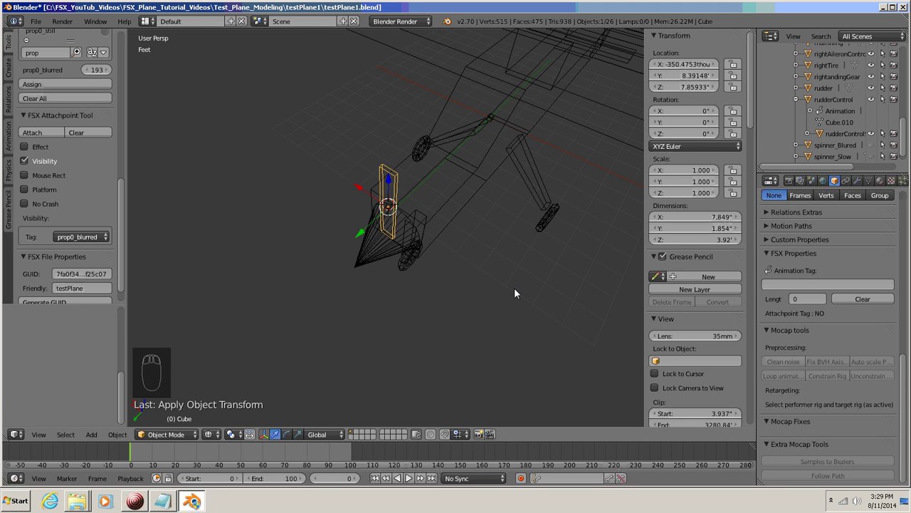
Step: Rotate the upper propeller blade 20° about the global Z axis
key("r")
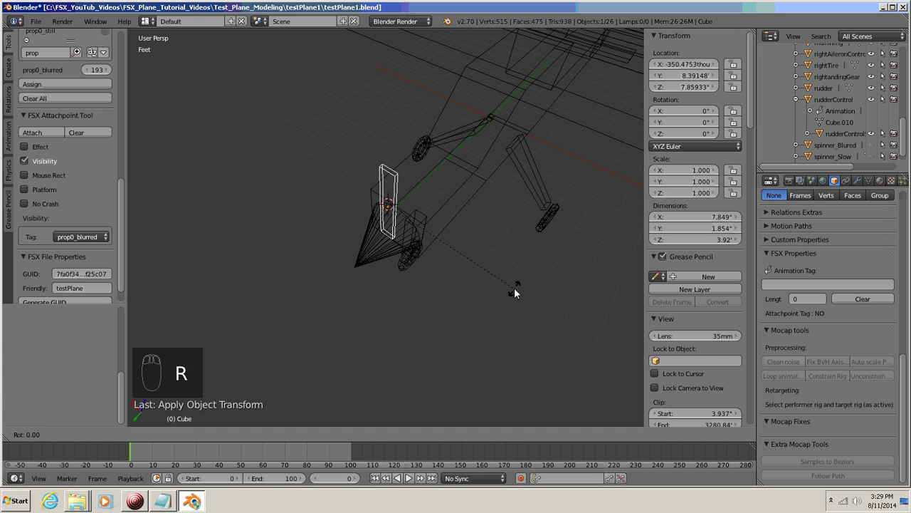
key("z")
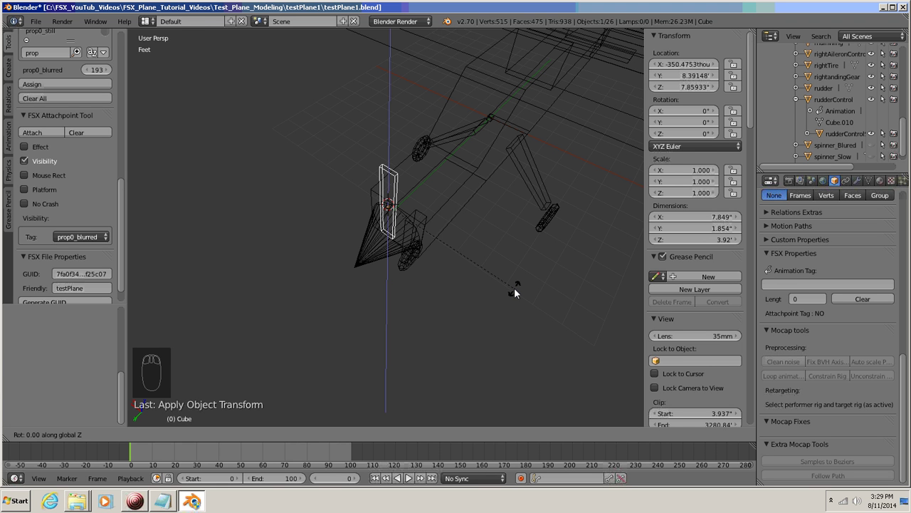
type("20")
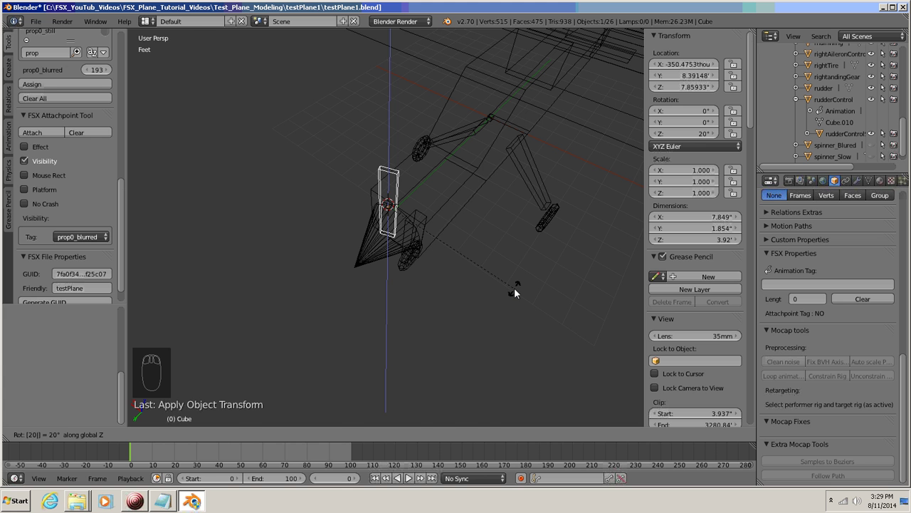
key("Return")
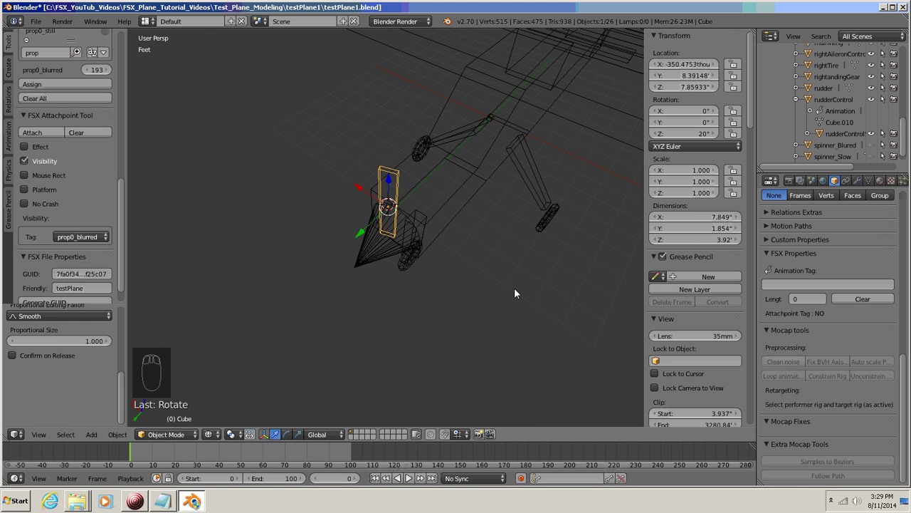
Step: Duplicate the blade and move the copy down along Z to about -3.28 ft, matching the blueprint's lower blade
middle_click_drag(514, 287, 411, 228)
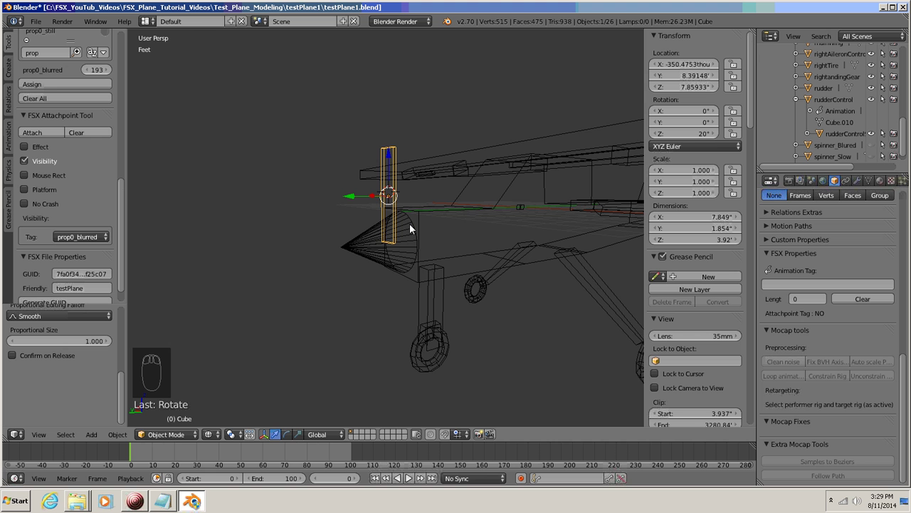
middle_click_drag(415, 230, 406, 219)
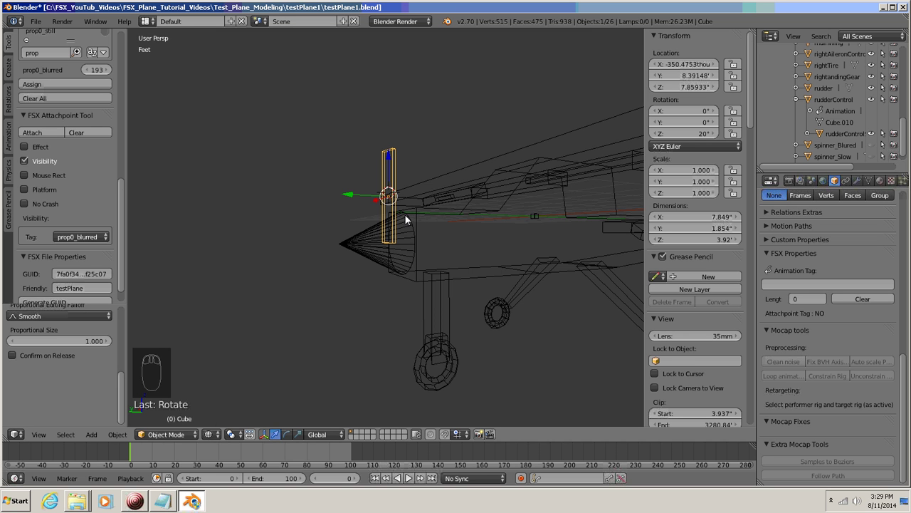
key("ctrl+KP_3")
scroll(405, 215, "up", 4)
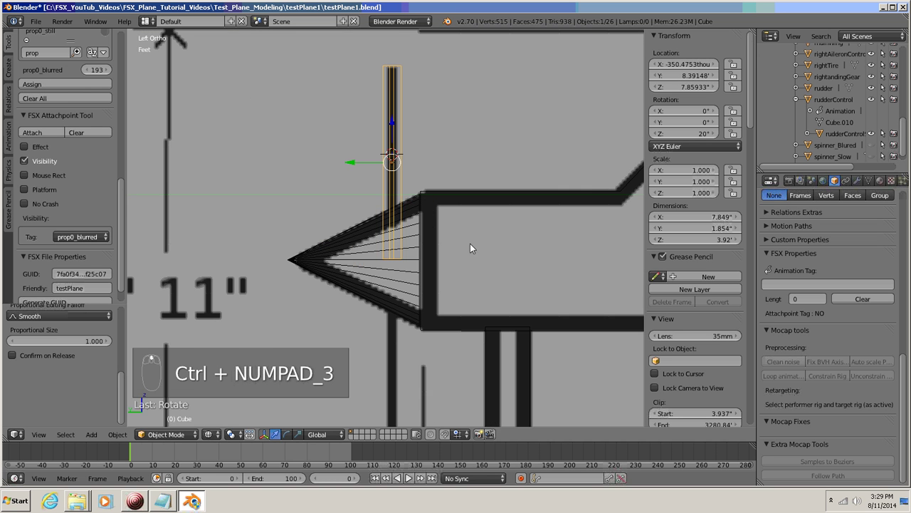
middle_click_drag(445, 170, 472, 144, "shift")
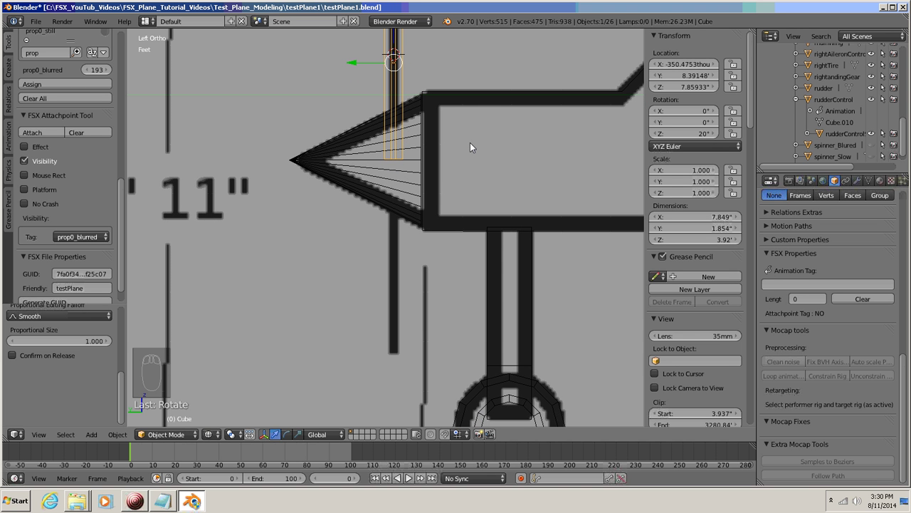
key("shift+d")
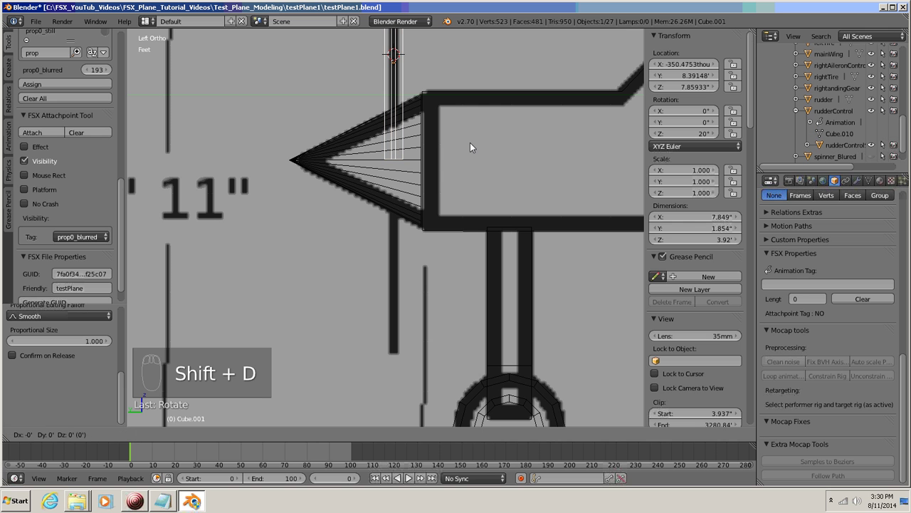
key("z")
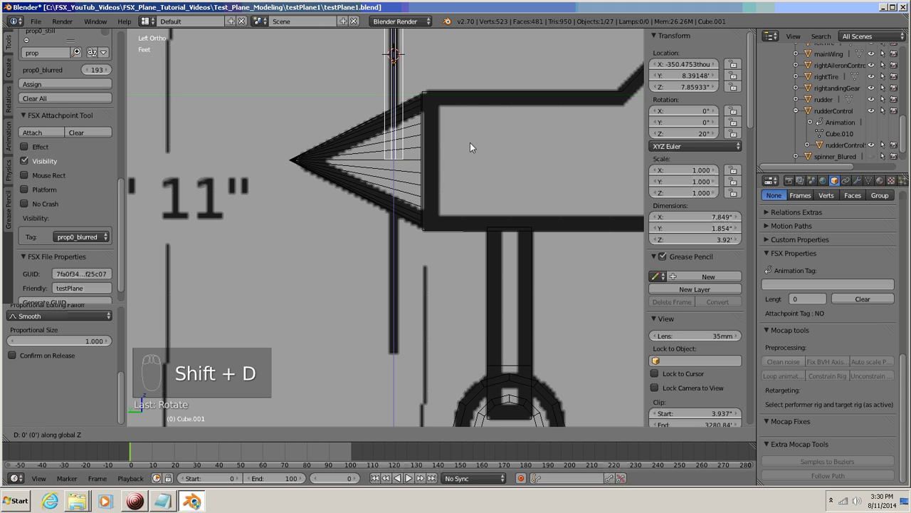
left_click(477, 341)
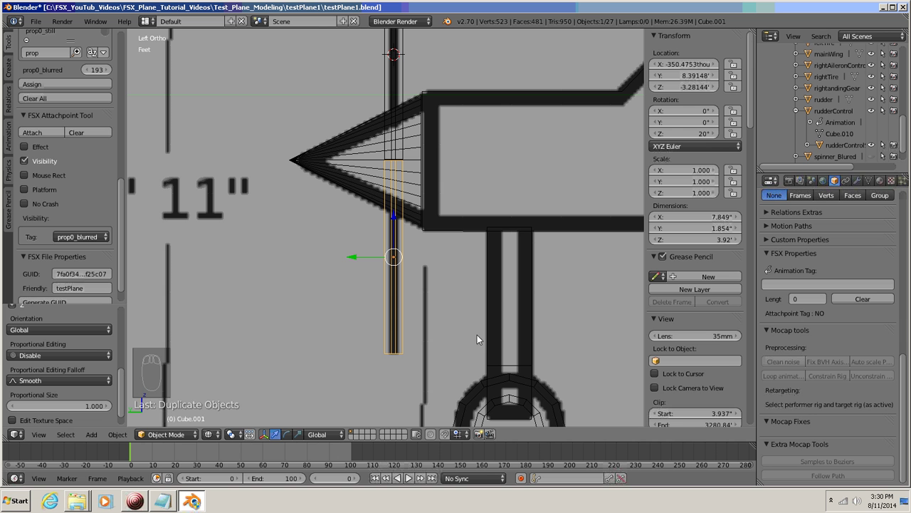
Step: Rotate the lower propeller blade by -40° about the global Z axis
key("z")
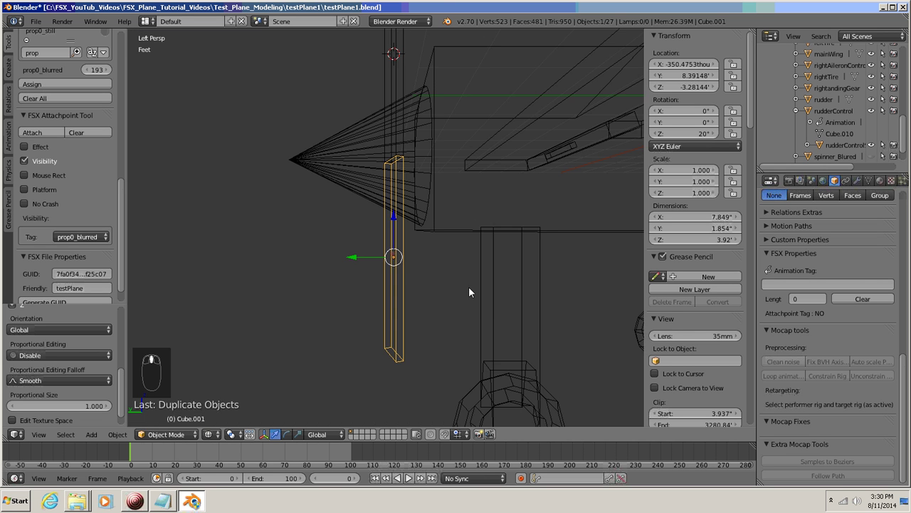
mouse_move(470, 288)
middle_mouse_down()
mouse_move(583, 286)
mouse_move(166, 281)
mouse_move(201, 282)
mouse_move(211, 329)
mouse_move(167, 302)
mouse_move(617, 302)
mouse_move(537, 301)
mouse_move(531, 171)
mouse_move(562, 158)
mouse_move(579, 171)
middle_mouse_up()
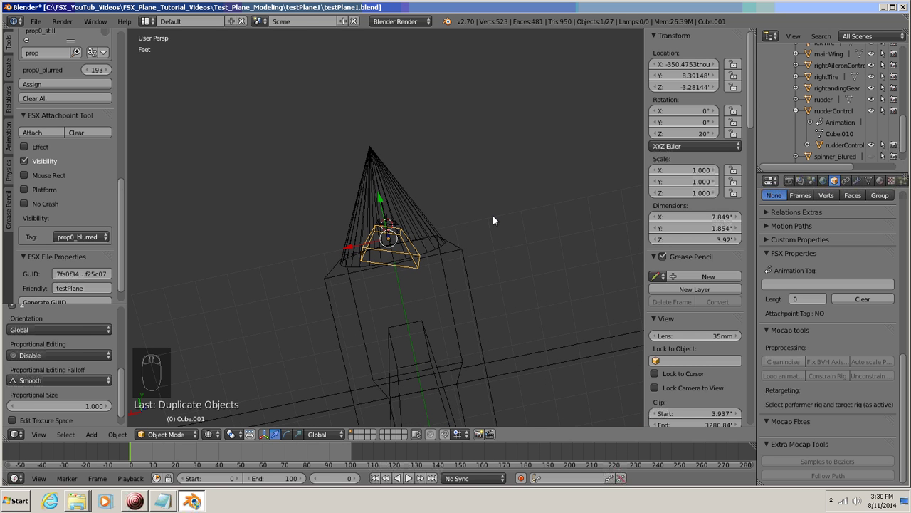
key("r")
key("z")
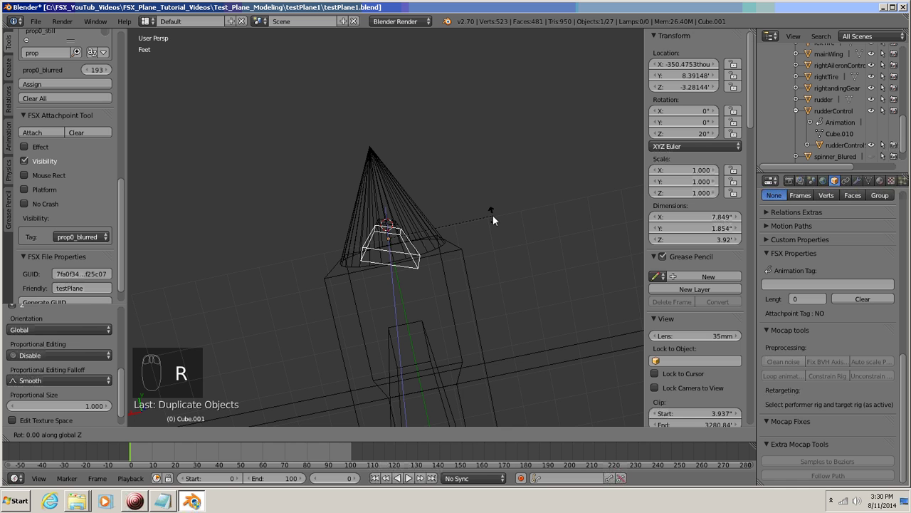
type("-40")
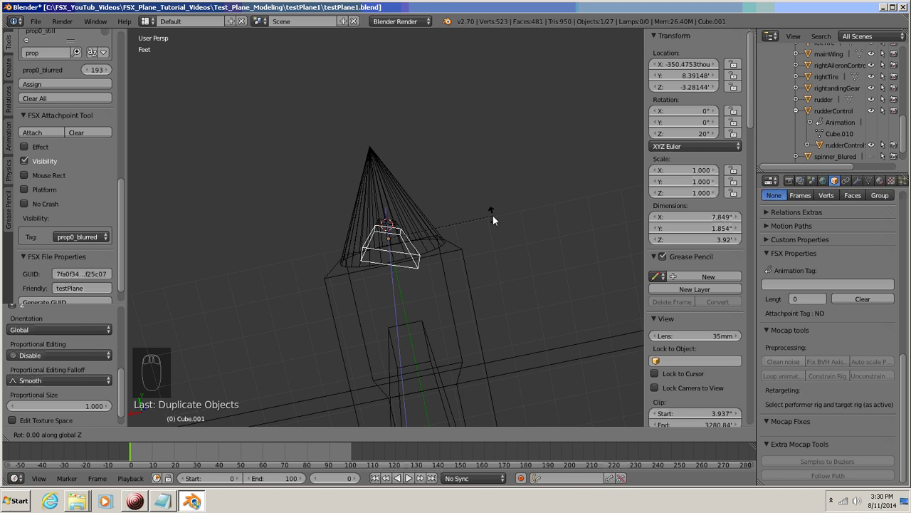
key("Return")
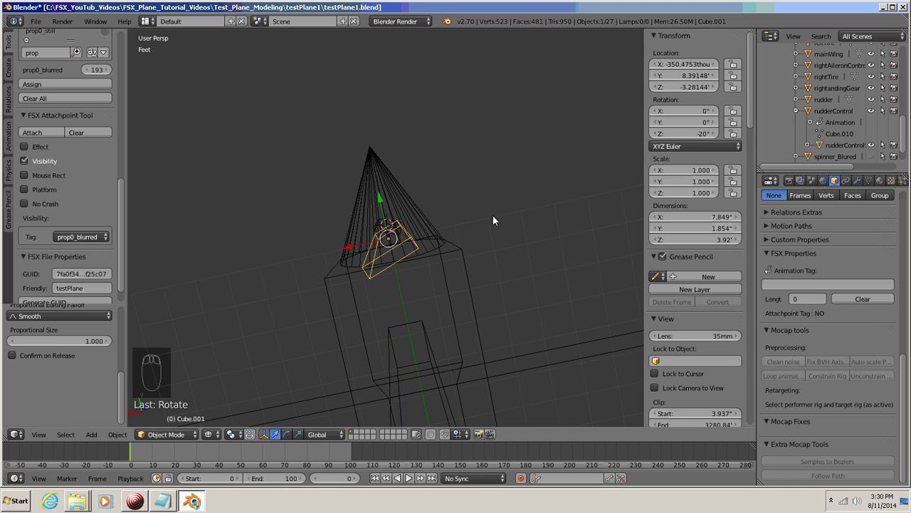
Step: Show the model with solid shading and apply smooth shading to the spinner_Still cone
middle_click_drag(509, 207, 446, 302)
mouse_move(495, 327)
middle_mouse_down()
mouse_move(503, 325)
mouse_move(493, 327)
middle_mouse_up()
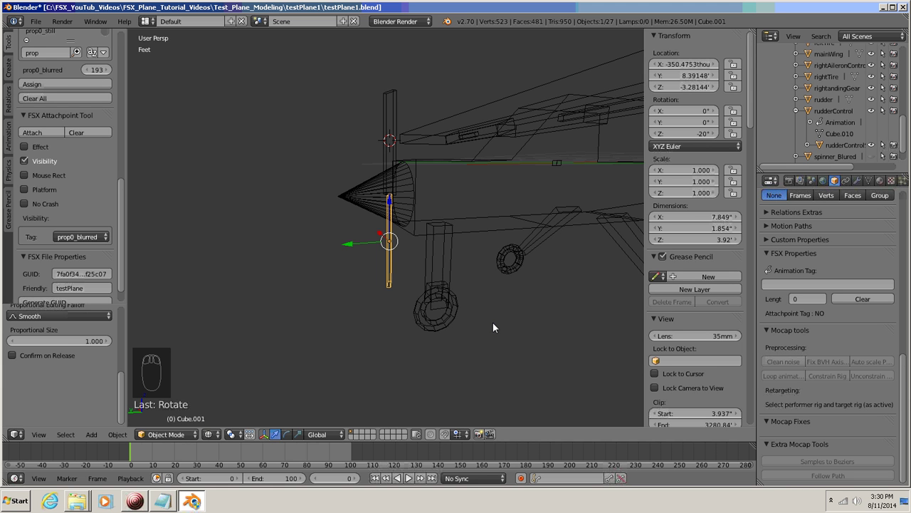
key("z")
mouse_move(474, 326)
middle_mouse_down()
mouse_move(460, 301)
mouse_move(511, 318)
mouse_move(586, 309)
mouse_move(566, 292)
mouse_move(618, 298)
mouse_move(132, 309)
mouse_move(560, 319)
mouse_move(470, 314)
mouse_move(458, 300)
middle_mouse_up()
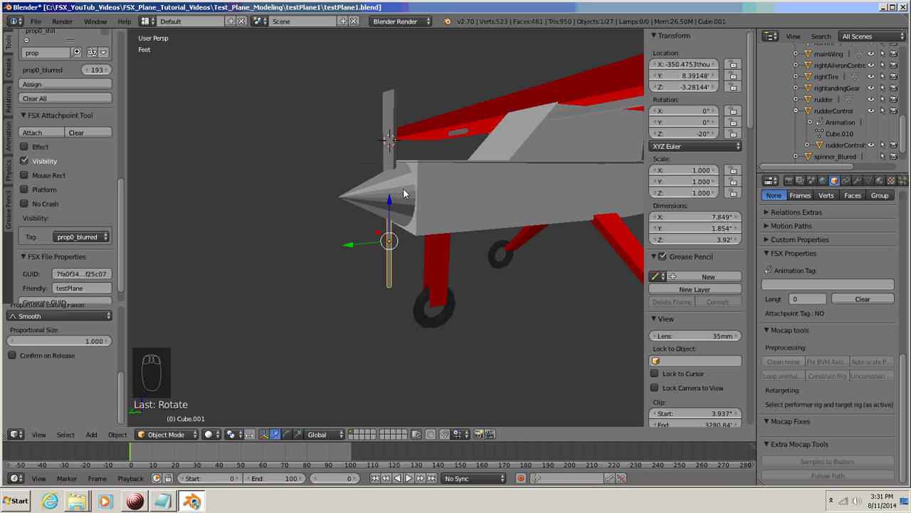
right_click(355, 198)
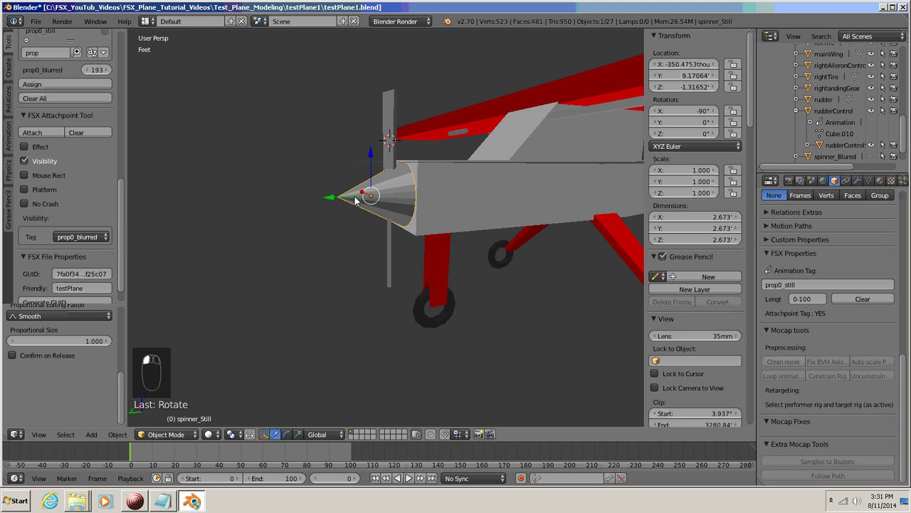
left_click_drag(120, 229, 126, 70)
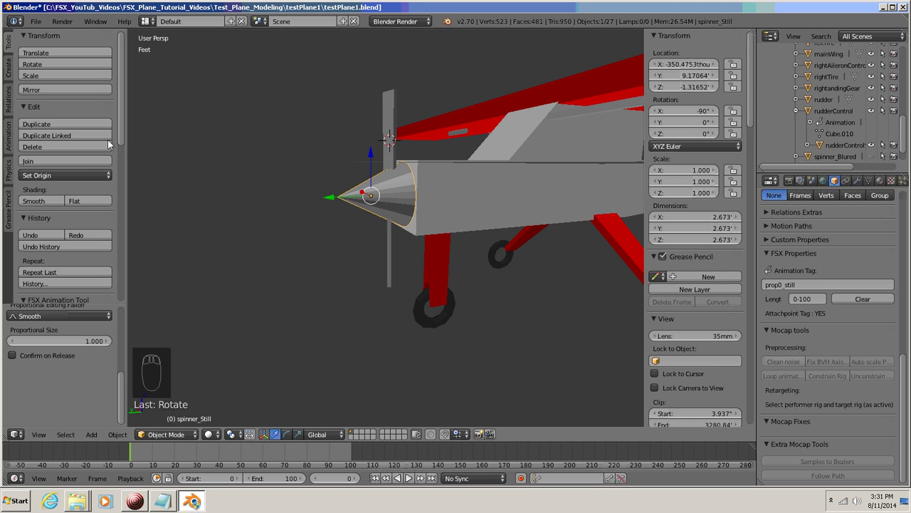
left_click(34, 200)
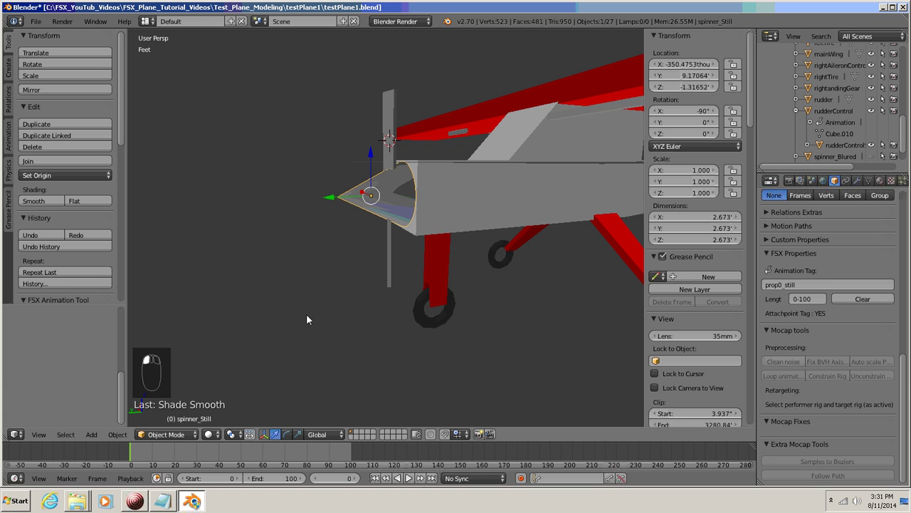
Step: Hide spinner_Still, unhide spinner_Slow in its place and apply smooth shading to spinner_Slow
middle_click_drag(297, 292, 323, 303)
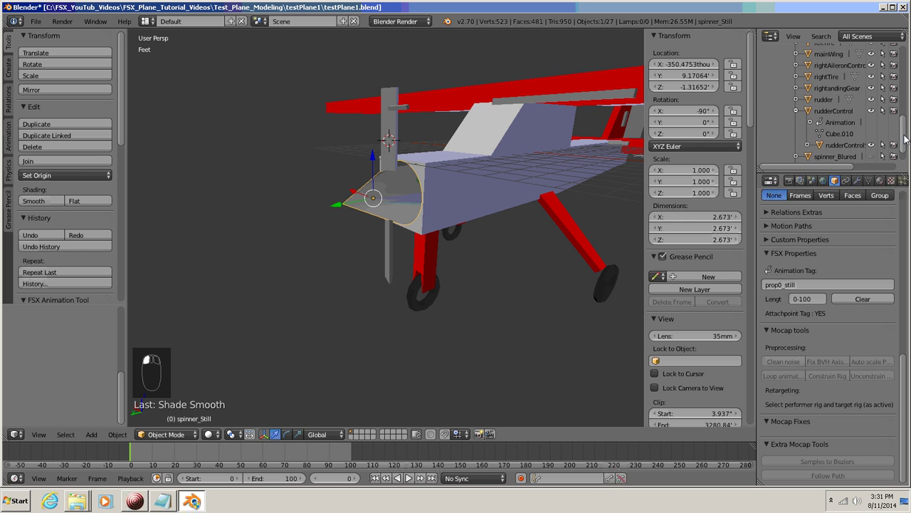
scroll(903, 139, "down", 2)
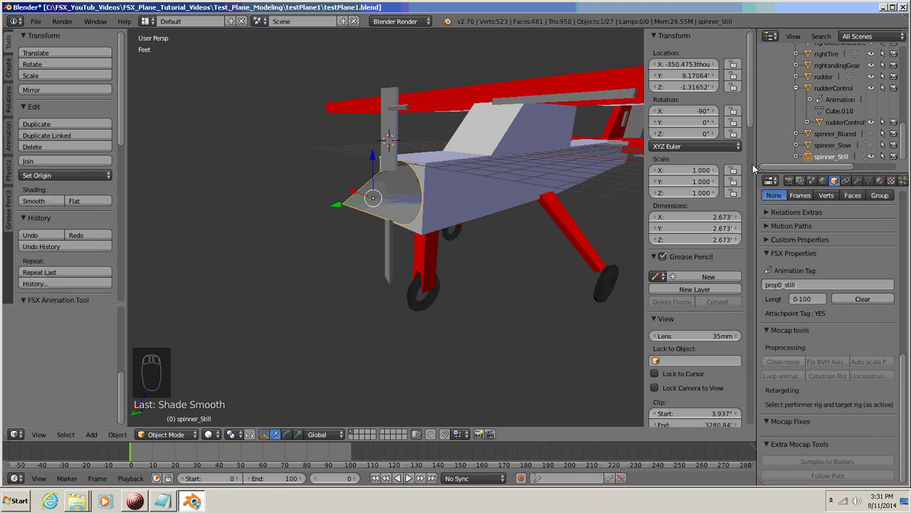
left_click(872, 157)
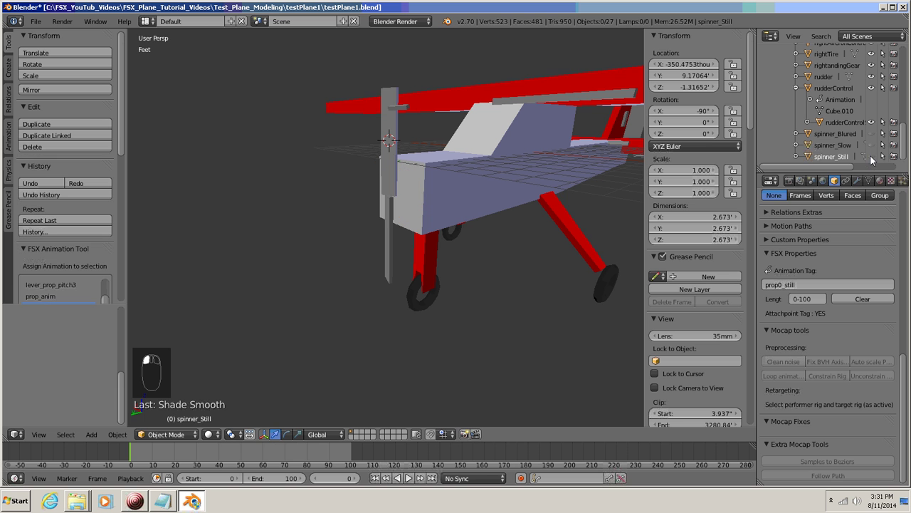
left_click(816, 146)
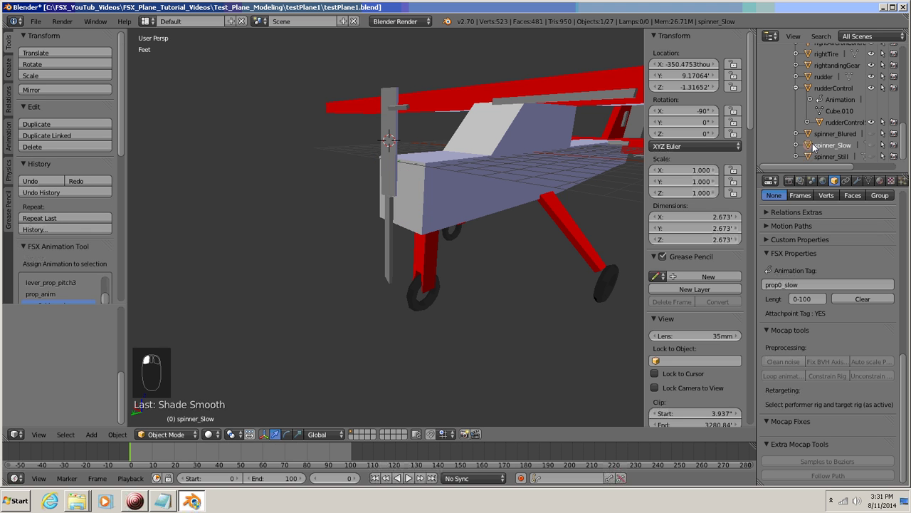
left_click(871, 145)
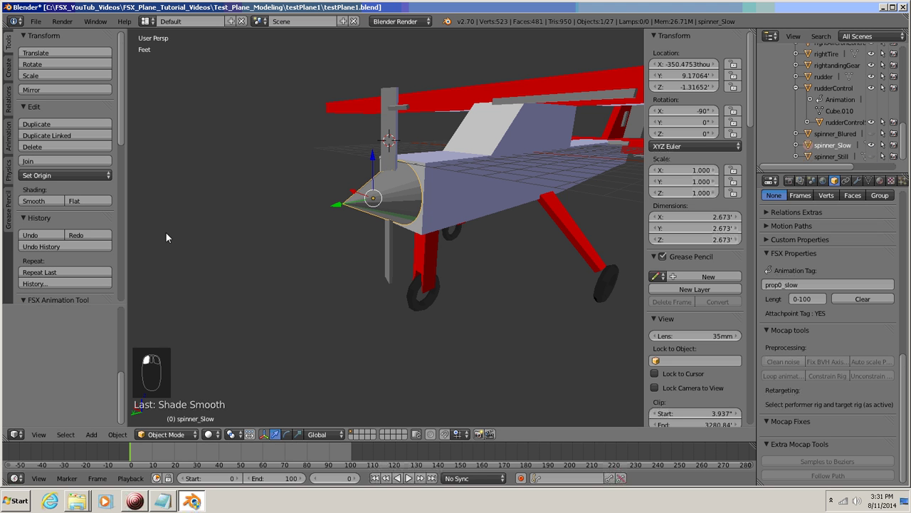
left_click(34, 201)
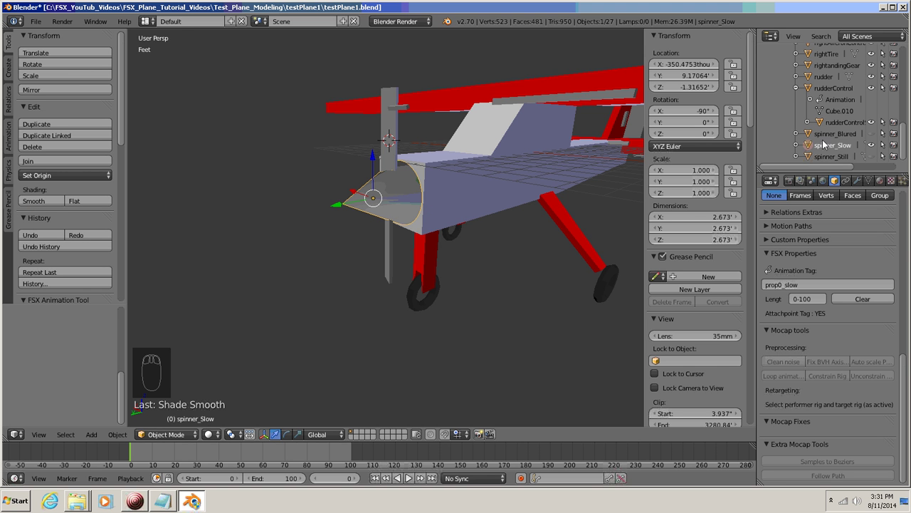
Step: Hide spinner_Slow, unhide spinner_Blured in its place and apply smooth shading to spinner_Blured
left_click(809, 135)
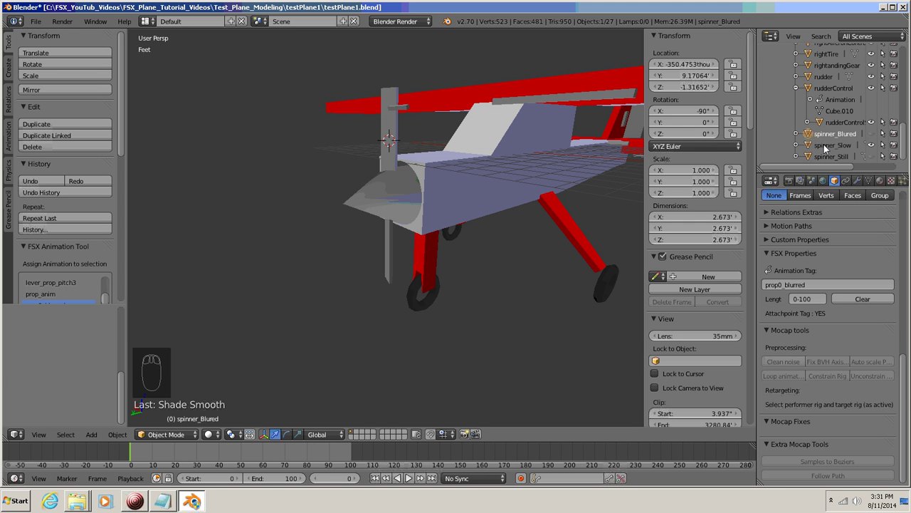
left_click(871, 145)
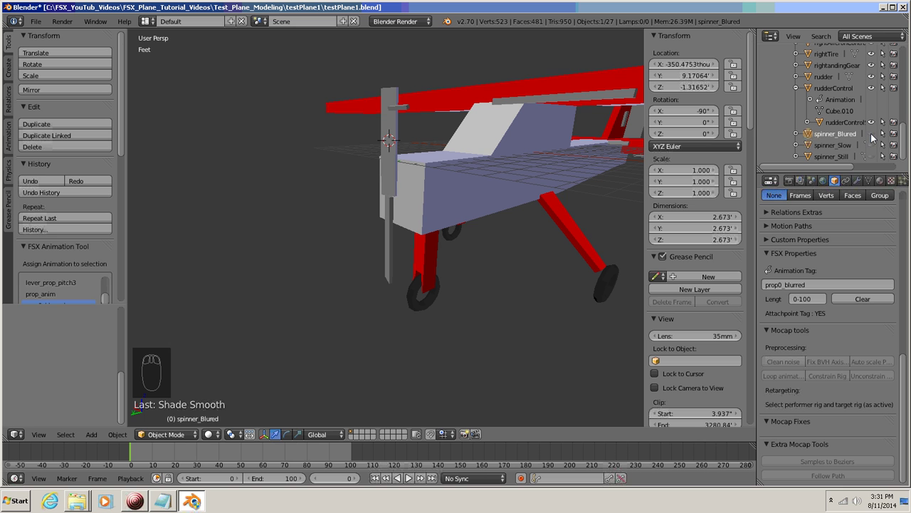
left_click(871, 134)
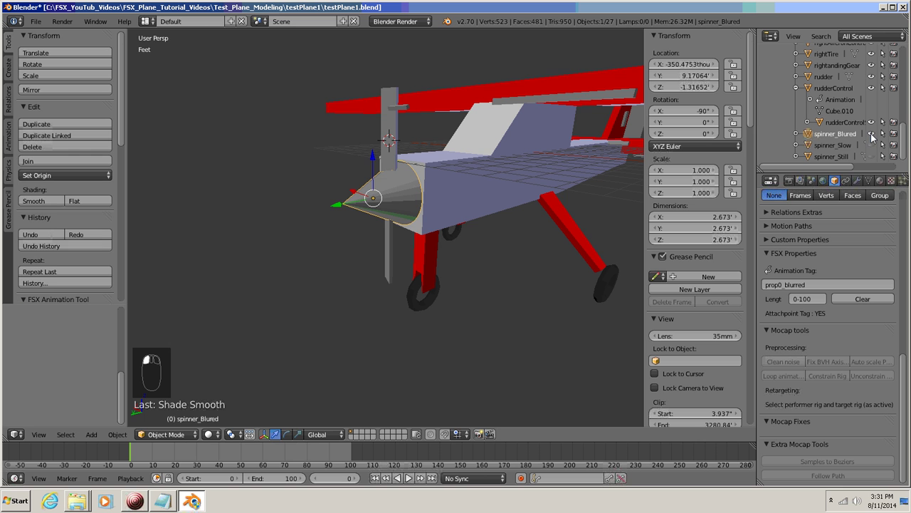
left_click(37, 201)
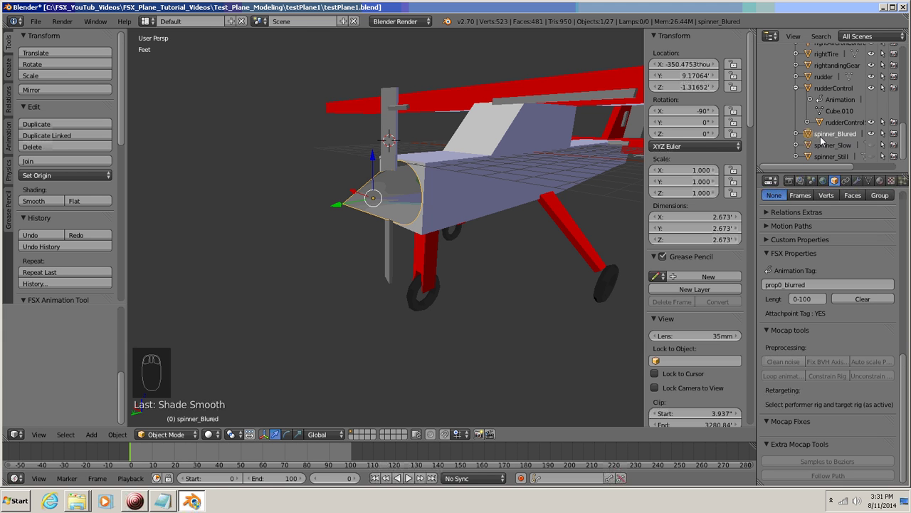
Step: Hide spinner_Blured, then unhide and select spinner_Still
left_click(871, 134)
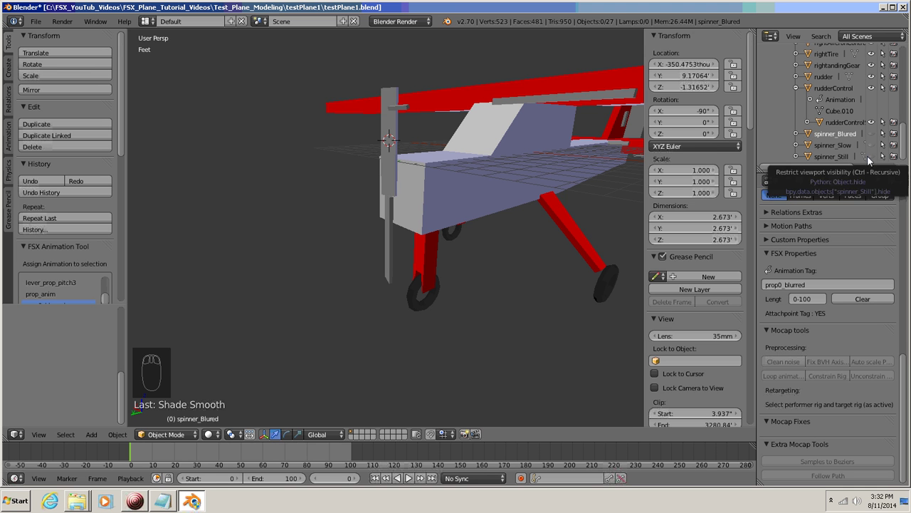
left_click(872, 155)
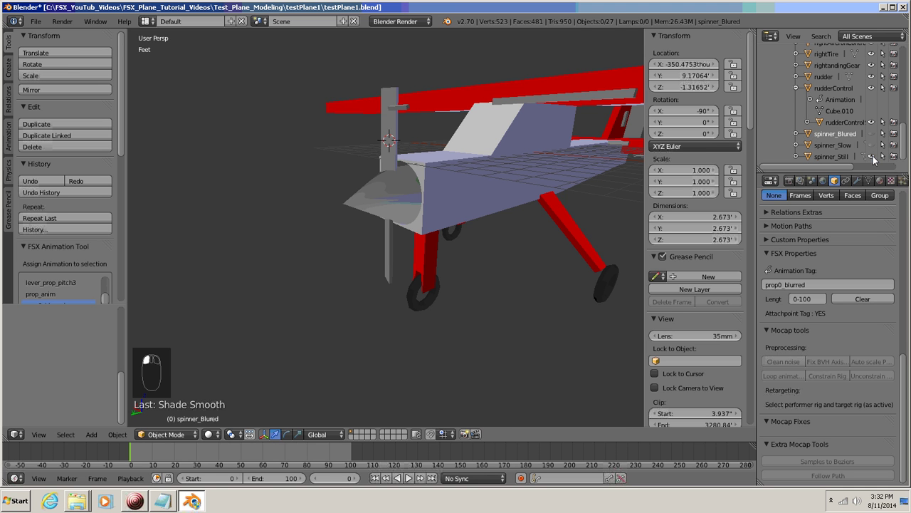
left_click(813, 157)
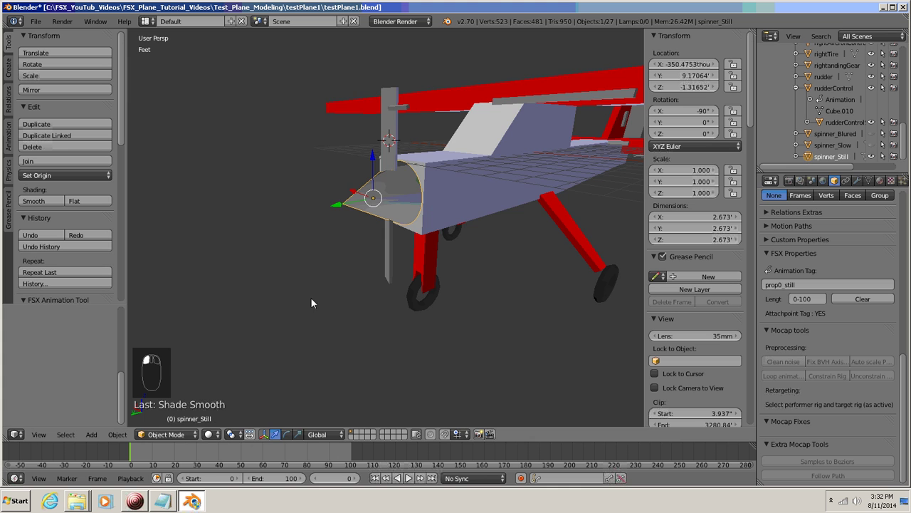
Step: Rename the upper propeller blade object as blade1
middle_click_drag(311, 302, 267, 297)
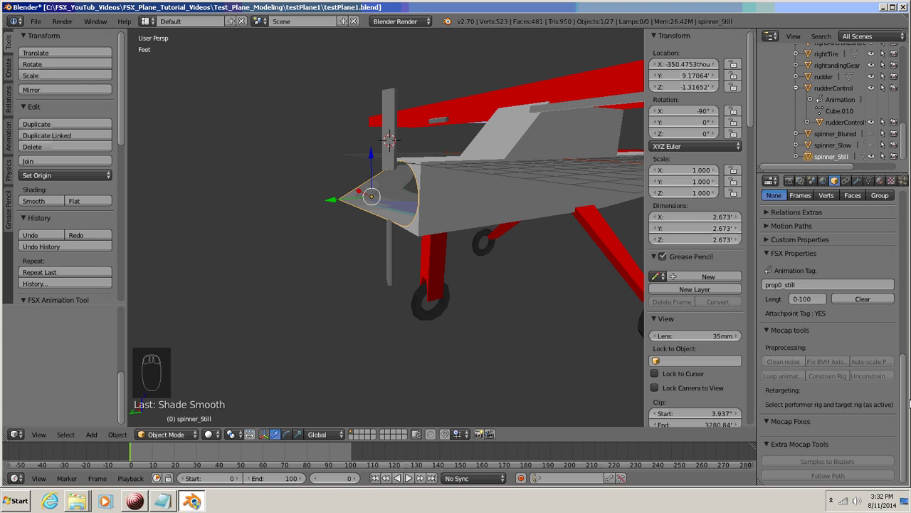
left_click_drag(909, 404, 903, 204)
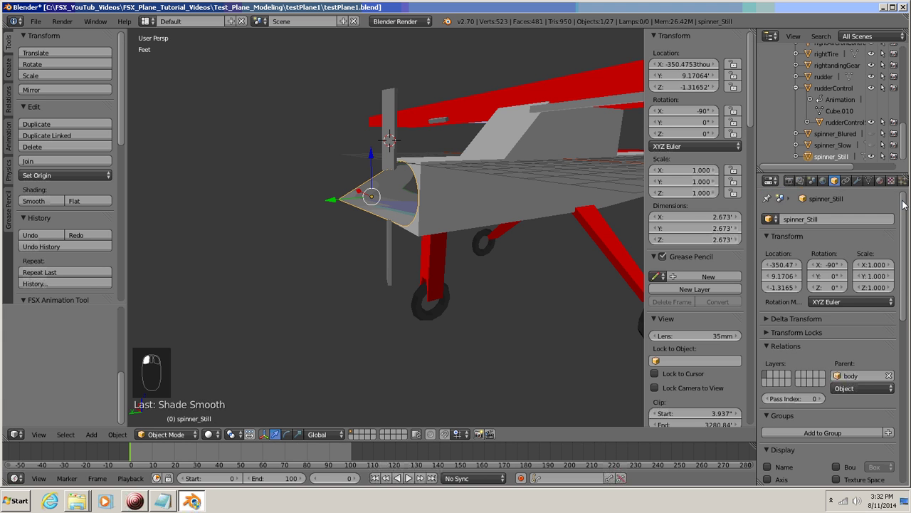
right_click(391, 105)
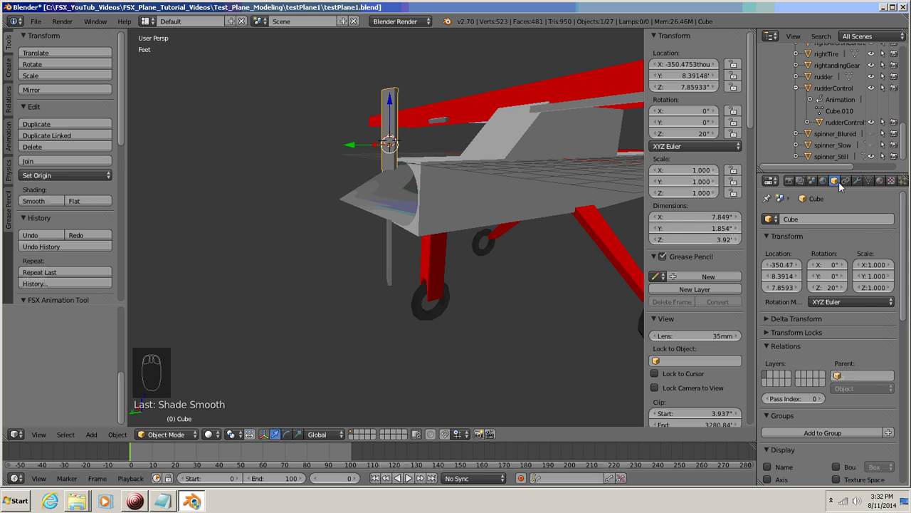
left_click(802, 217)
type("blade")
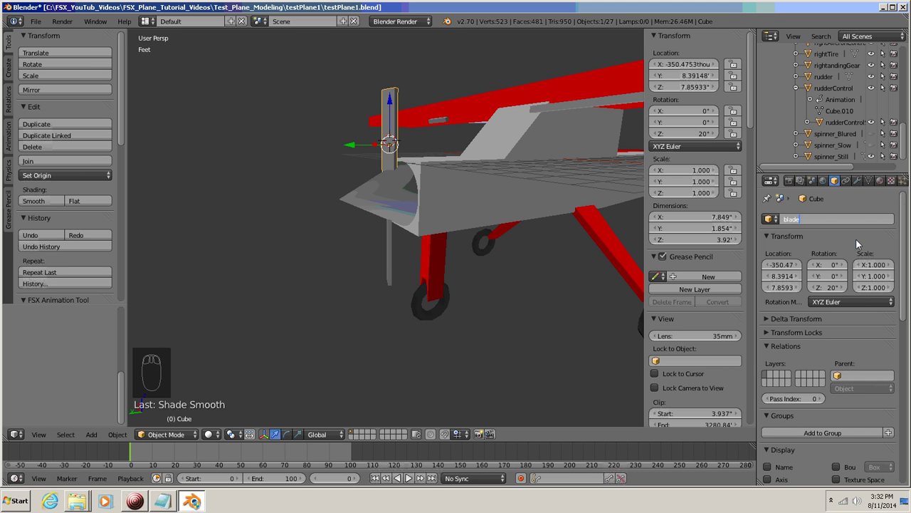
type("1")
key("Return")
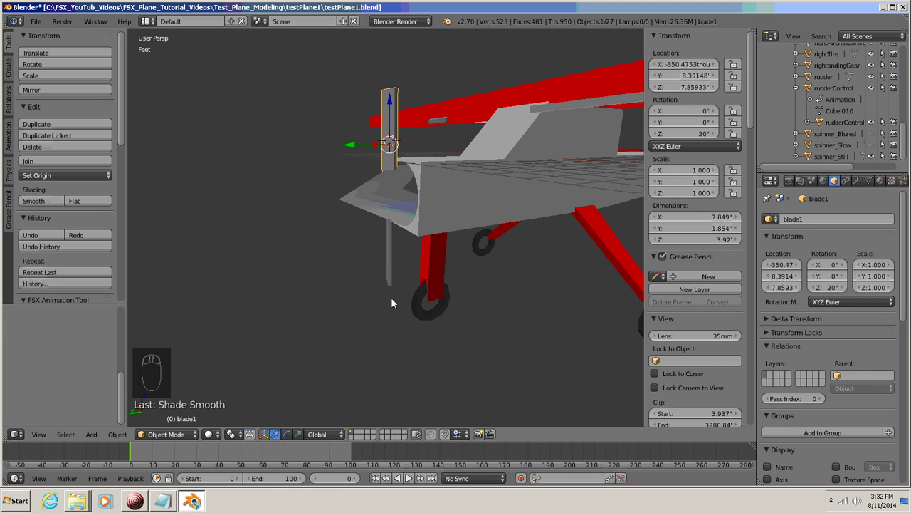
Step: Rename the lower propeller blade object as blade2
right_click(389, 267)
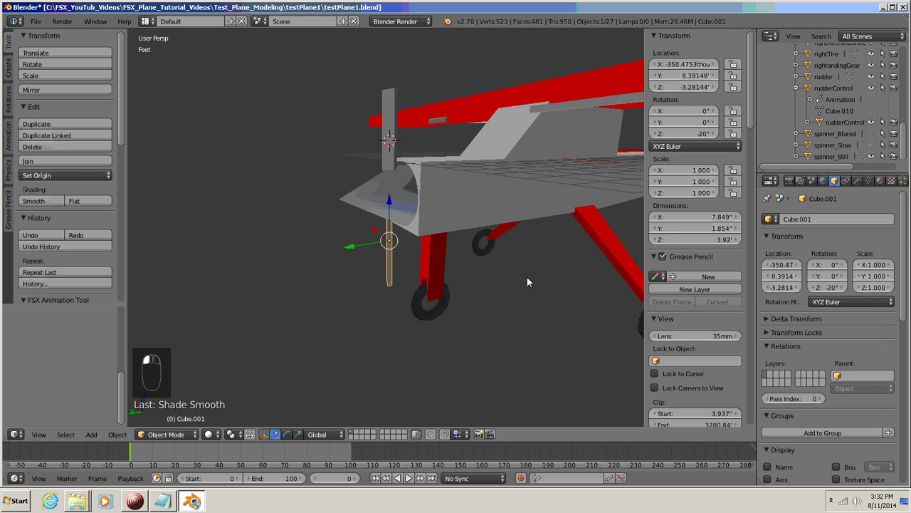
left_click(817, 219)
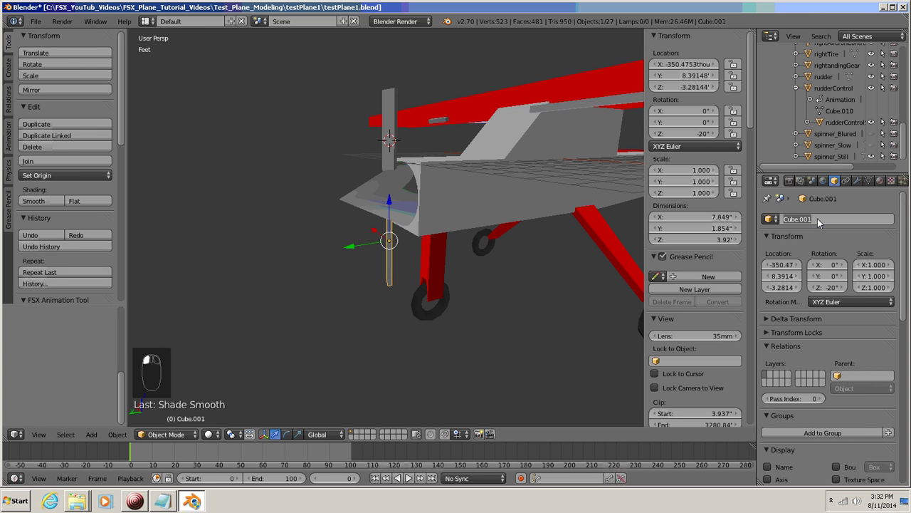
type("blade2")
key("Return")
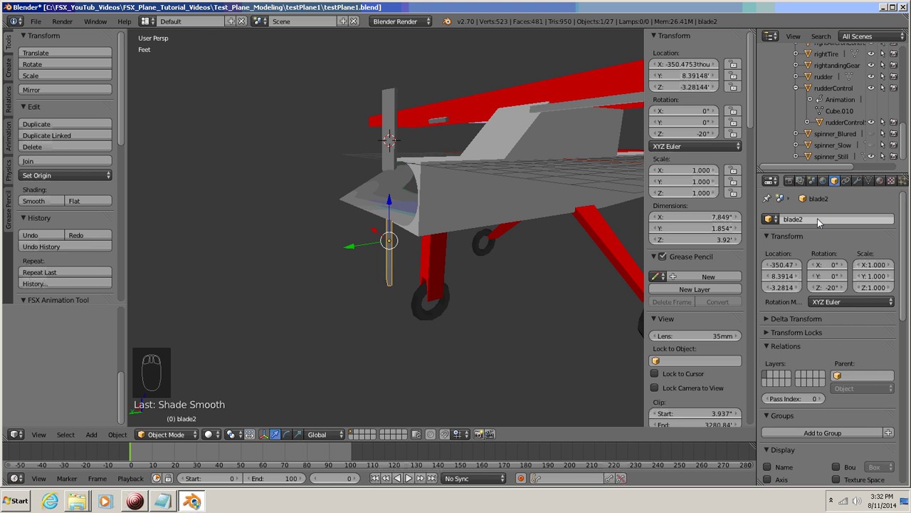
Step: Select both blade1 and blade2 and duplicate them in place without moving the copies
middle_click_drag(509, 303, 506, 303)
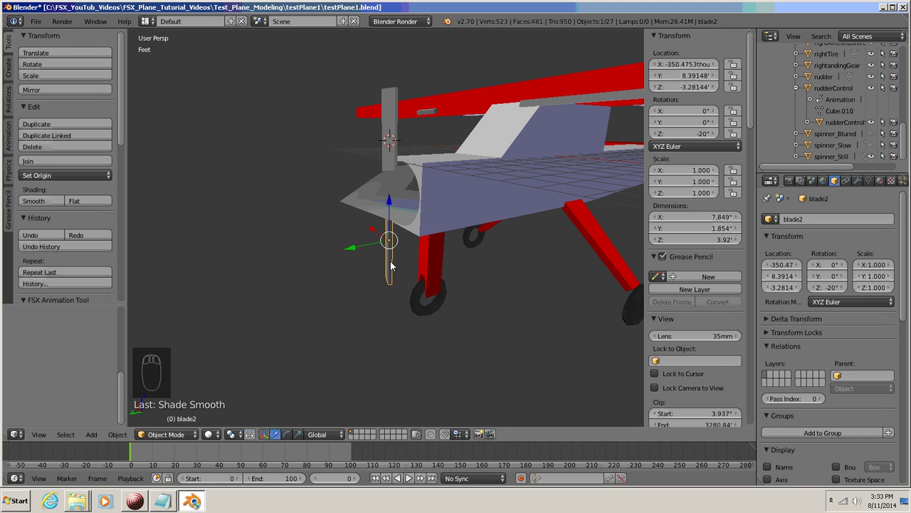
left_click(390, 133)
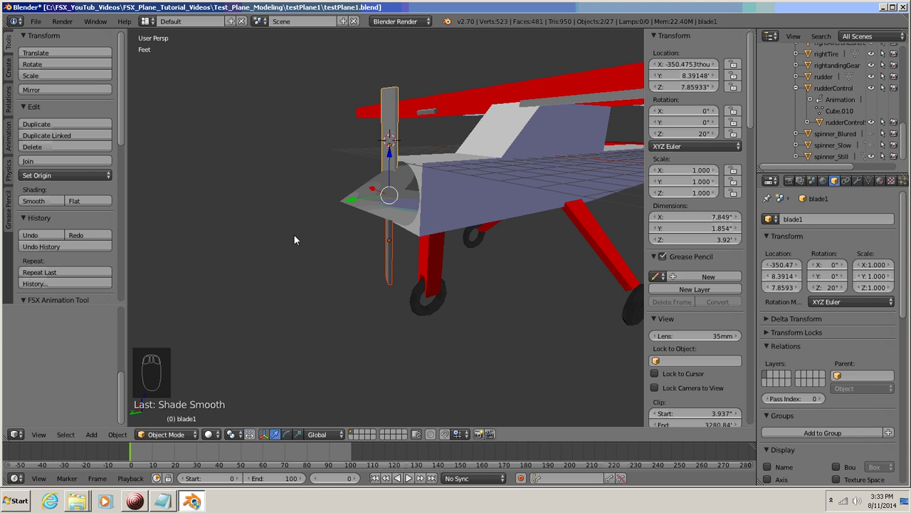
key("shift+d")
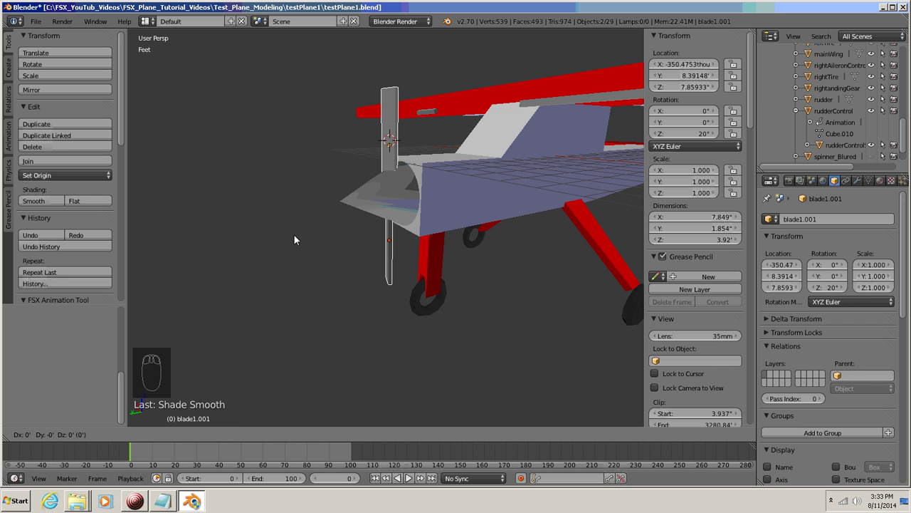
right_click(294, 240)
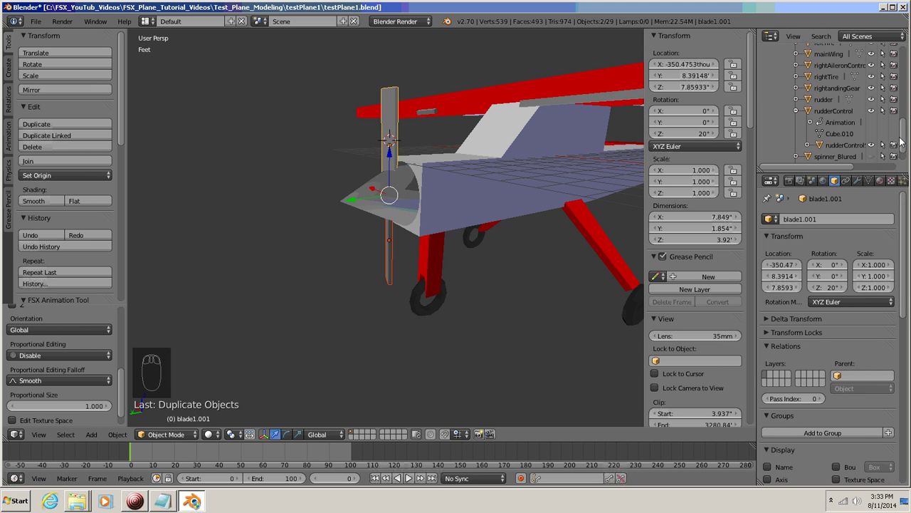
Step: Hide the duplicated blades blade1.001 and blade2.001, keeping the original blades visible
scroll(901, 142, "down", 2)
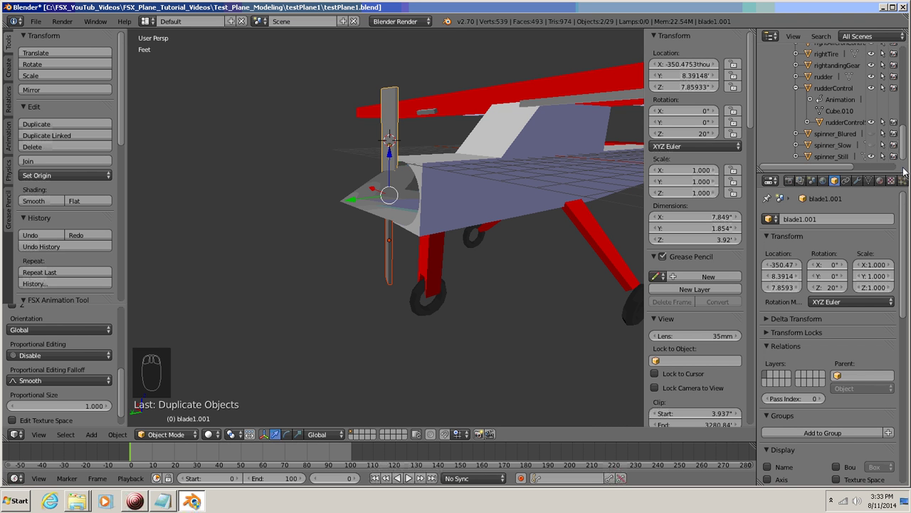
left_click(796, 156)
left_click_drag(904, 148, 904, 169)
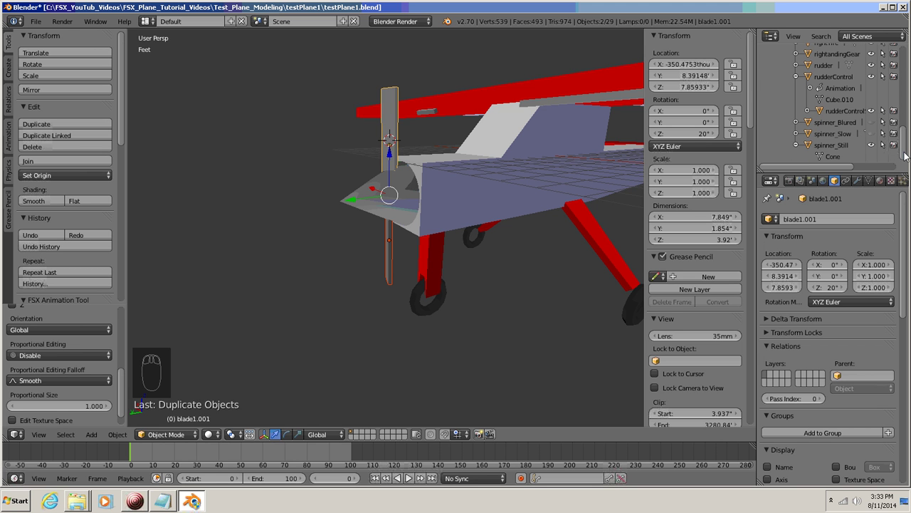
left_click_drag(904, 153, 905, 58)
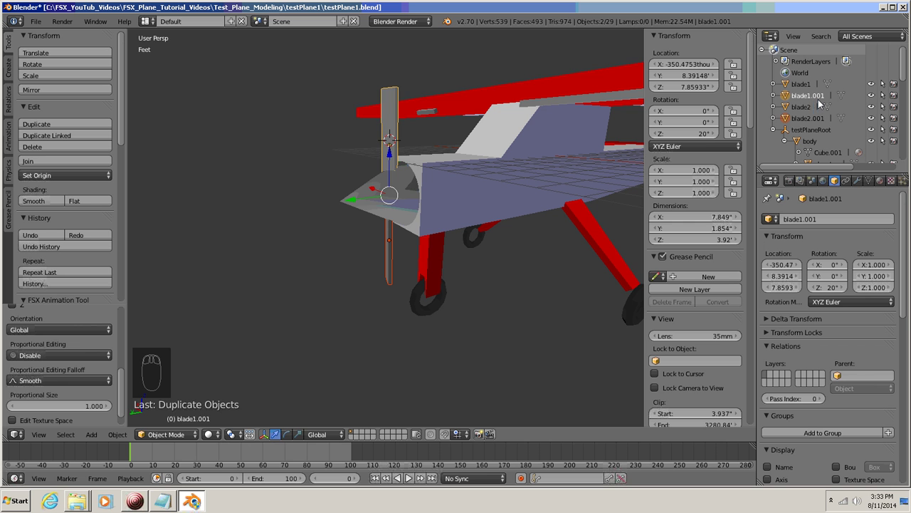
left_click(871, 95)
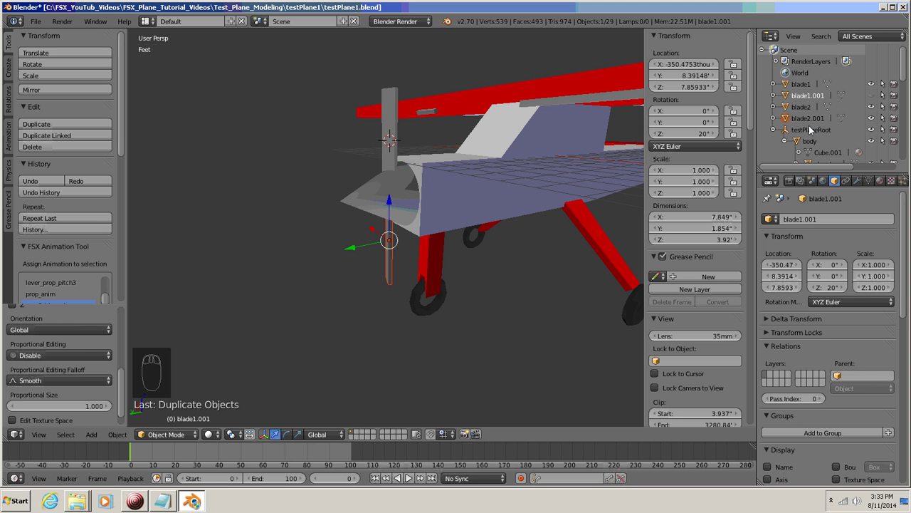
left_click(872, 118)
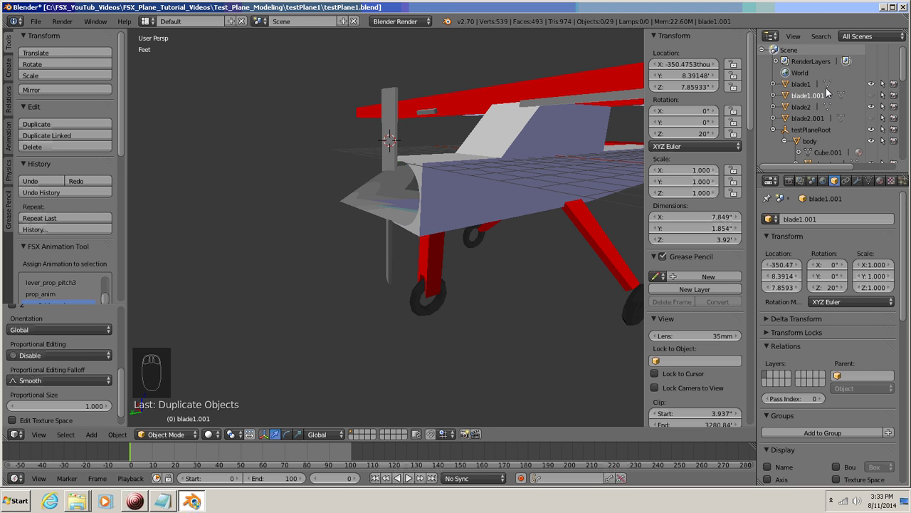
Step: Parent blade1 and blade2 to spinner_Still using the Object parent type
left_click(787, 85)
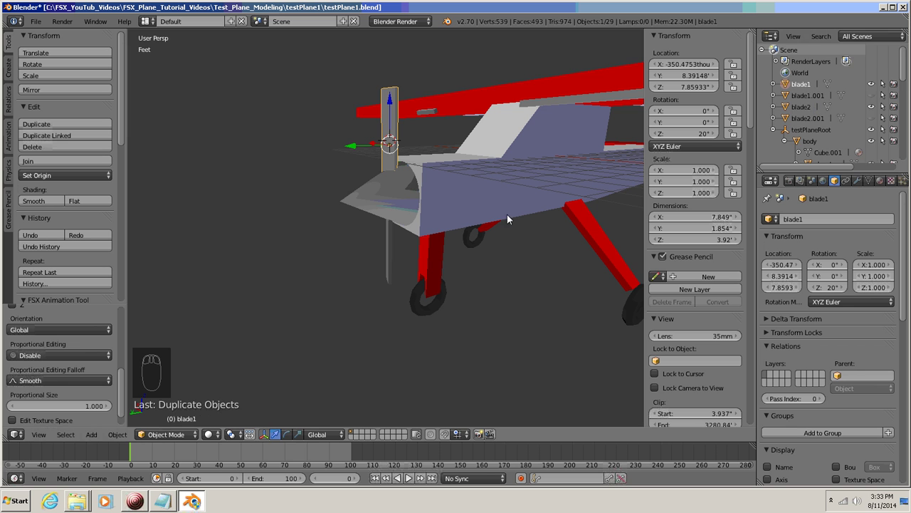
left_click_drag(904, 72, 905, 79)
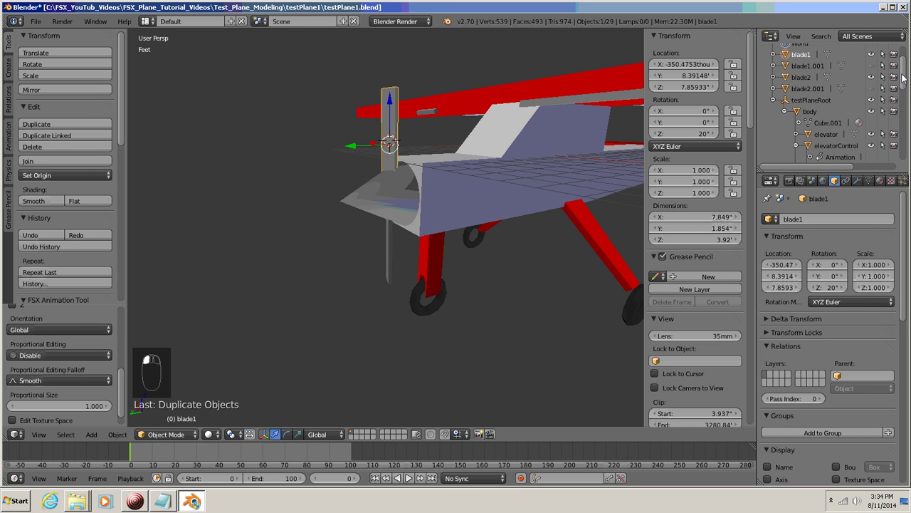
left_click(786, 78)
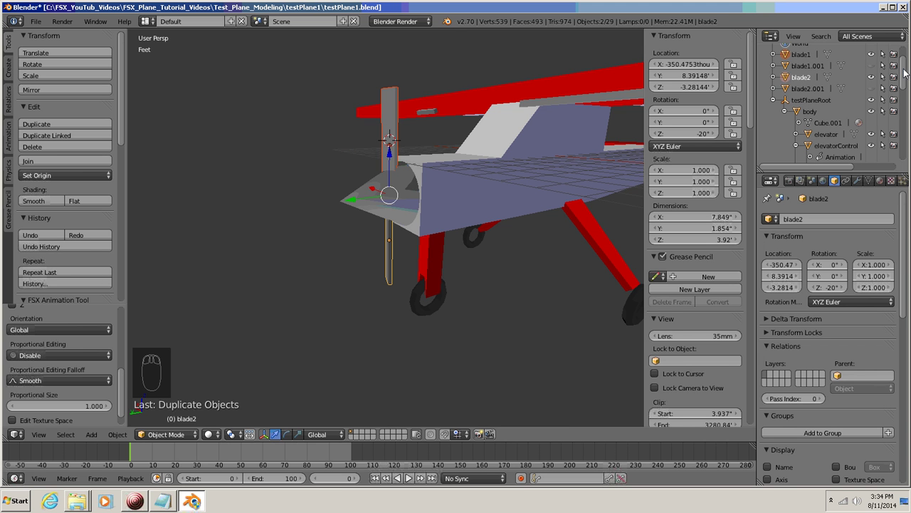
left_click_drag(904, 80, 903, 142)
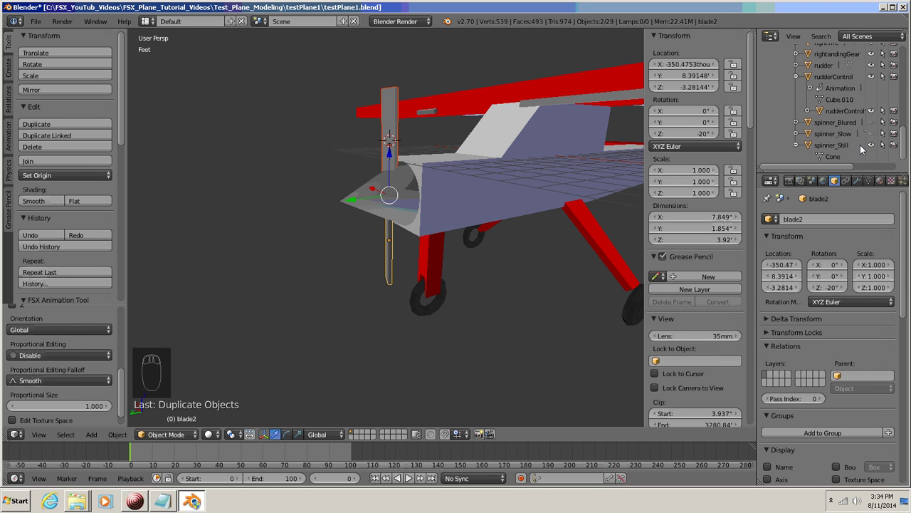
left_click(808, 141)
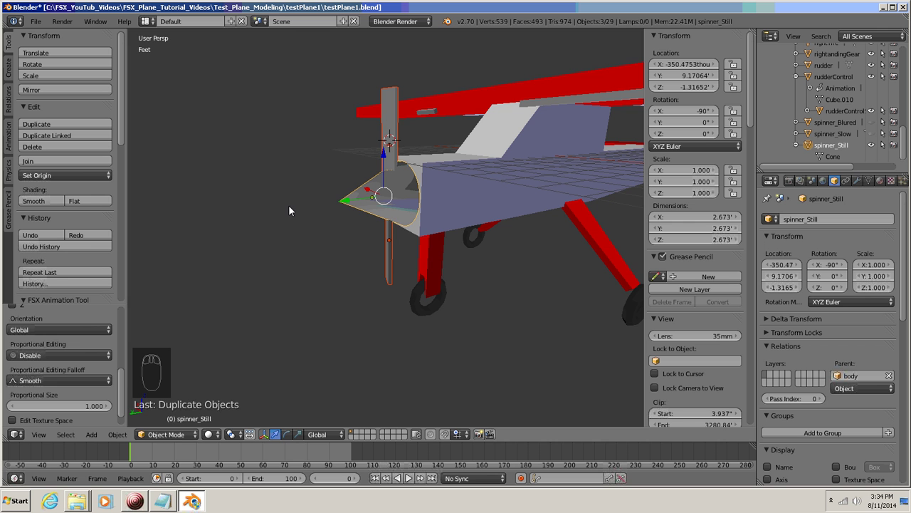
key("ctrl+p")
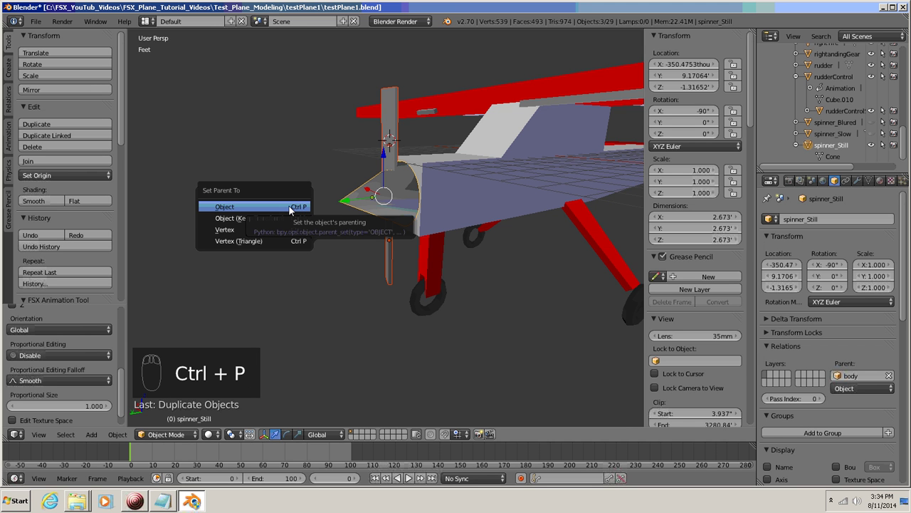
left_click(232, 208)
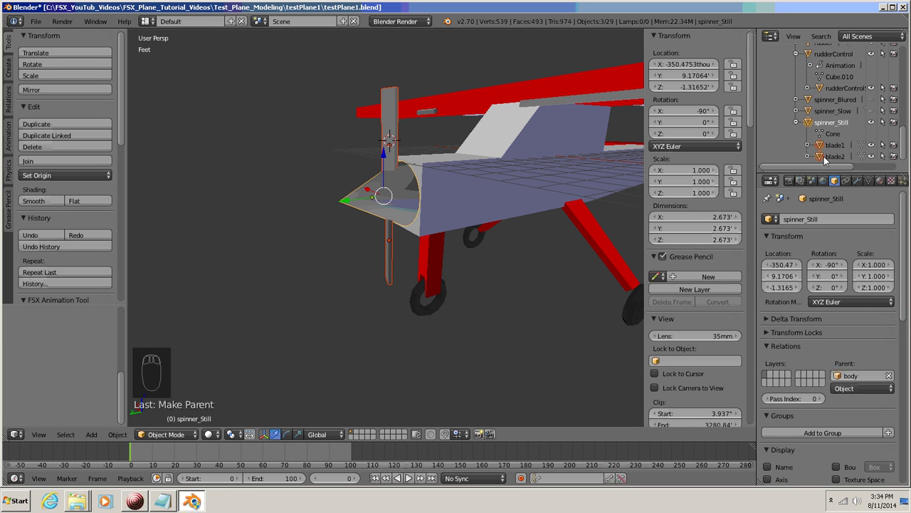
Step: Hide blade2, blade1 and spinner_Still, and select spinner_Slow
left_click(871, 157)
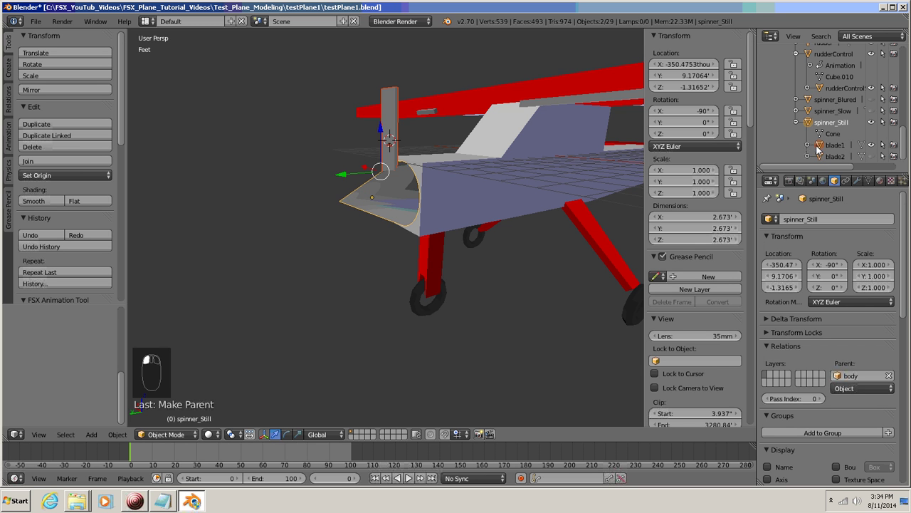
left_click(872, 145)
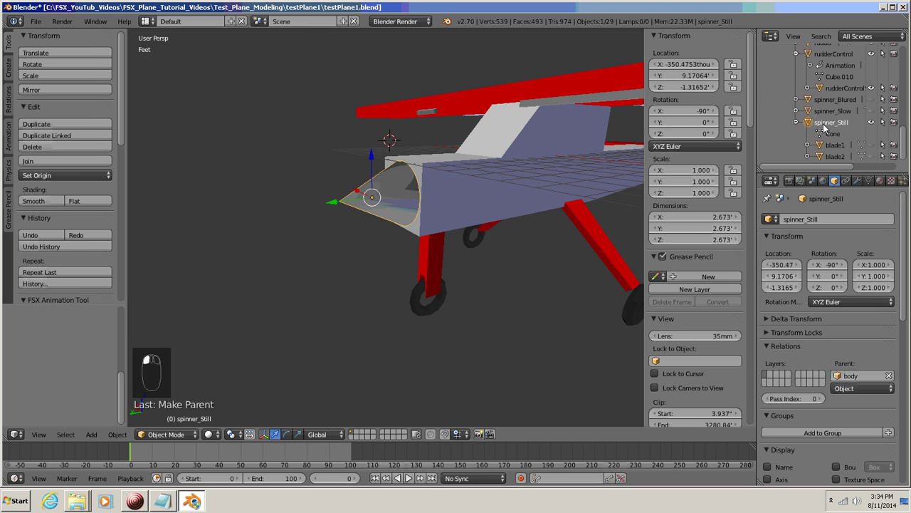
left_click(872, 122)
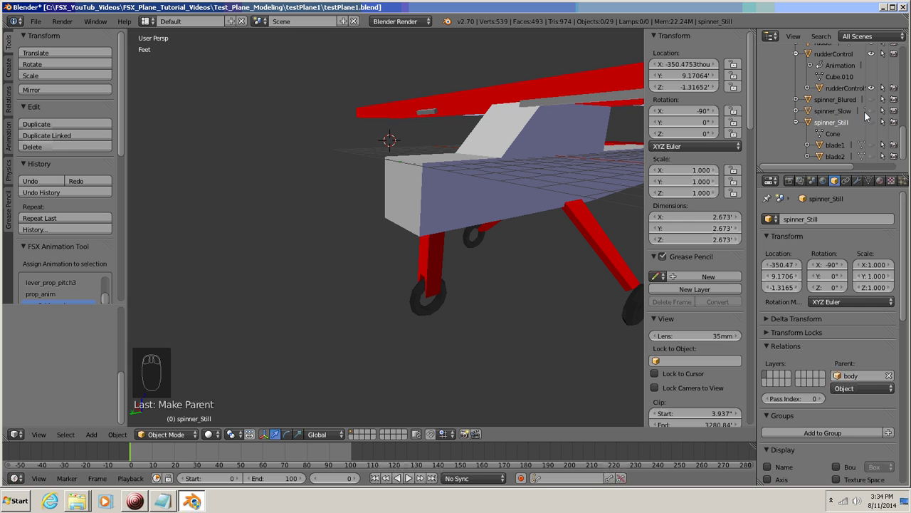
left_click(824, 112)
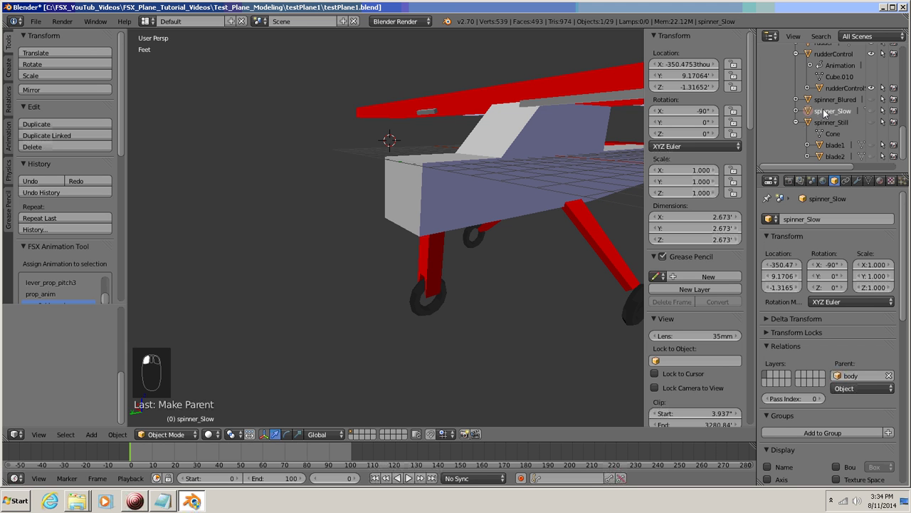
Step: Unhide spinner_Slow, blade1.001 and blade2.001, leaving only the two duplicated blades selected
left_click(871, 111)
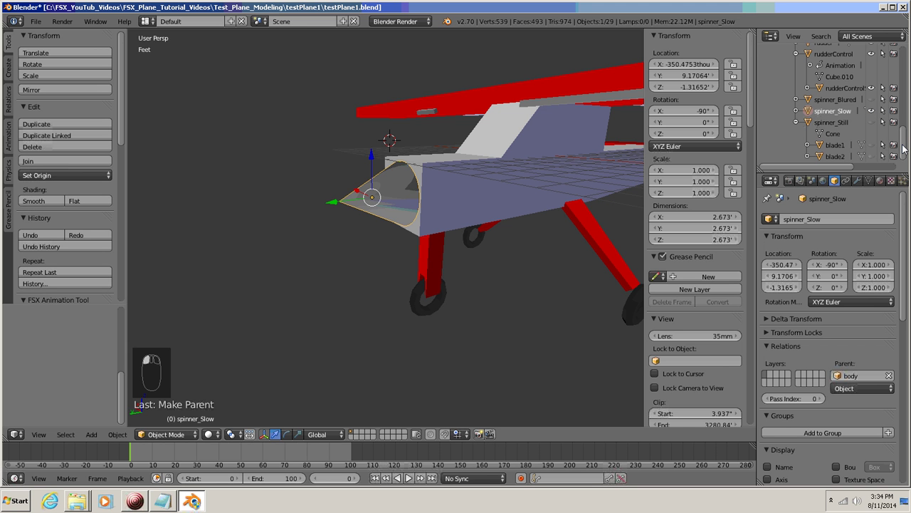
left_click_drag(903, 148, 905, 57)
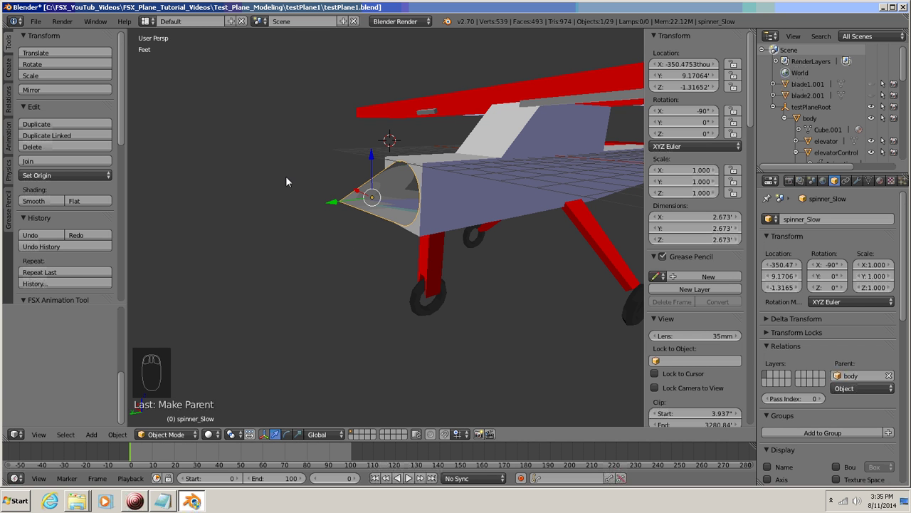
key("a")
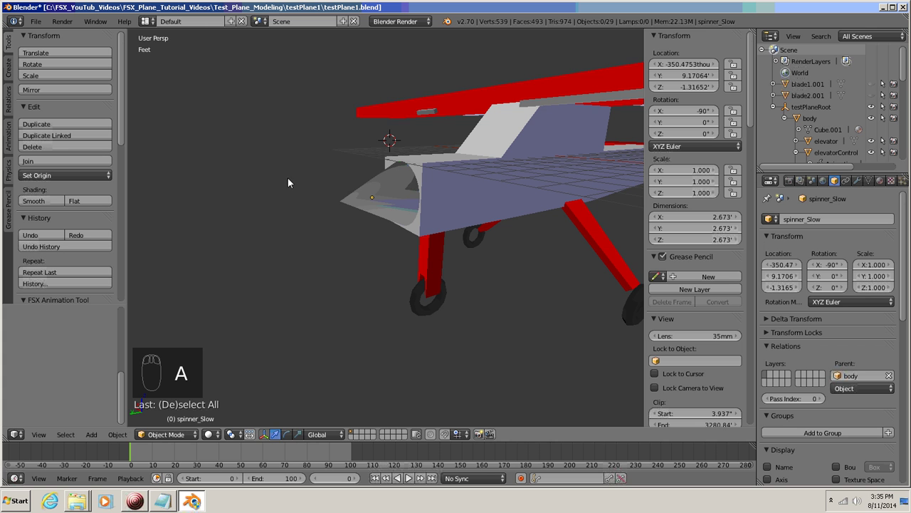
left_click(787, 84)
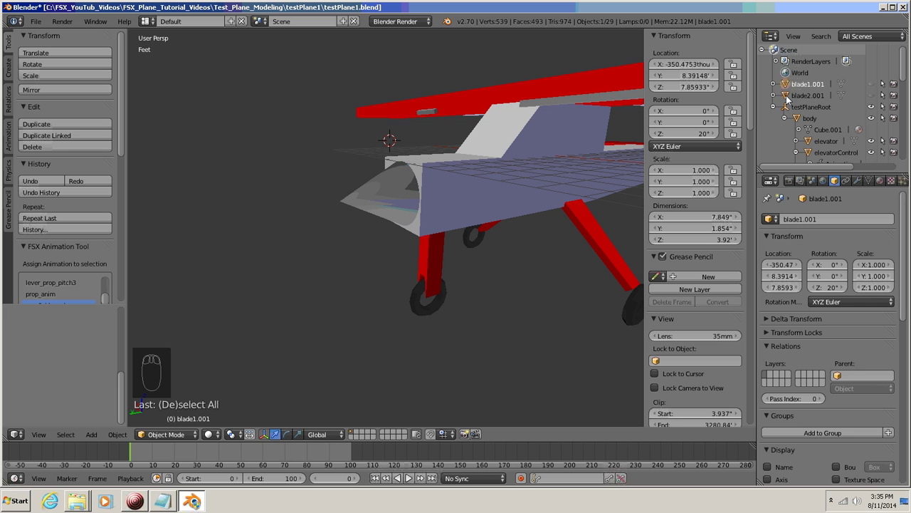
left_click(786, 96)
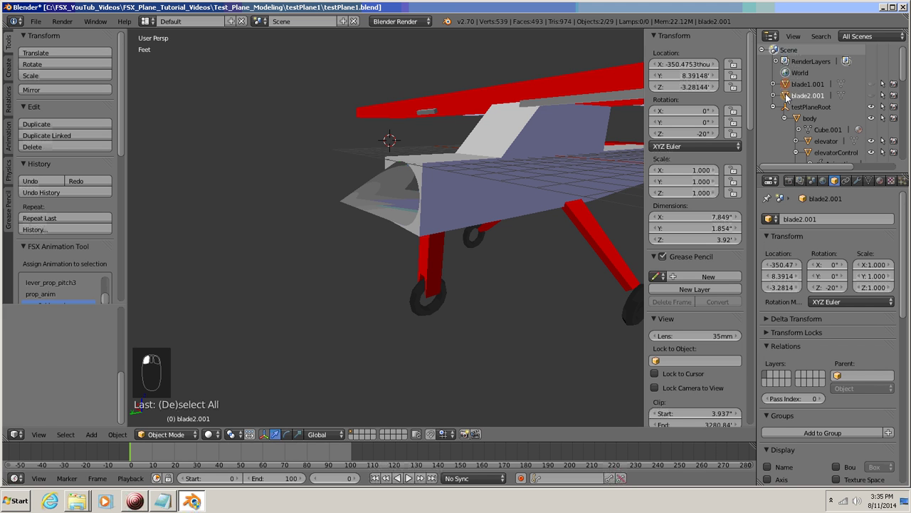
left_click(871, 84)
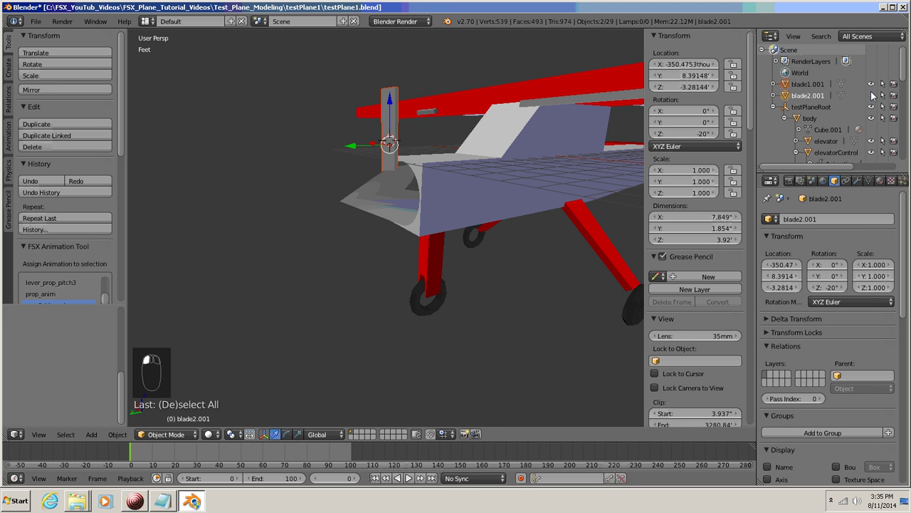
left_click(872, 96)
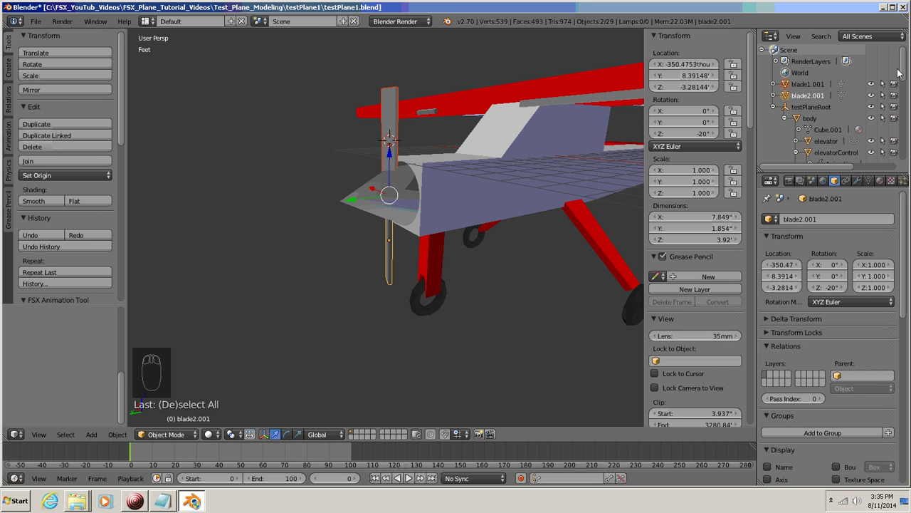
Step: Parent blade1.001 and blade2.001 to spinner_Slow using the Object parent type, and expand spinner_Slow's hierarchy
left_click_drag(904, 71, 906, 142)
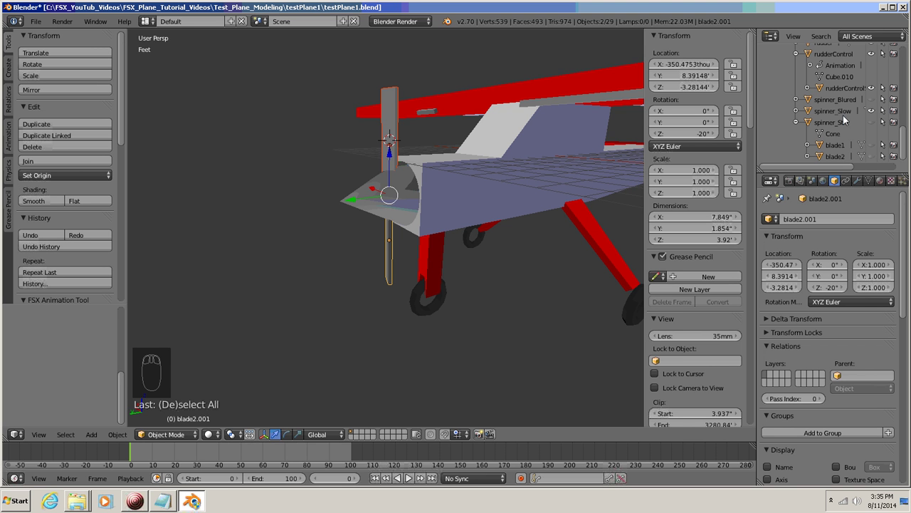
left_click(808, 109)
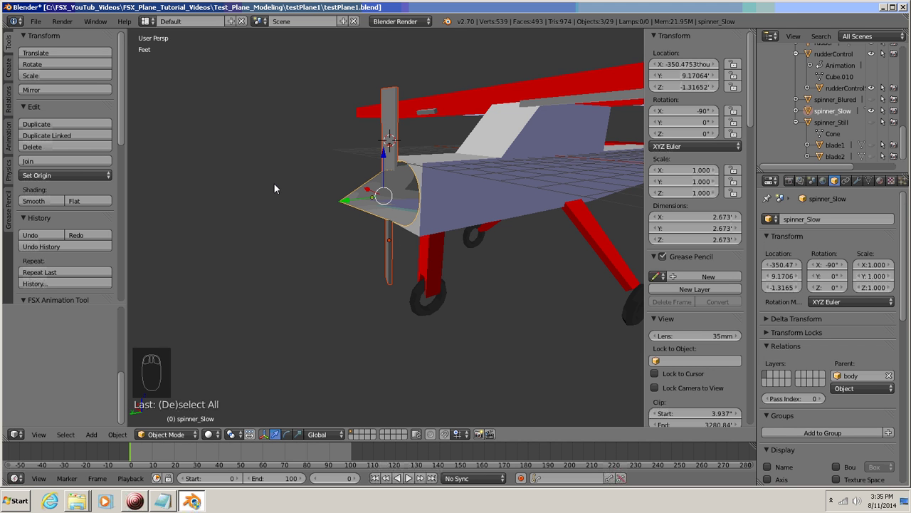
key("ctrl+p")
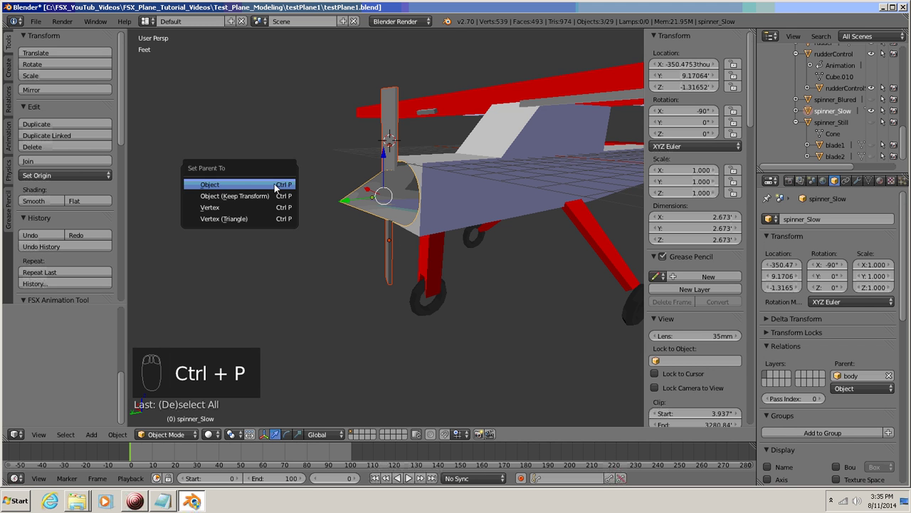
left_click(228, 185)
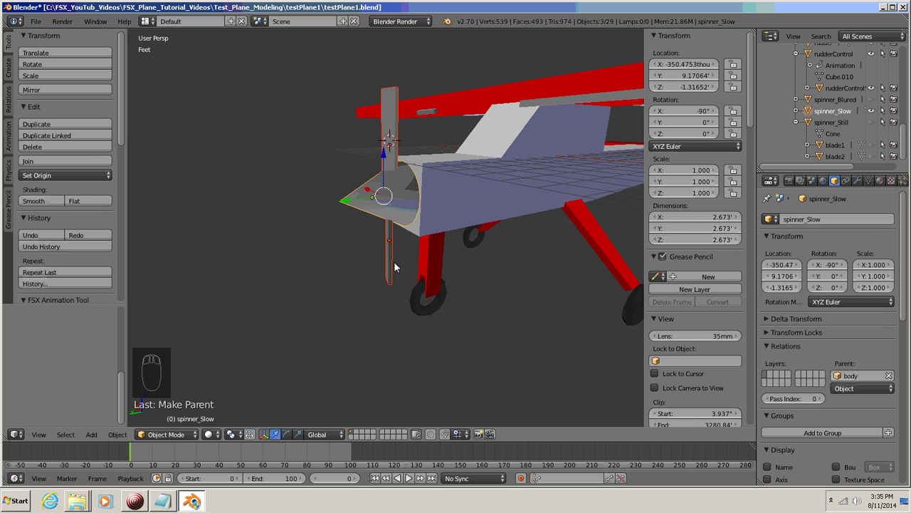
left_click(796, 111)
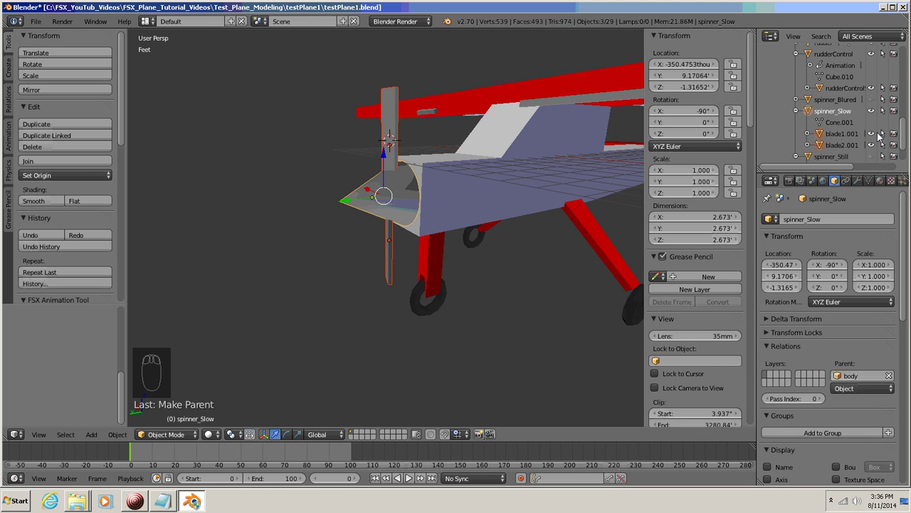
Step: Select only spinner_Slow and give it a new material named spinner_slowColor
left_click(808, 113)
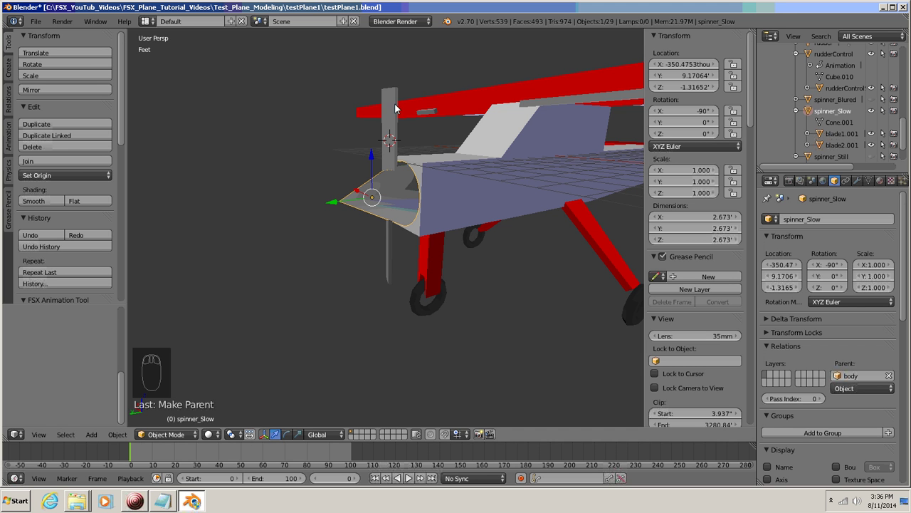
left_click(880, 181)
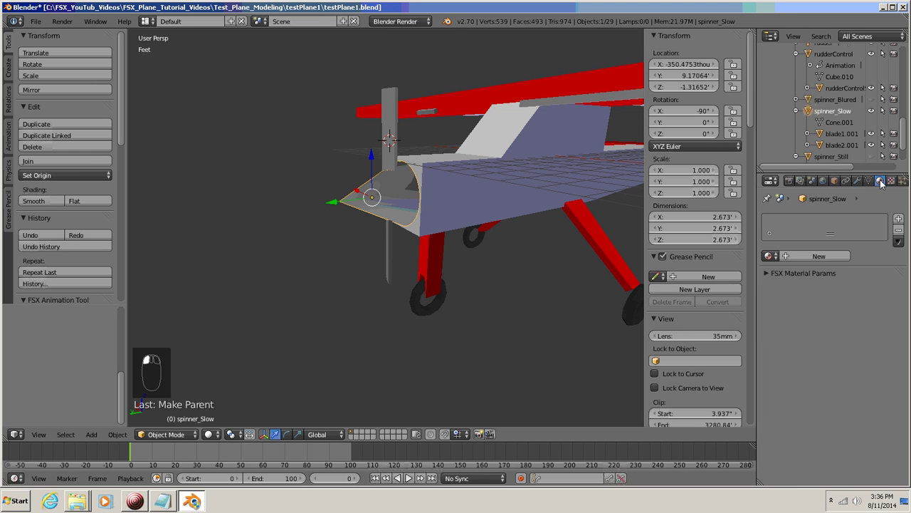
left_click(804, 255)
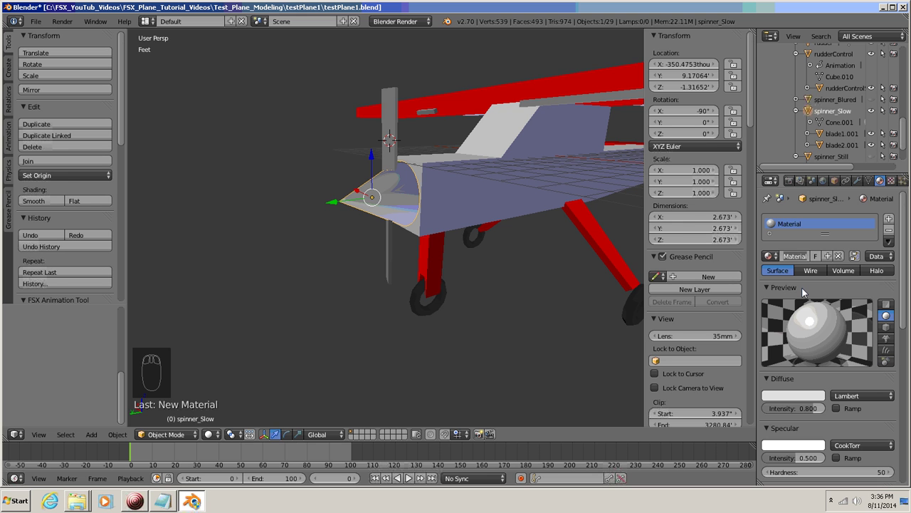
type("spinner")
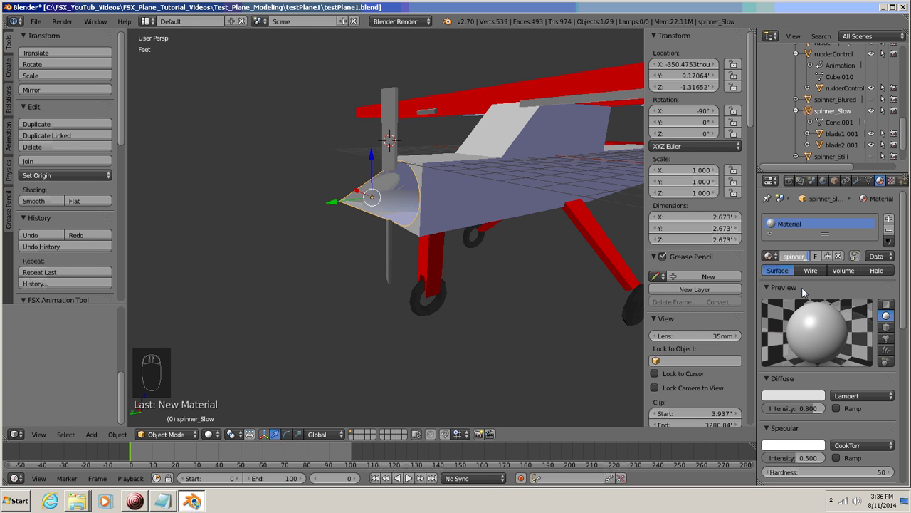
type("_s")
type("lowC")
type("olor")
key("Return")
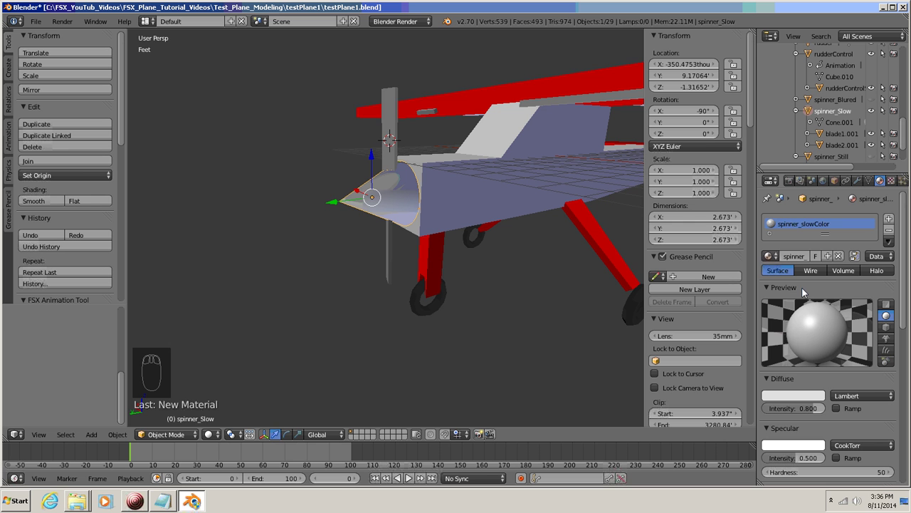
Step: Set spinner_slowColor's diffuse color to hex ff0000 and its specular intensity to 0.15
left_click(789, 396)
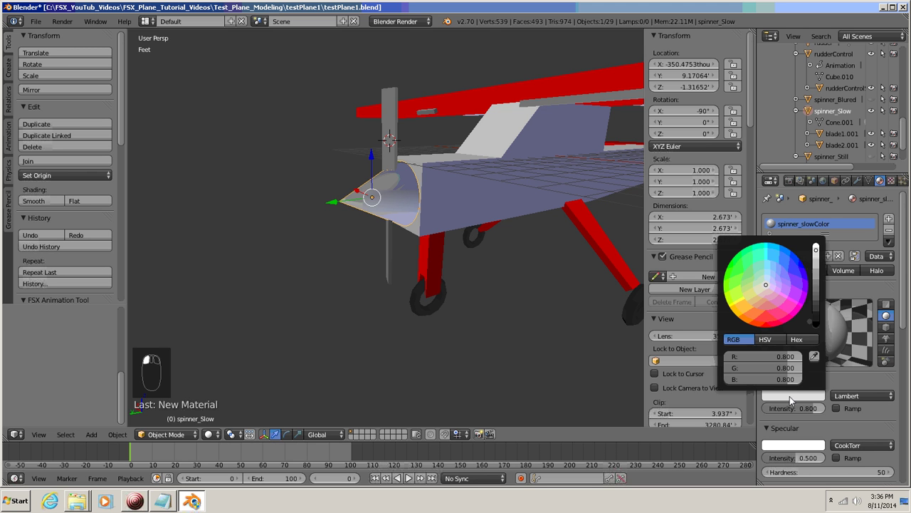
left_click(802, 339)
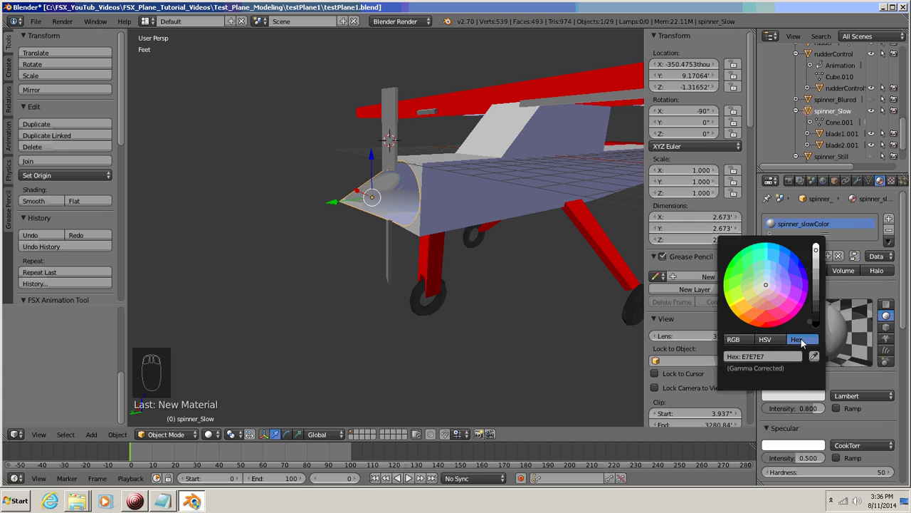
left_click(764, 356)
type("ff00")
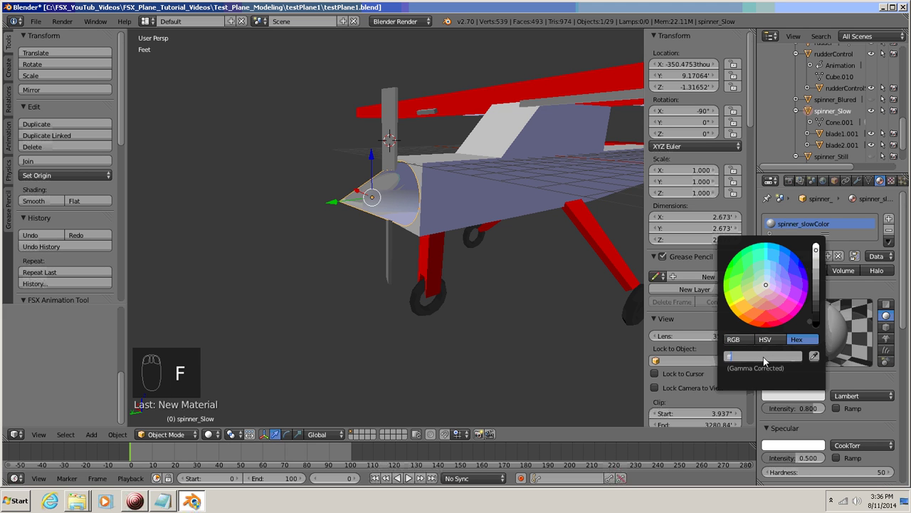
type("00")
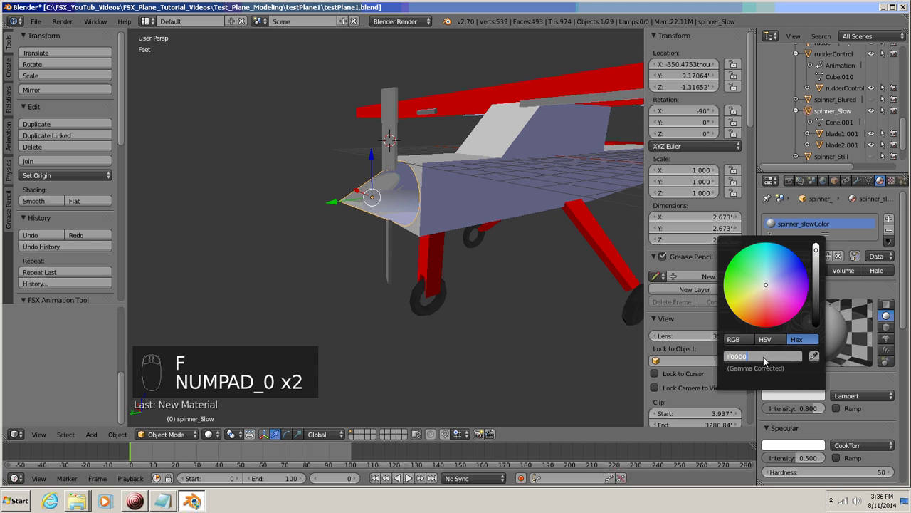
key("Return")
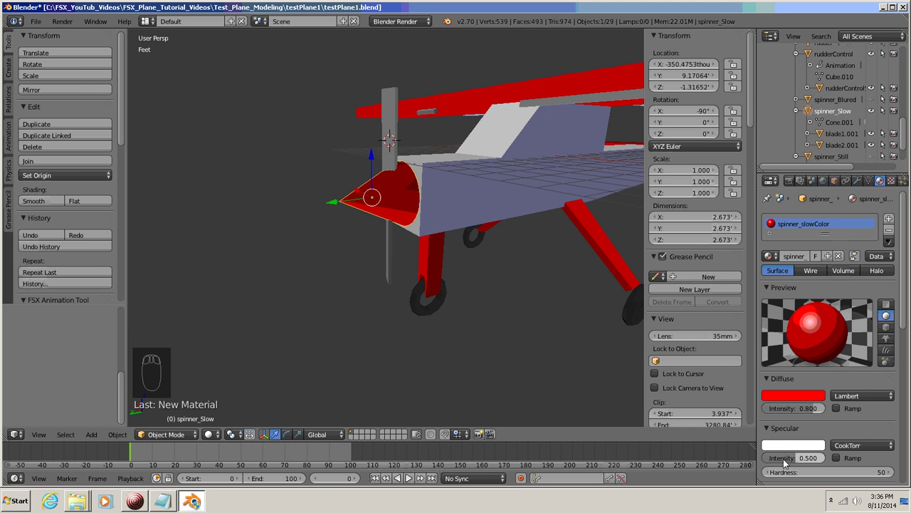
left_click(815, 461)
type("0.15")
key("Return")
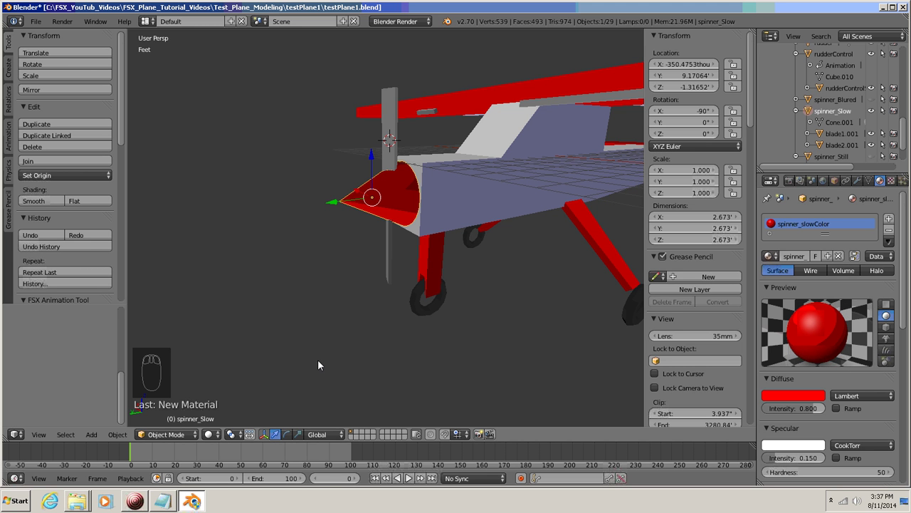
Step: Give the upper blade, blade1.001, a new material named blade1Color
left_click(389, 126)
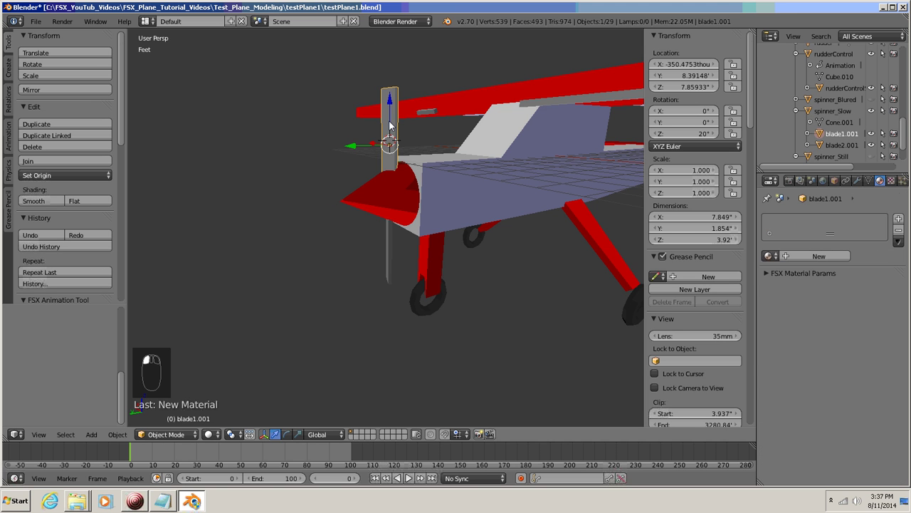
left_click(814, 255)
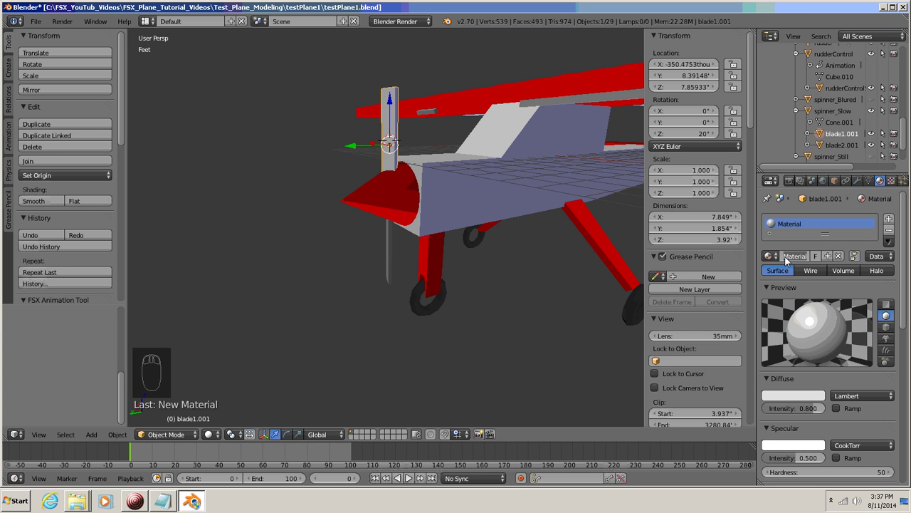
left_click(786, 256)
type("blade1")
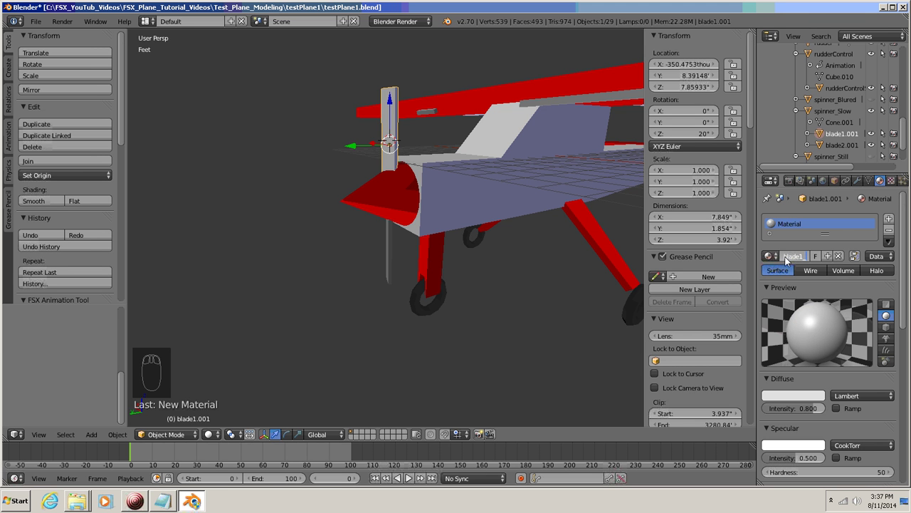
type("Color")
key("Return")
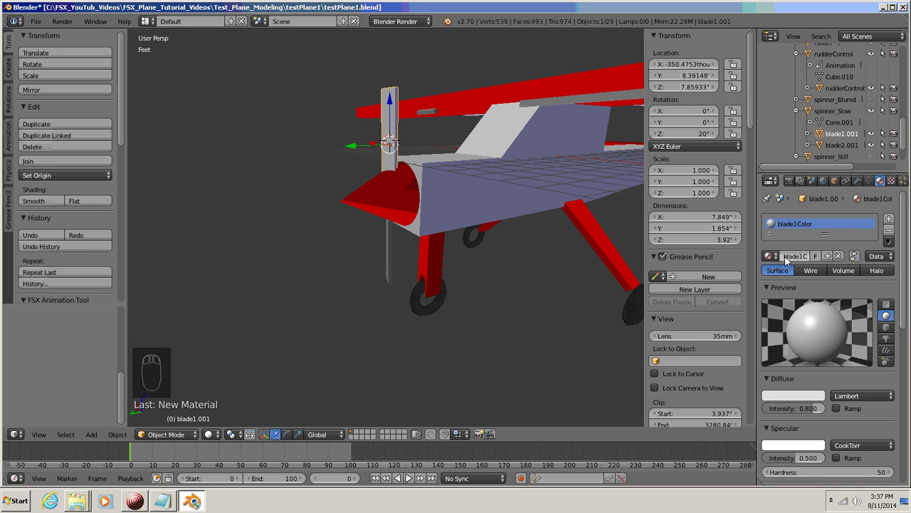
Step: Set blade1Color's diffuse color to hex 999999 and its specular intensity to 0.15
left_click(795, 396)
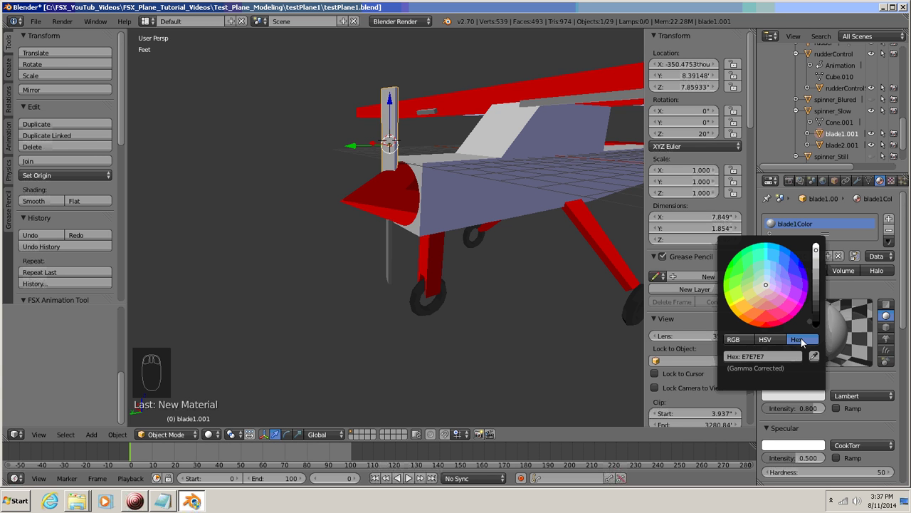
left_click(767, 357)
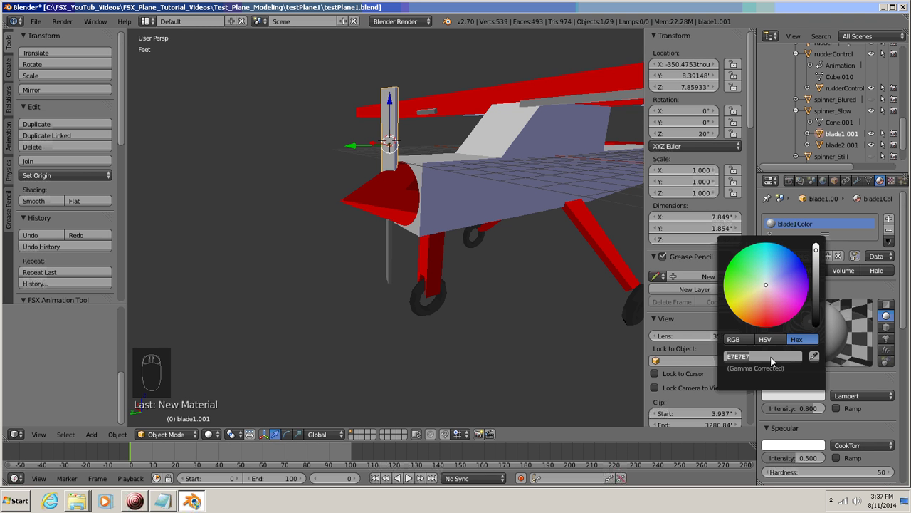
type("99")
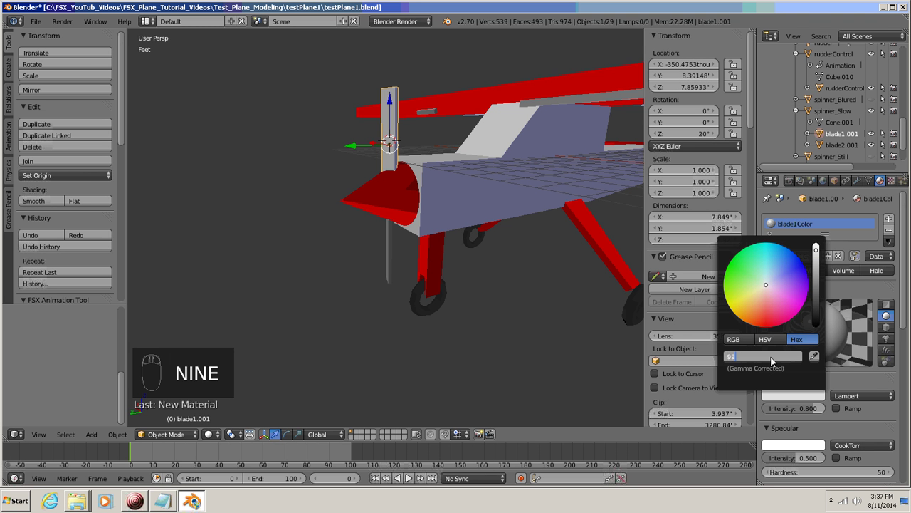
type("9999")
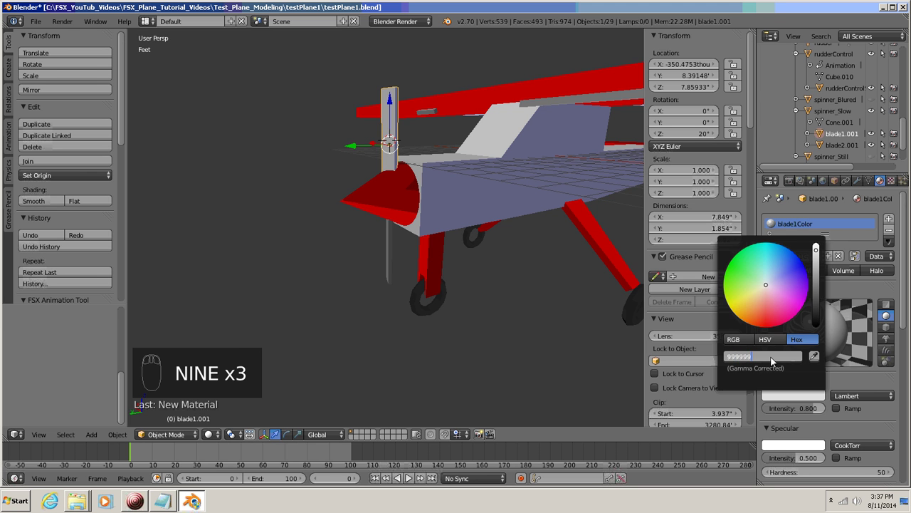
key("Return")
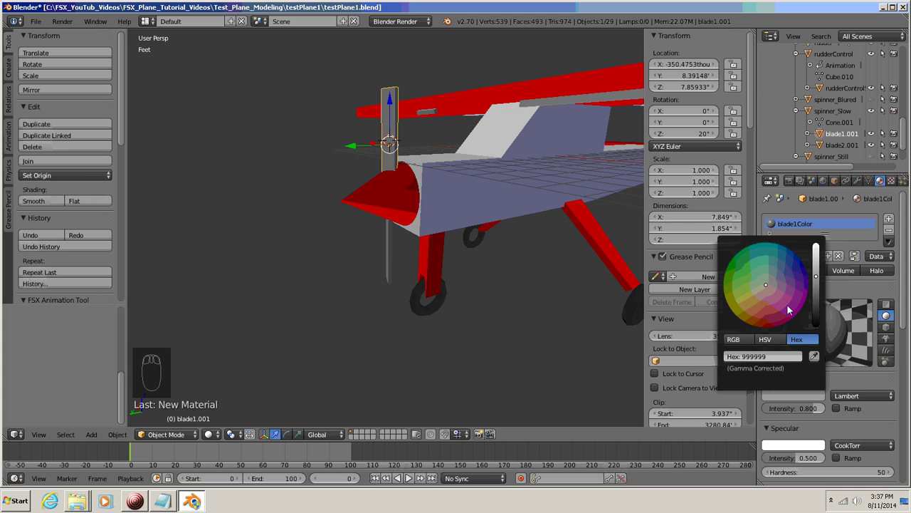
left_click(804, 458)
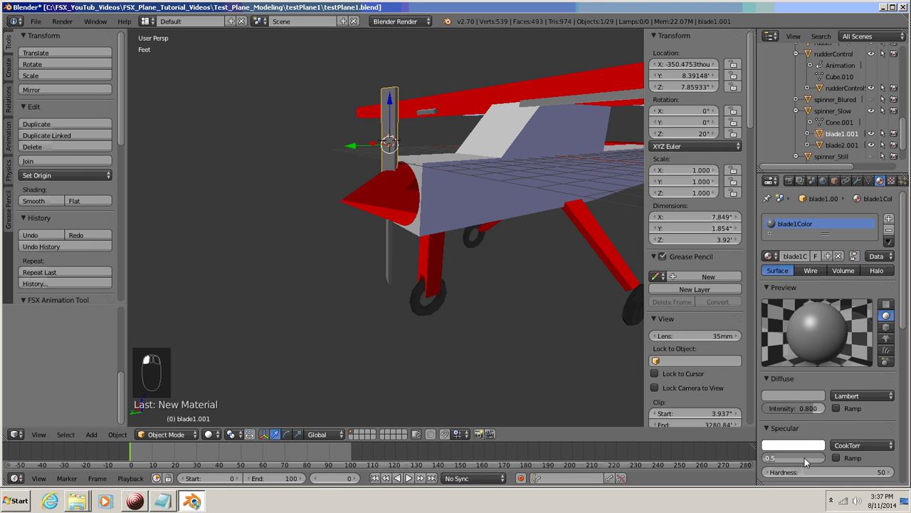
type("0.1")
key("Return")
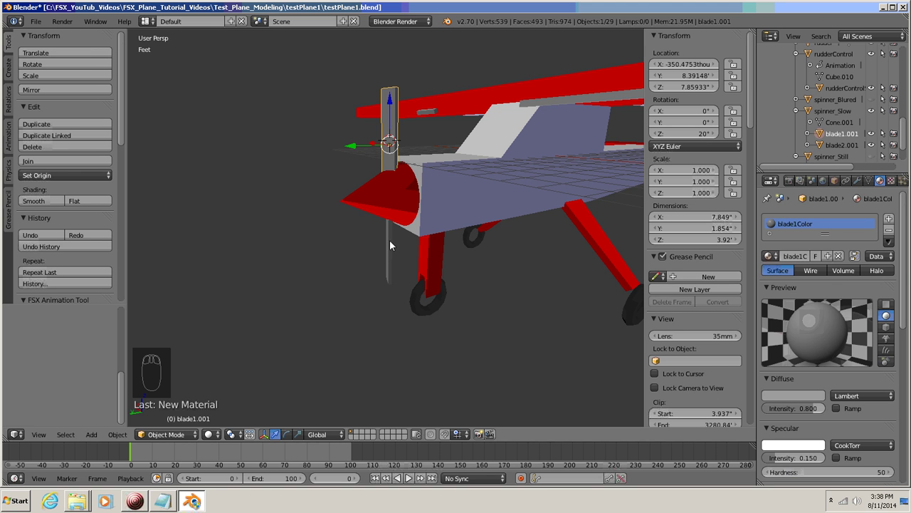
Step: Give the lower blade, blade2.001, a new material named blade2Color
right_click(390, 260)
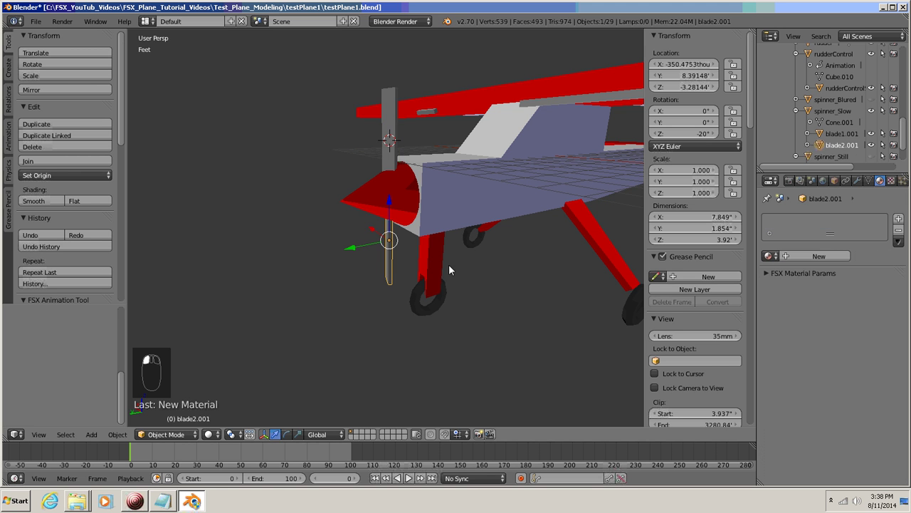
left_click(806, 257)
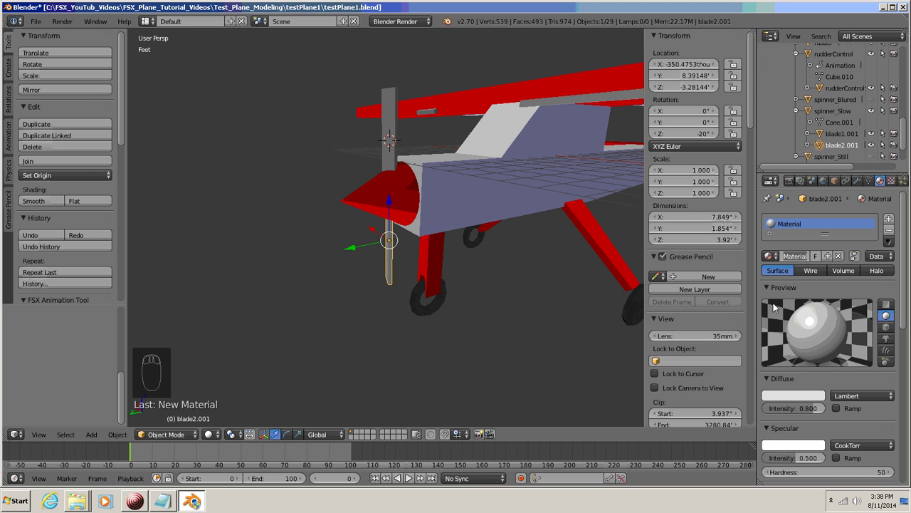
type("blade")
type("2Co")
type("lor")
key("Return")
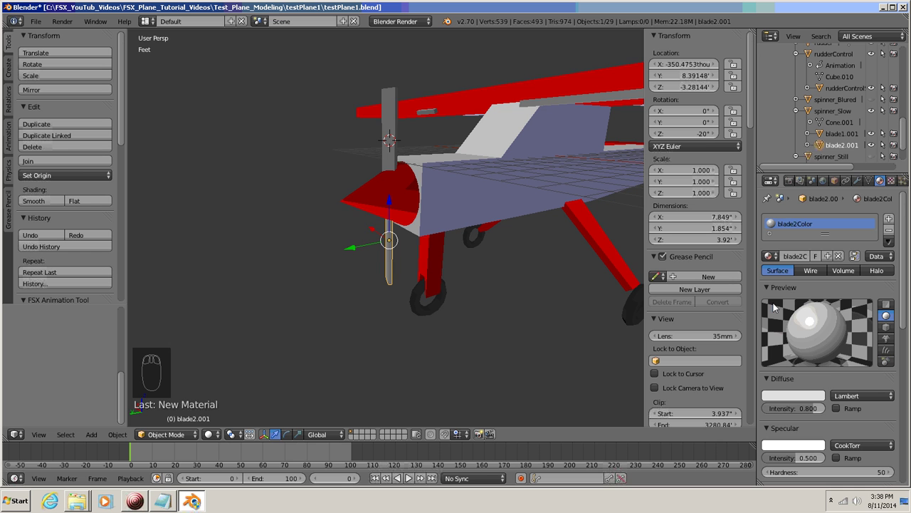
Step: Set blade2Color's diffuse color to hex 999999 and its specular intensity to 0.15
left_click(791, 396)
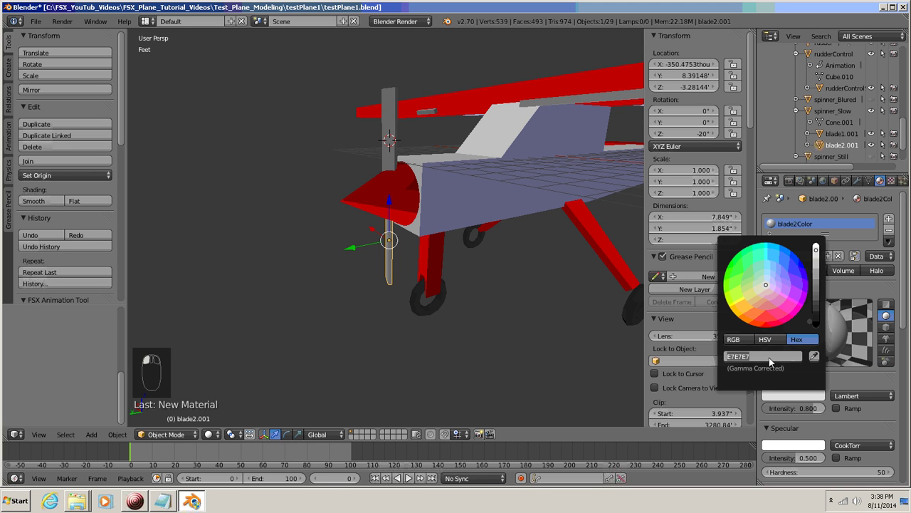
type("9999")
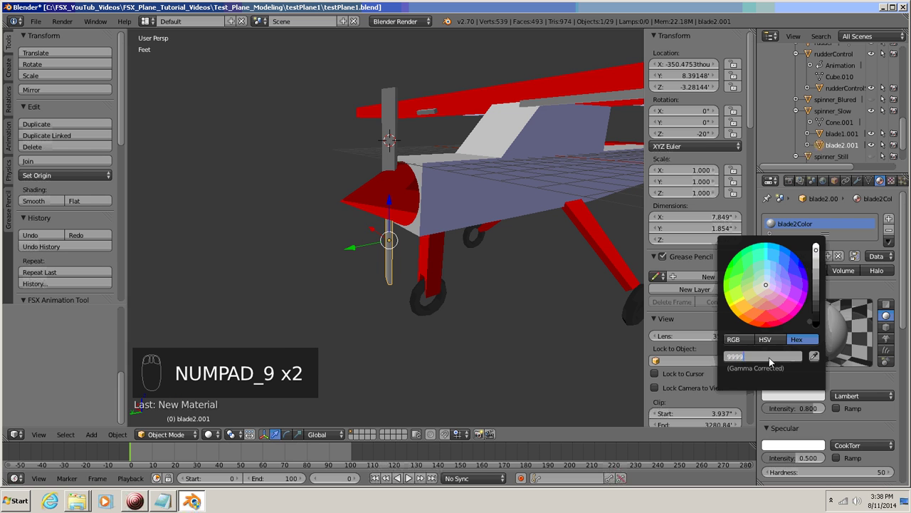
type("99")
key("Return")
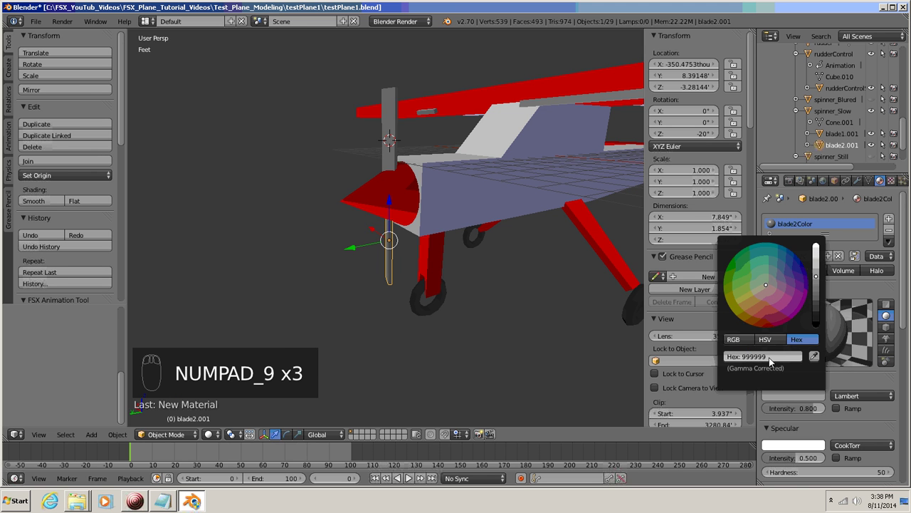
left_click(803, 458)
type("0.15")
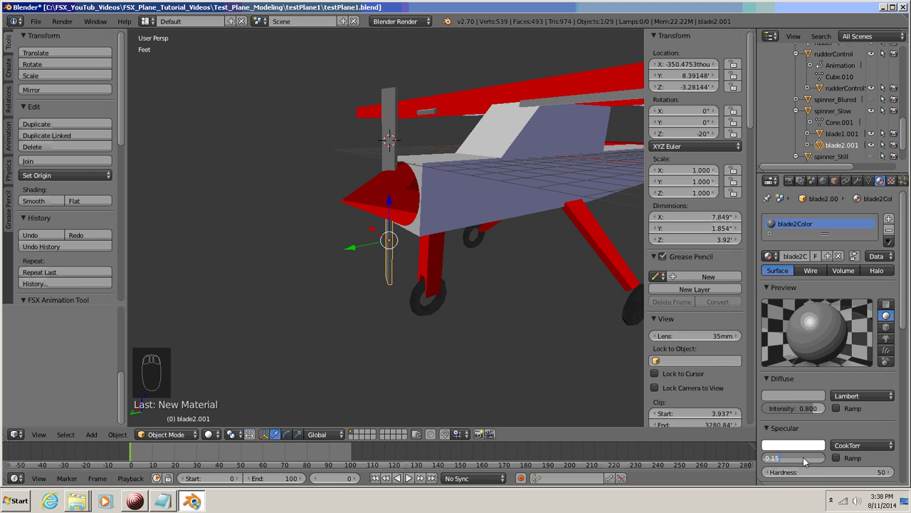
key("Return")
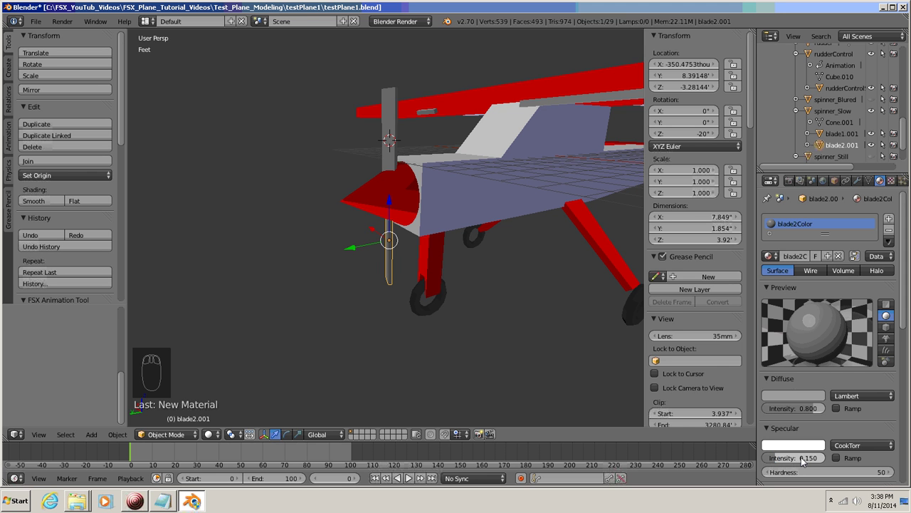
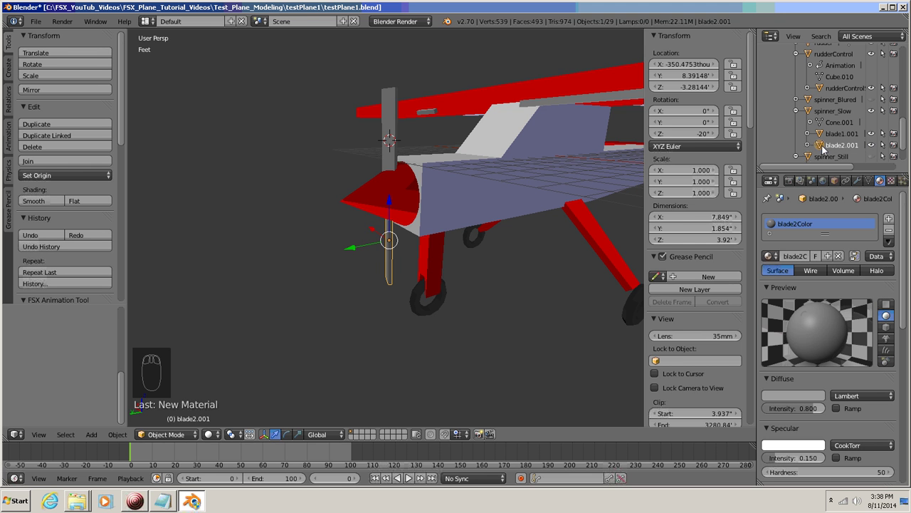
Step: Hide spinner_Slow and its two blades, blade1.001 and blade2.001
left_click(871, 144)
left_click(871, 133)
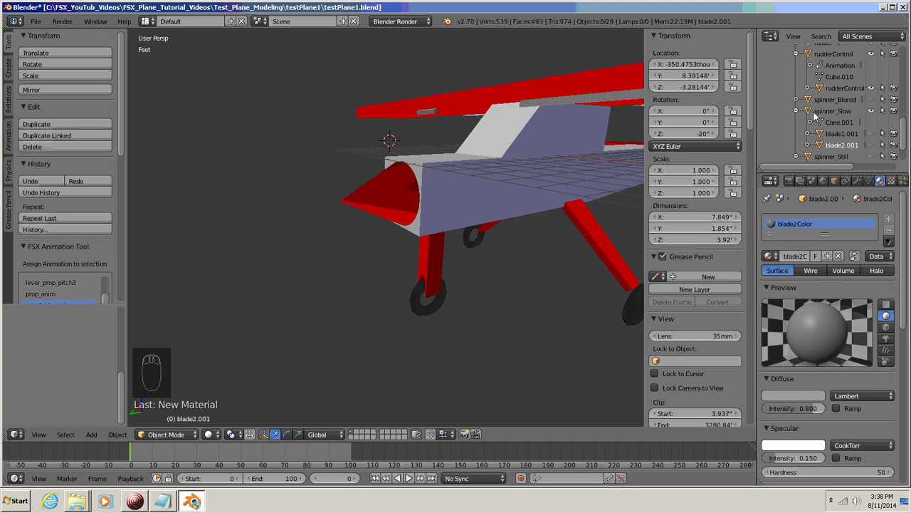
left_click(871, 110)
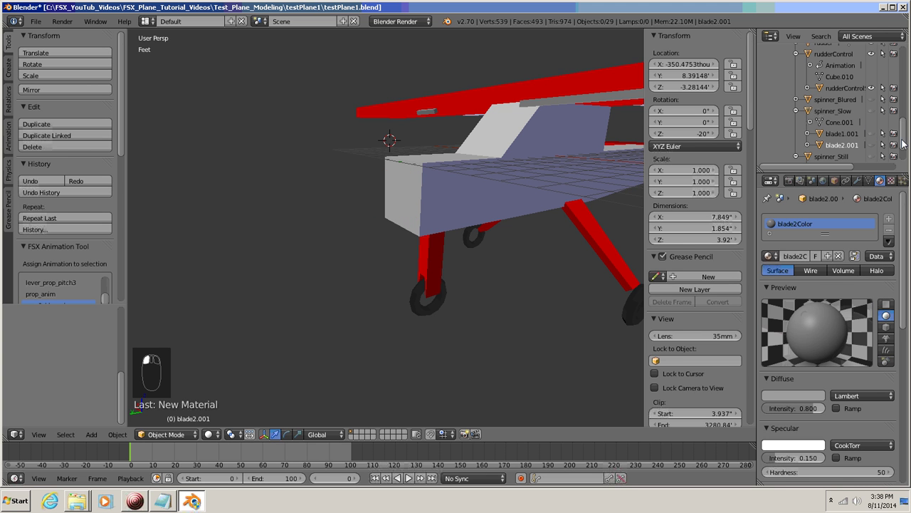
Step: Select spinner_Still and unhide it together with its blades, blade1 and blade2
left_click_drag(903, 143, 903, 160)
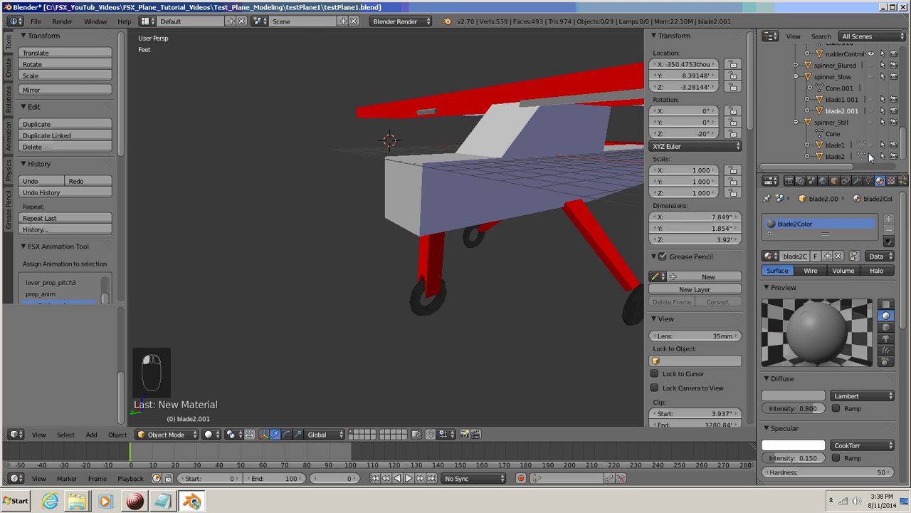
left_click(812, 123)
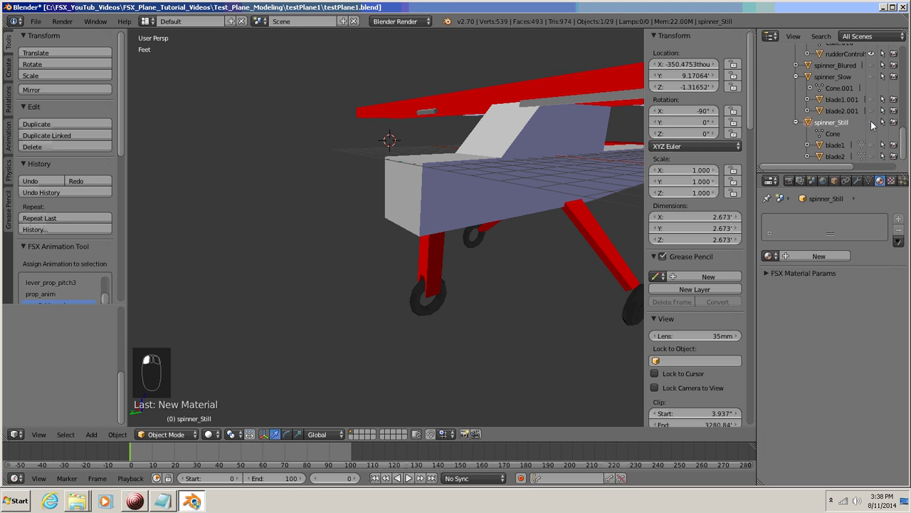
left_click(871, 122)
left_click(872, 145)
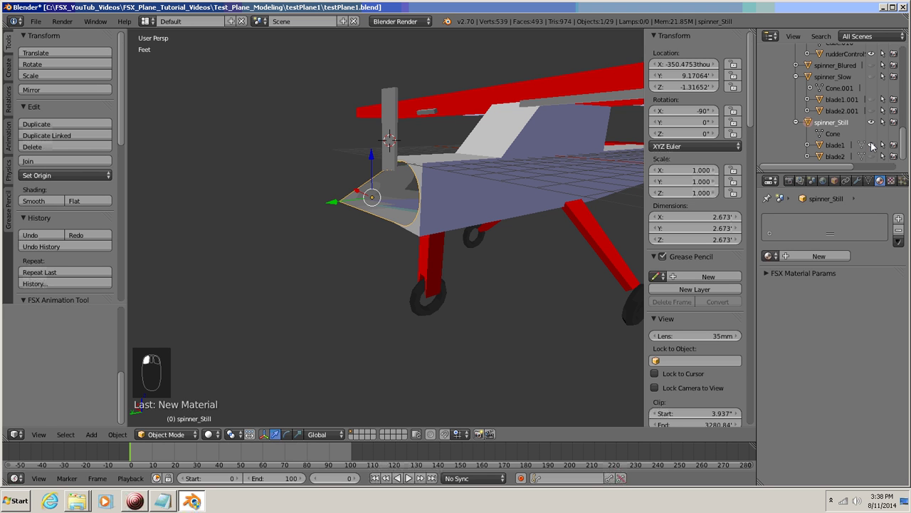
left_click(872, 157)
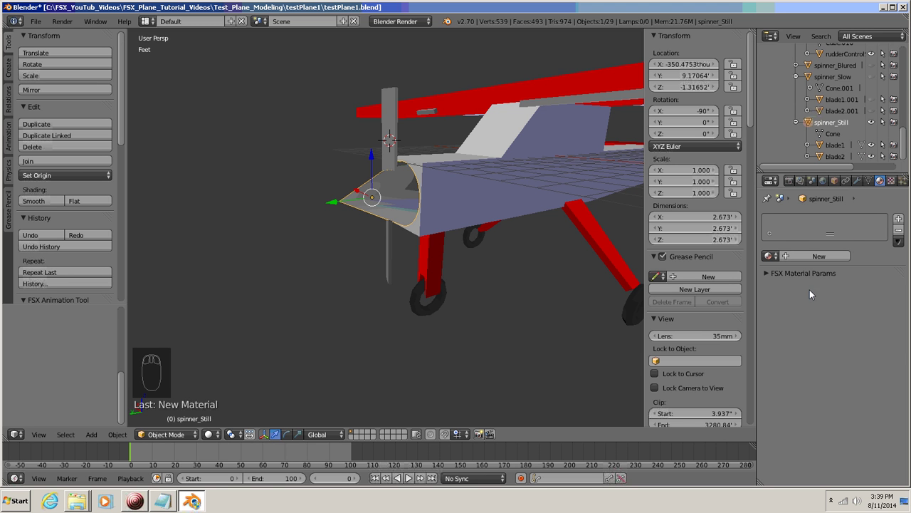
Step: Give spinner_Still a new material named spinner_Still
left_click(815, 256)
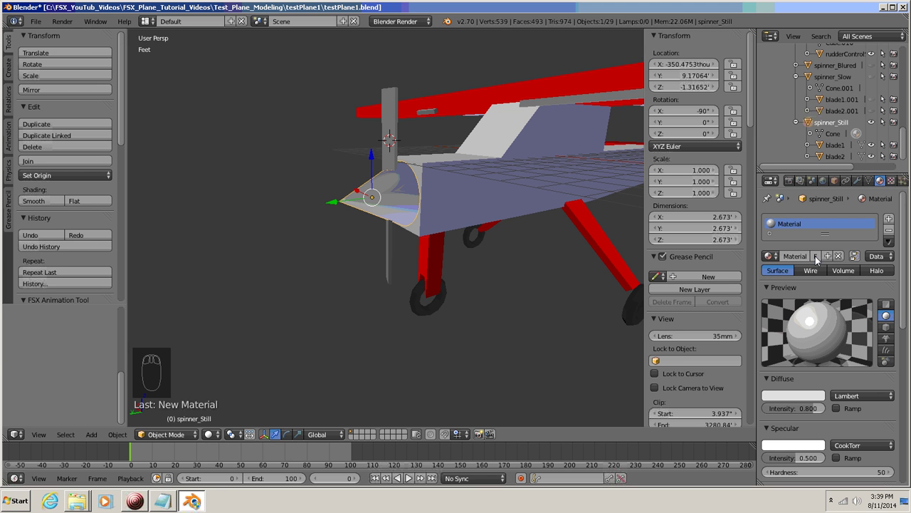
left_click(788, 258)
type("spinner")
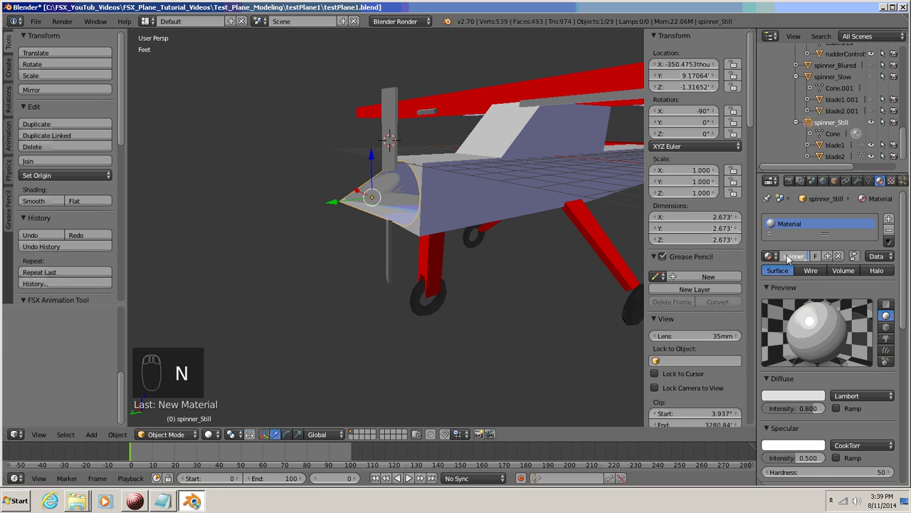
type("_still")
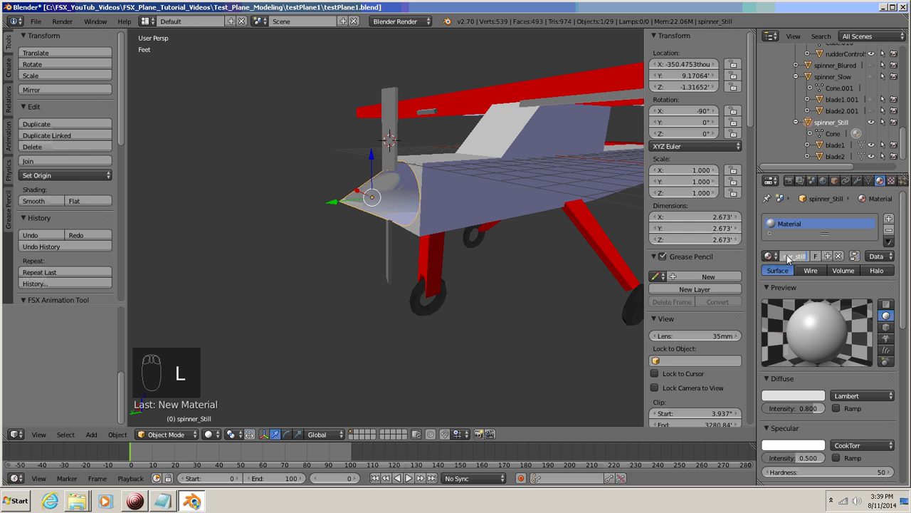
key("BackSpace")
key("BackSpace")
key("BackSpace")
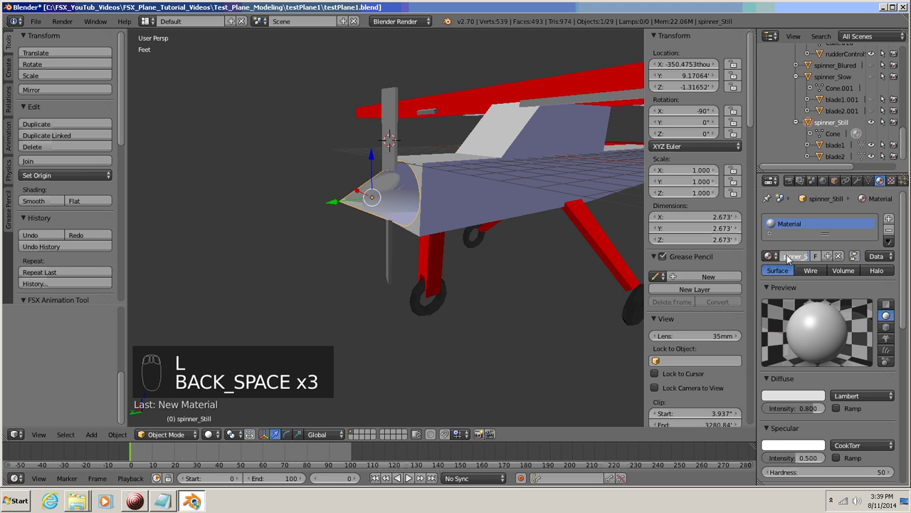
type("ll")
key("Return")
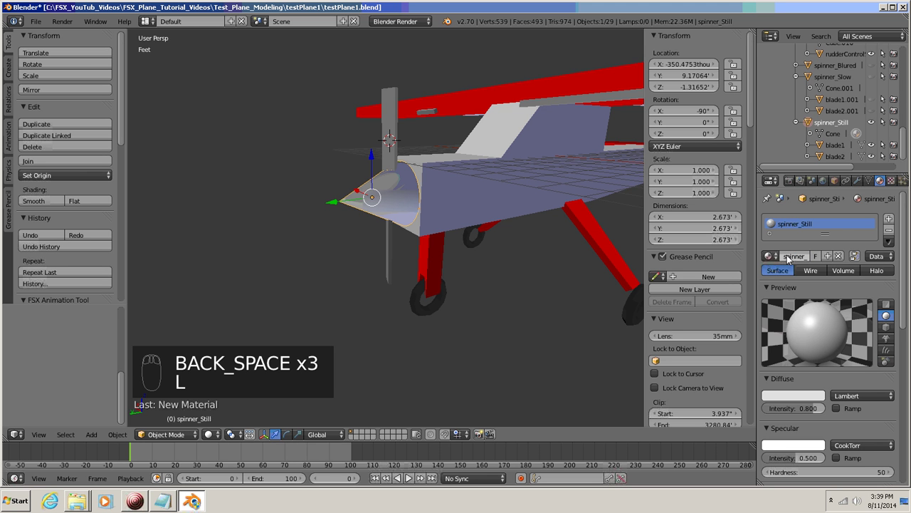
Step: Set the spinner_Still material's diffuse color to hex ff0000 and its specular intensity to 0.15
left_click(792, 395)
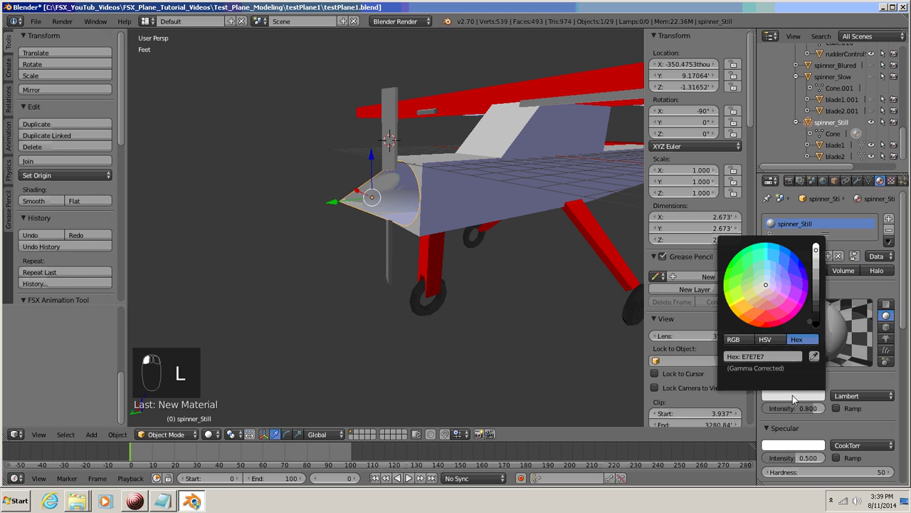
left_click(779, 357)
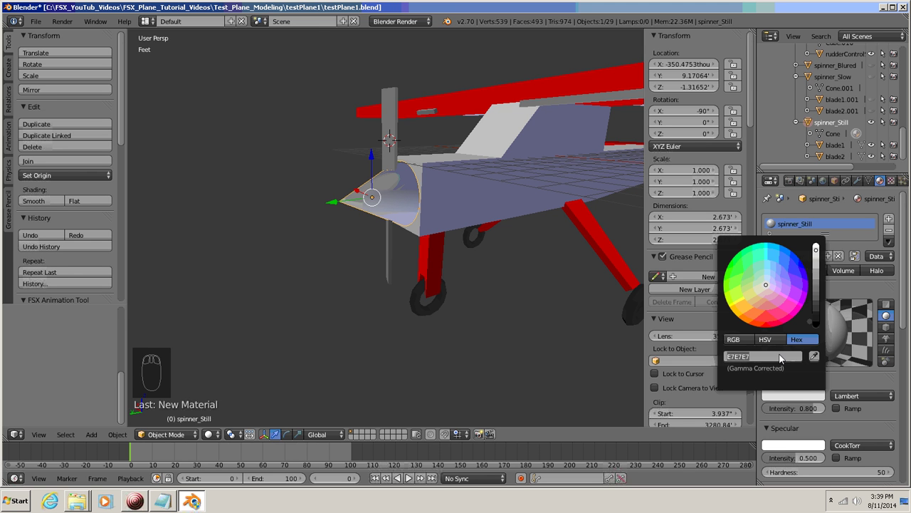
type("f0")
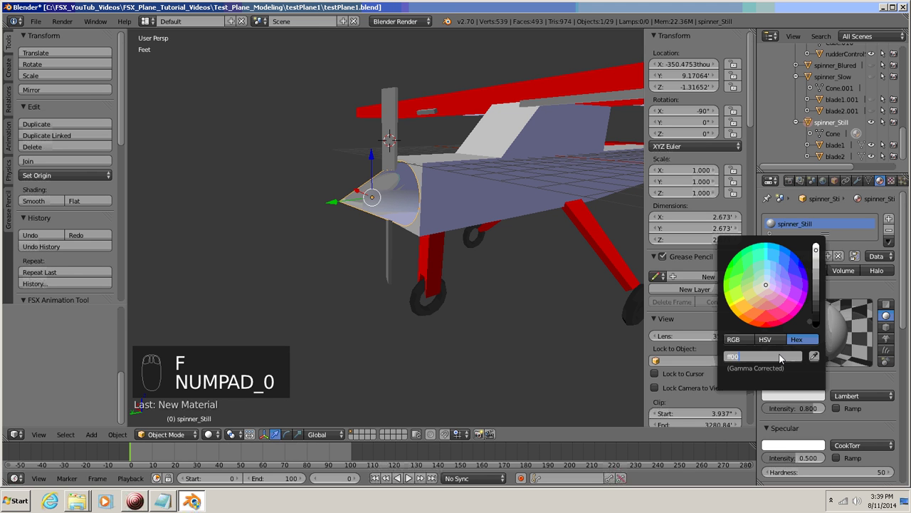
type("00")
key("Return")
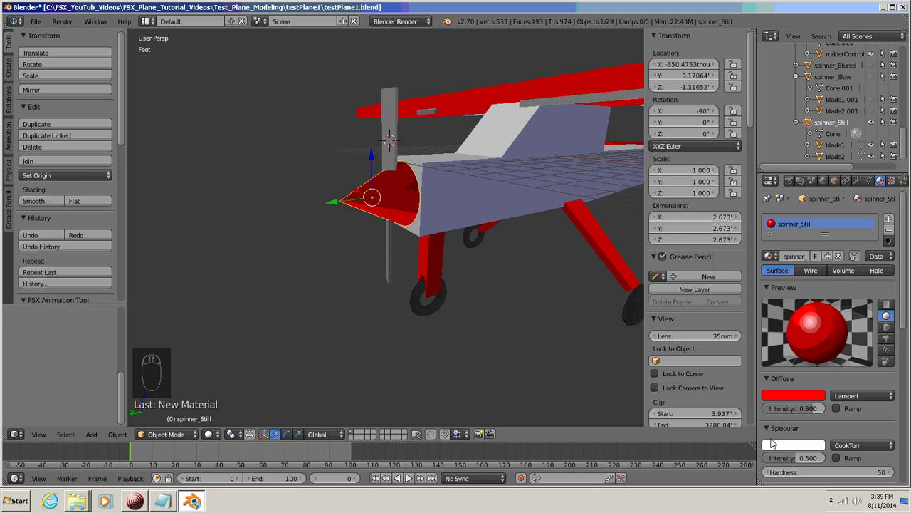
left_click(802, 458)
type("0.15")
key("Return")
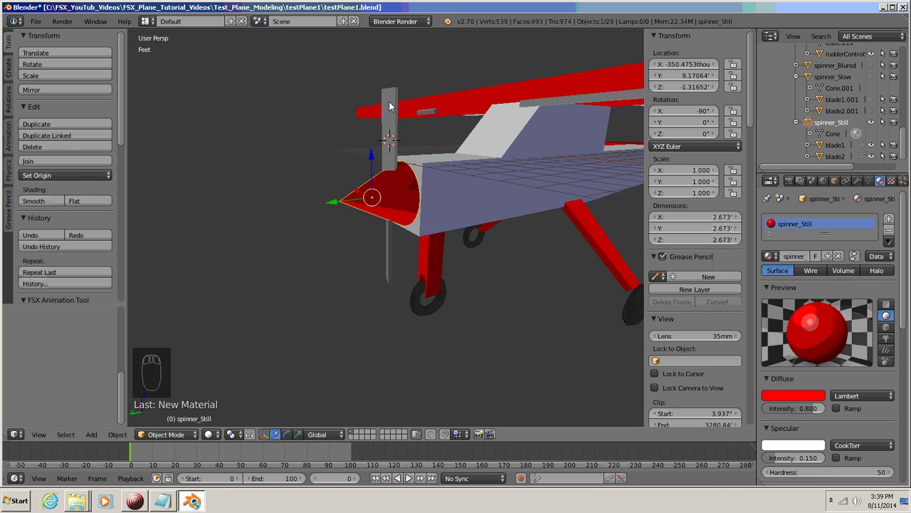
Step: Assign the existing blade1Color material to the upper blade, blade1, and blade2Color to the lower blade, blade2
right_click(388, 128)
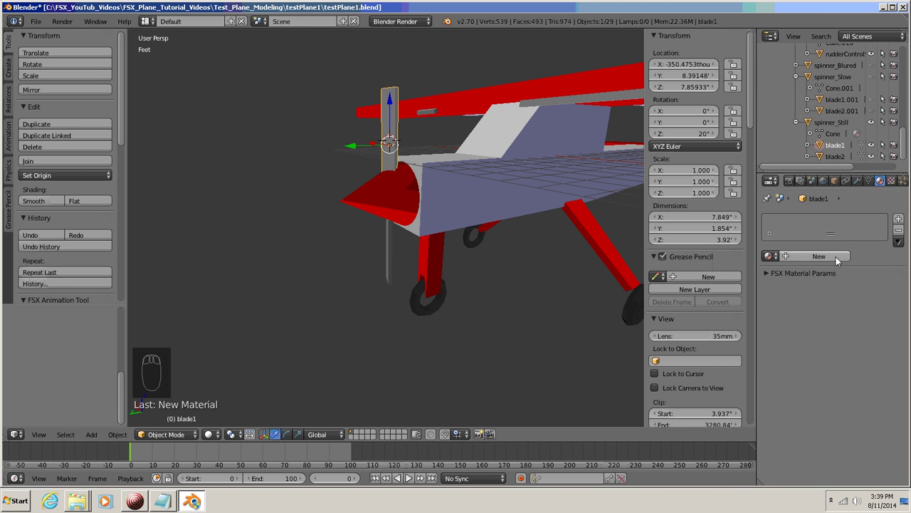
left_click(768, 257)
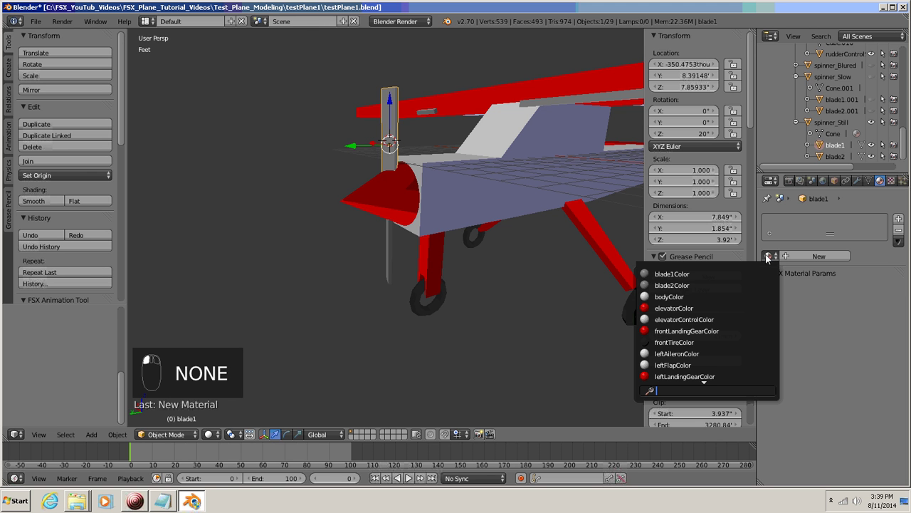
left_click(648, 276)
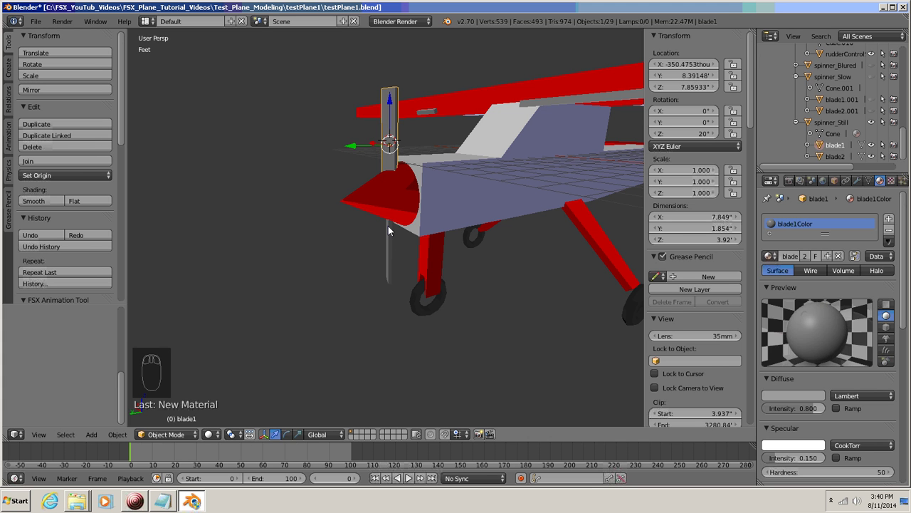
right_click(390, 271)
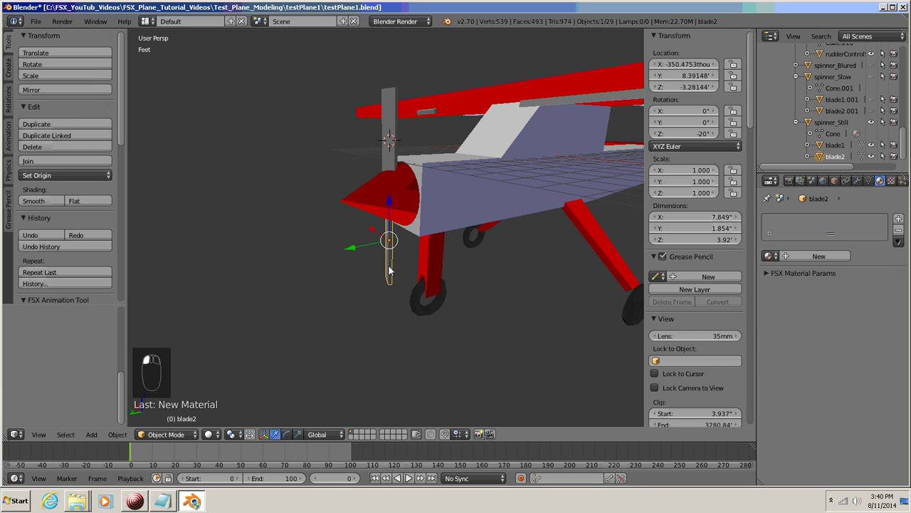
left_click(768, 258)
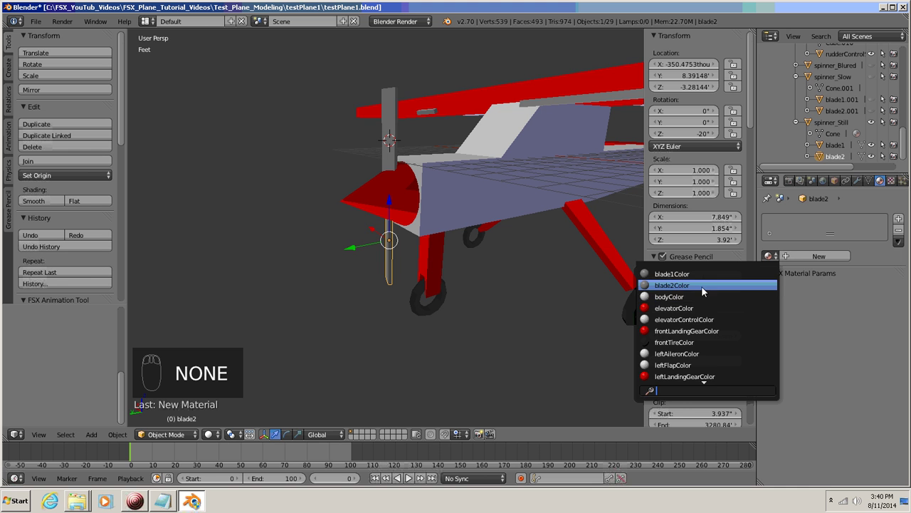
left_click(648, 286)
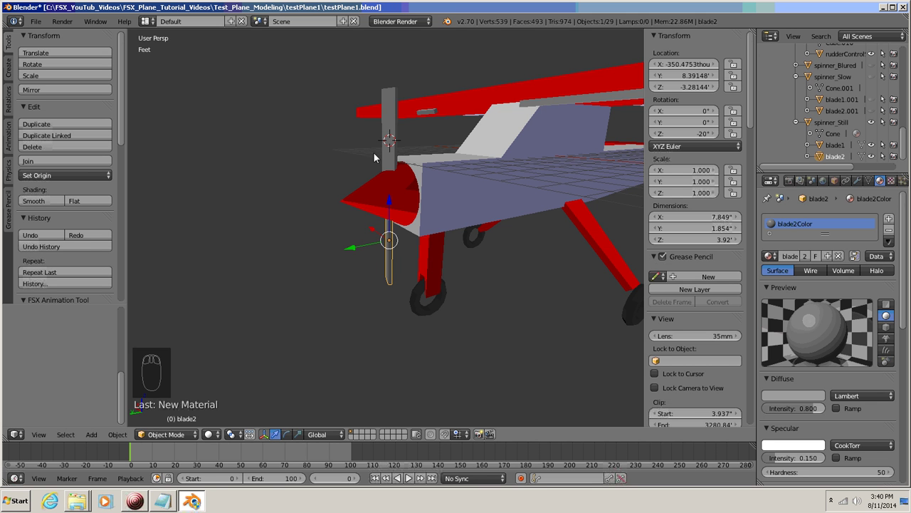
Step: Select the spinner_Blured object and unhide it
mouse_move(365, 321)
middle_mouse_down()
mouse_move(492, 315)
mouse_move(358, 303)
mouse_move(356, 320)
middle_mouse_up()
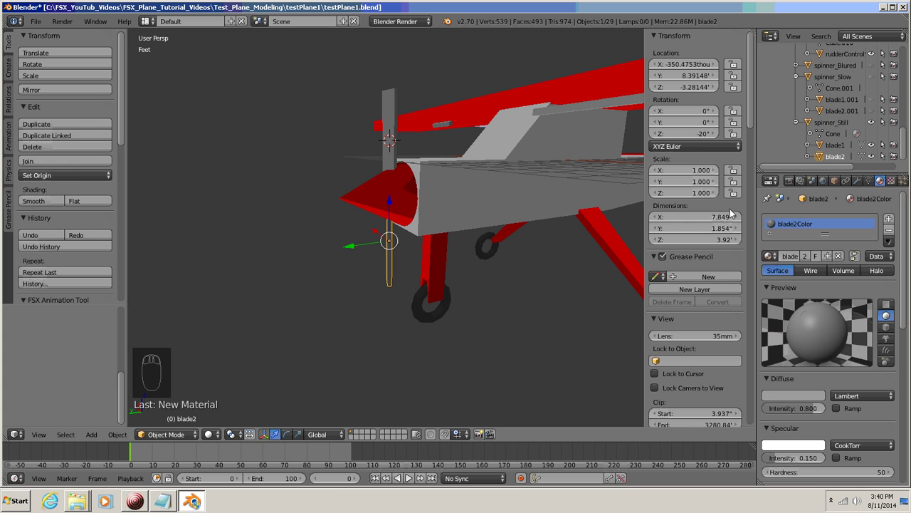
left_click(871, 160)
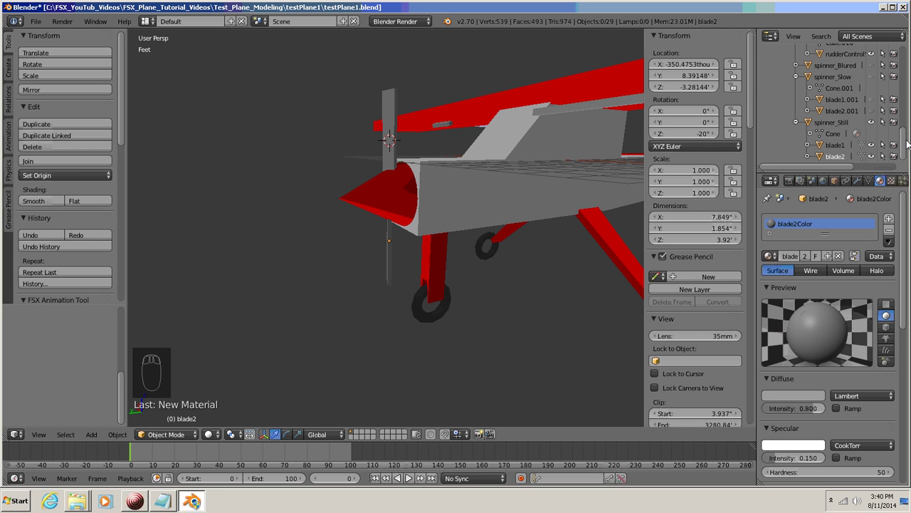
left_click_drag(902, 147, 902, 134)
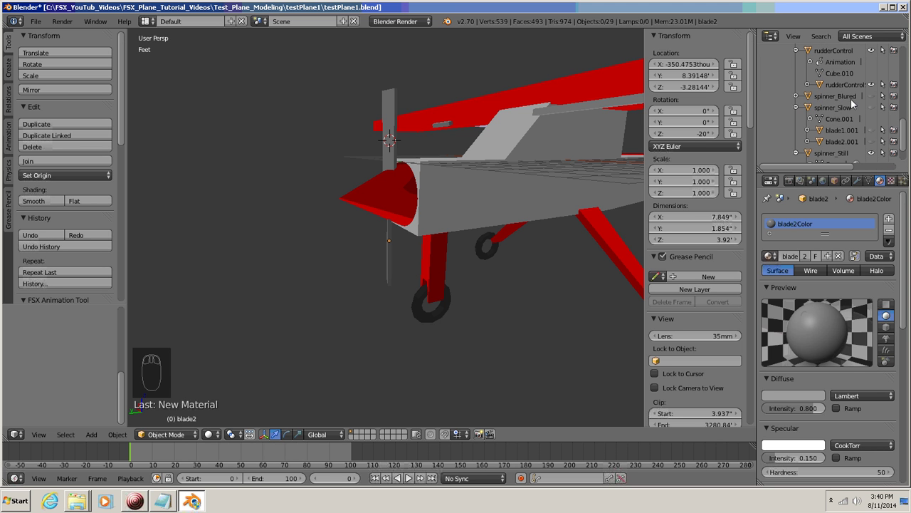
left_click(810, 96)
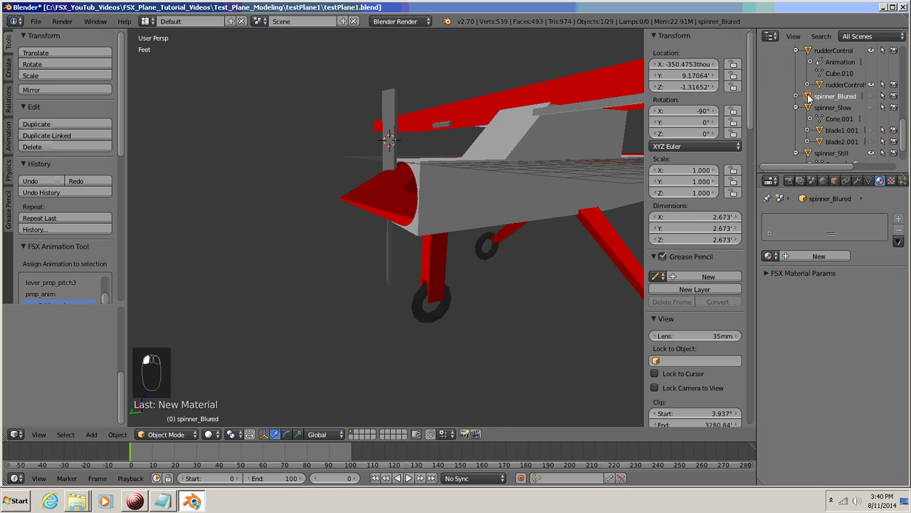
left_click(871, 96)
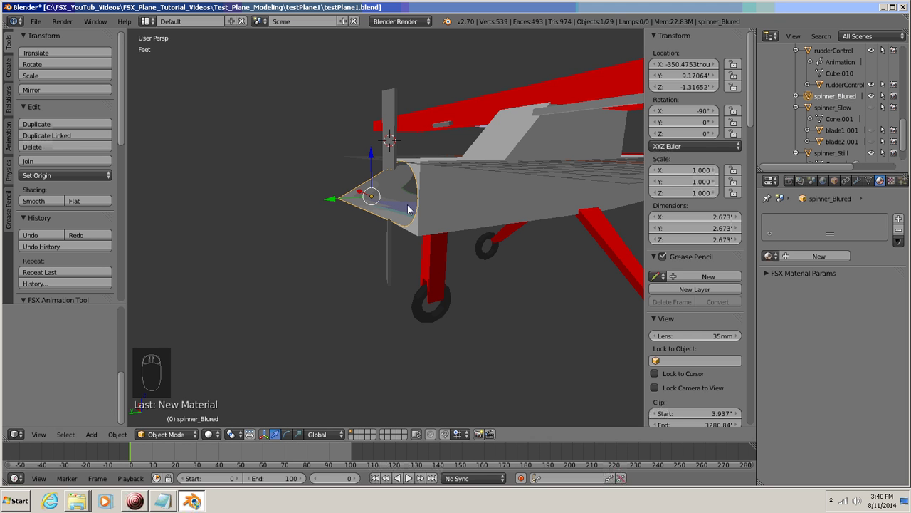
Step: Give spinner_Blured a new material named spinner_Blured
left_click(818, 255)
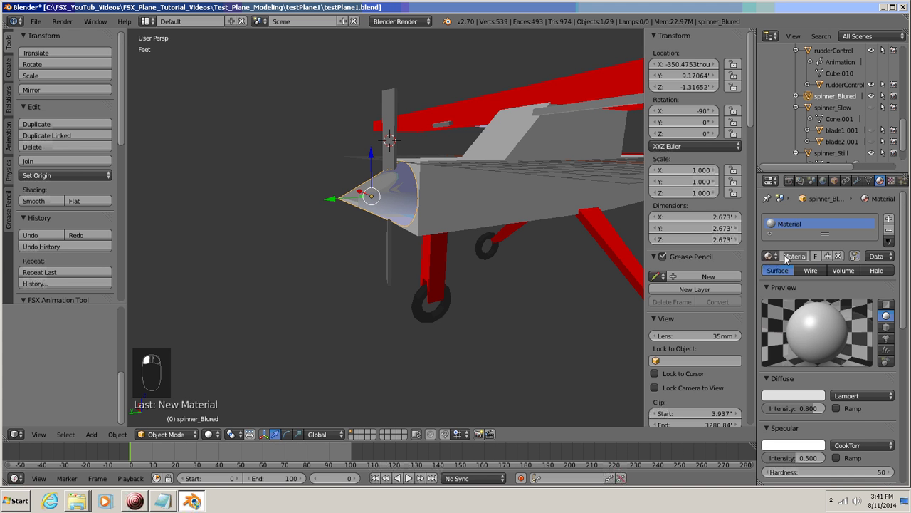
type("spinn")
type("er_Blured")
key("Return")
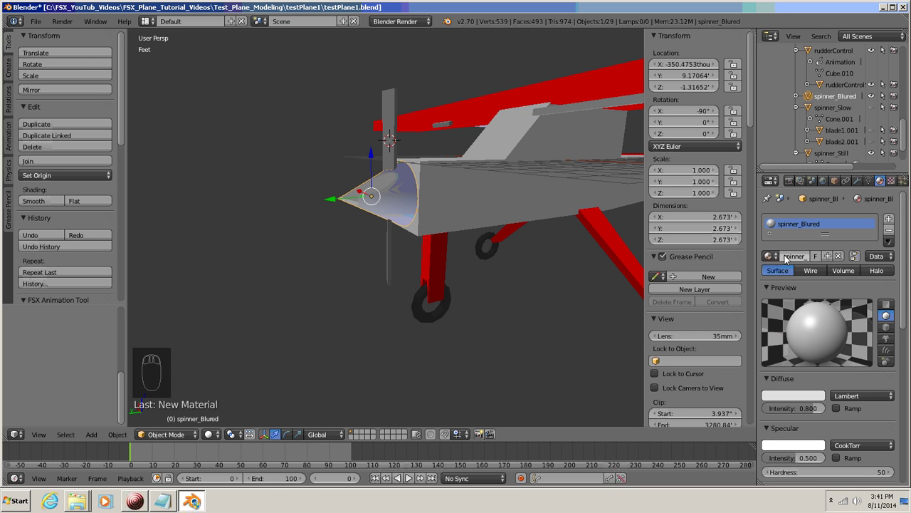
left_click(795, 395)
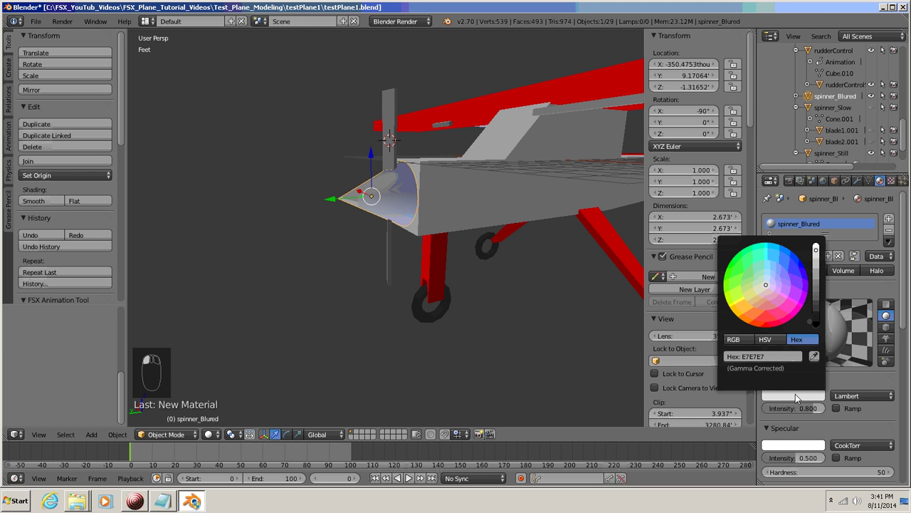
key("f")
key("KP_0")
key("KP_0")
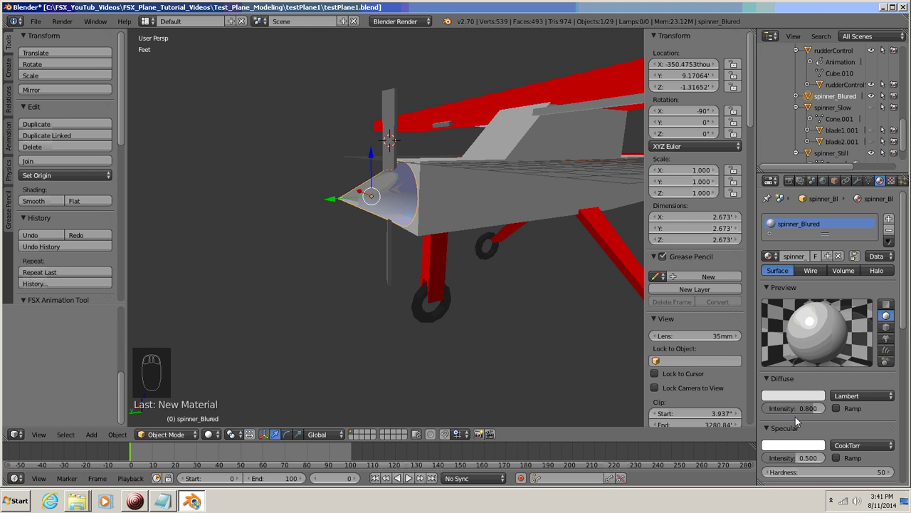
Step: Set the spinner_Blured material's diffuse color to hex ff0000 and its specular intensity to 0.15
left_click(792, 396)
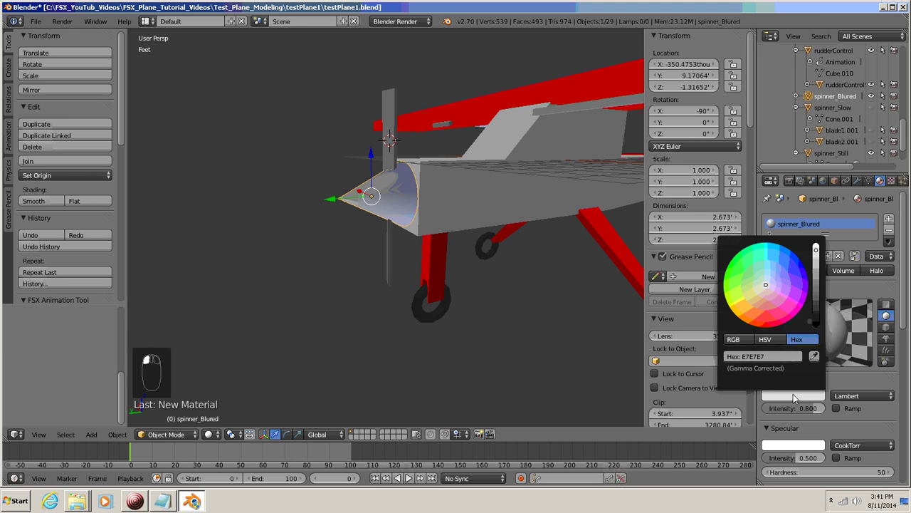
left_click(767, 358)
type("1")
type("0000")
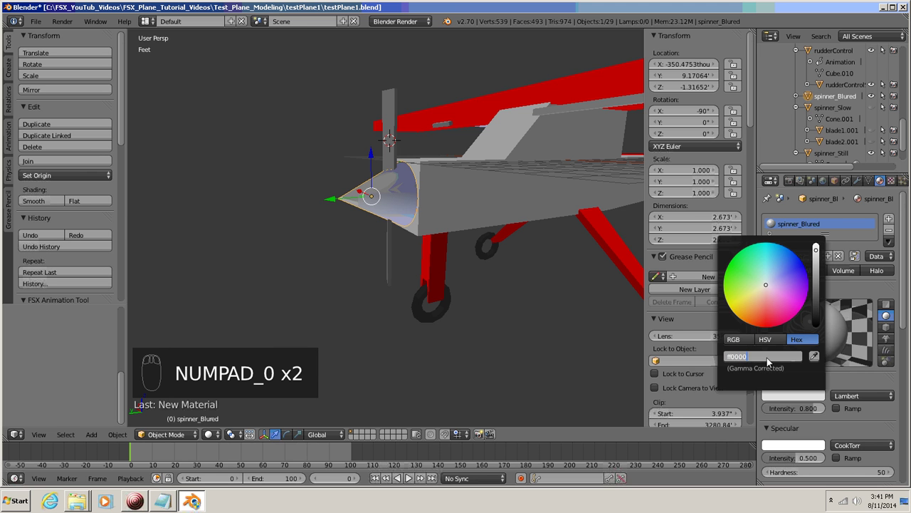
key("Return")
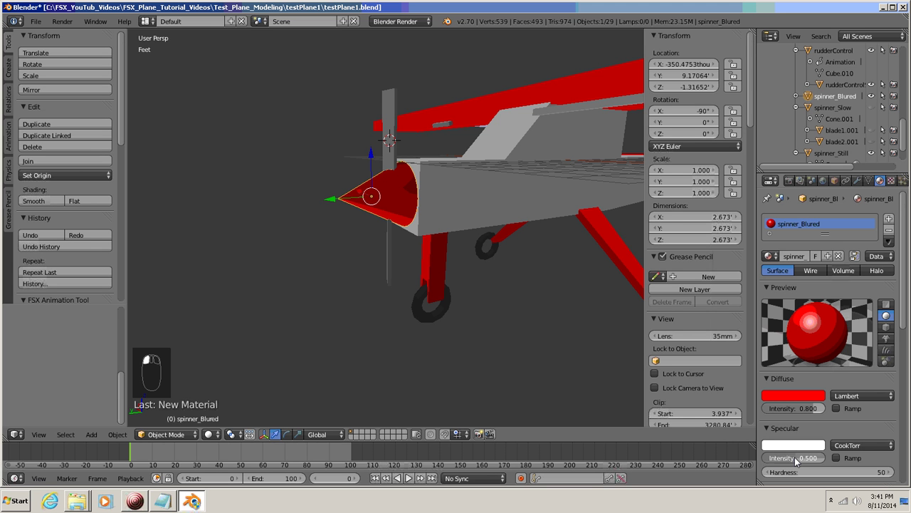
left_click(794, 458)
type("0.15")
key("Return")
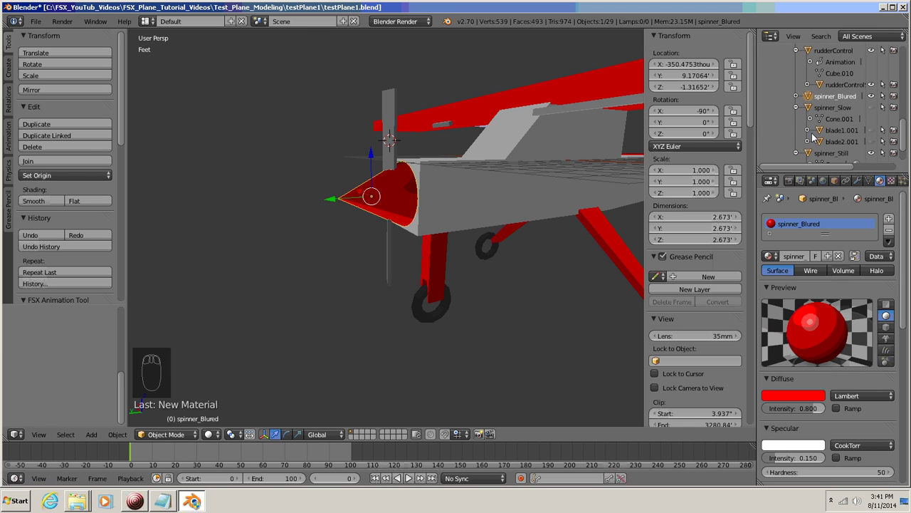
Step: Hide spinner_Still and display the spinner area as wireframe in the left orthographic view
left_click_drag(904, 134, 902, 156)
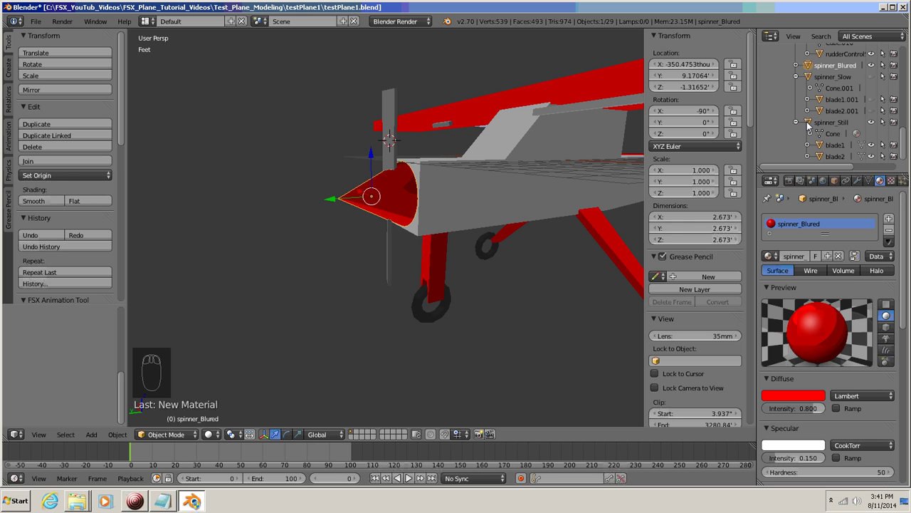
left_click(872, 123)
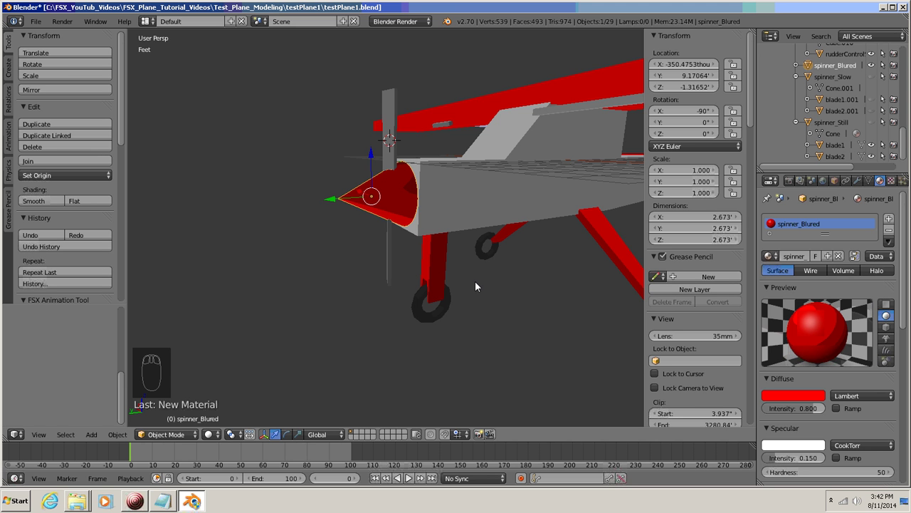
key("ctrl+KP_3")
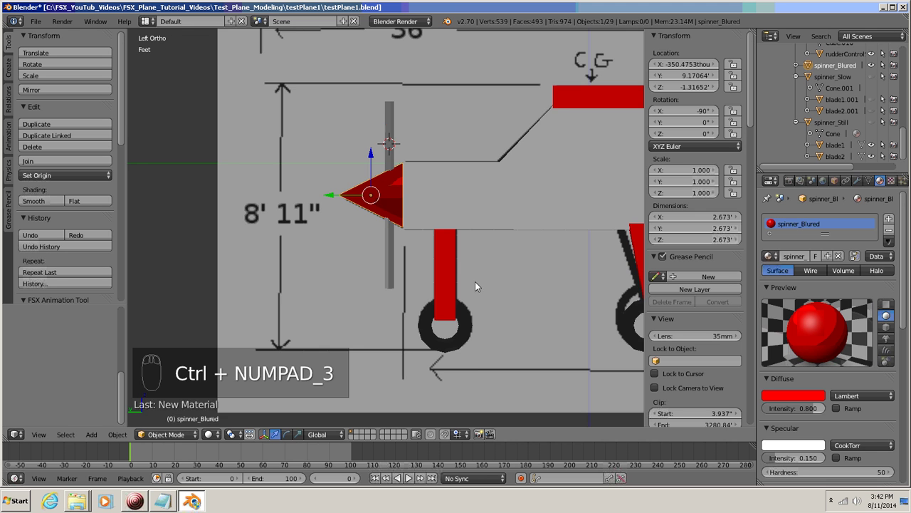
scroll(475, 282, "up", 2)
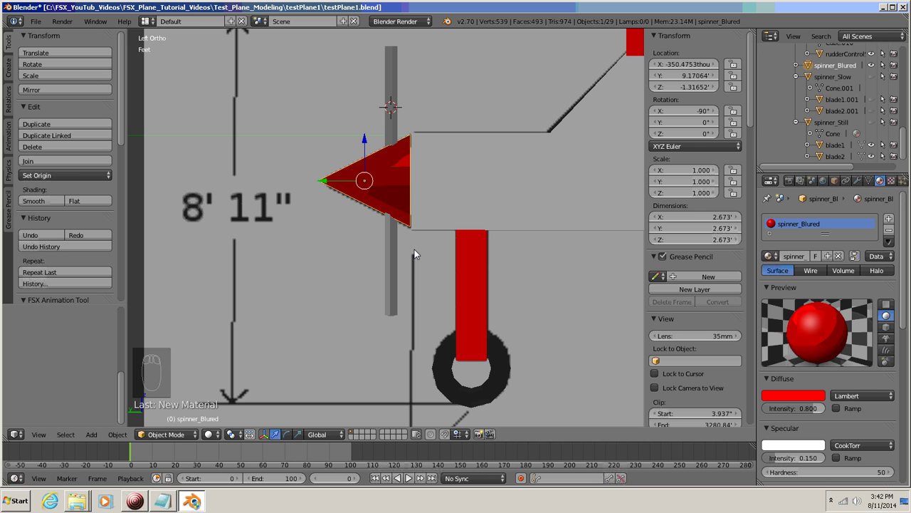
key("z")
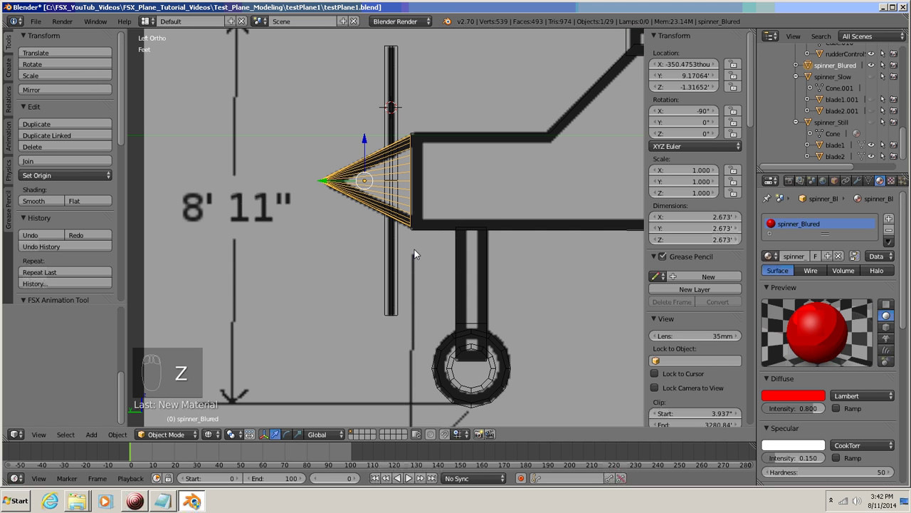
Step: Place the 3D cursor inside the spinner where the two blades meet, and add a plane mesh there
left_click(391, 184)
key("shift+a")
mouse_move(376, 264)
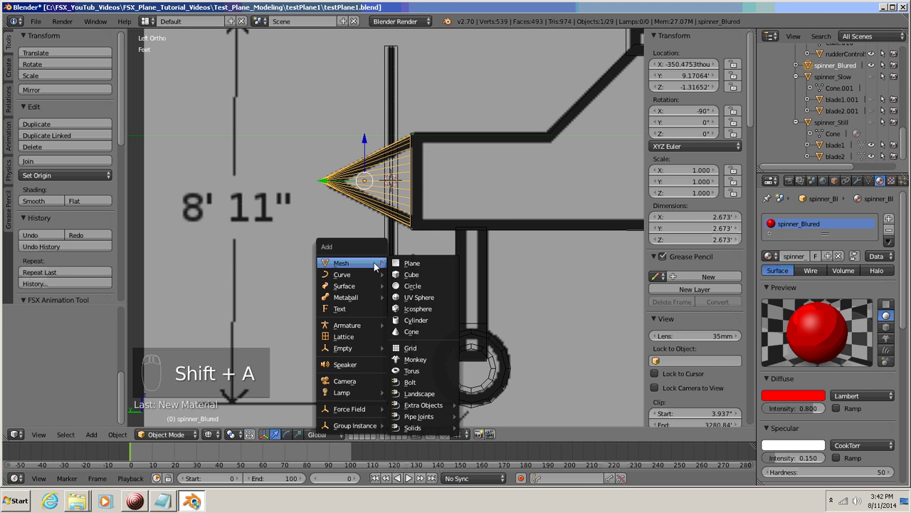
left_click(419, 265)
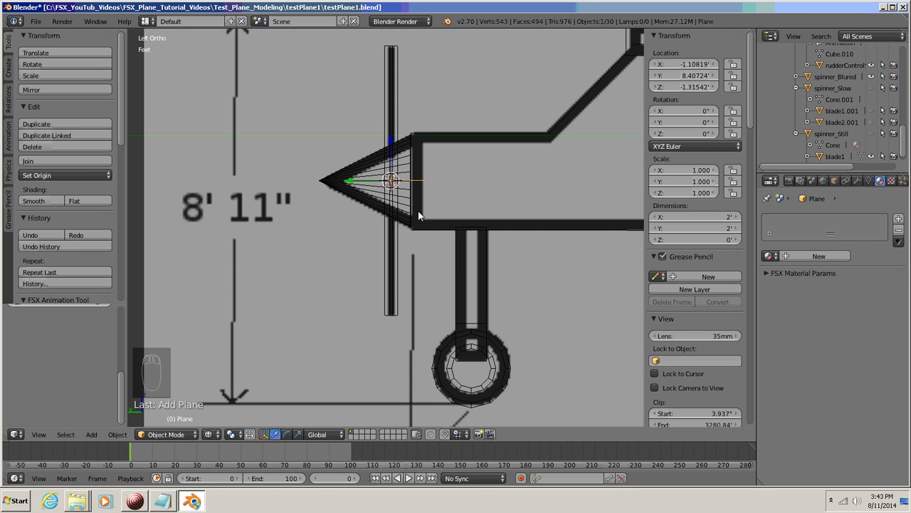
Step: Rotate the new plane 90° about the X axis and scale it by about 4.3 so it extends past both blade tips
key("r")
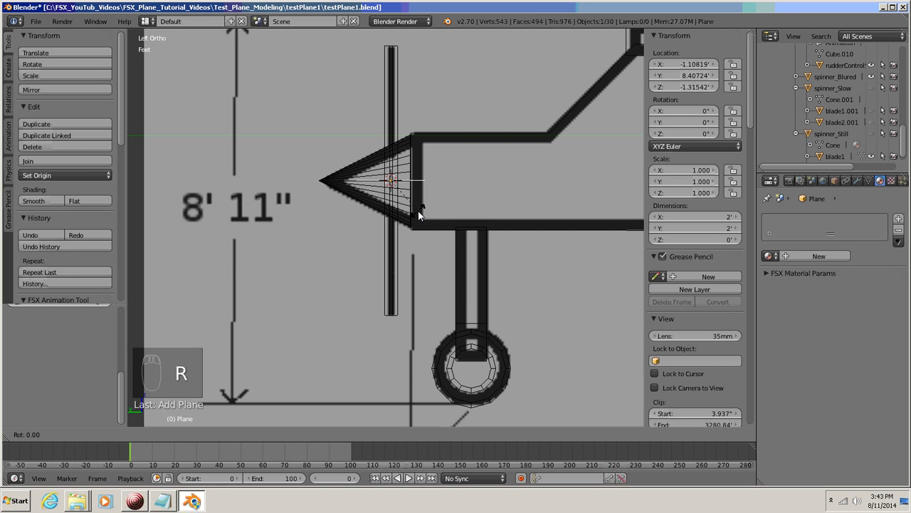
type("x")
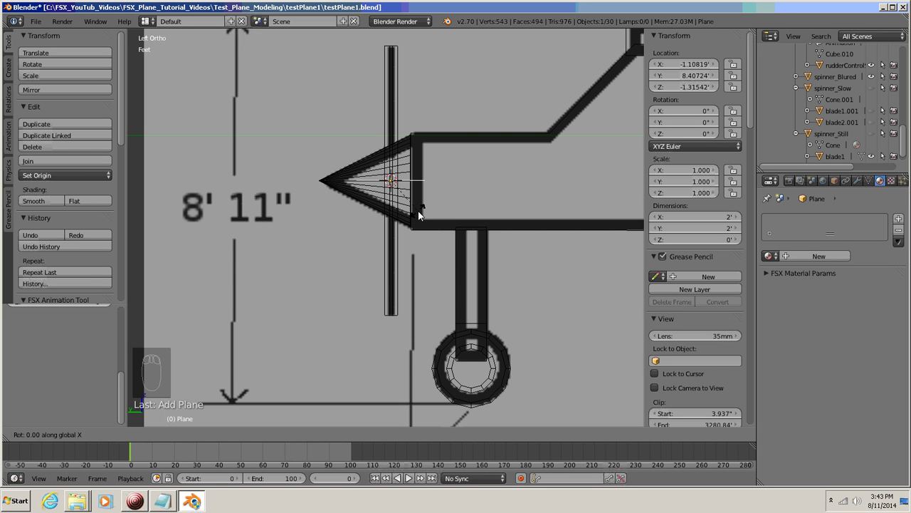
type("90")
key("Return")
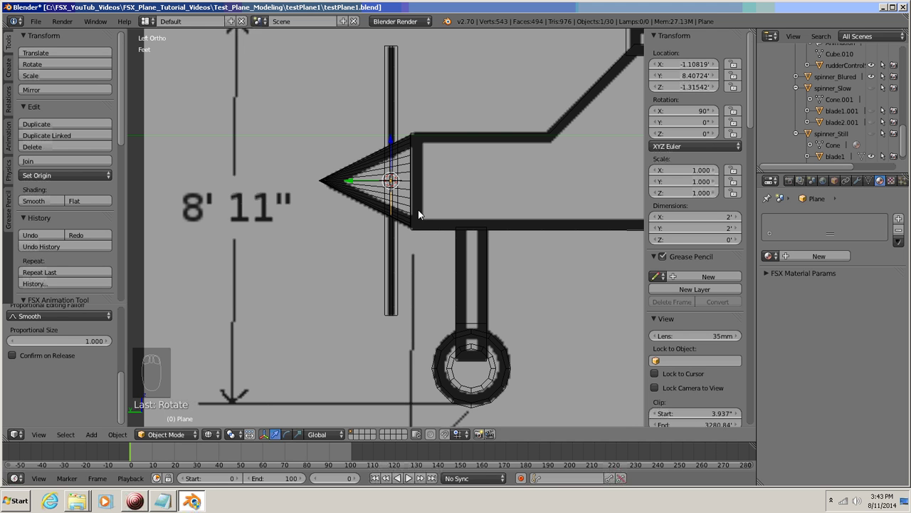
key("s")
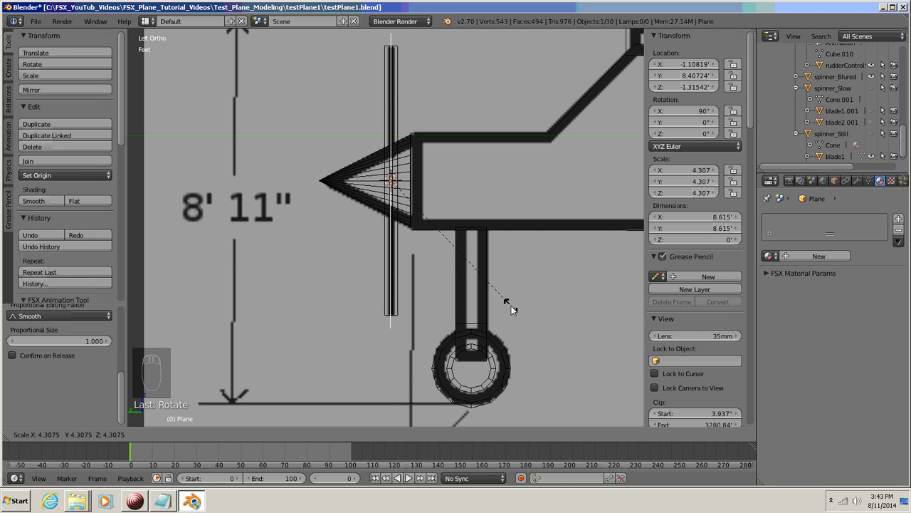
left_click(512, 309)
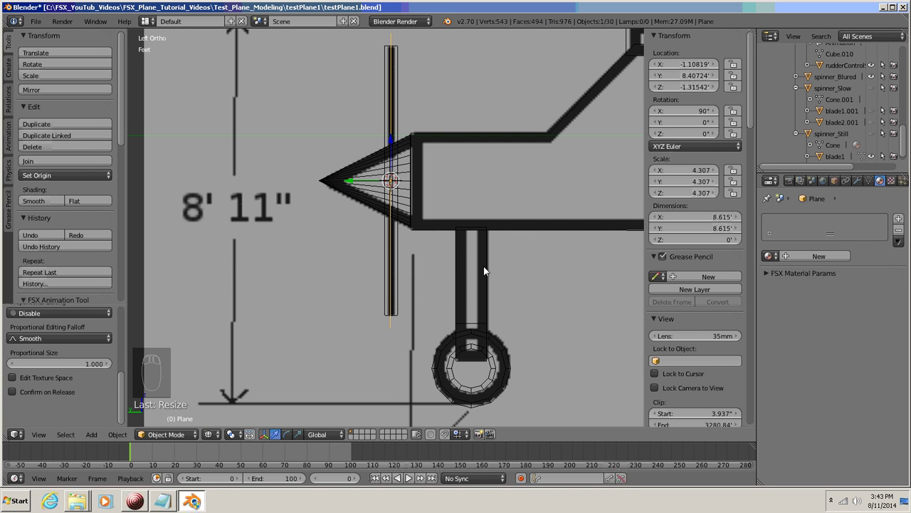
Step: Return the viewport to solid display and enable Textured Solid in the viewport shading options
middle_click_drag(485, 270, 438, 285)
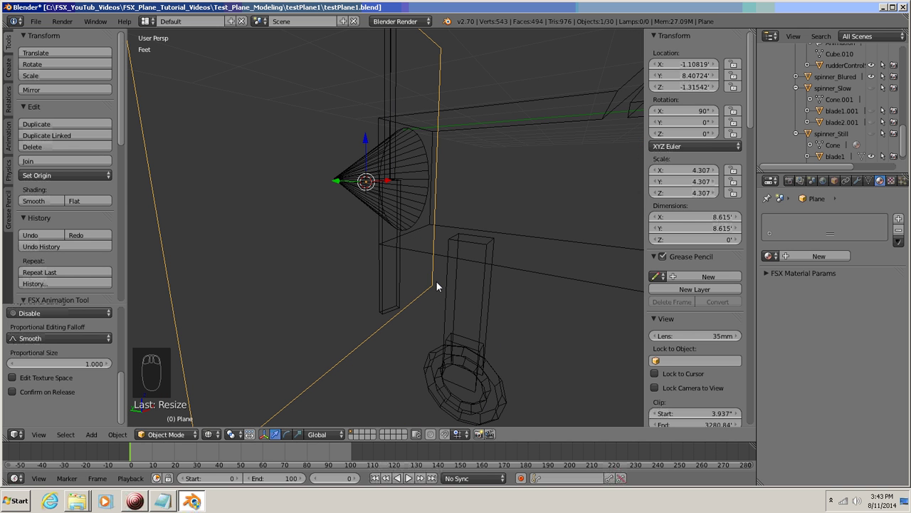
key("z")
mouse_move(435, 280)
middle_mouse_down()
mouse_move(548, 270)
mouse_move(559, 280)
mouse_move(386, 279)
mouse_move(545, 287)
mouse_move(423, 299)
mouse_move(431, 285)
middle_mouse_up()
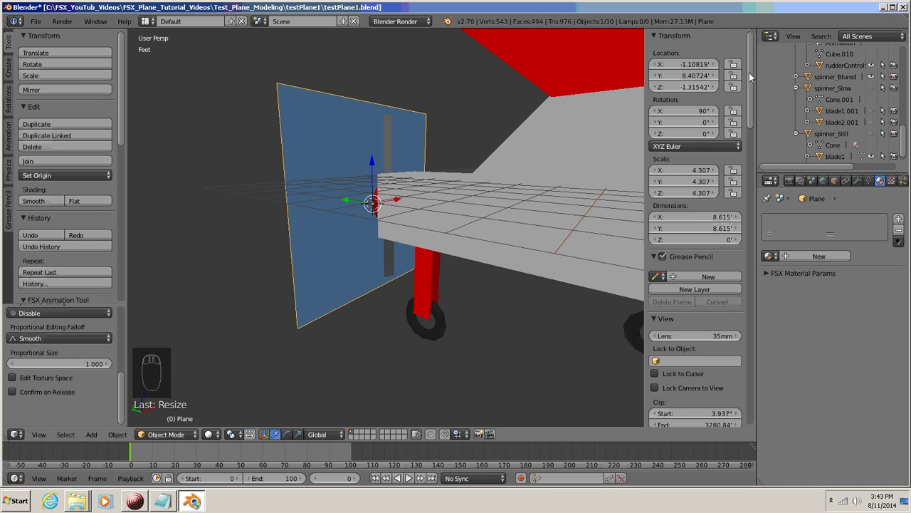
left_click_drag(751, 71, 736, 178)
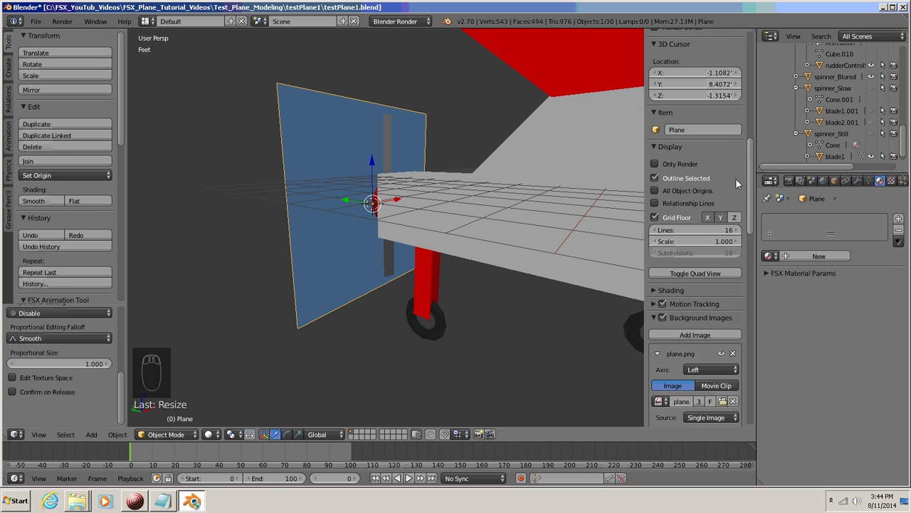
scroll(735, 180, "down", 2)
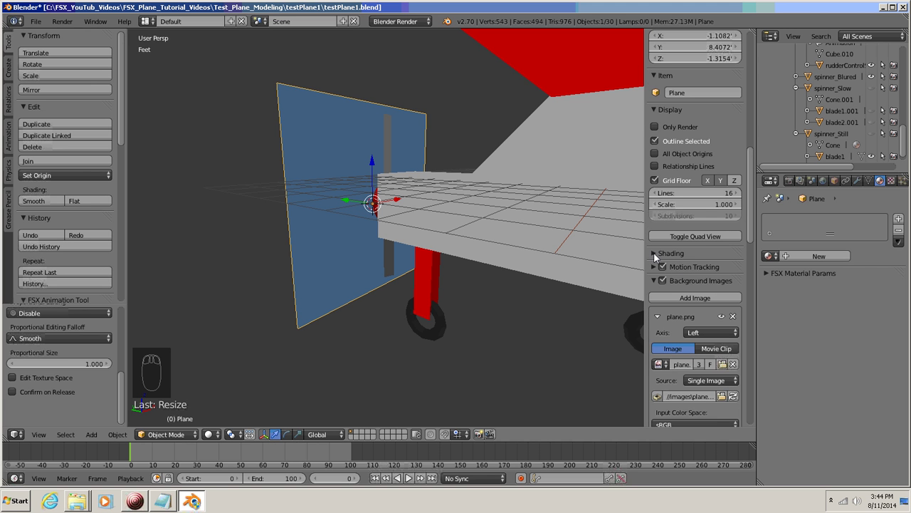
left_click(653, 253)
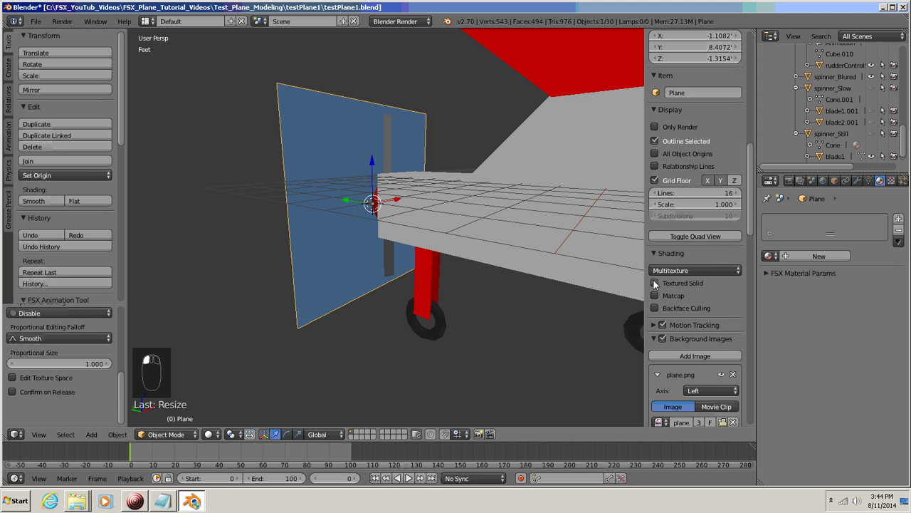
left_click(655, 283)
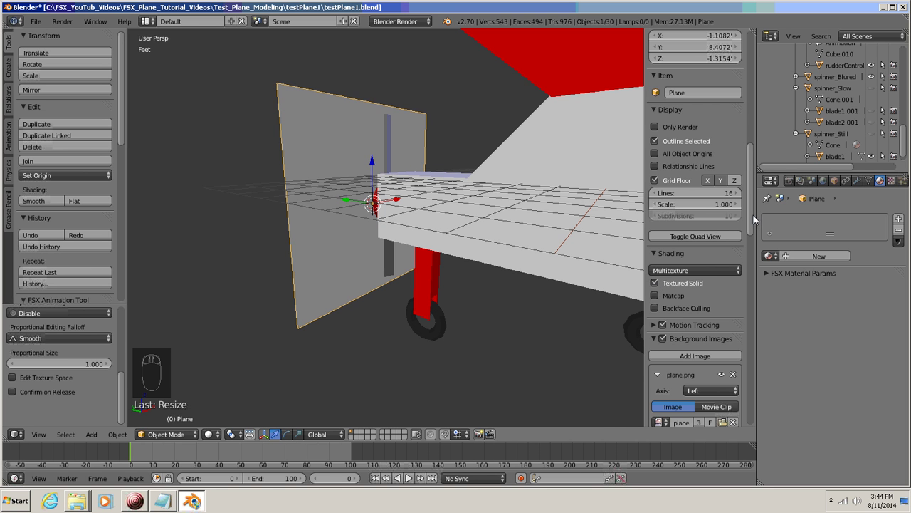
left_click_drag(750, 213, 760, 87)
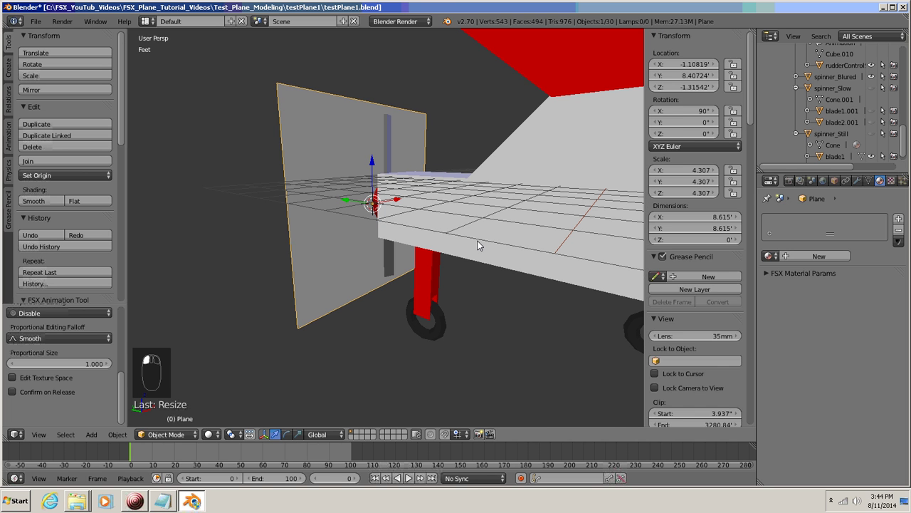
Step: Hide every object except the selected plane and view the plane from the front
mouse_move(444, 250)
middle_mouse_down()
mouse_move(619, 247)
mouse_move(445, 249)
middle_mouse_up()
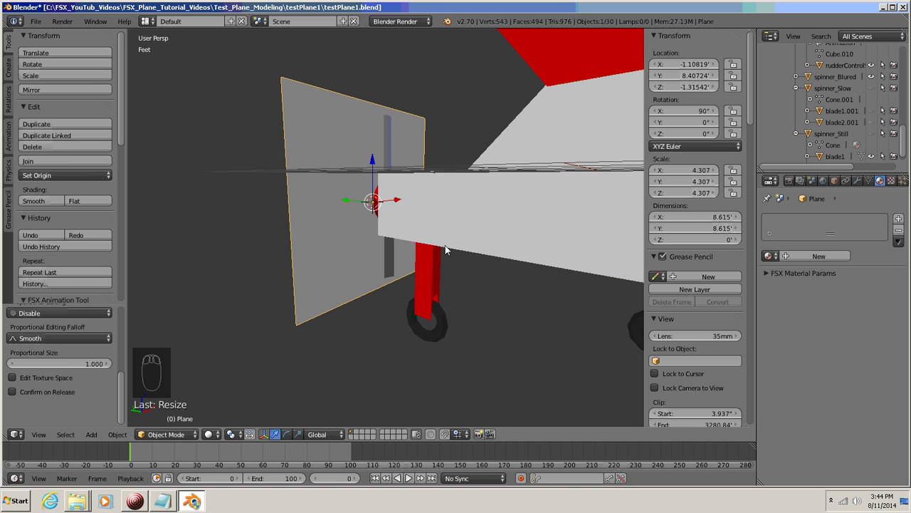
scroll(445, 245, "up", 2)
scroll(445, 245, "down", 2)
key("shift+h")
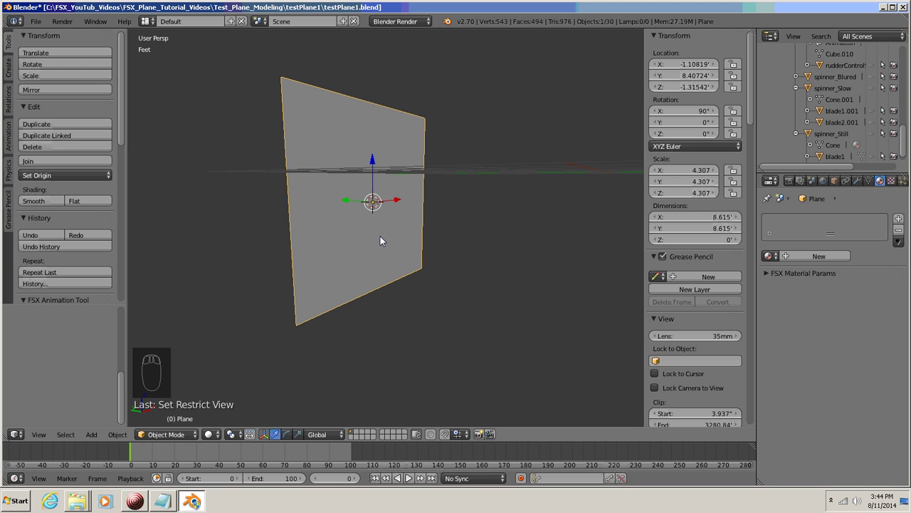
middle_click_drag(380, 236, 352, 240)
middle_click_drag(338, 242, 339, 240)
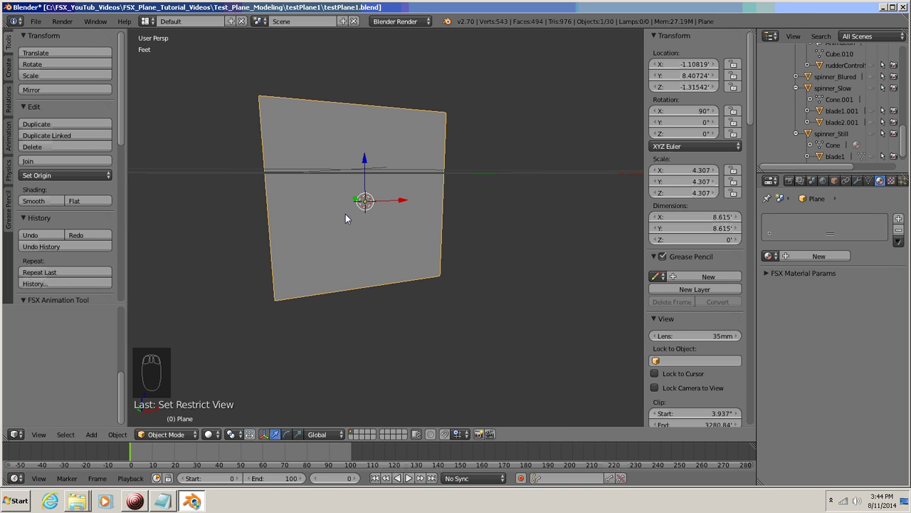
Step: Subdivide the plane's mesh once into four equal faces in Edit Mode
key("Tab")
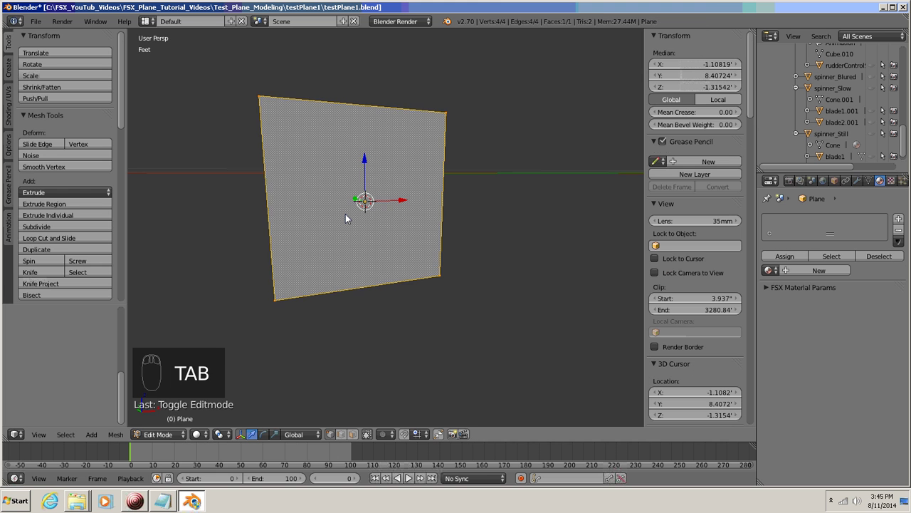
middle_click_drag(346, 213, 473, 194)
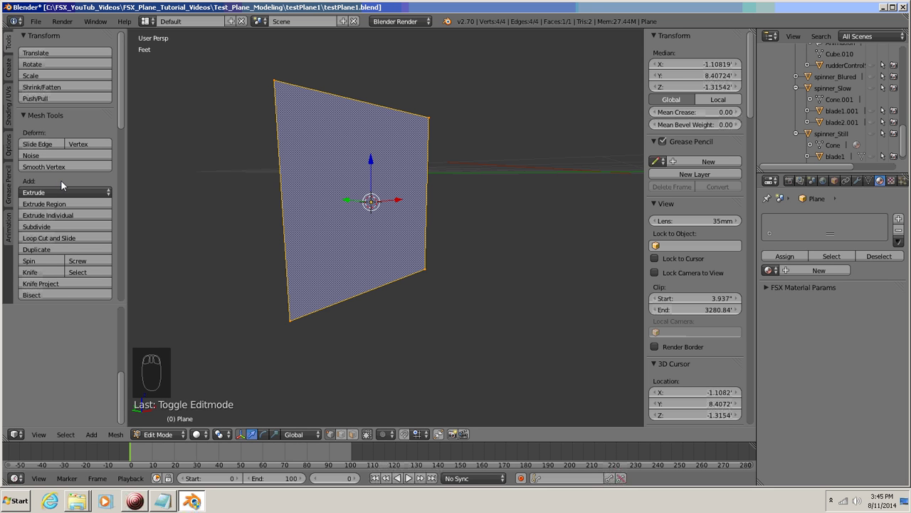
left_click(45, 226)
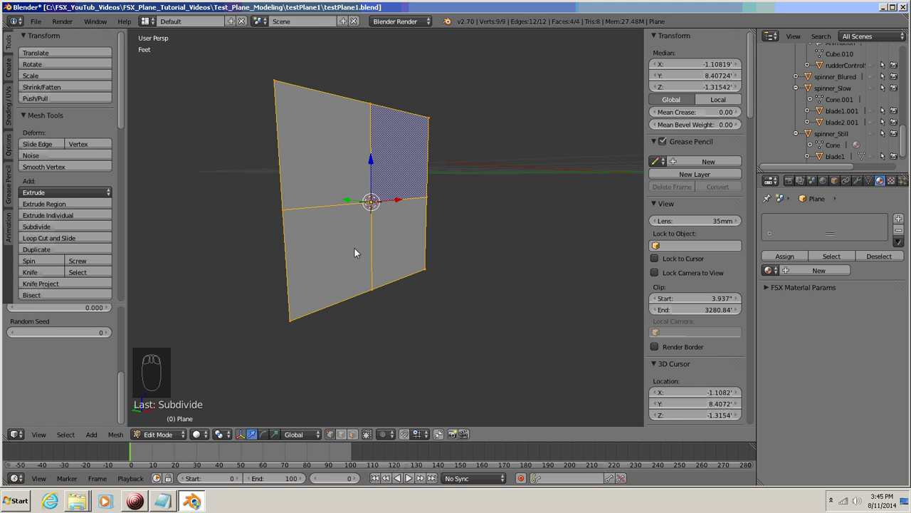
Step: Move only the plane's centre vertex about 2.4 inches along negative Y toward the fuselage, and return to Object Mode
key("a")
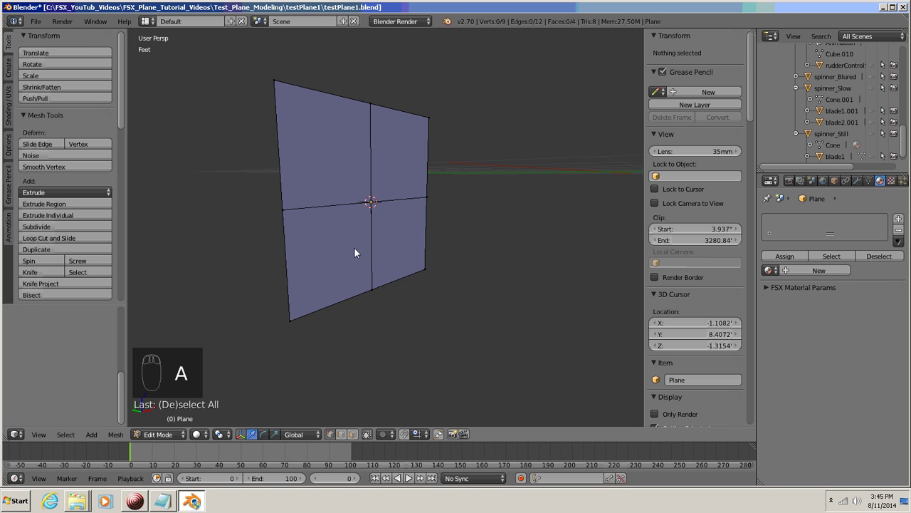
right_click(371, 203)
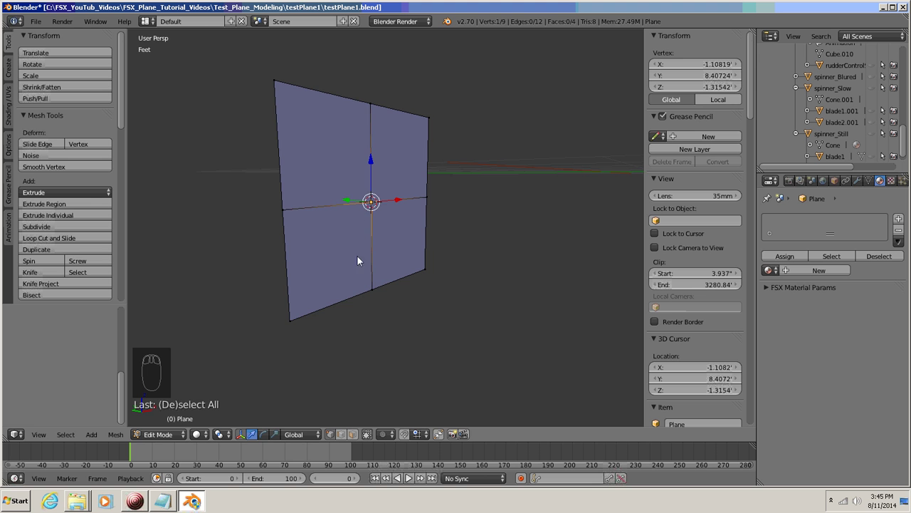
middle_click_drag(359, 258, 413, 253)
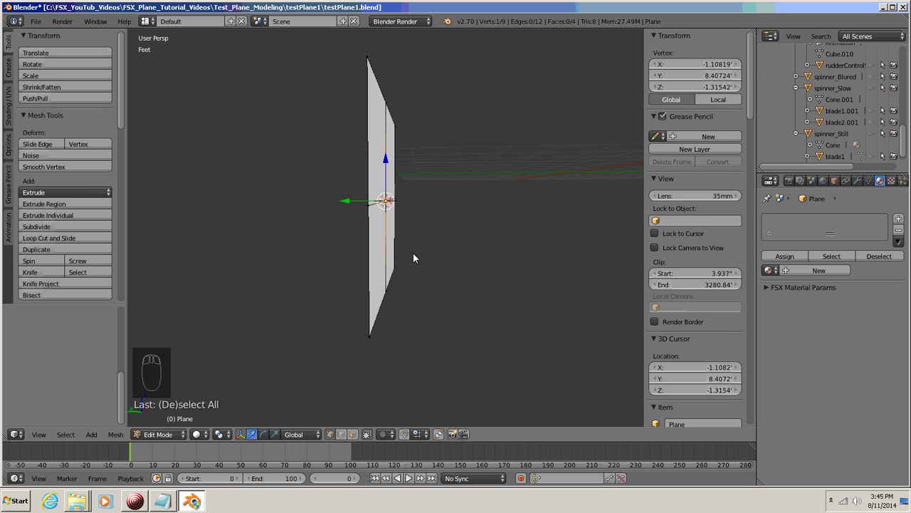
key("ctrl+KP_3")
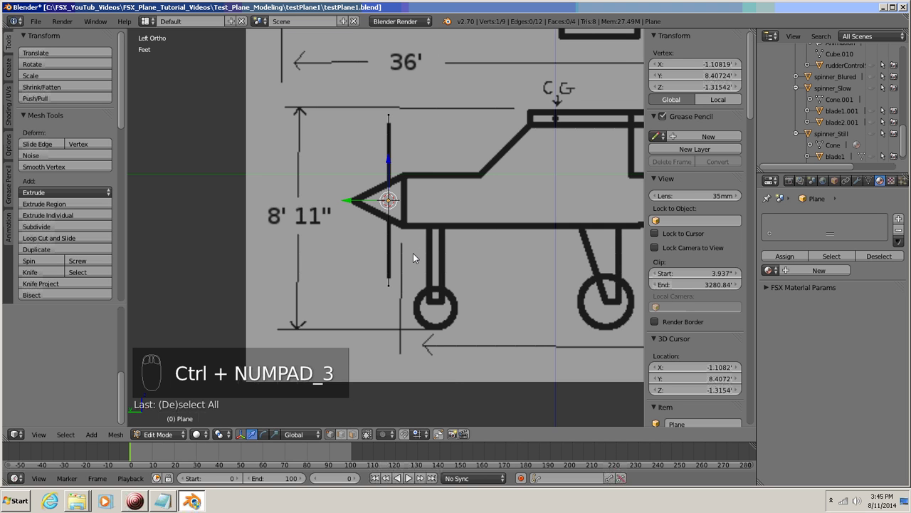
scroll(413, 253, "up", 2)
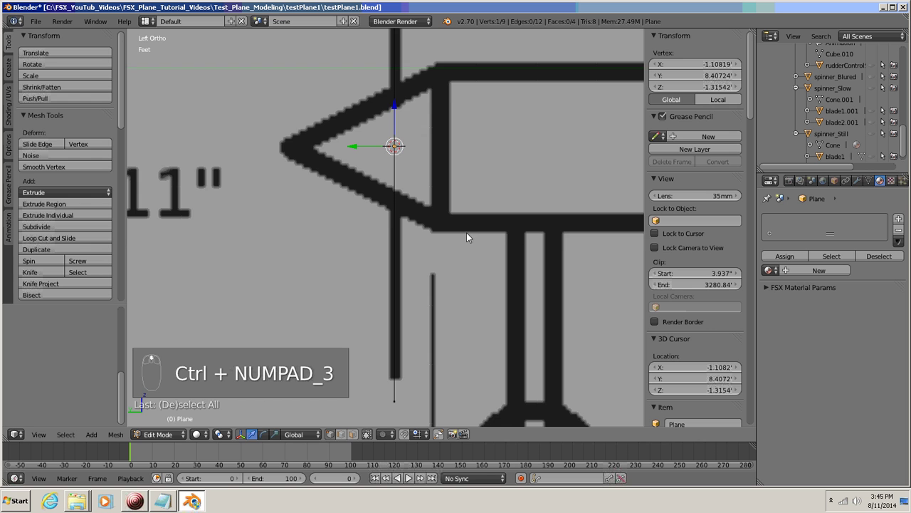
scroll(410, 323, "up", 4)
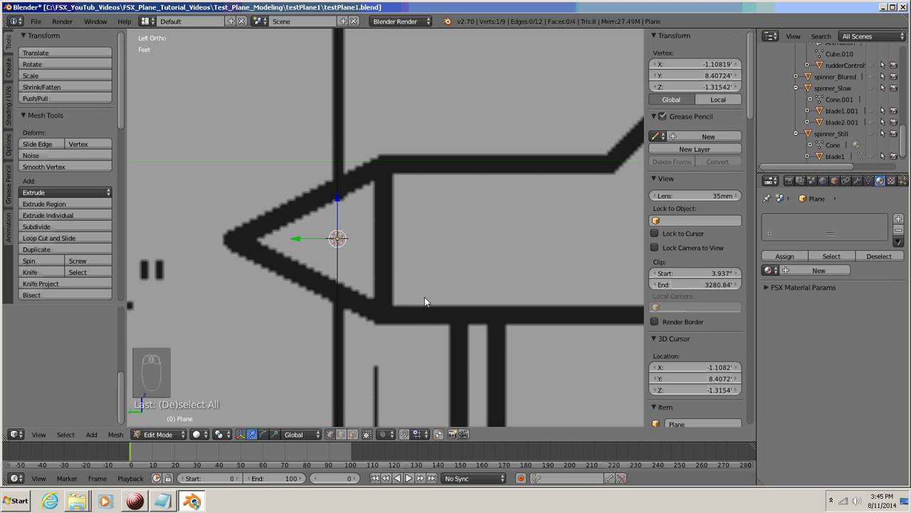
key("g")
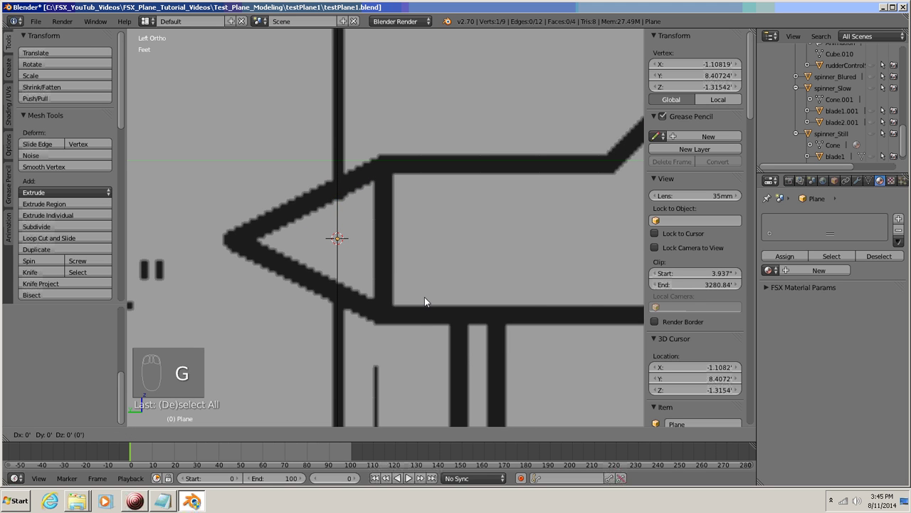
key("y")
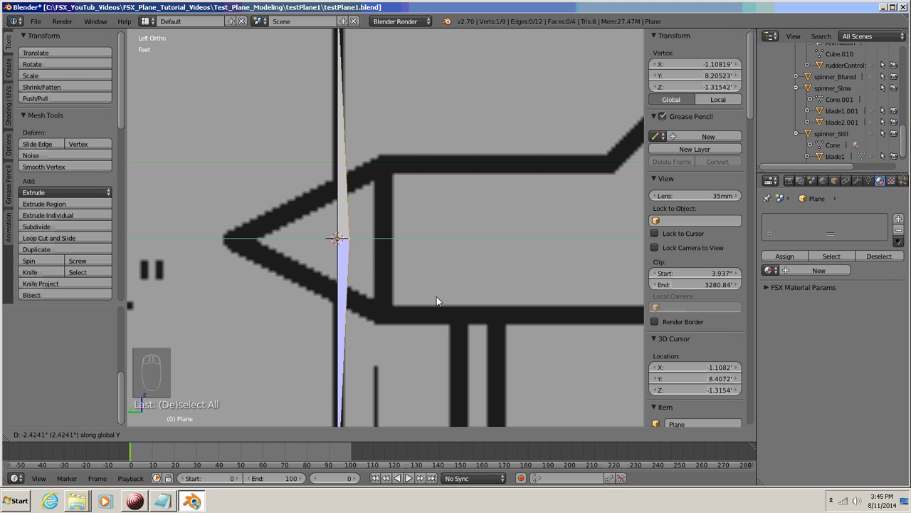
left_click(437, 297)
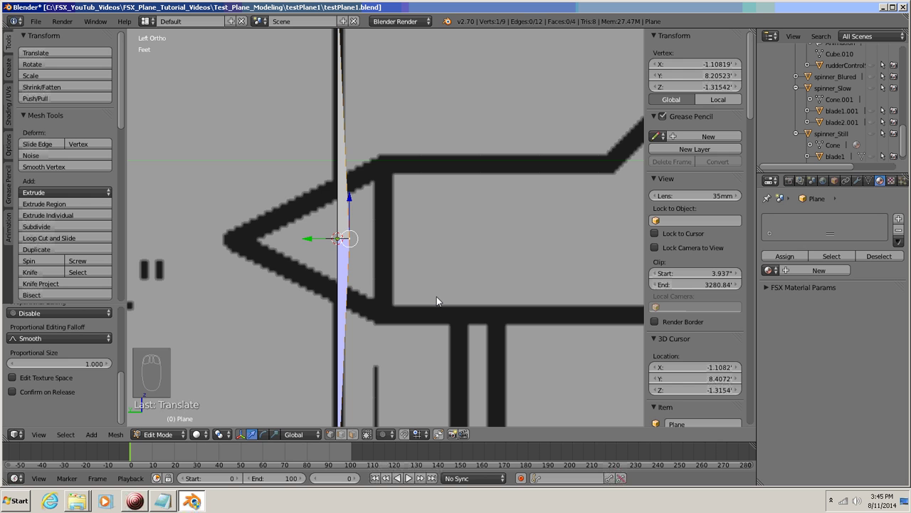
key("a")
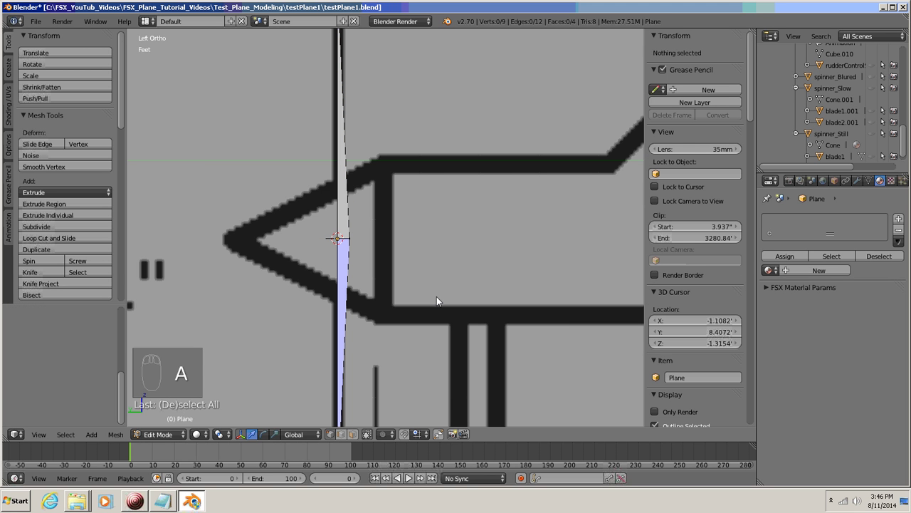
key("Tab")
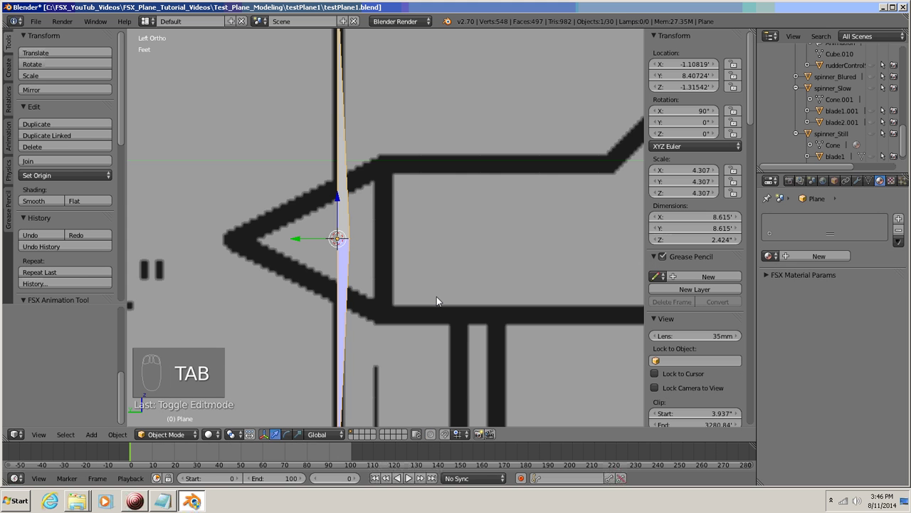
scroll(436, 297, "down", 3)
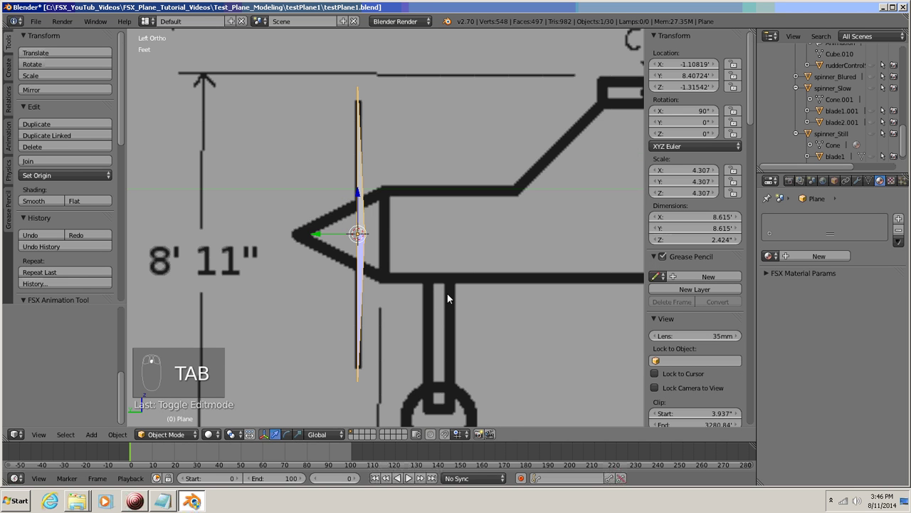
Step: Rename the selected plane object as propBluredBack
middle_click_drag(461, 286, 451, 305)
scroll(441, 299, "down", 3)
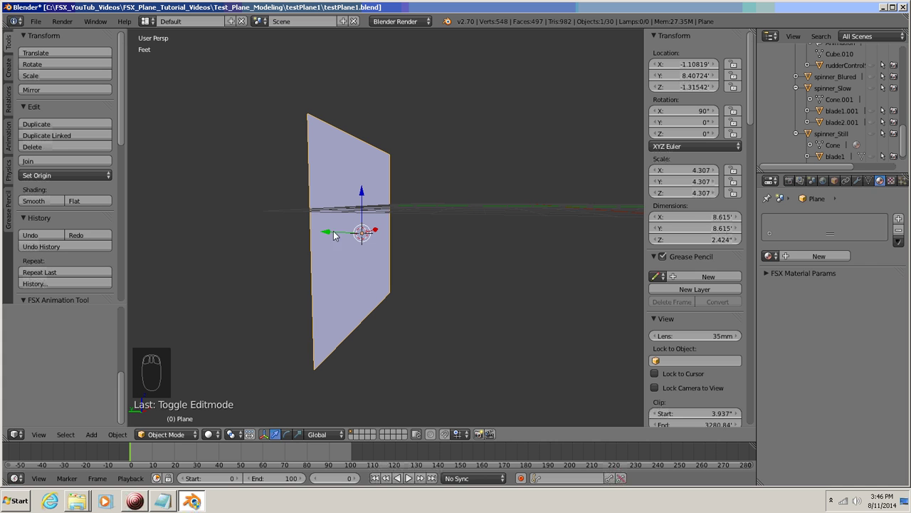
left_click(835, 180)
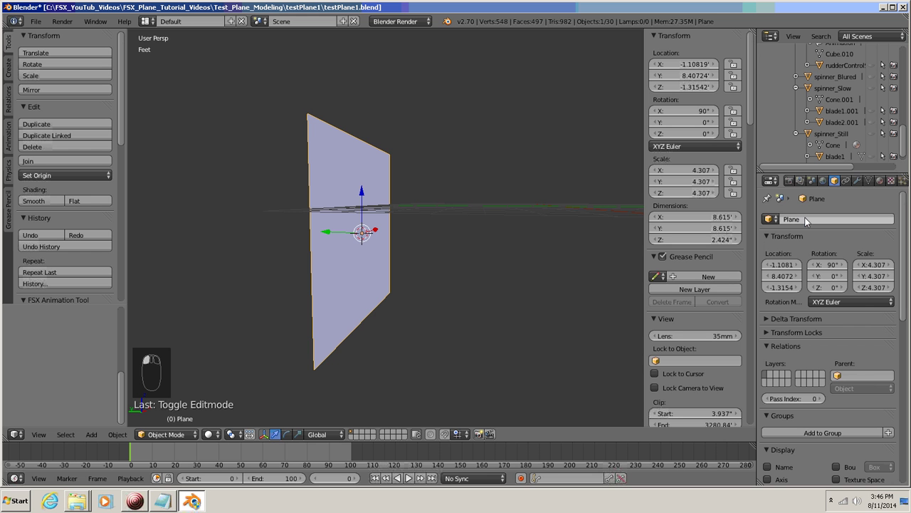
left_click(805, 221)
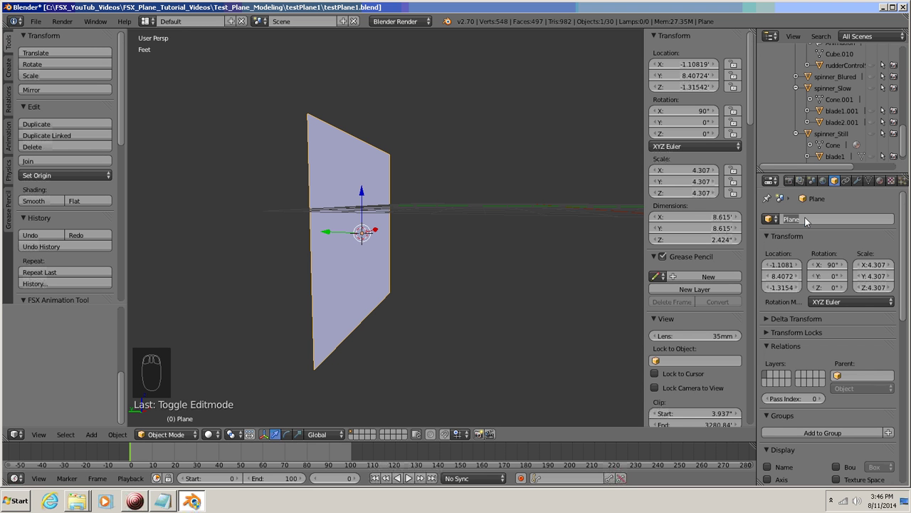
type("propBluredBack")
key("Return")
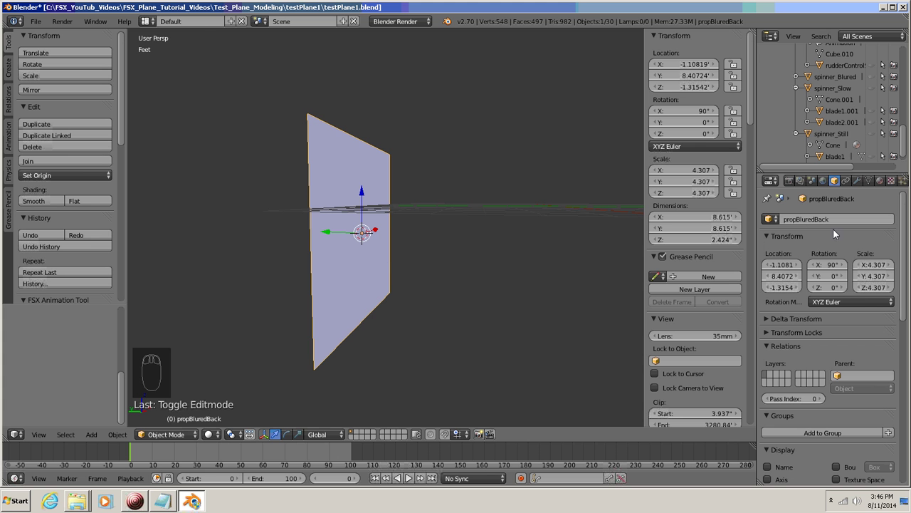
Step: Duplicate the propBluredBack plane in place and rotate the copy 180° about the global Z axis
middle_click_drag(393, 255, 452, 298)
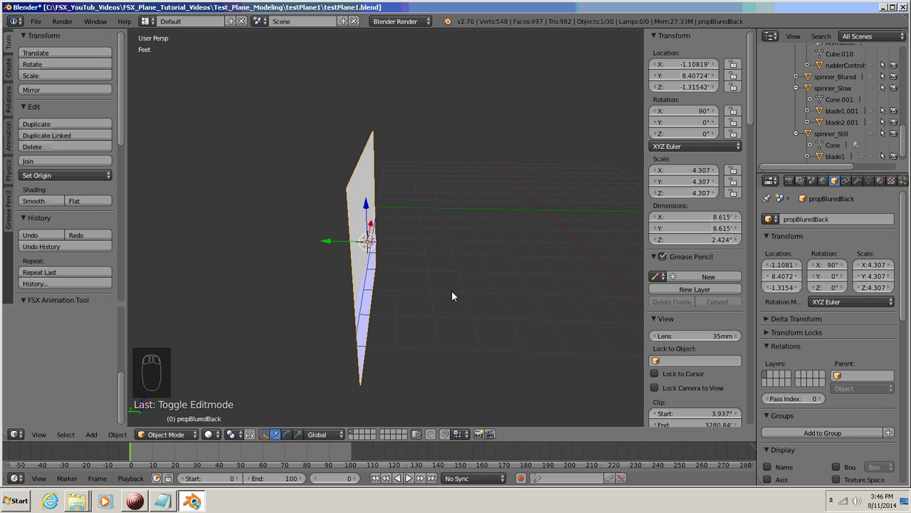
key("shift+d")
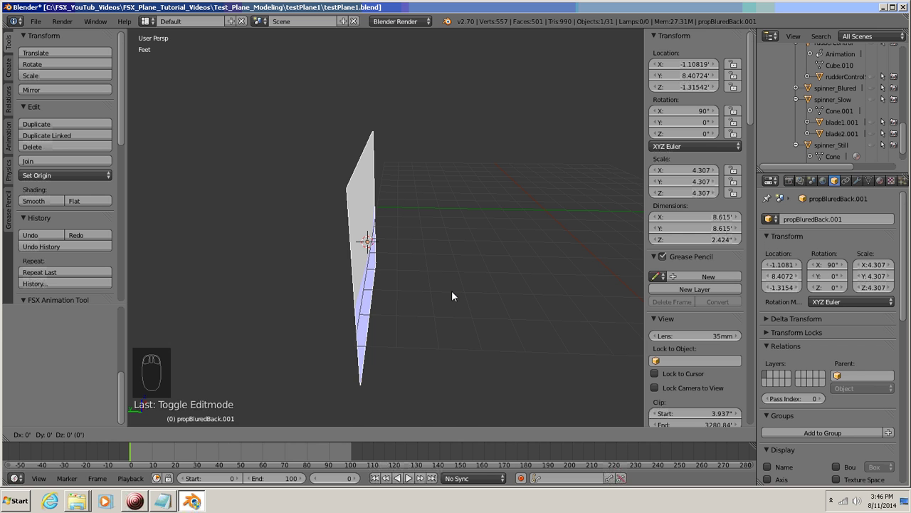
left_click(452, 292)
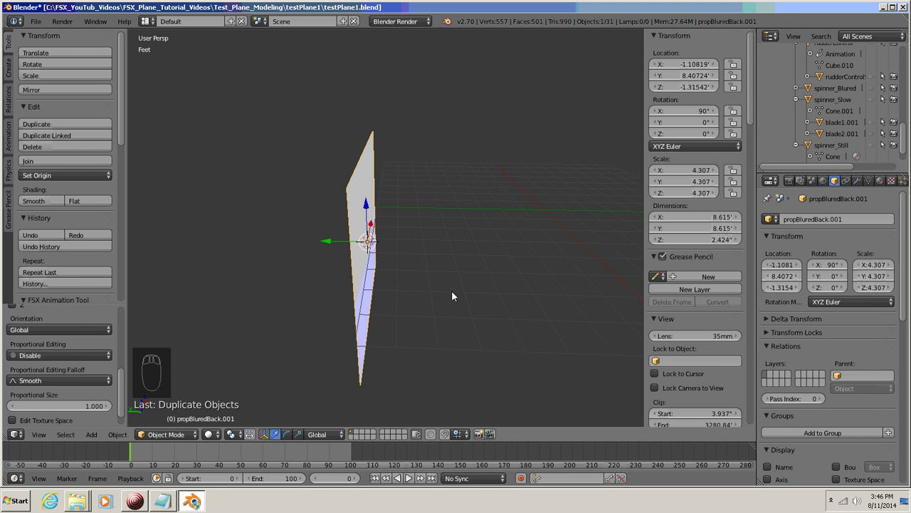
key("r")
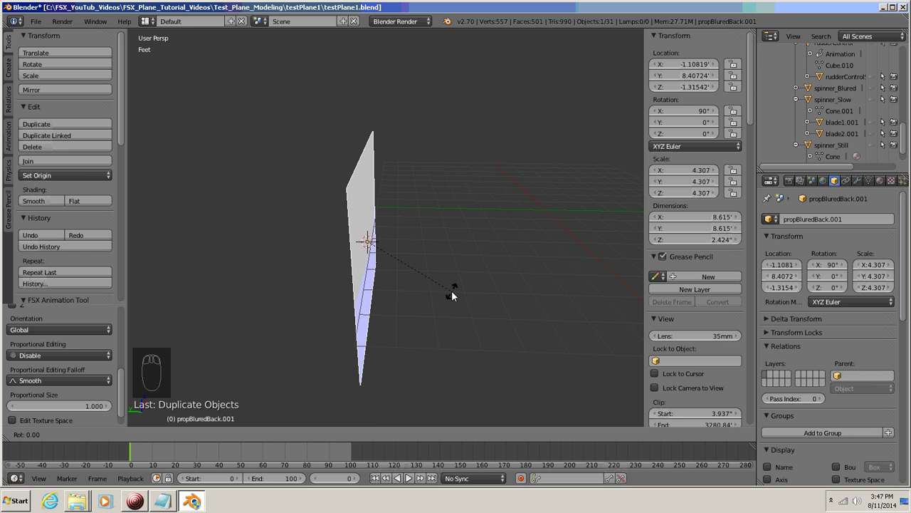
key("z")
type("180")
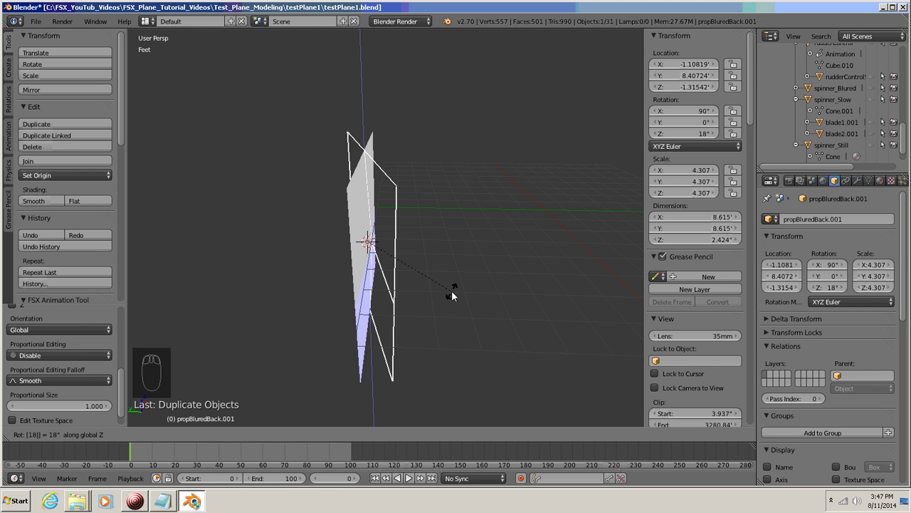
key("Return")
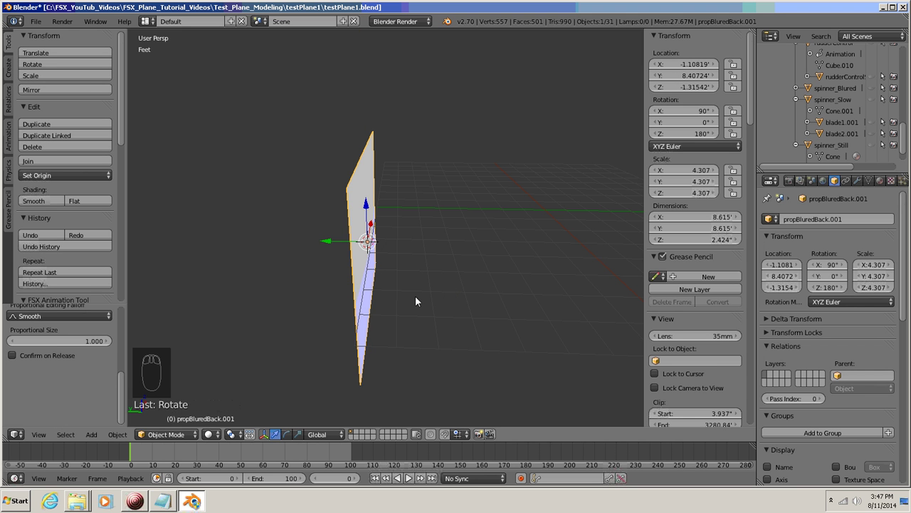
Step: Rename the rotated duplicate plane as propBluredFront
middle_click_drag(421, 298, 428, 270)
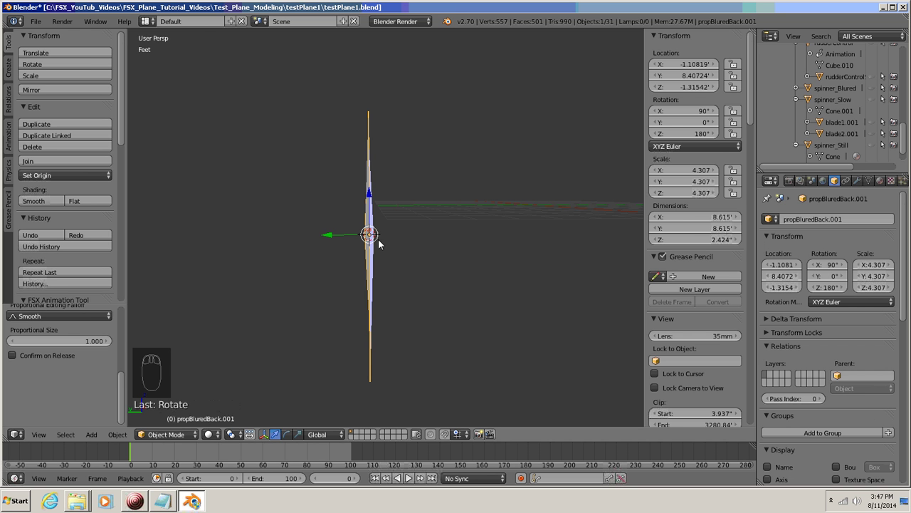
mouse_move(461, 291)
middle_mouse_down()
mouse_move(403, 307)
mouse_move(493, 304)
mouse_move(427, 311)
middle_mouse_up()
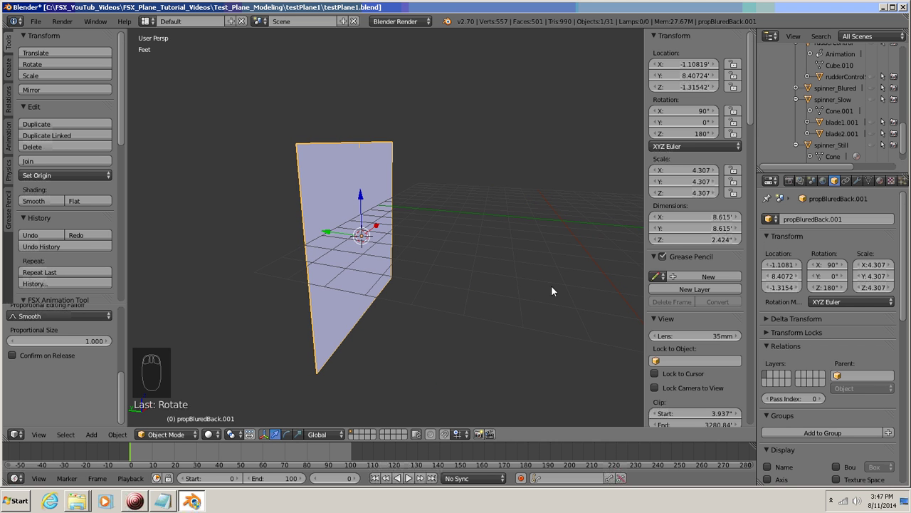
middle_click_drag(478, 270, 541, 271)
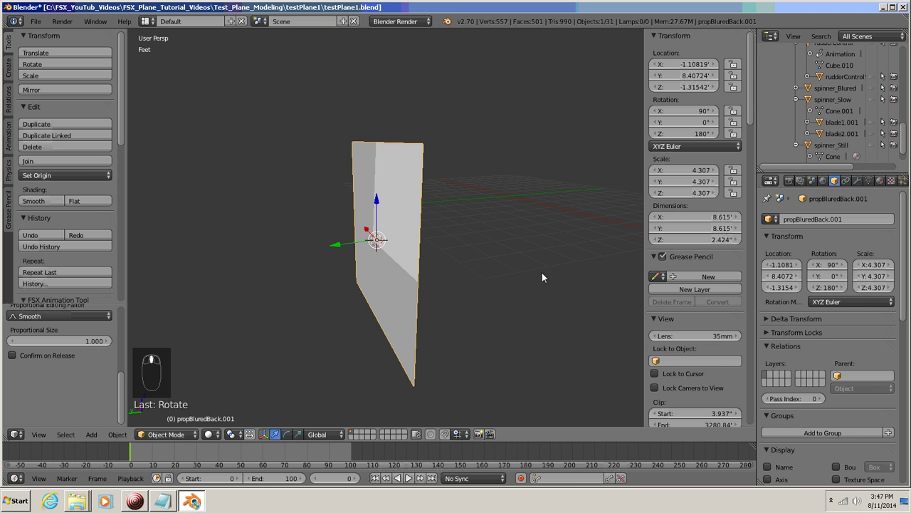
left_click(816, 218)
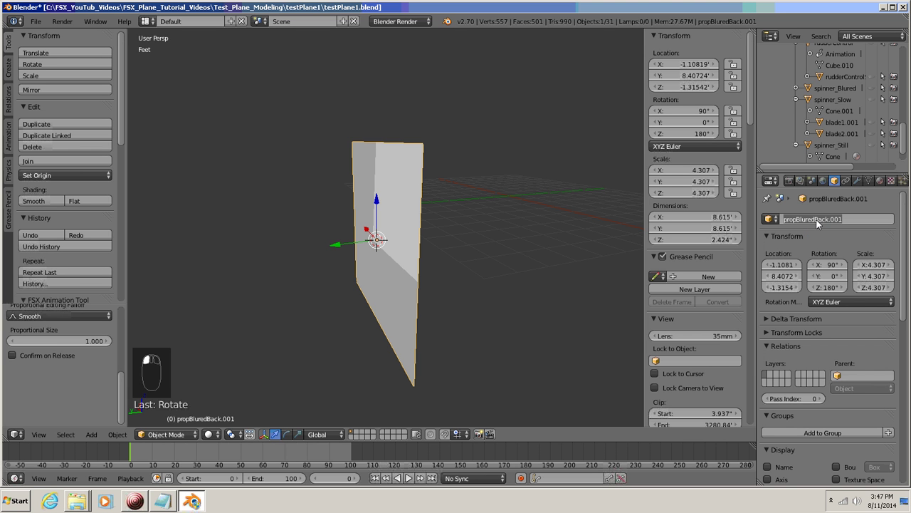
left_click_drag(818, 218, 846, 223)
type("Front")
key("Return")
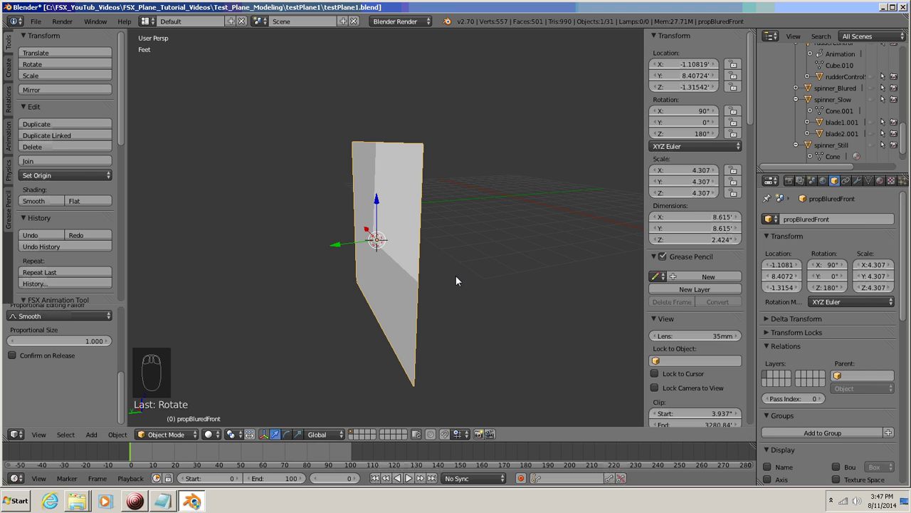
Step: Add propBluredBack and spinner_Blured to the selection and unhide spinner_Blured in the viewport
middle_click_drag(456, 278, 496, 260)
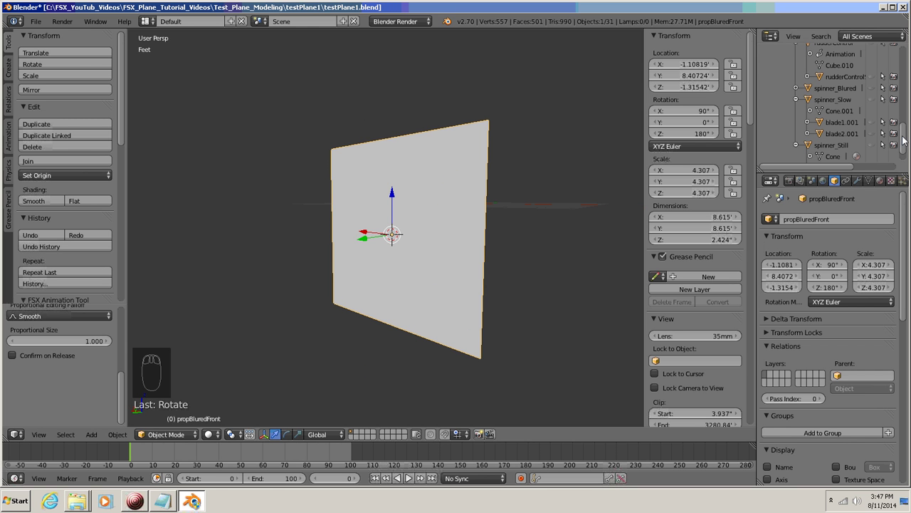
left_click_drag(903, 136, 908, 50)
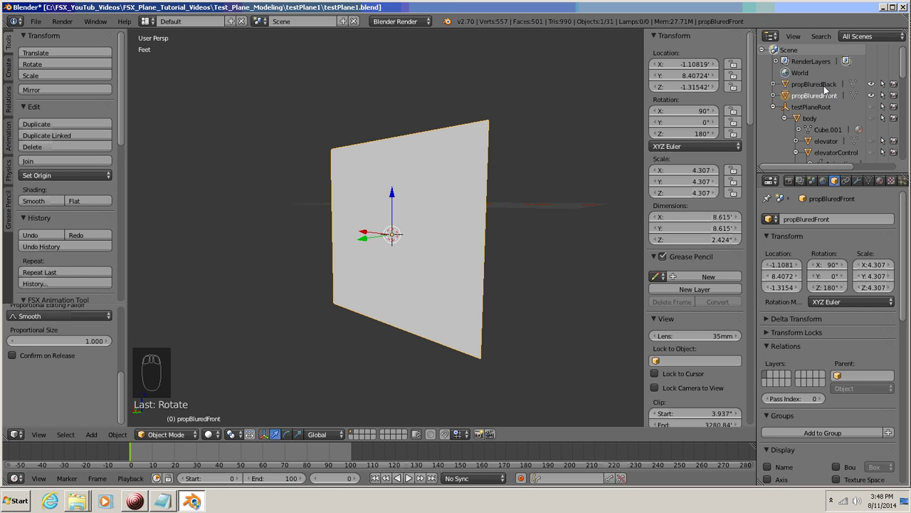
left_click(786, 85, "ctrl")
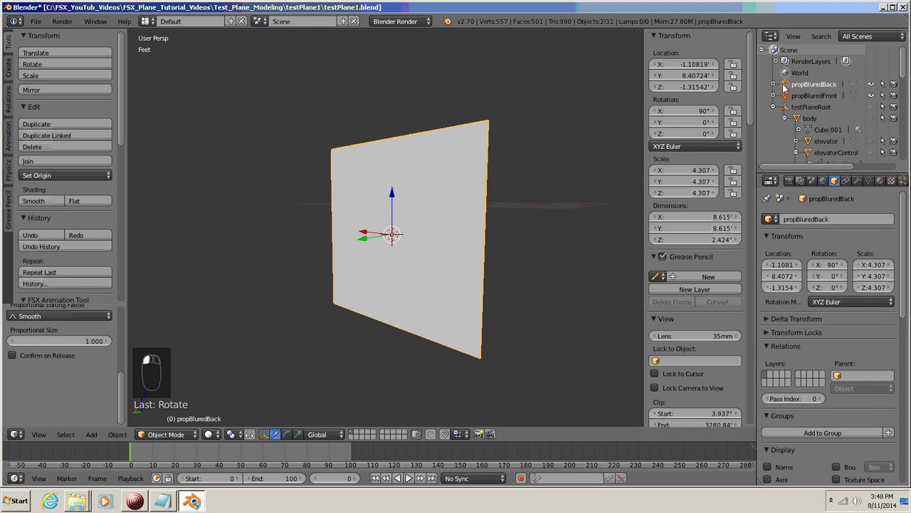
left_click_drag(902, 65, 897, 142)
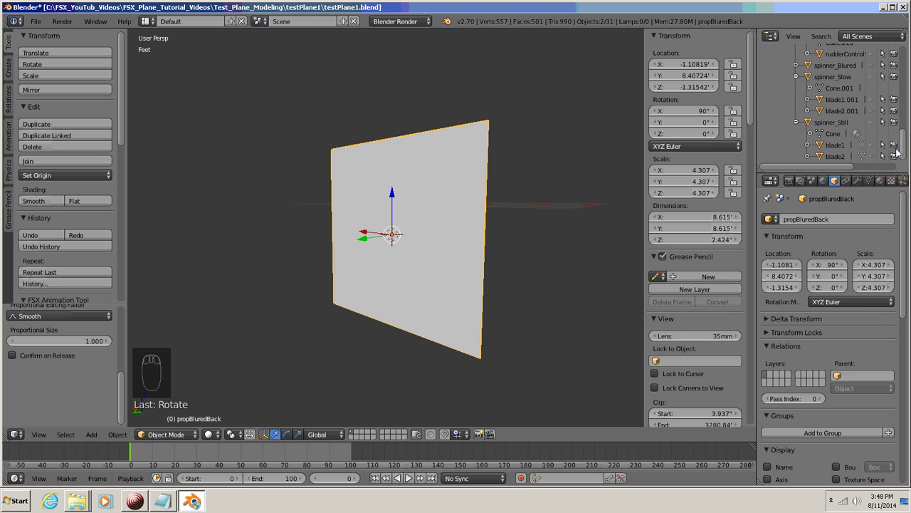
left_click(809, 65)
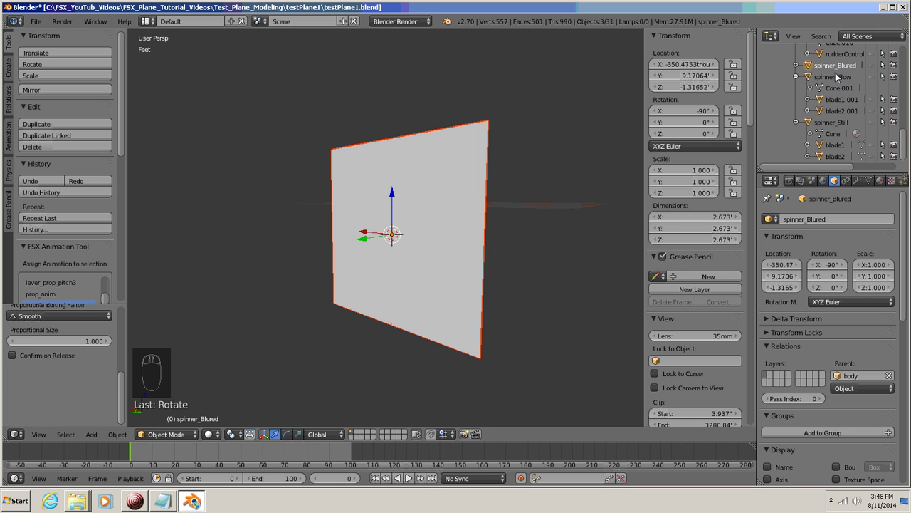
left_click(871, 66)
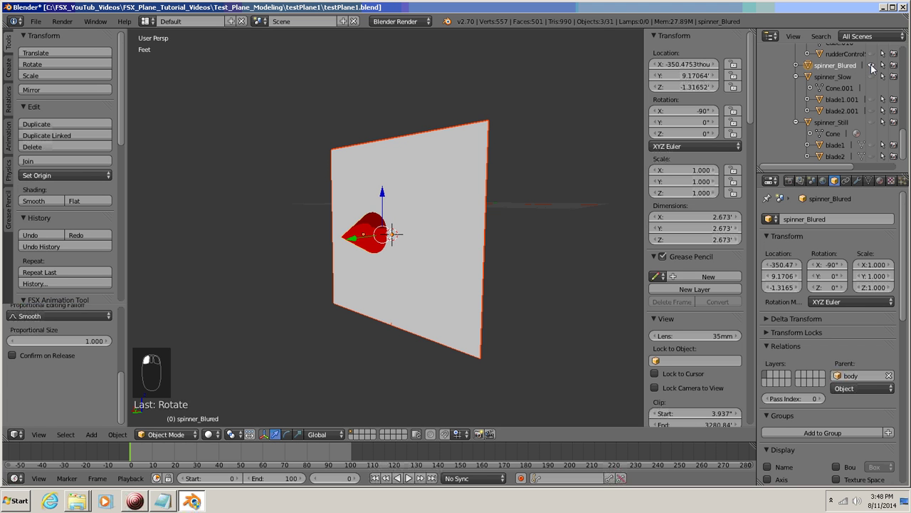
mouse_move(387, 321)
middle_mouse_down()
mouse_move(456, 320)
mouse_move(405, 320)
mouse_move(390, 333)
mouse_move(456, 322)
mouse_move(443, 387)
mouse_move(452, 336)
mouse_move(382, 360)
mouse_move(435, 422)
mouse_move(437, 41)
mouse_move(442, 399)
mouse_move(366, 344)
mouse_move(448, 344)
mouse_move(437, 332)
mouse_move(445, 315)
mouse_move(452, 320)
middle_mouse_up()
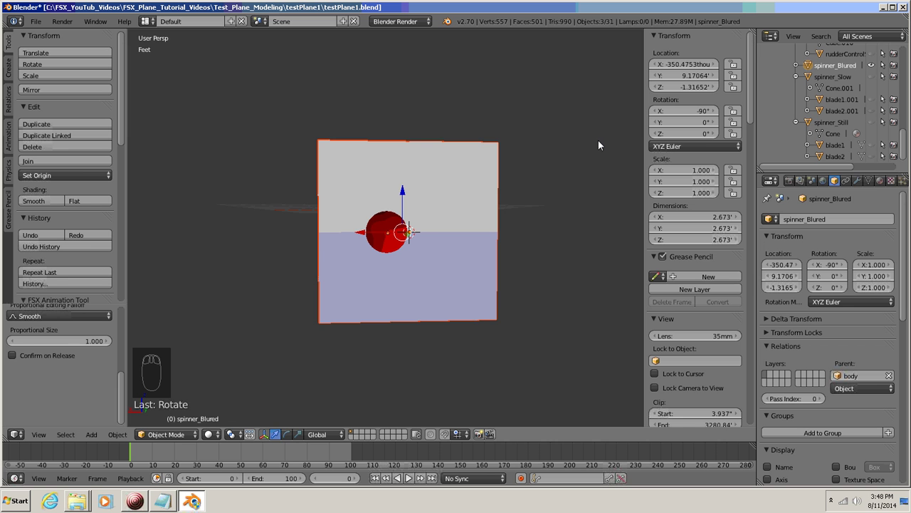
Step: Select only propBluredBack and propBluredFront and move them along X to about 5.8 thou, centring them on the spinner in back view
key("a")
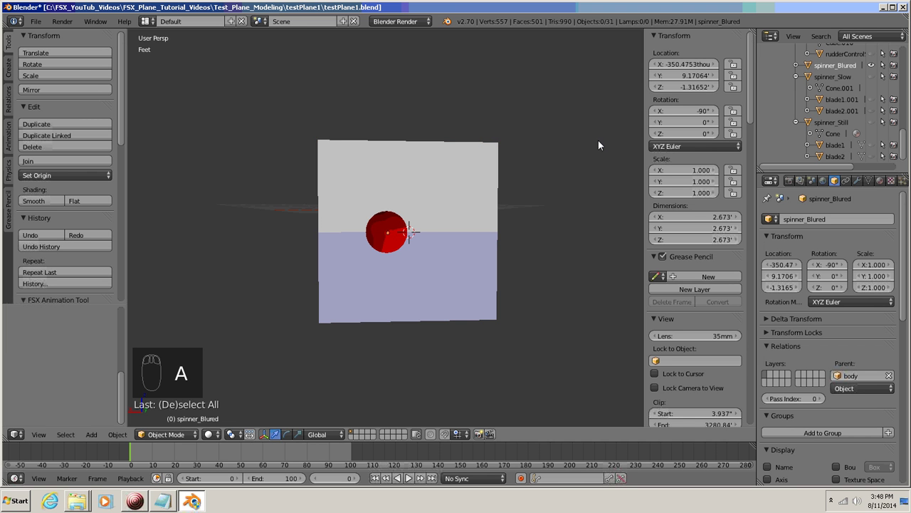
scroll(906, 150, "up", 5)
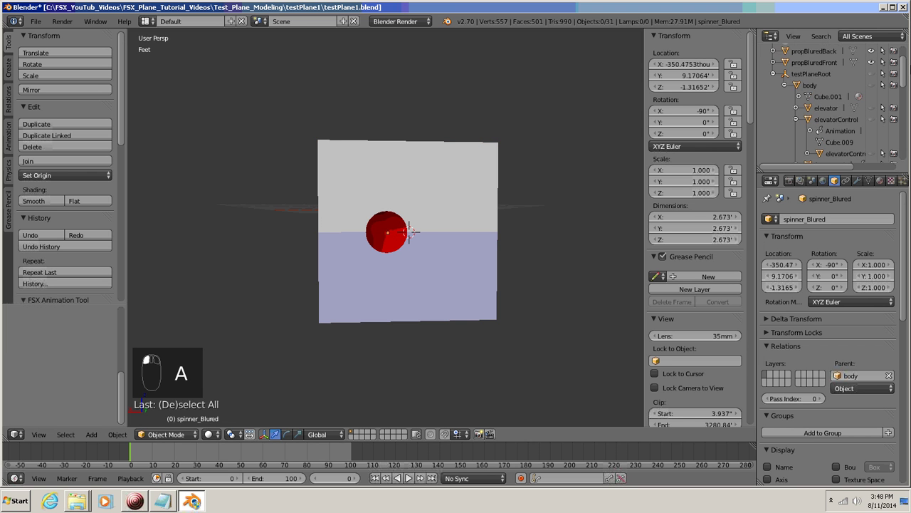
scroll(786, 83, "up", 3)
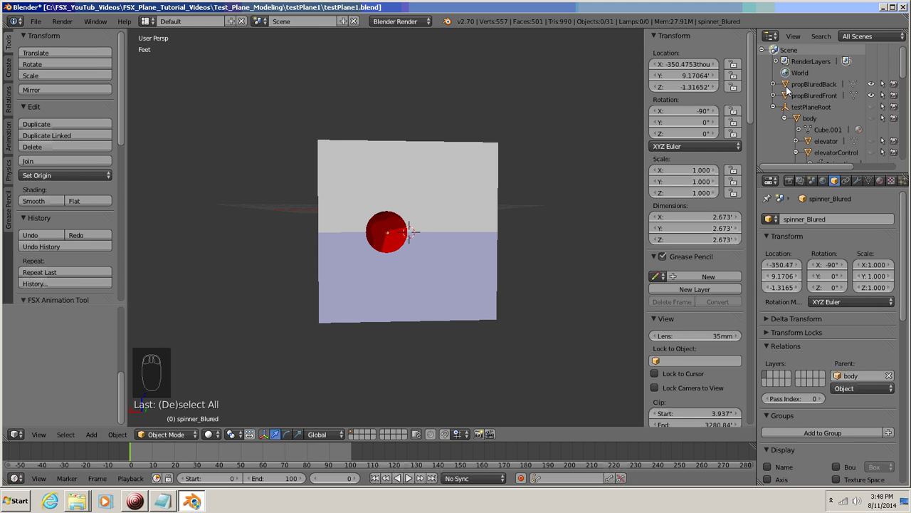
left_click(834, 83)
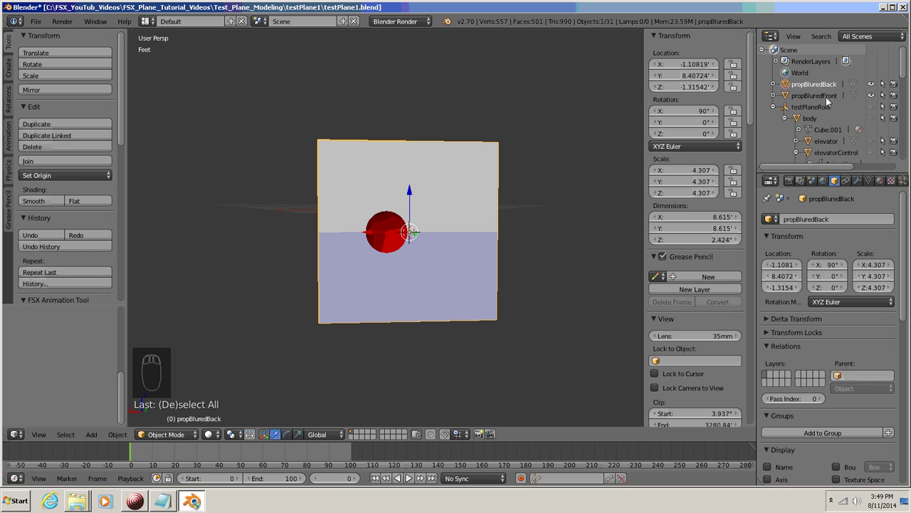
left_click(815, 95, "ctrl")
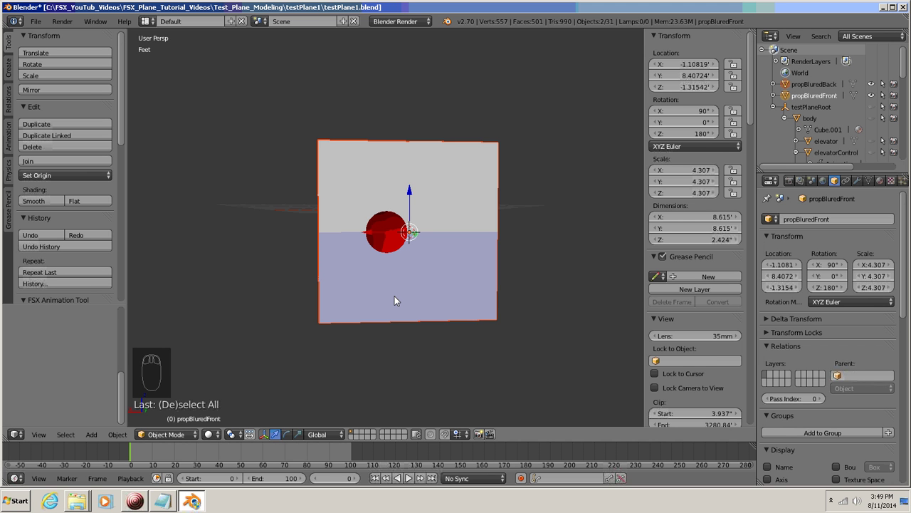
key("ctrl+KP_1")
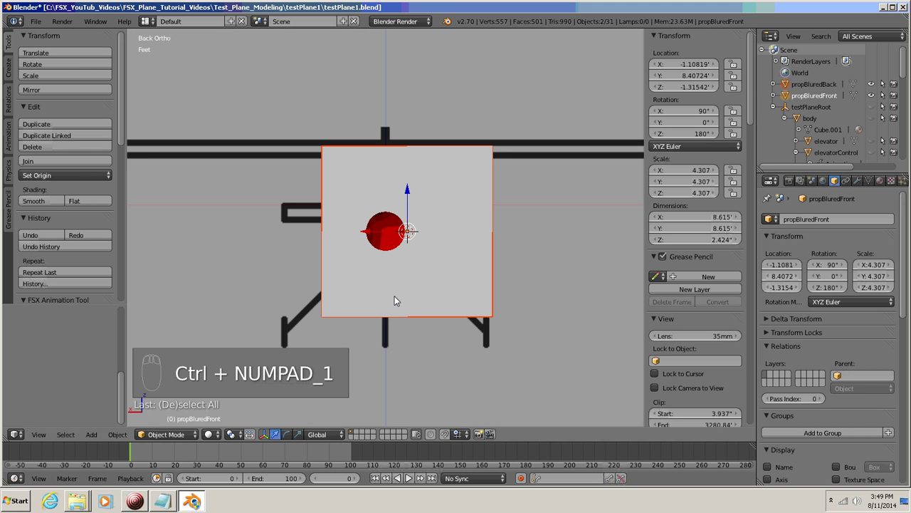
key("z")
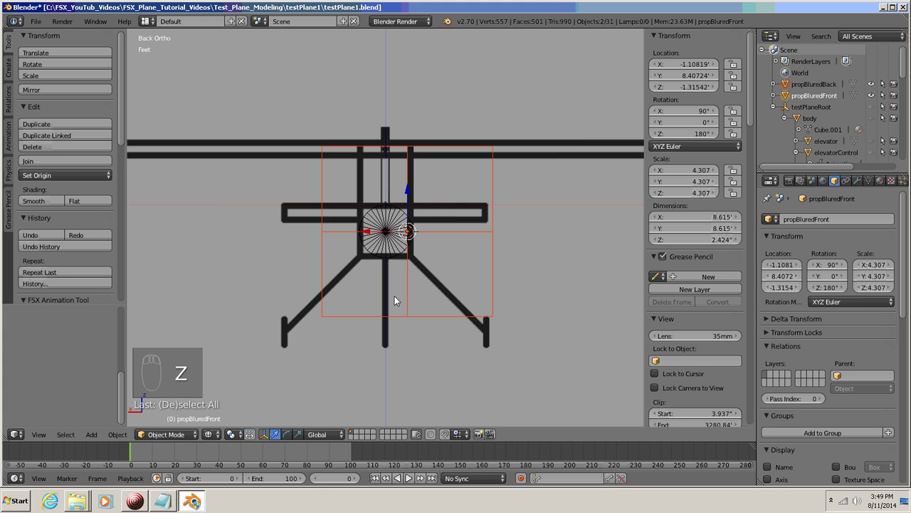
scroll(395, 300, "up", 6)
scroll(395, 300, "up", 3)
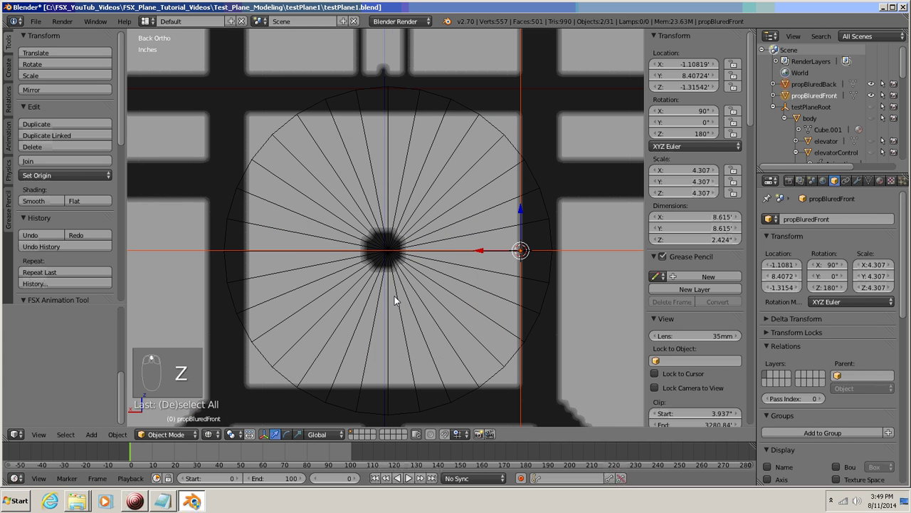
middle_click_drag(395, 296, 451, 240, "shift")
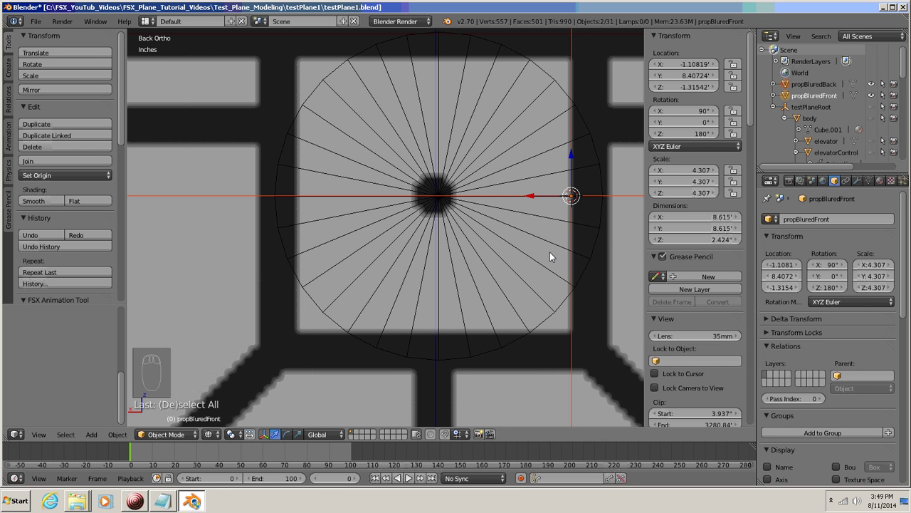
key("g")
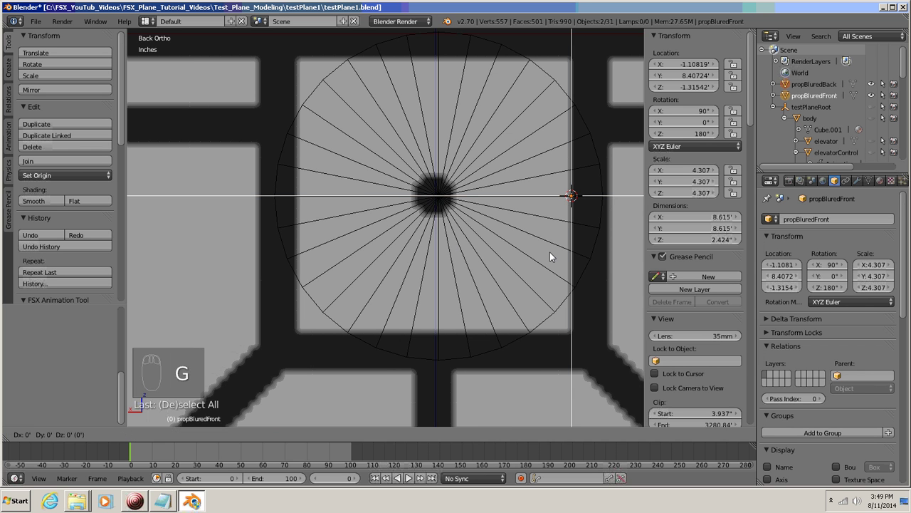
key("x")
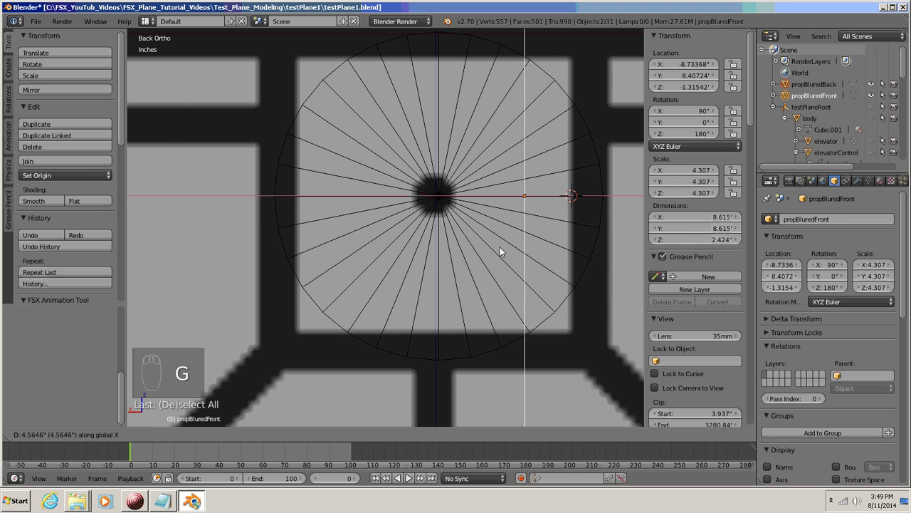
left_click(413, 247)
scroll(416, 246, "down", 2)
scroll(416, 246, "down", 8)
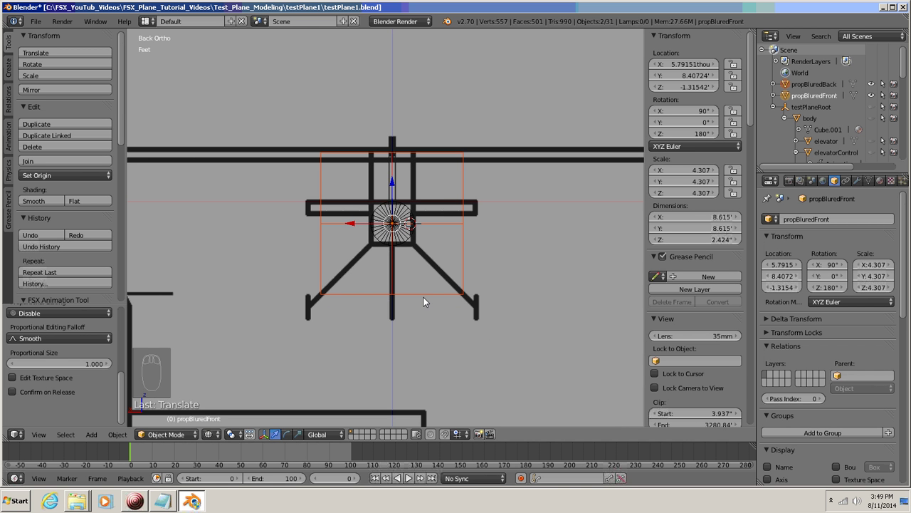
key("z")
mouse_move(397, 319)
middle_mouse_down()
mouse_move(425, 332)
mouse_move(562, 338)
mouse_move(541, 356)
mouse_move(458, 354)
mouse_move(305, 320)
mouse_move(296, 334)
mouse_move(322, 338)
mouse_move(298, 336)
middle_mouse_up()
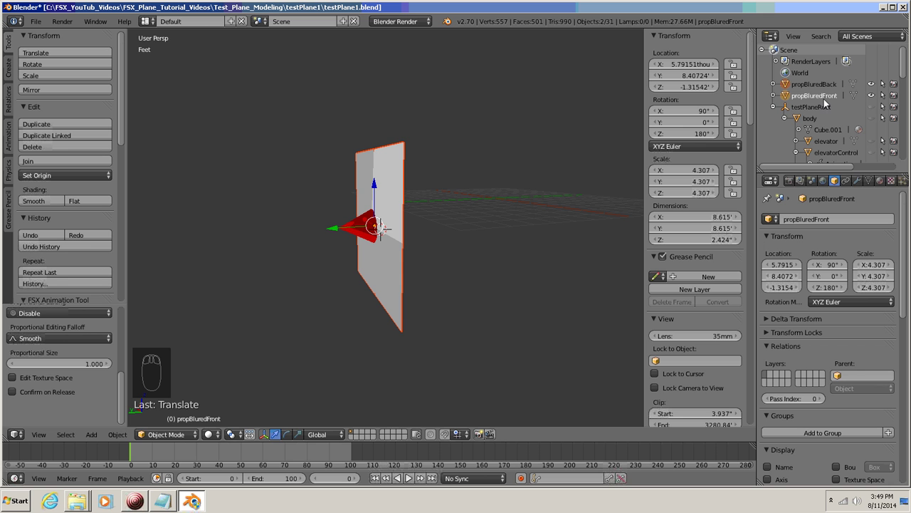
Step: Add spinner_Blured to the selection as the active object and parent propBluredBack and propBluredFront to it with the Object option
left_click(905, 63)
left_click_drag(905, 63, 900, 162)
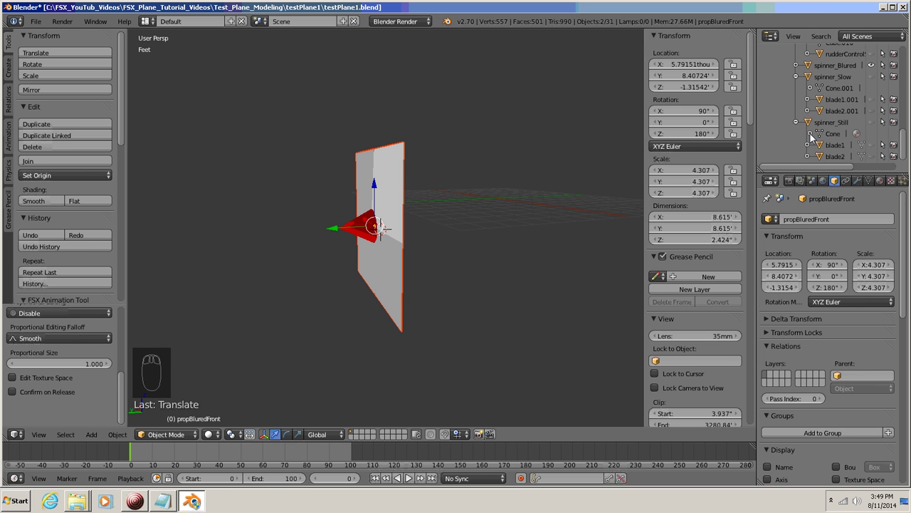
left_click(811, 66)
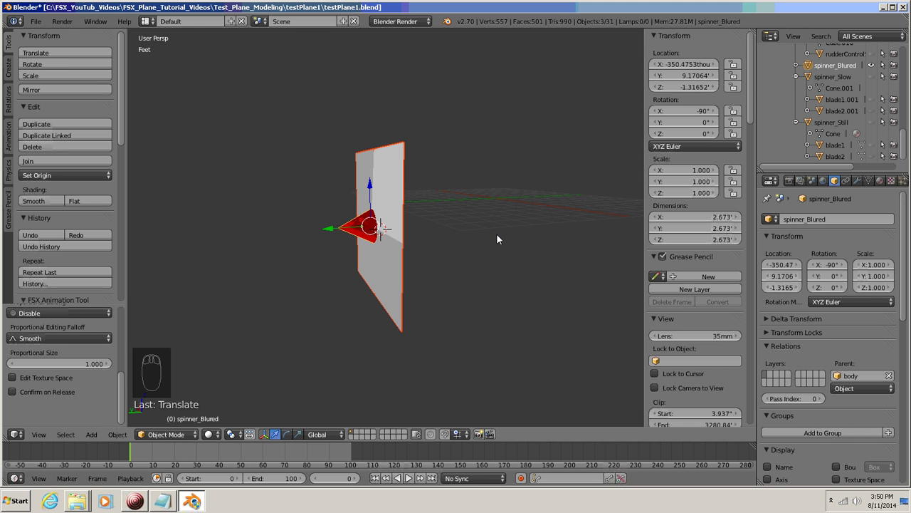
key("ctrl+p")
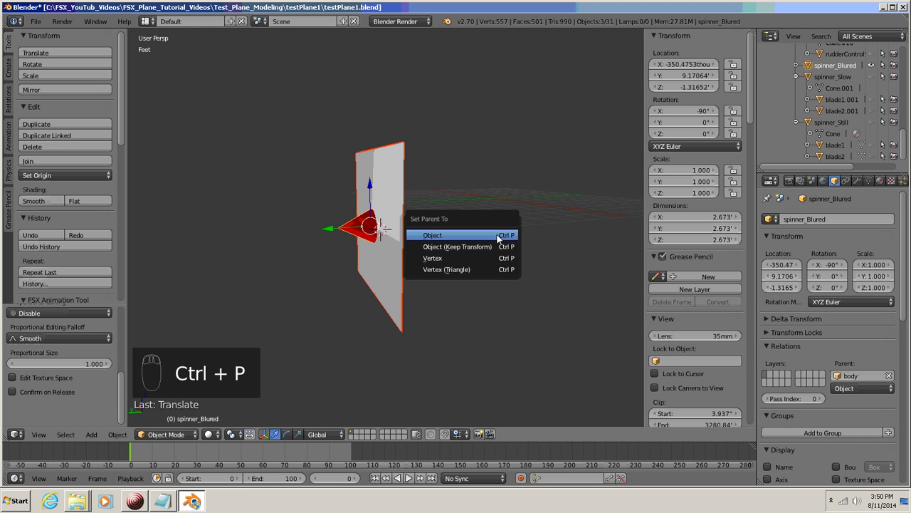
left_click(444, 236)
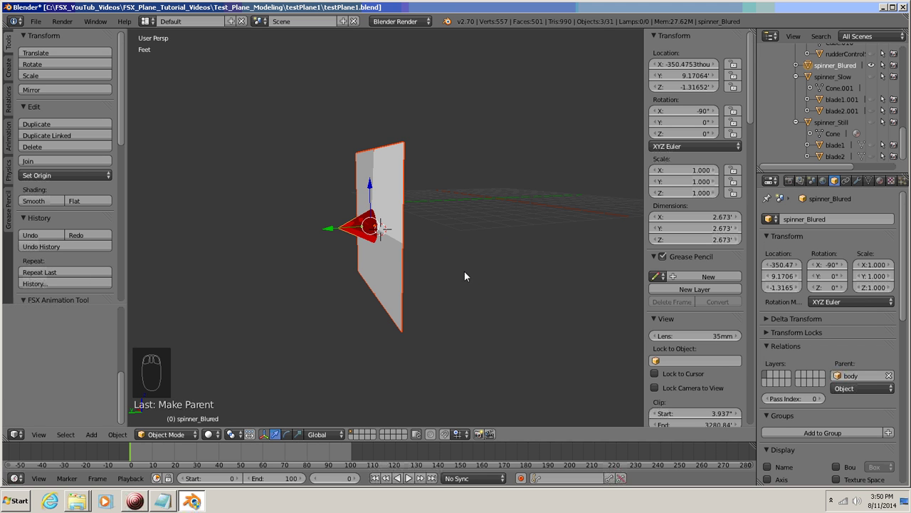
Step: Apply the scale of the two propeller planes and the blurred spinner
middle_click_drag(464, 276, 484, 292)
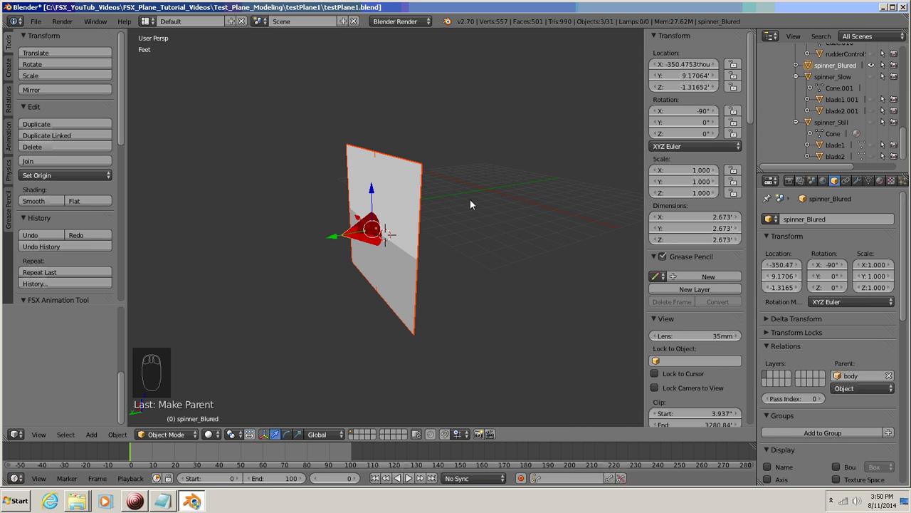
key("ctrl+a")
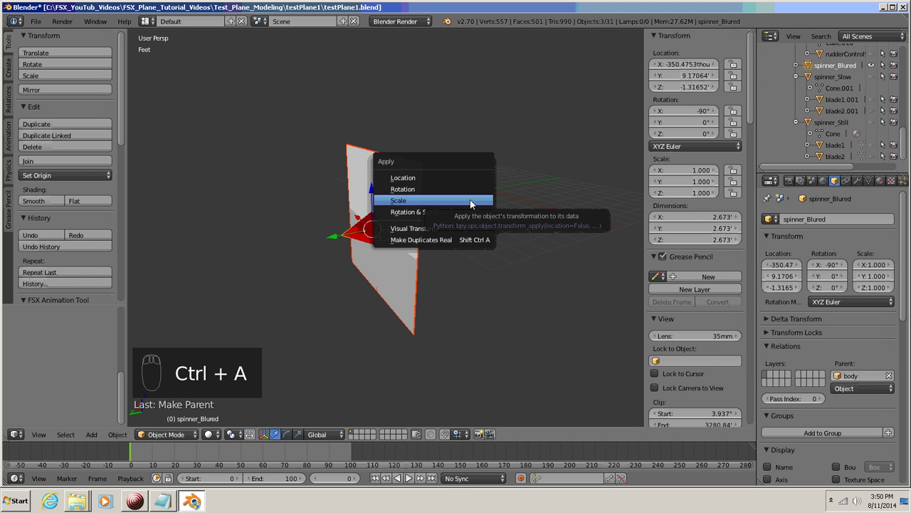
left_click(470, 200)
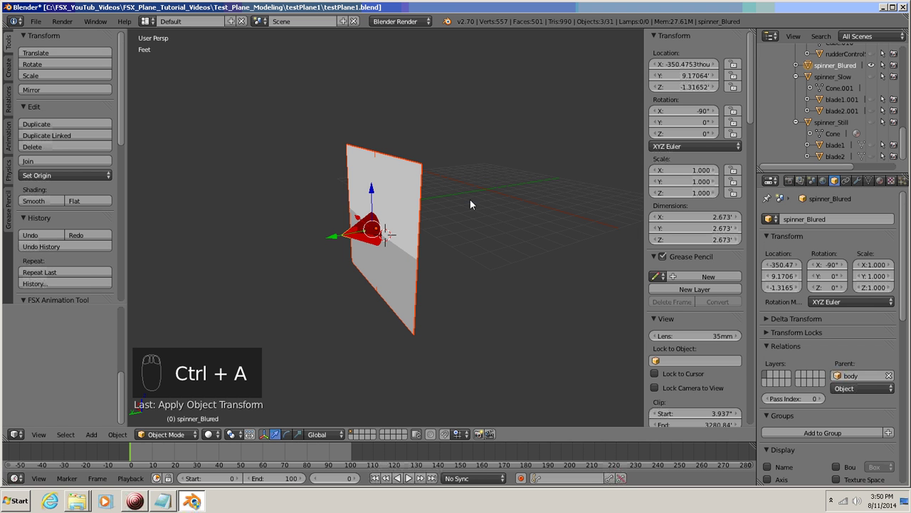
mouse_move(438, 286)
middle_mouse_down()
mouse_move(545, 256)
mouse_move(401, 271)
mouse_move(518, 265)
mouse_move(489, 269)
mouse_move(396, 270)
mouse_move(442, 269)
middle_mouse_up()
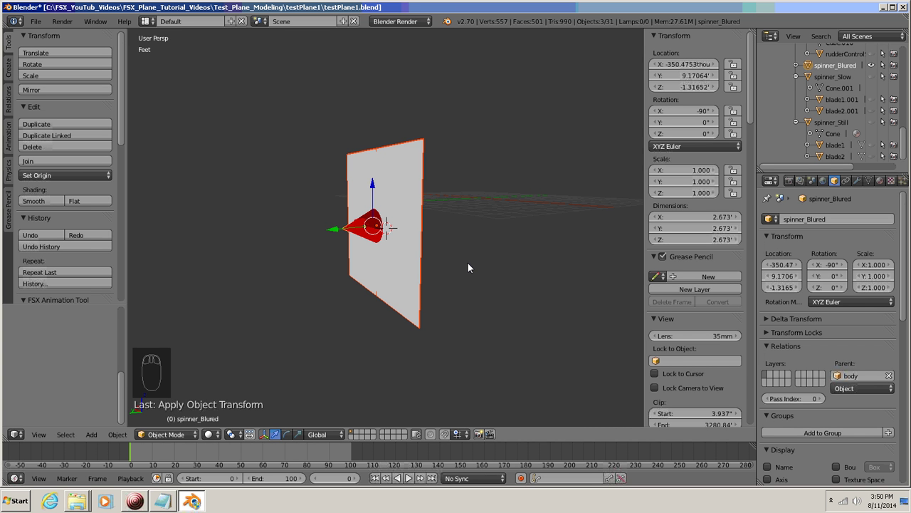
Step: Unhide all objects, clear the selection, and inspect the blurred-propeller planes on the aircraft's nose from several sides
key("alt+h")
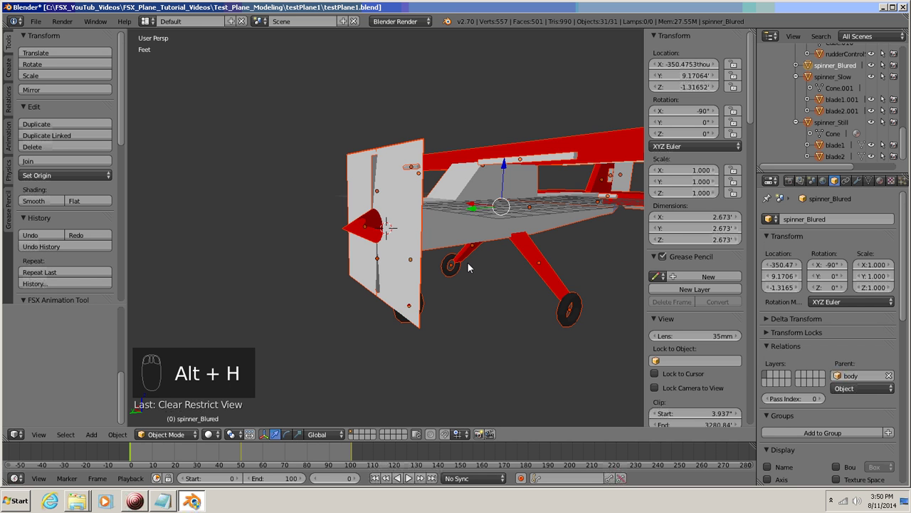
middle_click_drag(468, 267, 466, 304)
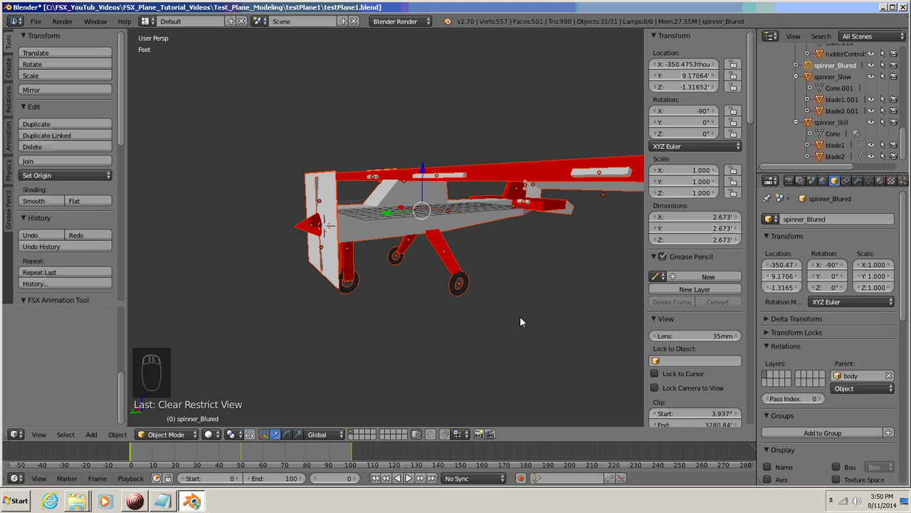
key("a")
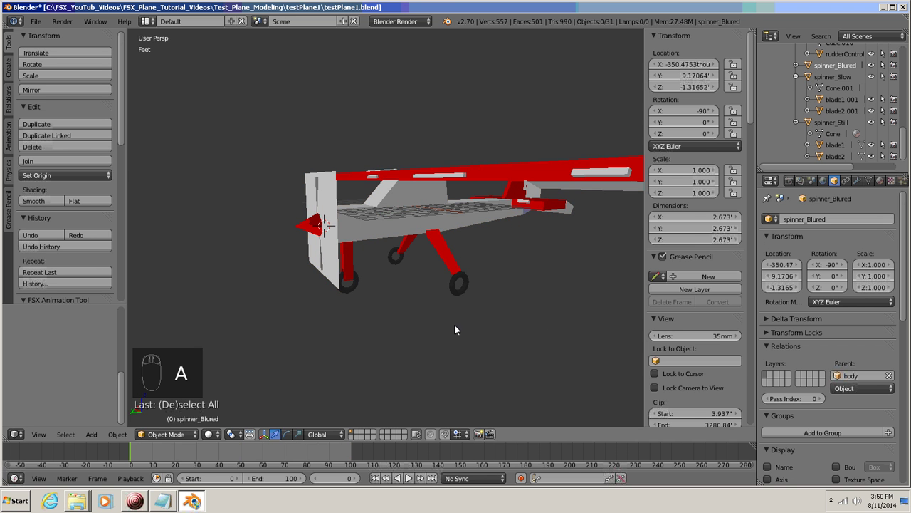
mouse_move(454, 324)
middle_mouse_down()
mouse_move(524, 316)
mouse_move(463, 330)
mouse_move(451, 321)
mouse_move(487, 307)
mouse_move(482, 322)
mouse_move(541, 311)
mouse_move(637, 318)
mouse_move(136, 315)
mouse_move(515, 324)
mouse_move(485, 322)
mouse_move(490, 313)
middle_mouse_up()
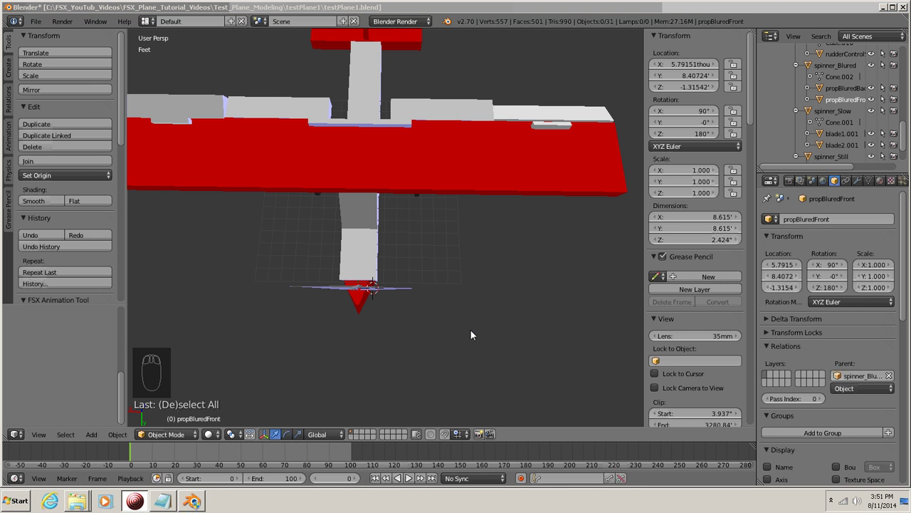
middle_click_drag(470, 335, 463, 240)
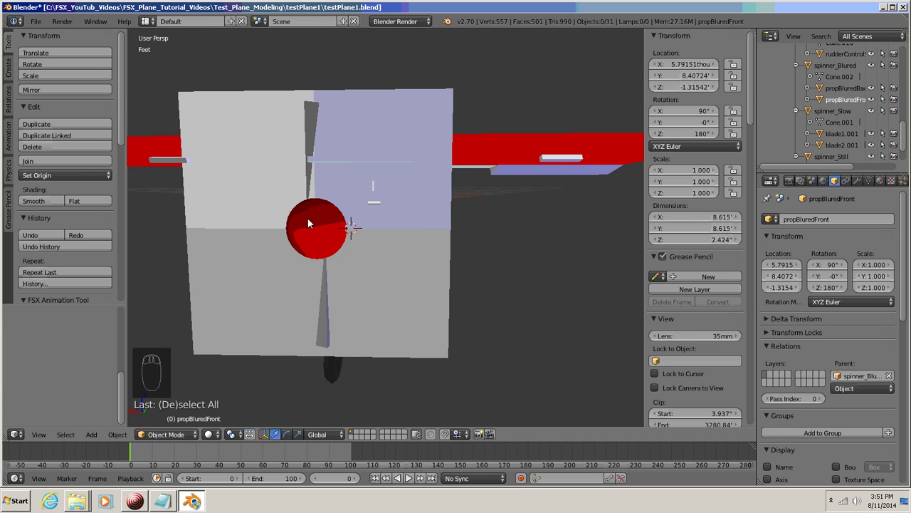
mouse_move(380, 315)
middle_mouse_down()
mouse_move(404, 288)
mouse_move(456, 284)
mouse_move(296, 288)
mouse_move(377, 312)
mouse_move(369, 306)
middle_mouse_up()
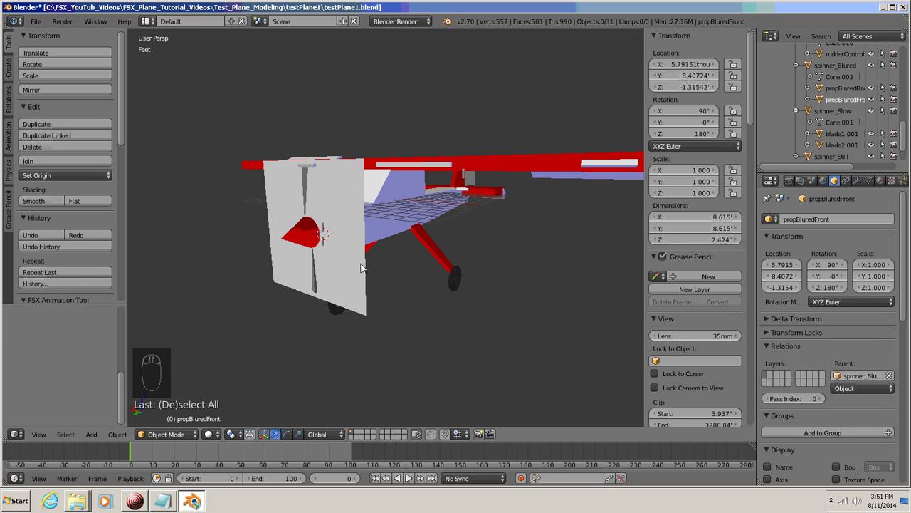
middle_click_drag(420, 287, 338, 313)
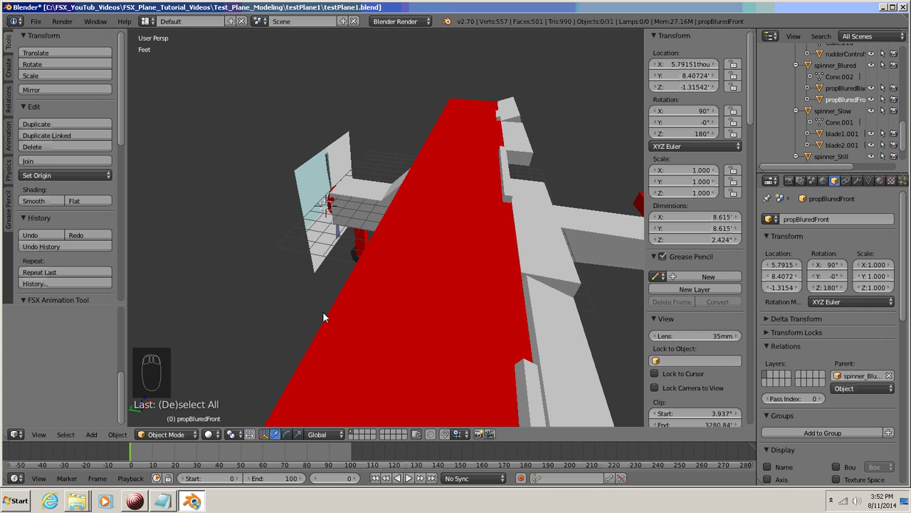
Step: Select propBluredBack, hide every other object, and show the plane in front orthographic view
left_click(819, 87)
left_click_drag(809, 165, 824, 166)
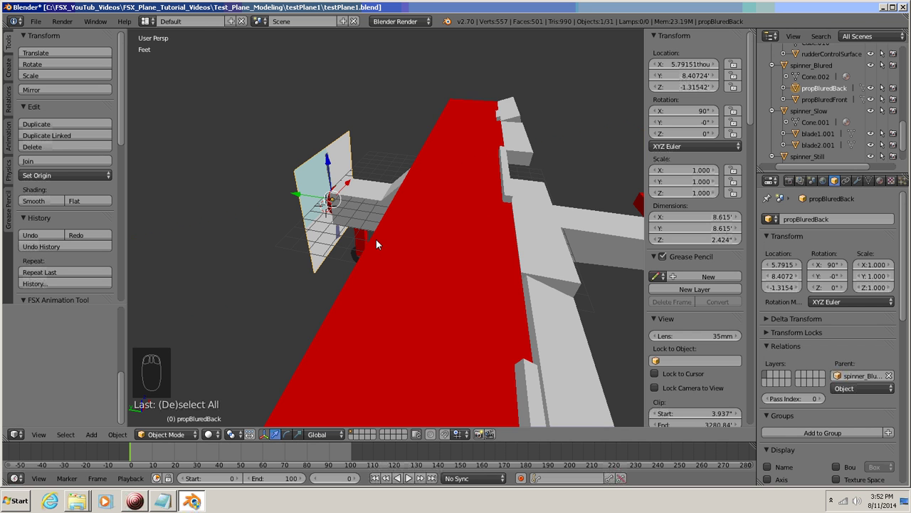
middle_click_drag(376, 239, 344, 199)
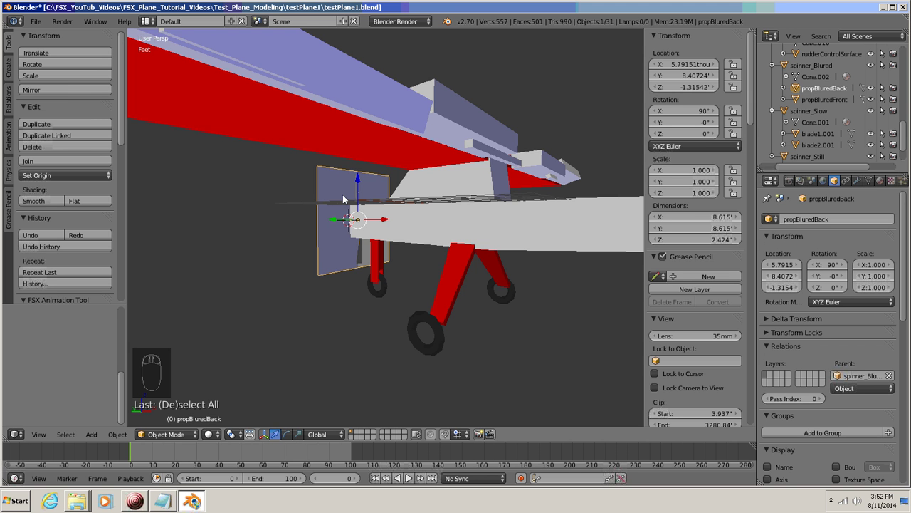
key("shift+h")
middle_click_drag(342, 194, 319, 271)
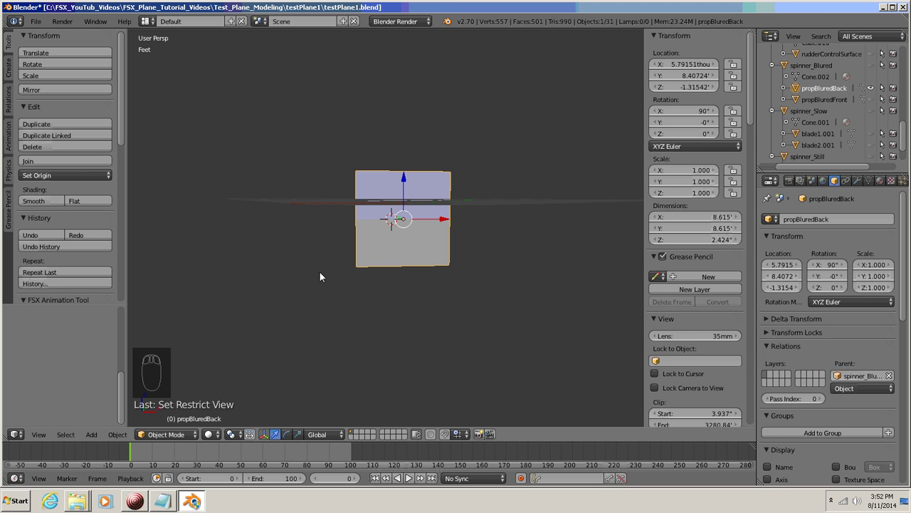
key("ctrl+KP_1")
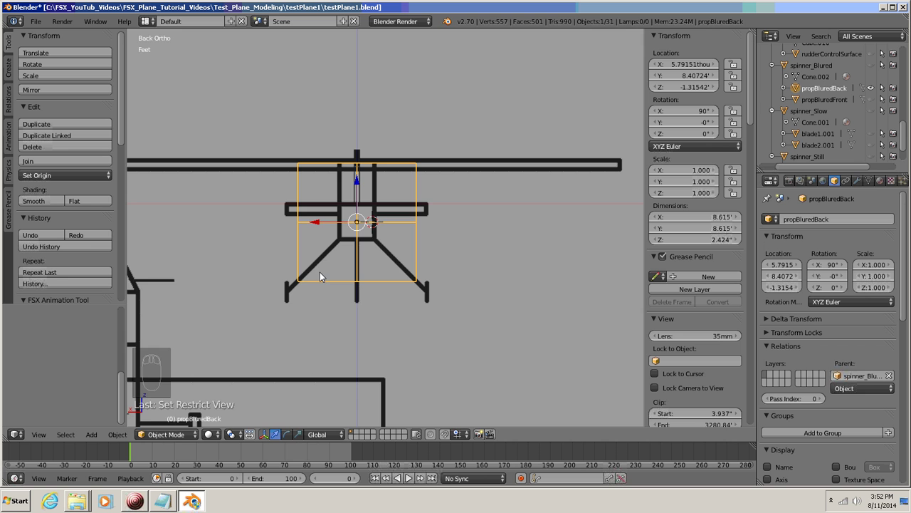
key("KP_1")
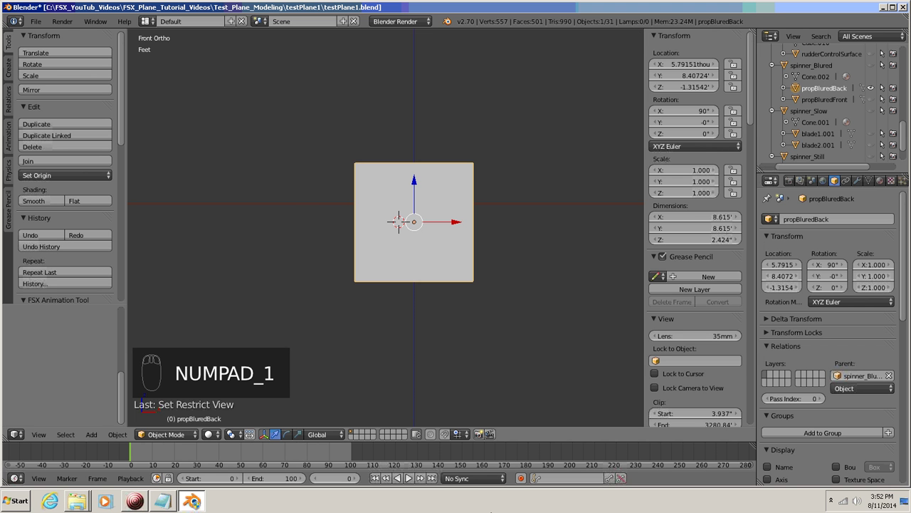
middle_click_drag(492, 326, 456, 326, "shift")
scroll(334, 341, "up", 3)
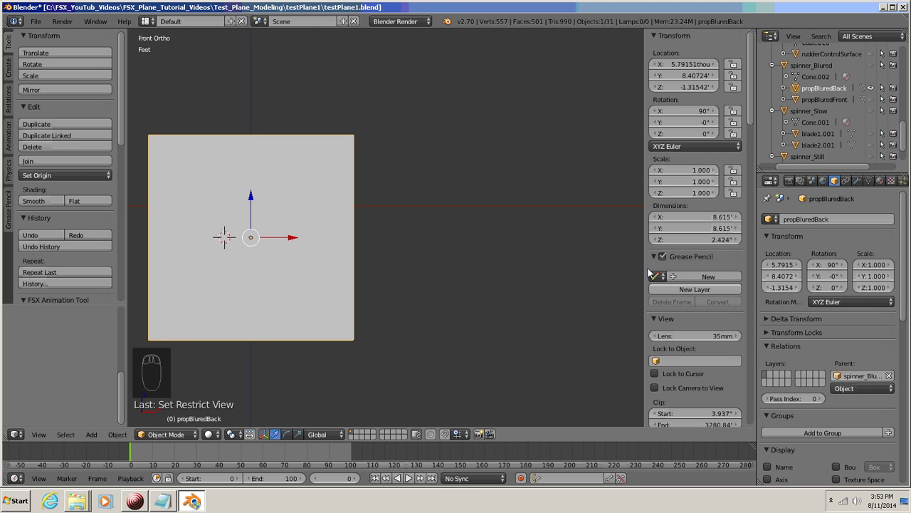
Step: Hide the 3D view's transform sidebar, split the viewport in two, and make the new area a UV/Image Editor
mouse_move(645, 263)
left_mouse_down()
mouse_move(717, 264)
mouse_move(753, 276)
left_mouse_up()
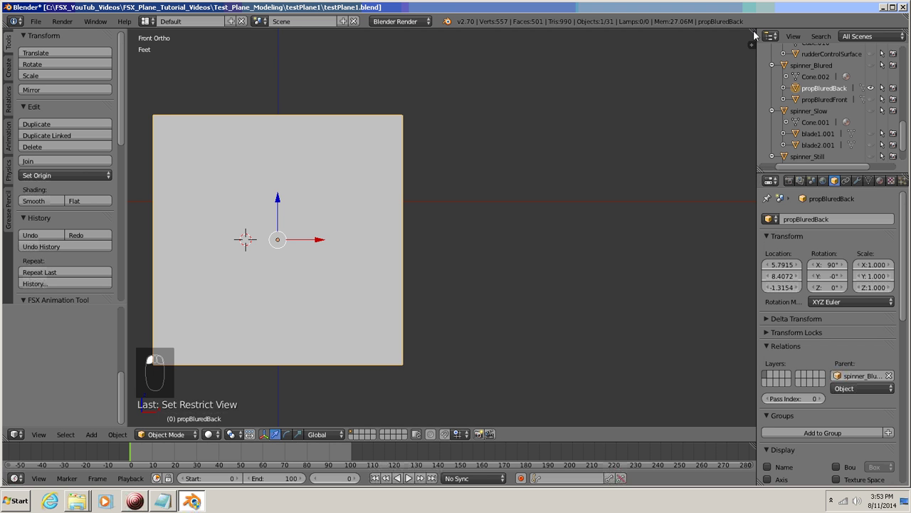
left_click_drag(753, 30, 522, 79)
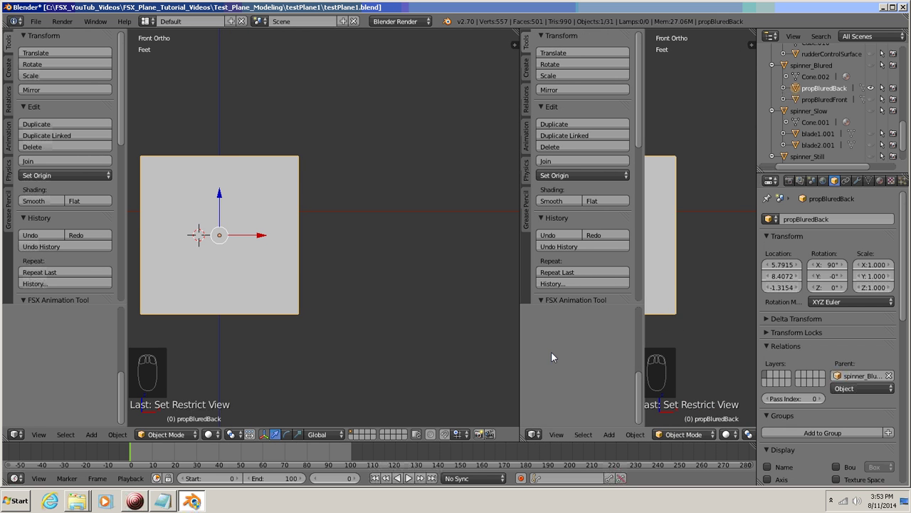
left_click(533, 435)
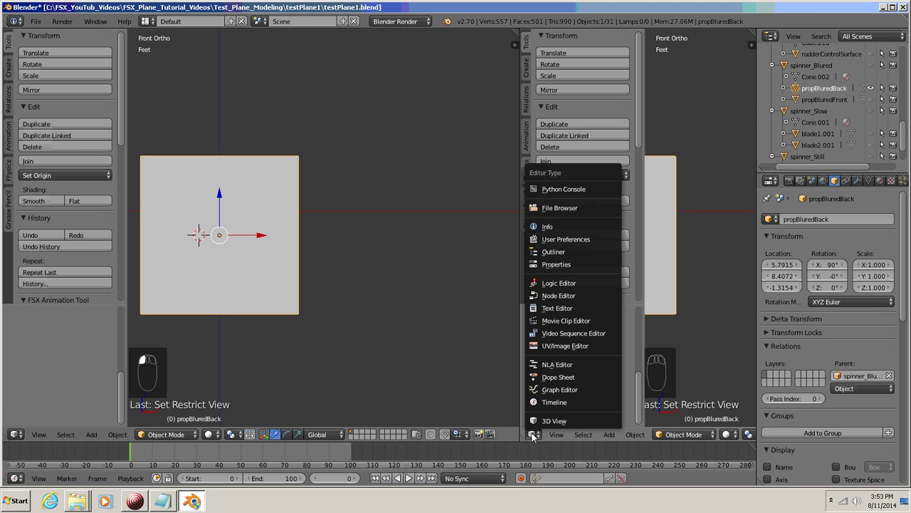
left_click(558, 346)
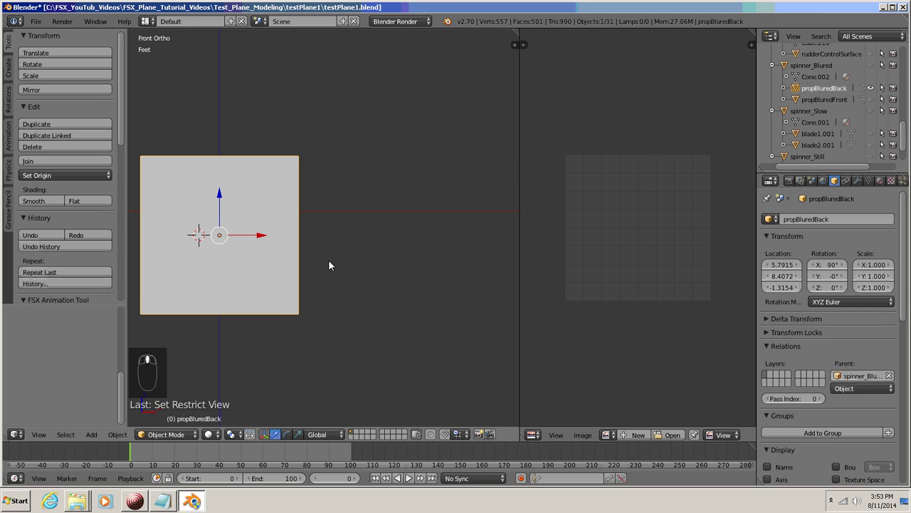
middle_click_drag(329, 259, 410, 283, "shift")
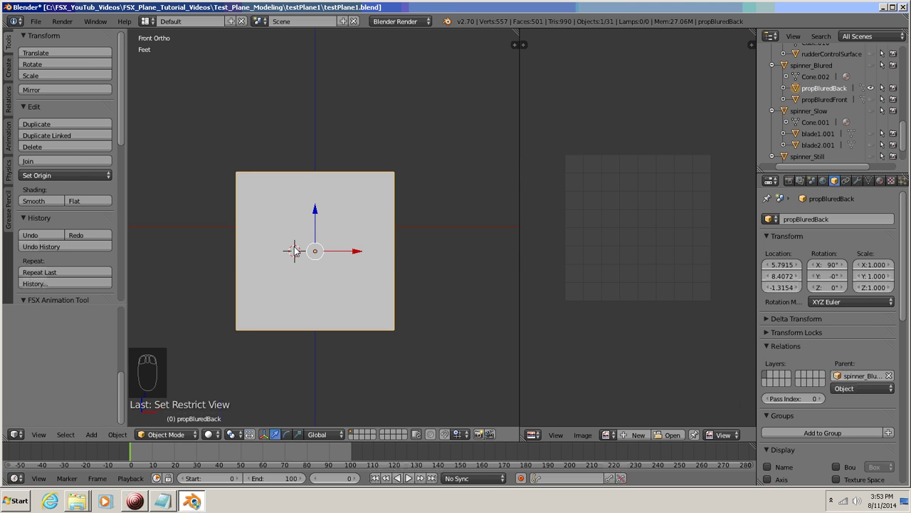
Step: Select all of propBluredBack's mesh in Edit Mode and unwrap it using Smart UV Project with the default settings
key("Tab")
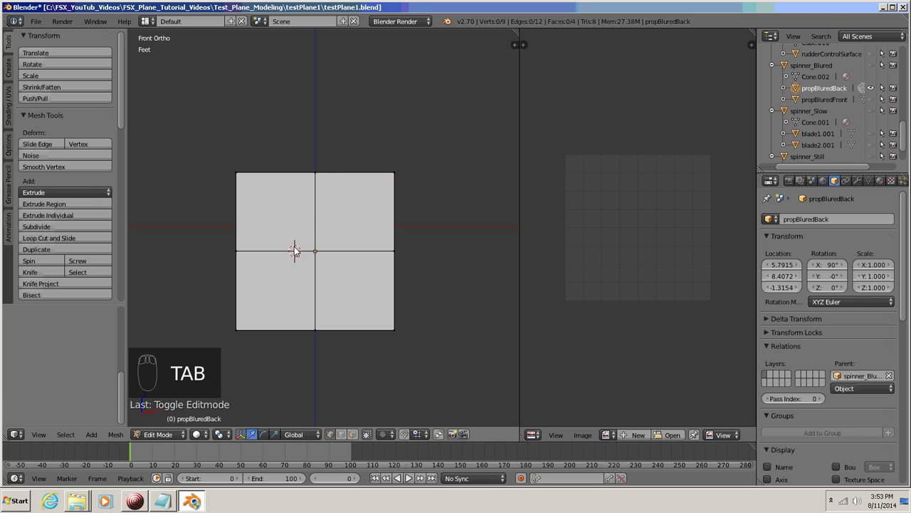
key("a")
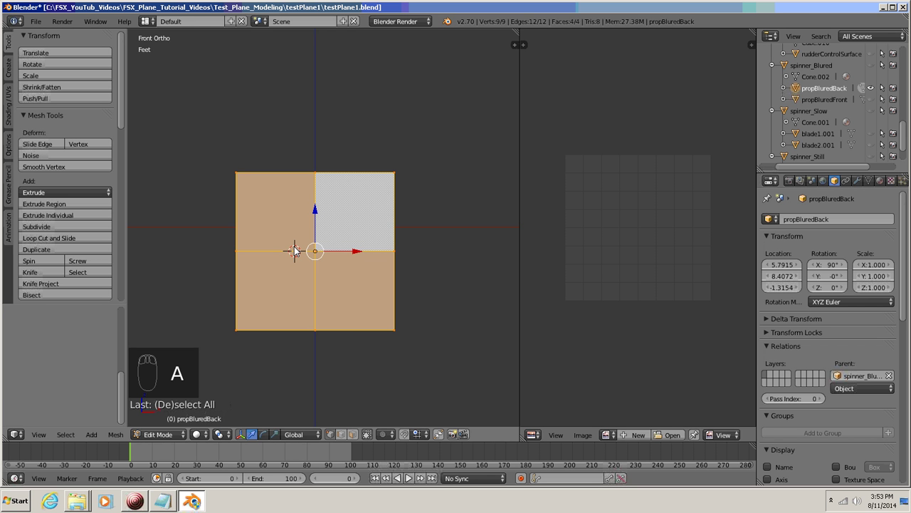
left_click(116, 435)
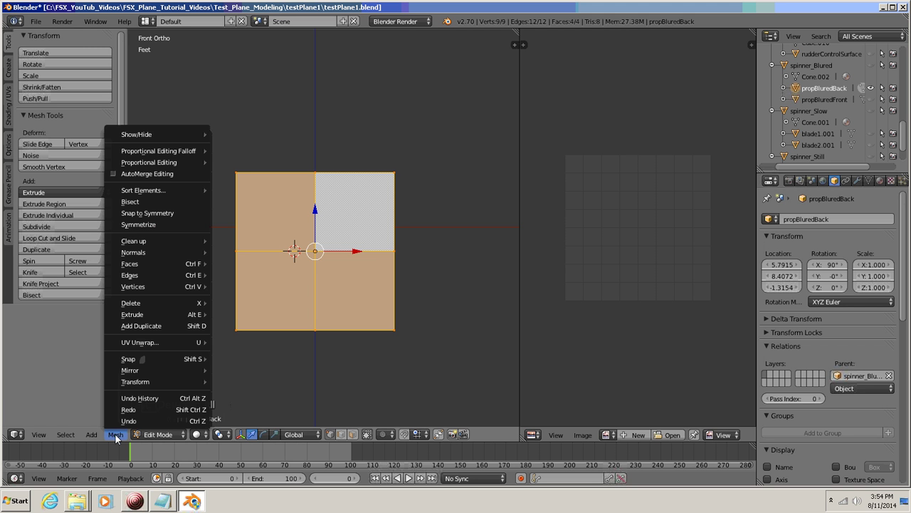
mouse_move(142, 344)
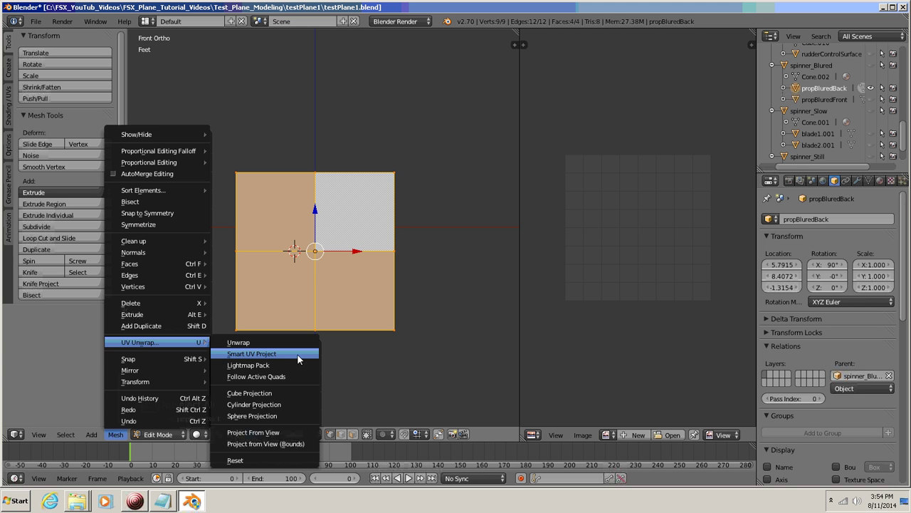
left_click(274, 354)
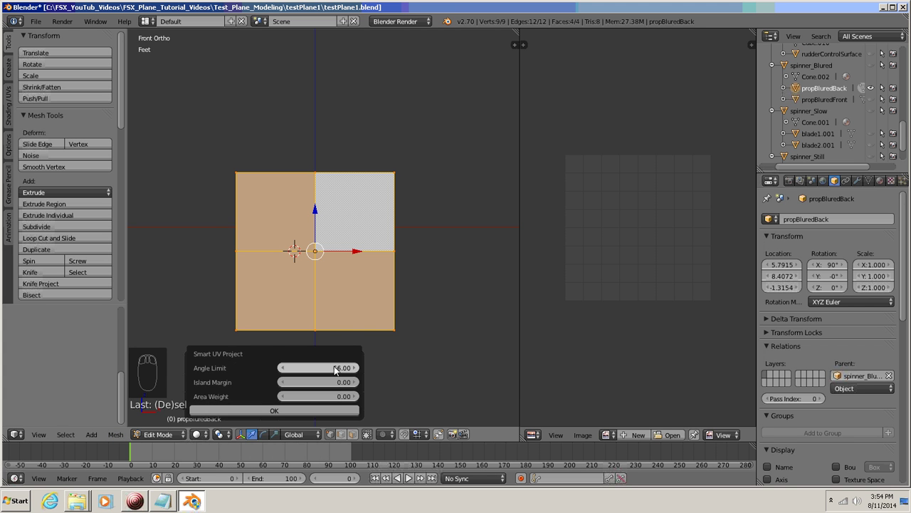
left_click(271, 410)
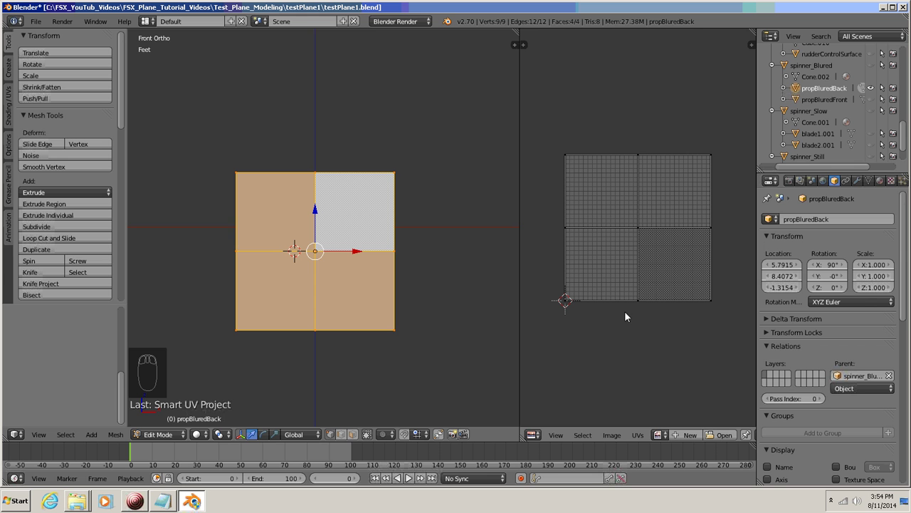
Step: Add a new material to propBluredBack and name it bluredProp
left_click(880, 181)
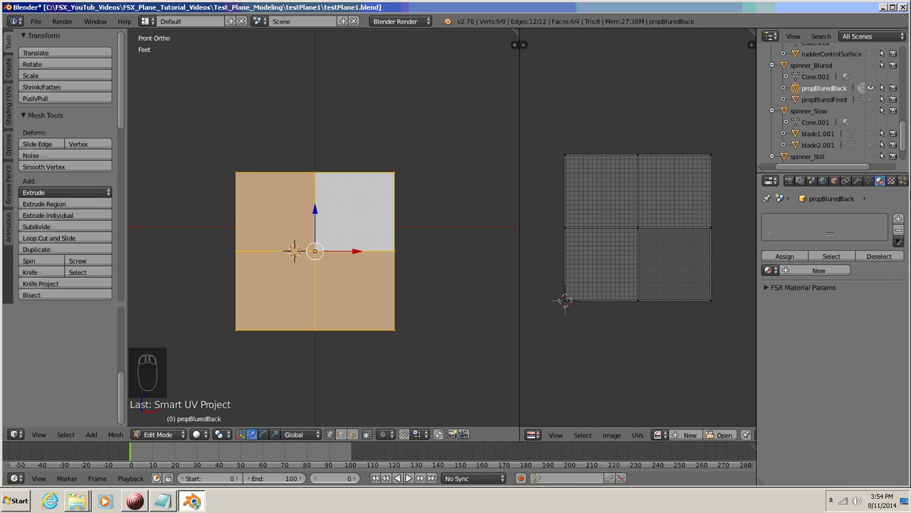
left_click(814, 270)
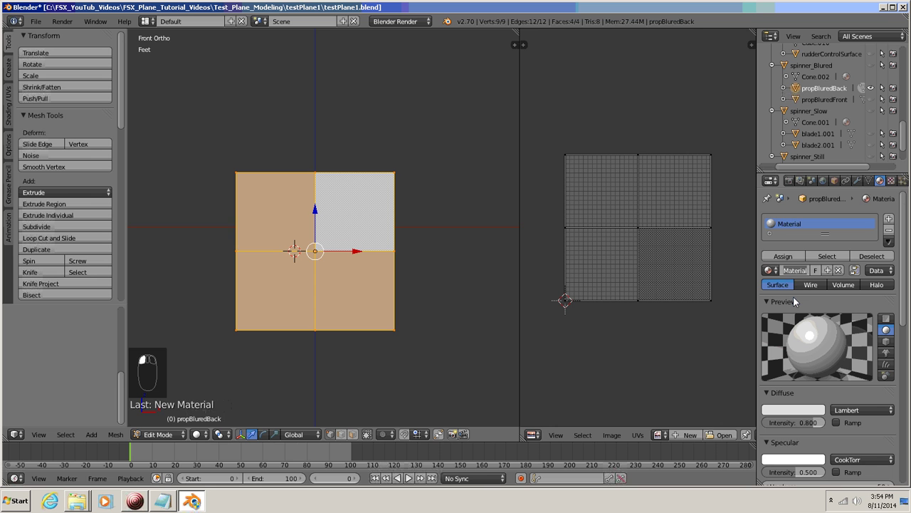
type("blured")
type("P")
type("rop")
key("Return")
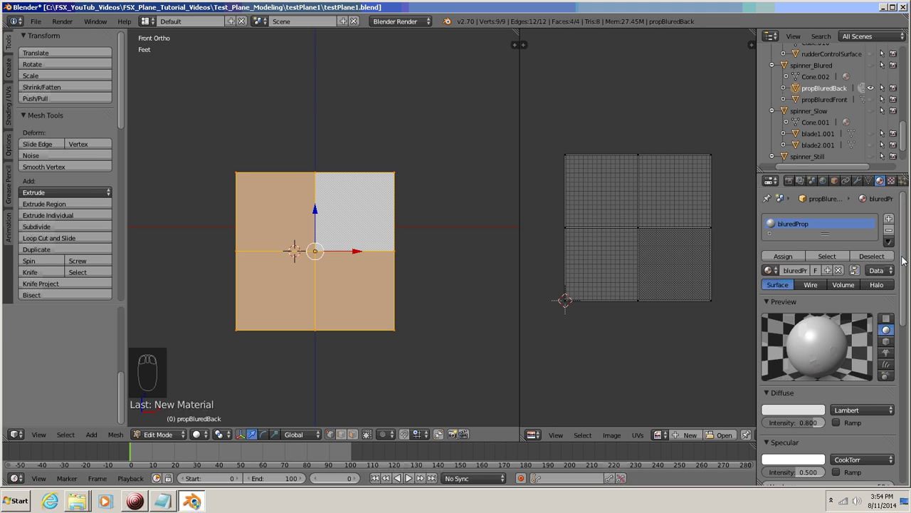
Step: Enable the FSX material parameters for the bluredProp material and allow bloom
left_click_drag(903, 260, 902, 439)
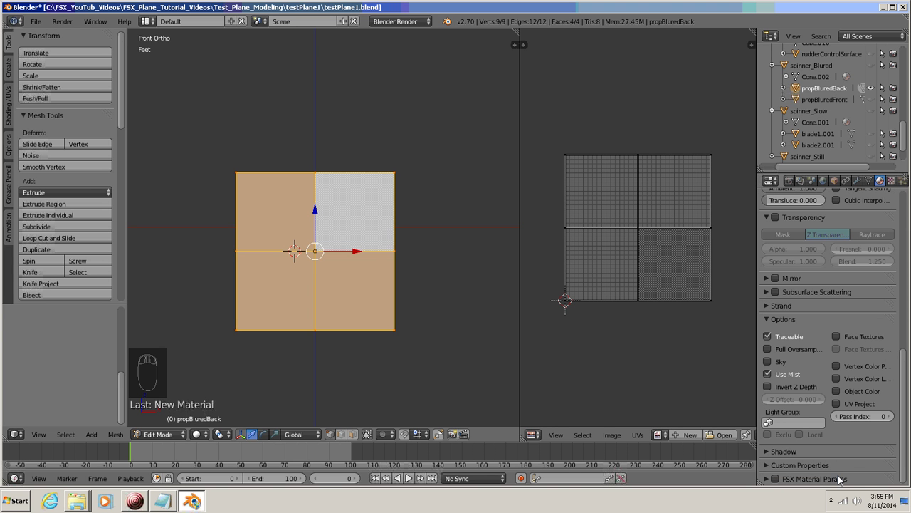
left_click(775, 479)
left_click(766, 479)
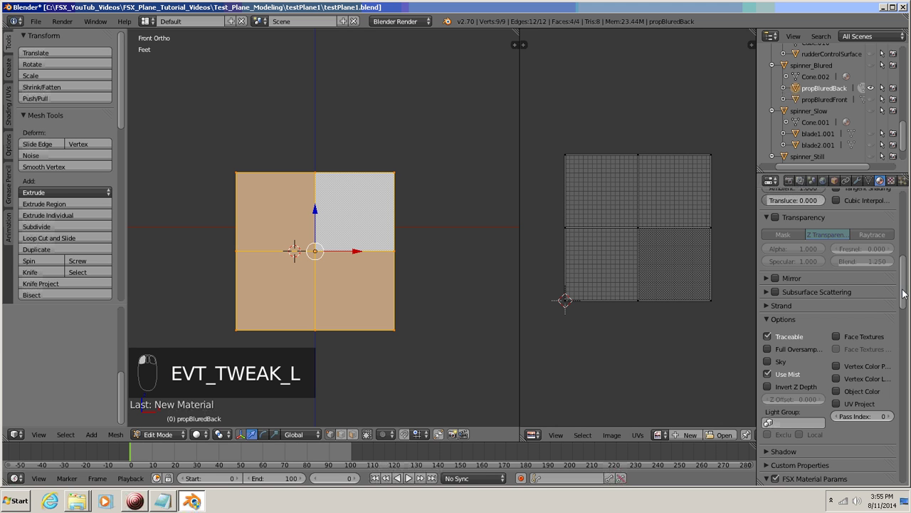
left_click_drag(902, 293, 903, 352)
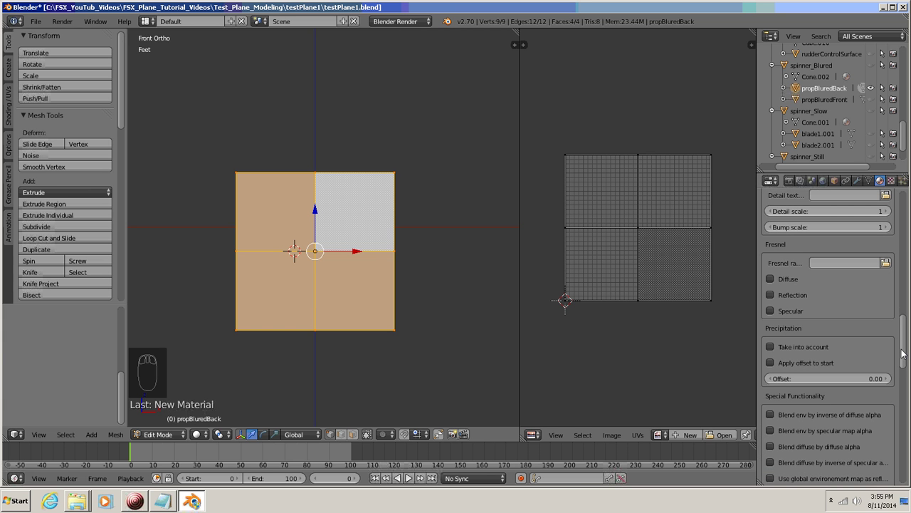
left_click_drag(903, 352, 905, 385)
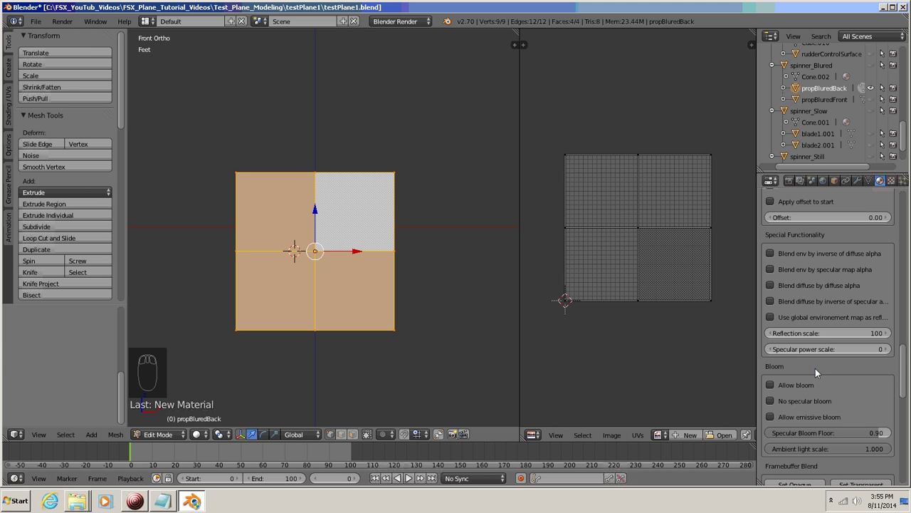
left_click(771, 385)
Step: Set bluredProp's framebuffer blend to transparent and enable the No shadow option
left_click_drag(902, 375, 903, 403)
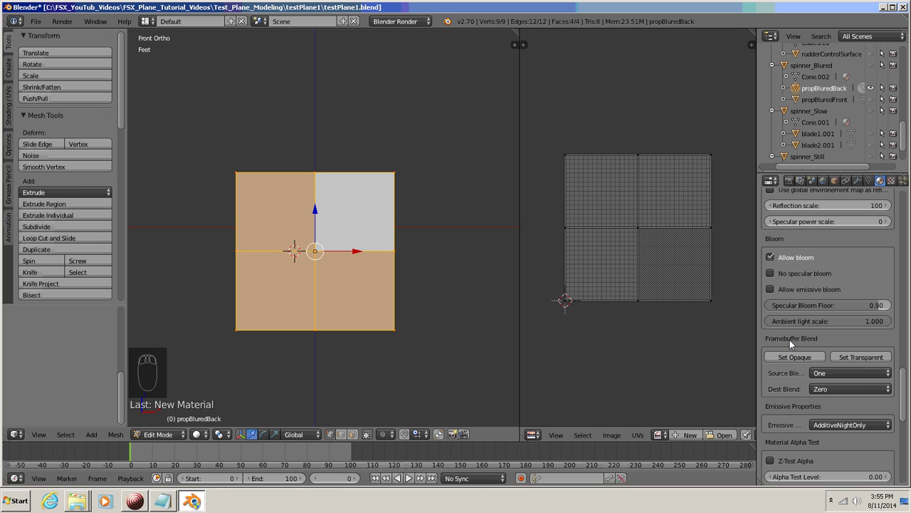
left_click(870, 361)
left_click_drag(904, 396, 902, 458)
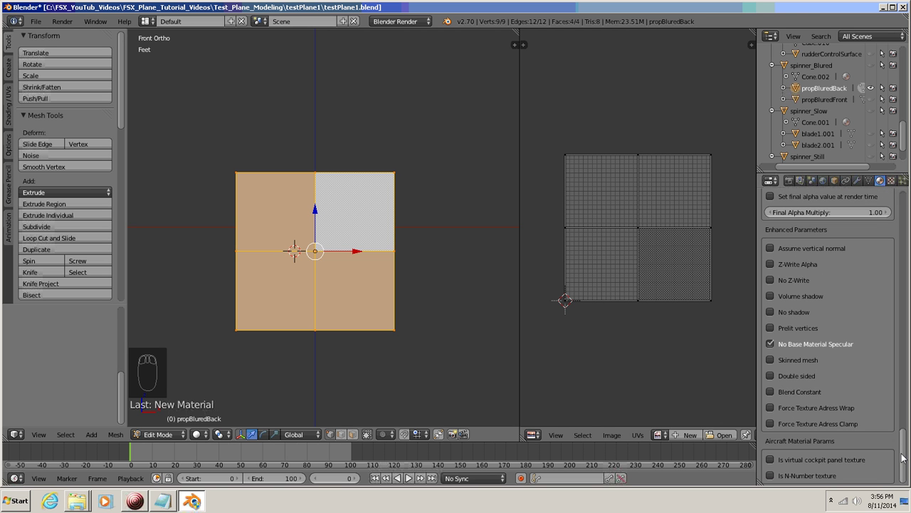
left_click(770, 312)
Step: Add a new texture to the bluredProp material and set its type to Image or Movie
left_click_drag(900, 449, 905, 222)
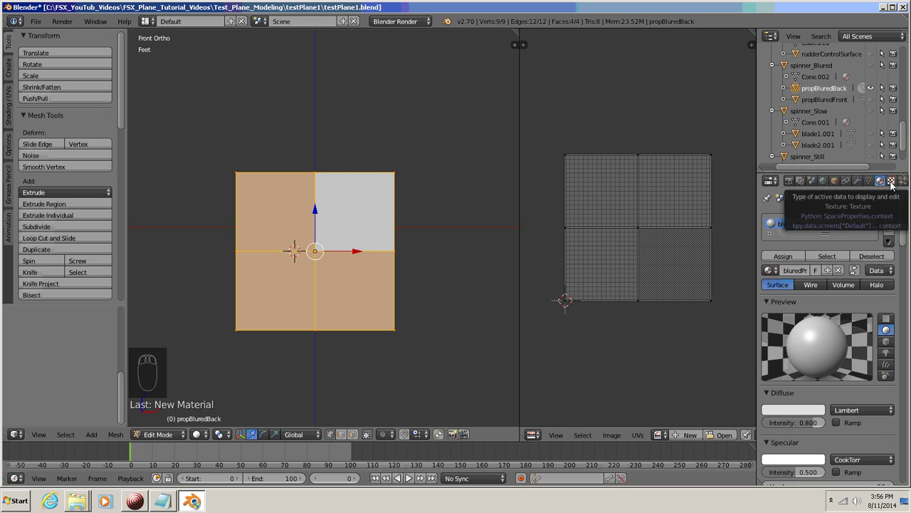
left_click(890, 182)
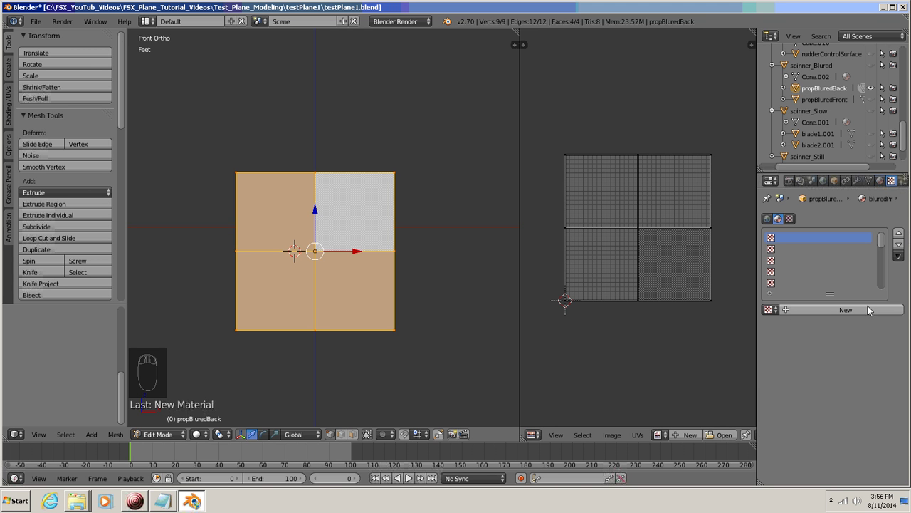
left_click(834, 310)
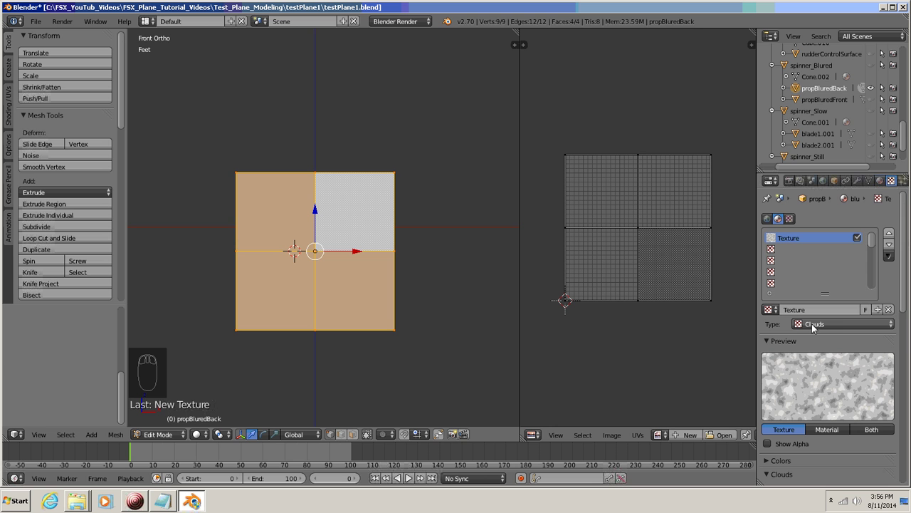
left_click(854, 324)
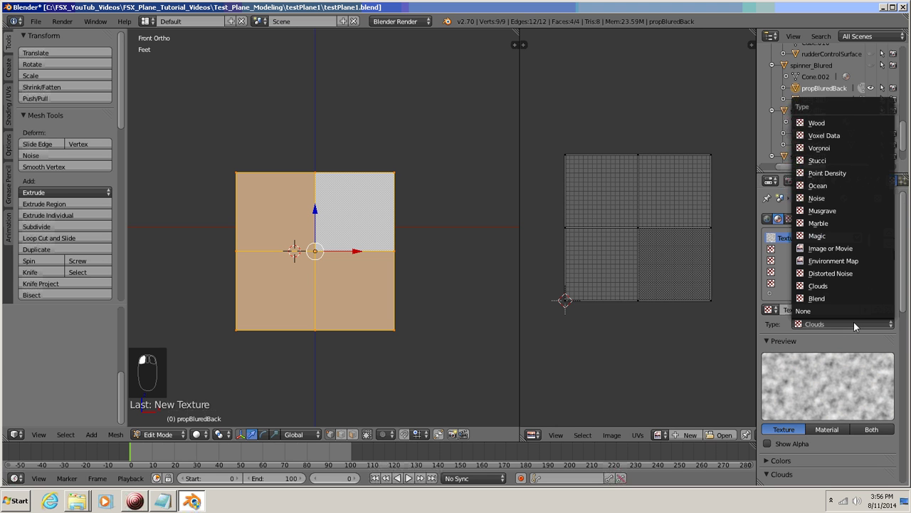
left_click(842, 247)
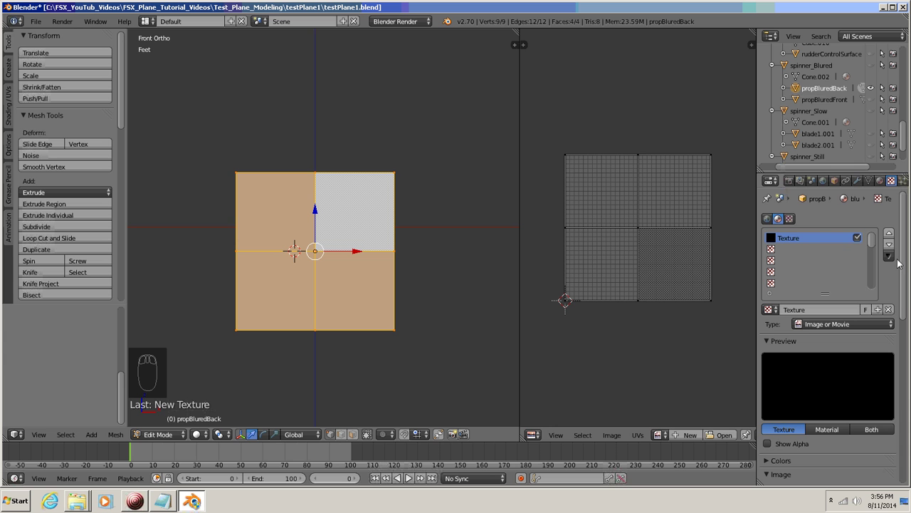
Step: Load propBlur_T.png from the project's textures folder as the new texture's image
scroll(903, 281, "down", 1)
scroll(897, 321, "down", 7)
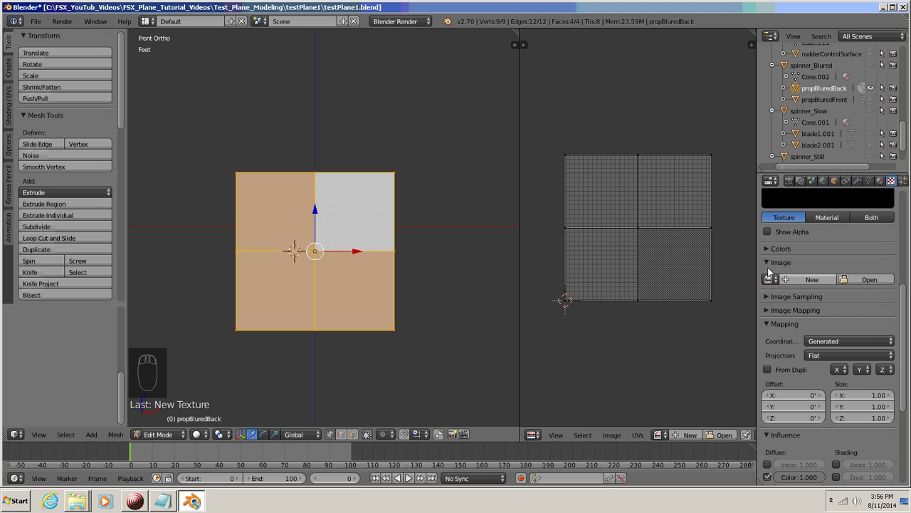
left_click(870, 280)
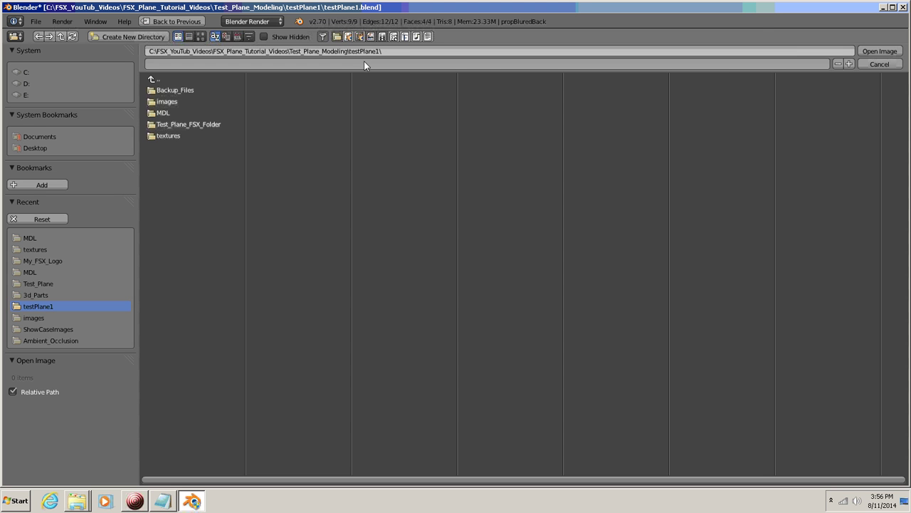
left_click(151, 137)
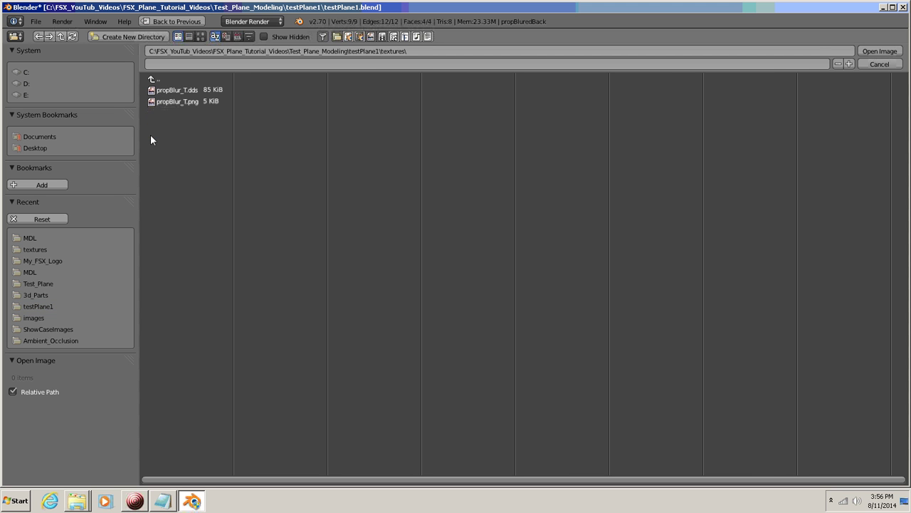
left_click(170, 102)
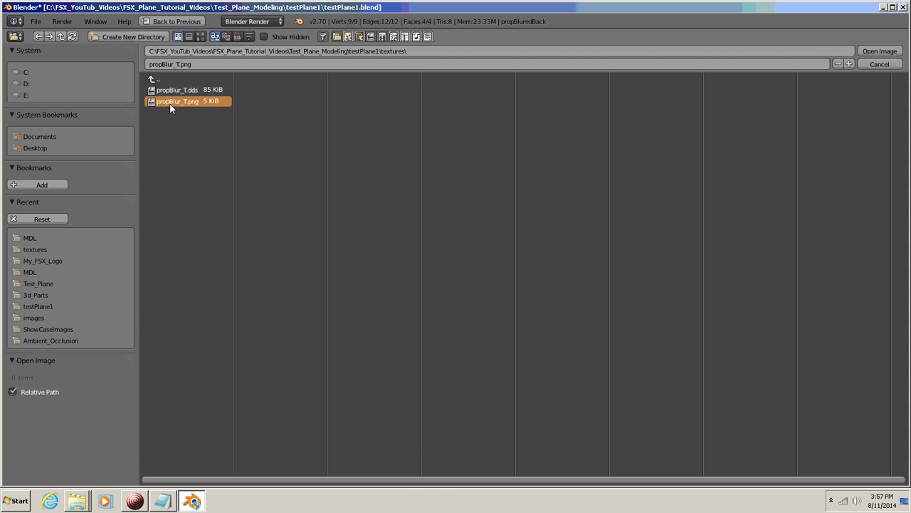
left_click(880, 51)
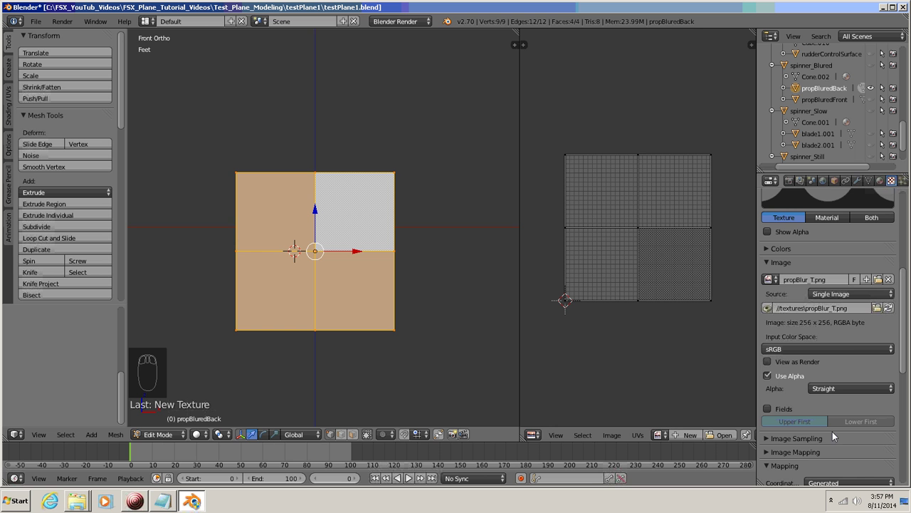
Step: Set the texture's mapping coordinates to UV, widening the properties area, and return to the material settings
left_click_drag(903, 325, 899, 392)
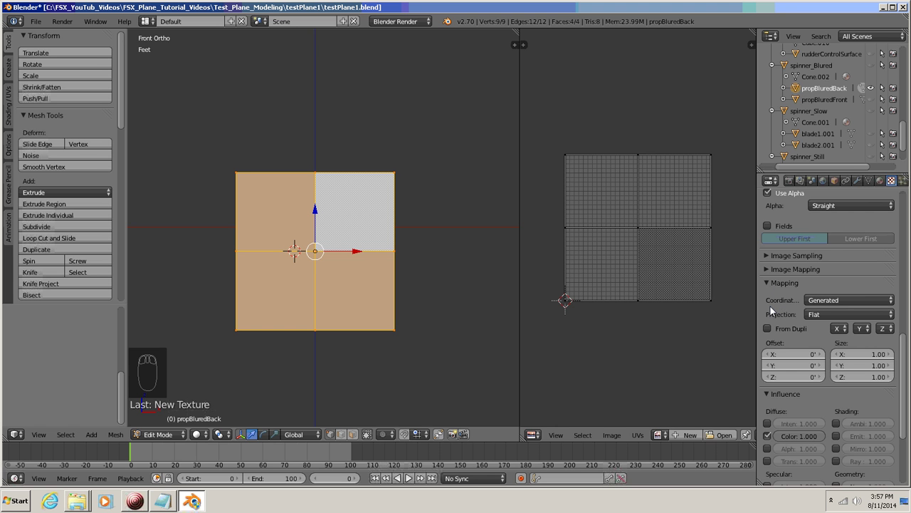
left_click_drag(757, 317, 745, 316)
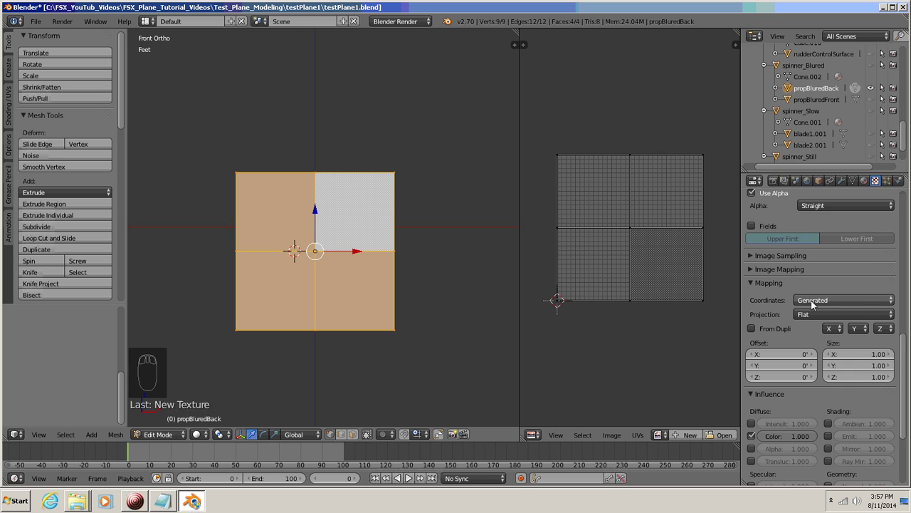
left_click(866, 299)
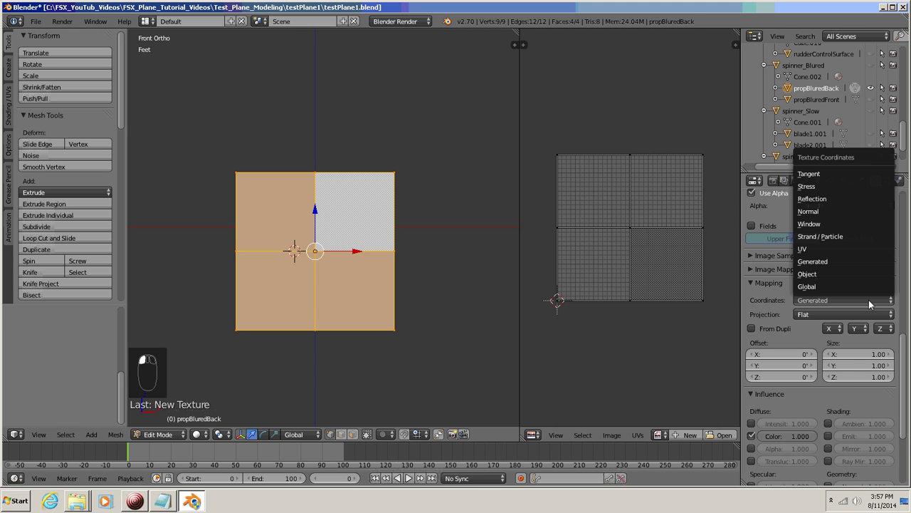
left_click(819, 249)
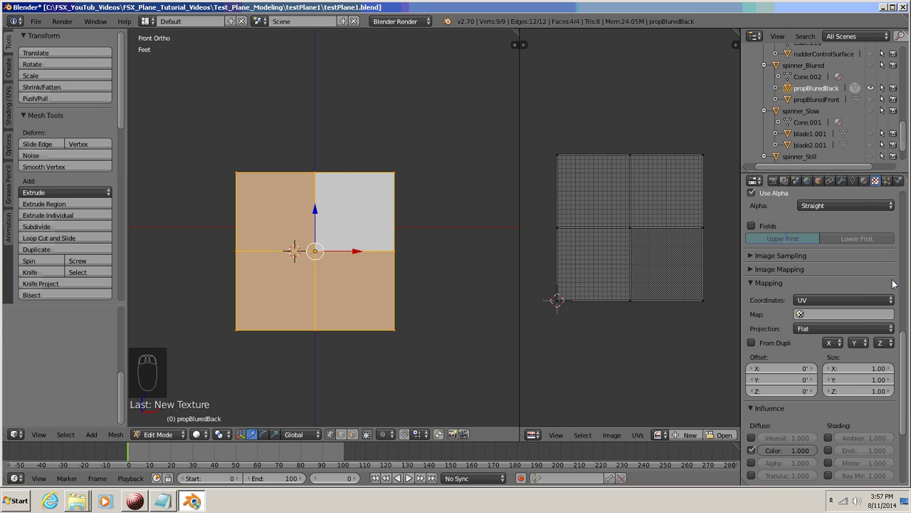
left_click_drag(904, 372, 905, 235)
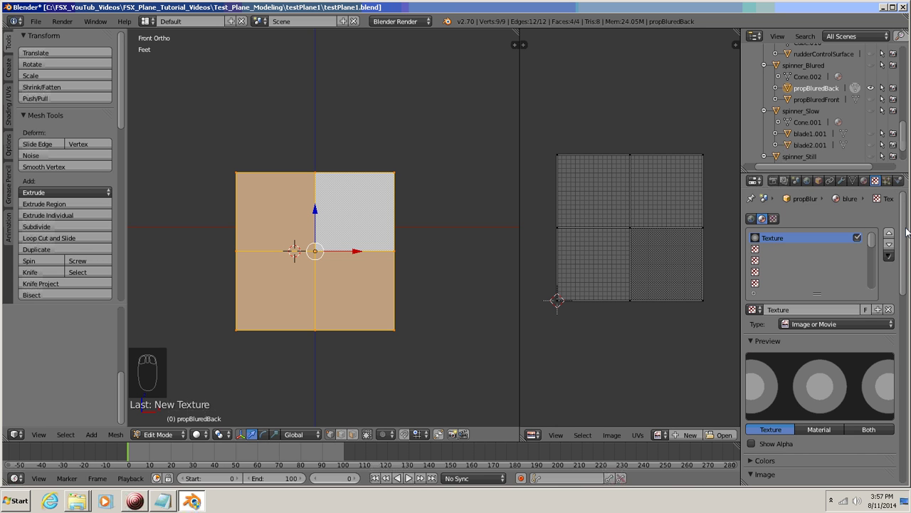
left_click(864, 181)
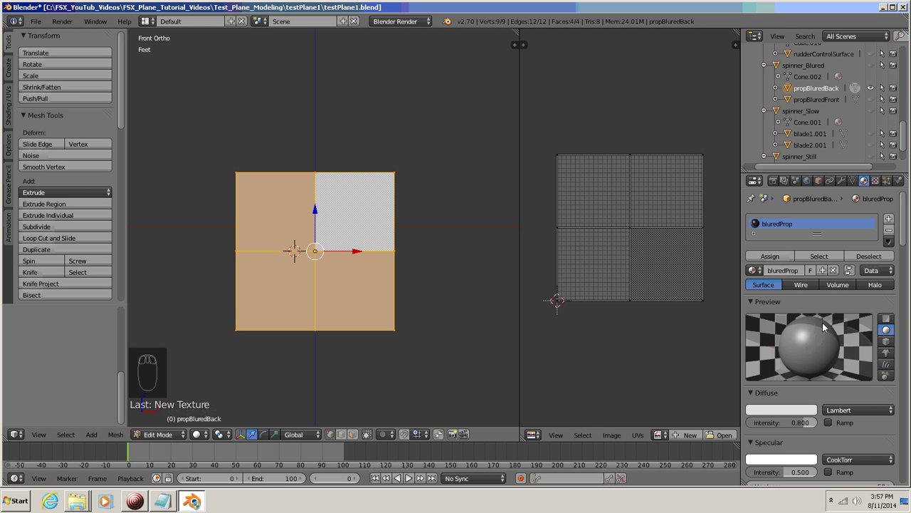
Step: Assign propBlur_T.png to propBluredBack's UV layout, deselect the mesh, and return to Object Mode
left_click(659, 436)
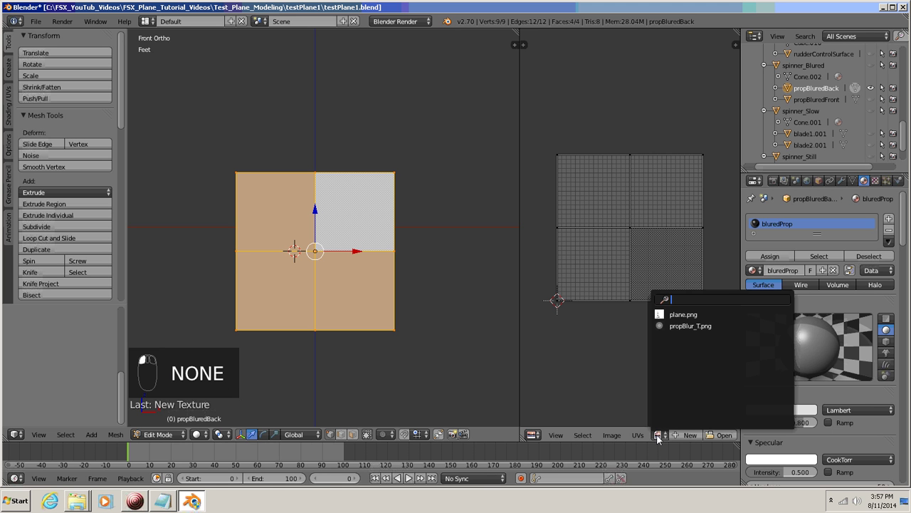
left_click(674, 326)
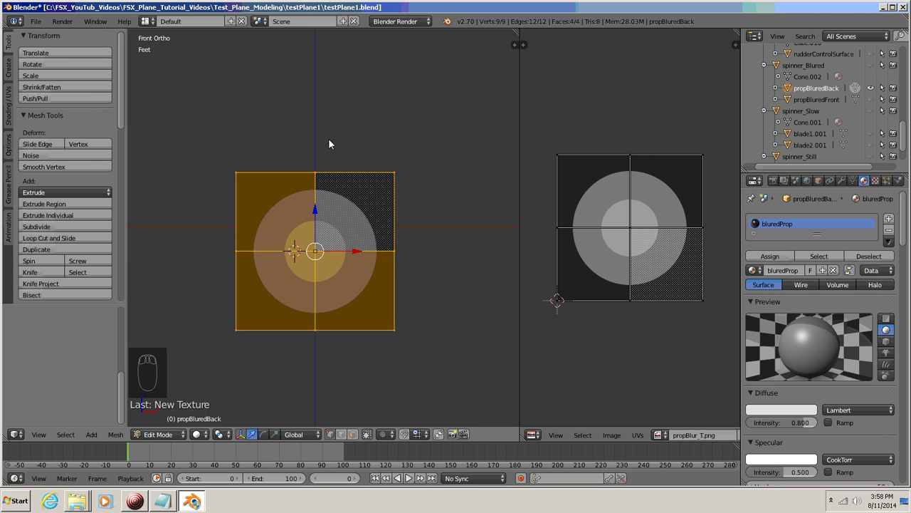
key("a")
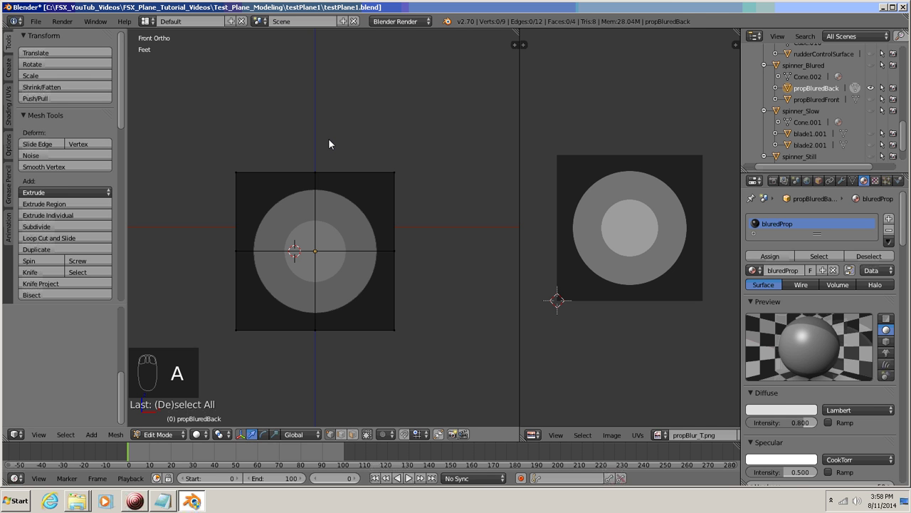
key("Tab")
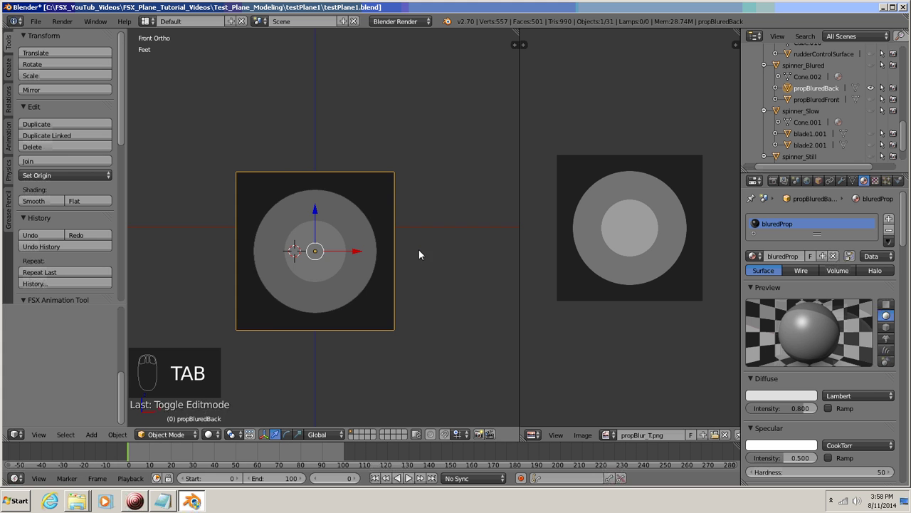
Step: Hide propBluredBack, make propBluredFront visible, and select it
middle_click_drag(418, 249, 348, 267)
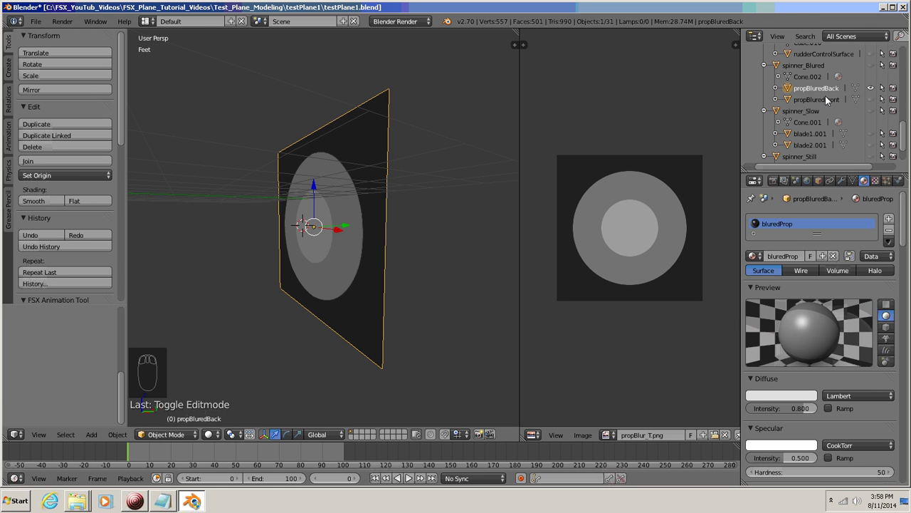
left_click(870, 100)
left_click(870, 99)
left_click(871, 88)
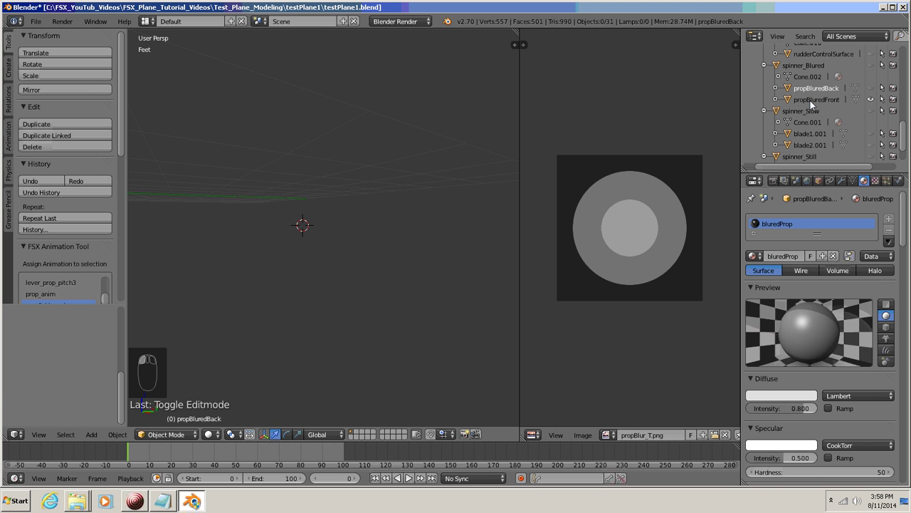
left_click(813, 100)
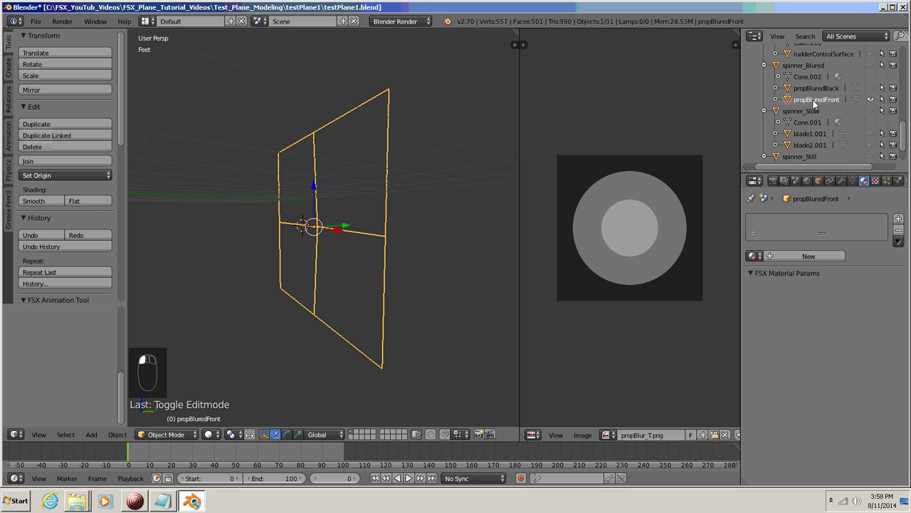
Step: Show propBluredFront in back orthographic view, framed with the whole plane in sight
middle_click_drag(458, 278, 382, 286)
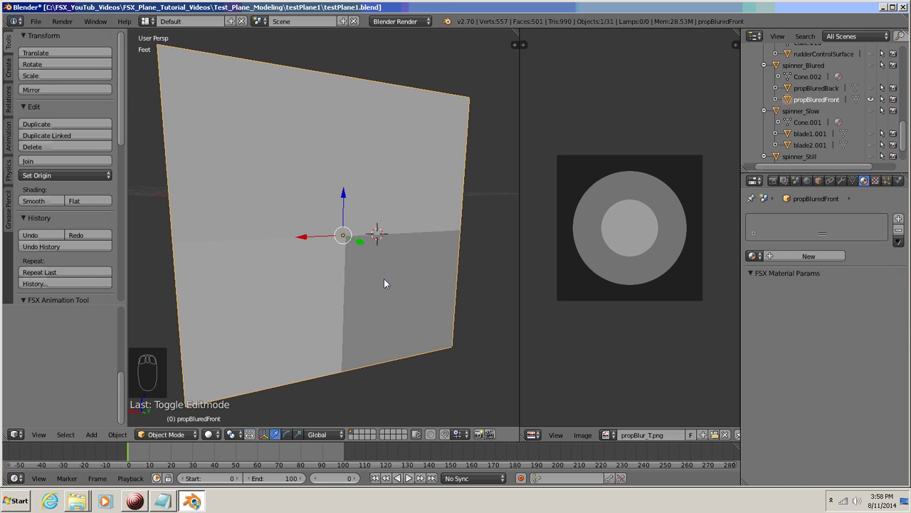
key("ctrl+KP_1")
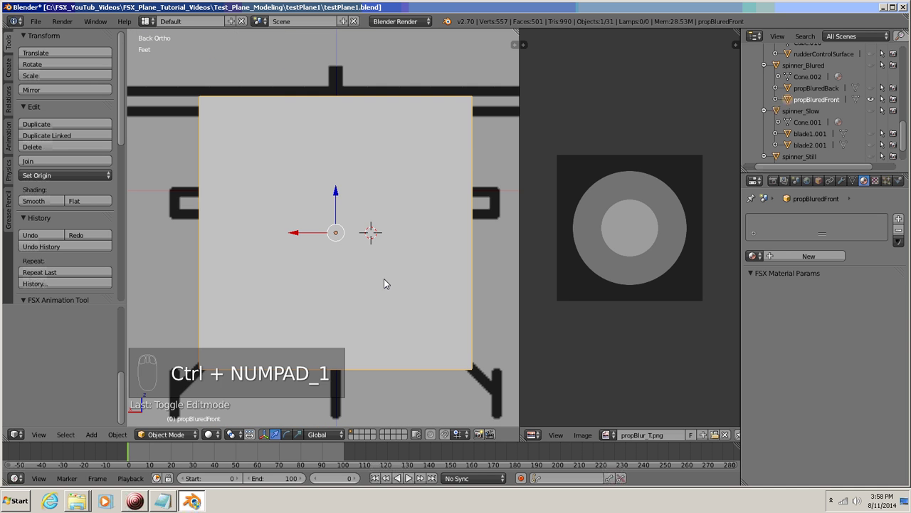
scroll(384, 279, "down", 10)
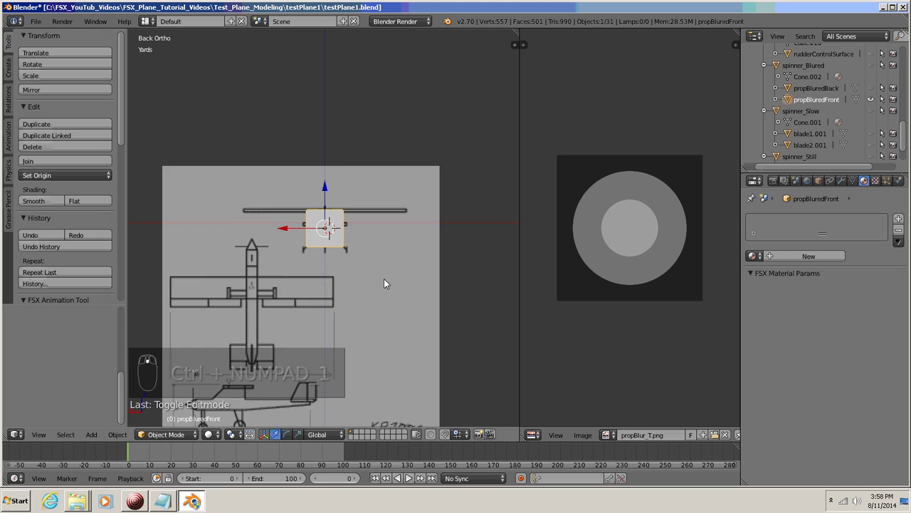
scroll(383, 279, "up", 6)
middle_click_drag(416, 309, 424, 249, "shift")
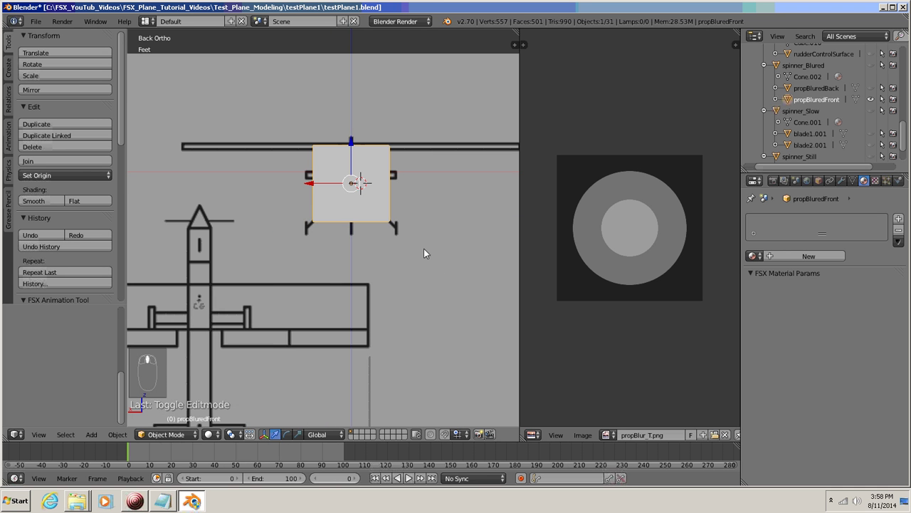
scroll(424, 210, "up", 2)
scroll(424, 210, "down", 1)
middle_click_drag(424, 211, 399, 283, "shift")
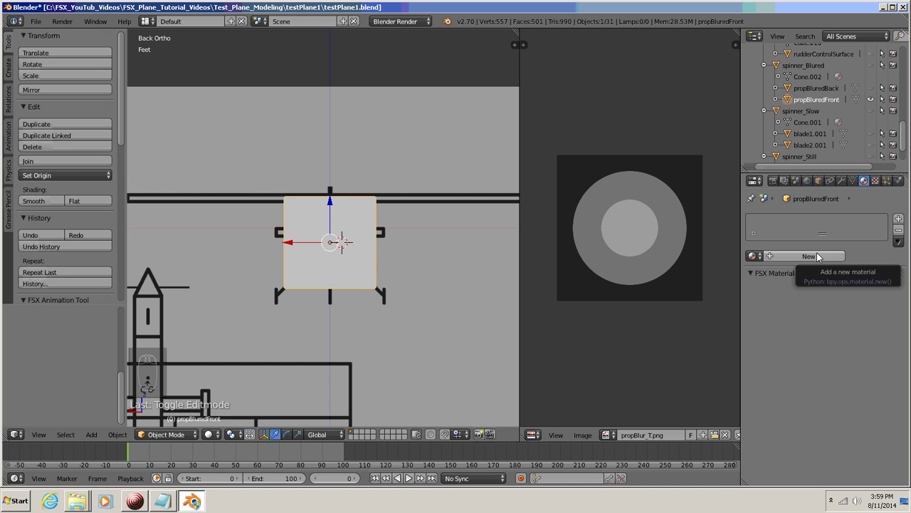
Step: Assign the existing bluredProp material to propBluredFront
left_click(752, 257)
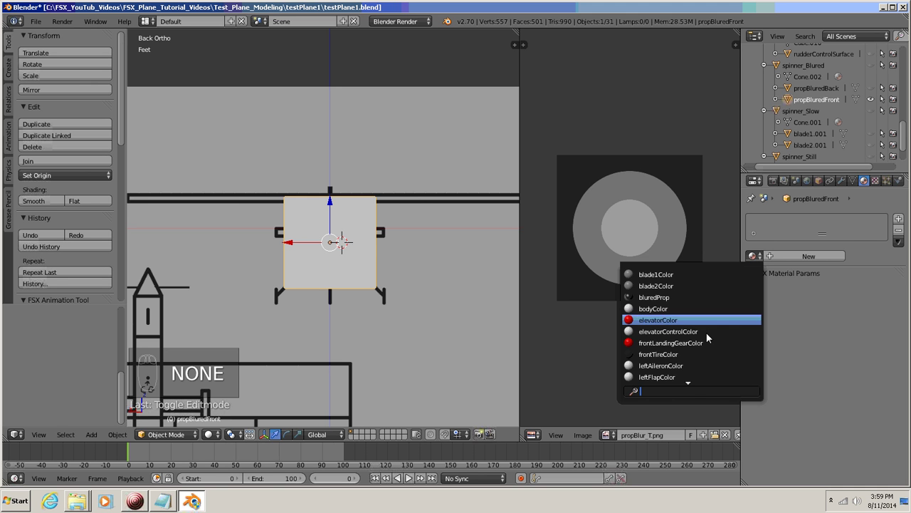
scroll(687, 344, "down", 7)
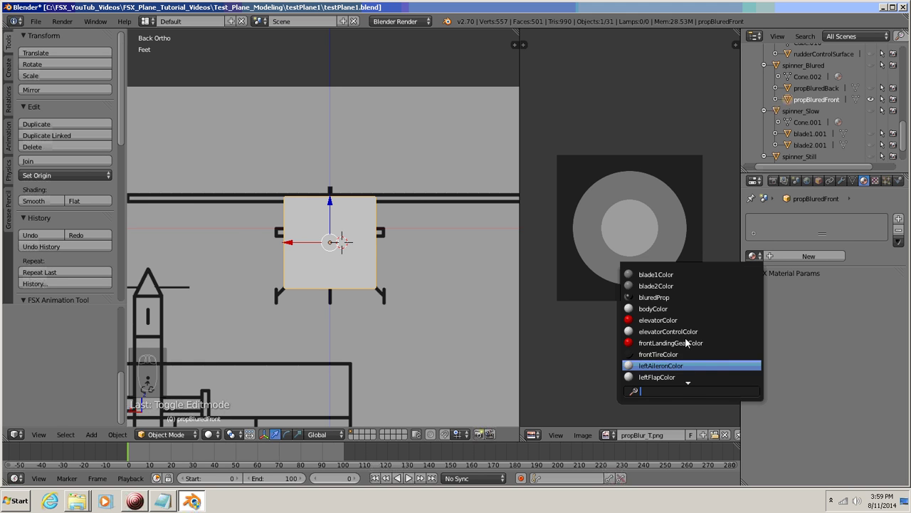
scroll(688, 344, "down", 8)
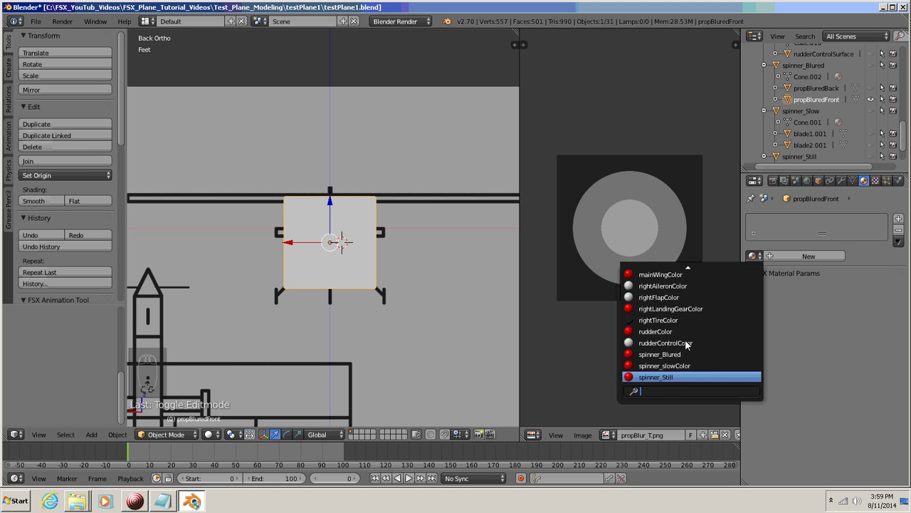
scroll(687, 344, "up", 3)
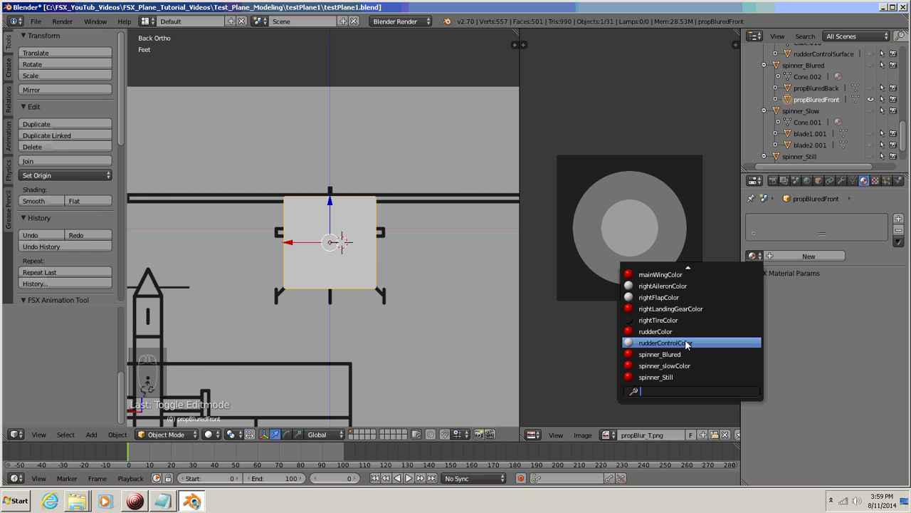
scroll(687, 344, "up", 10)
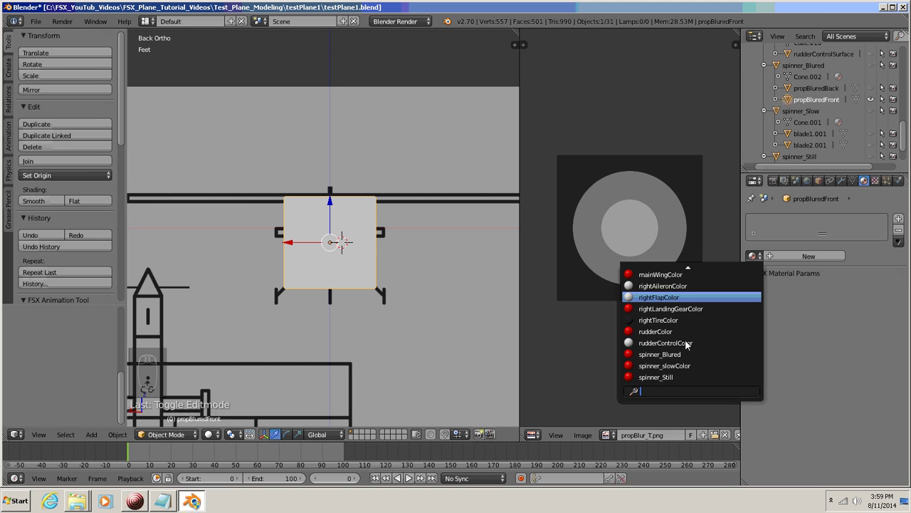
scroll(685, 339, "up", 6)
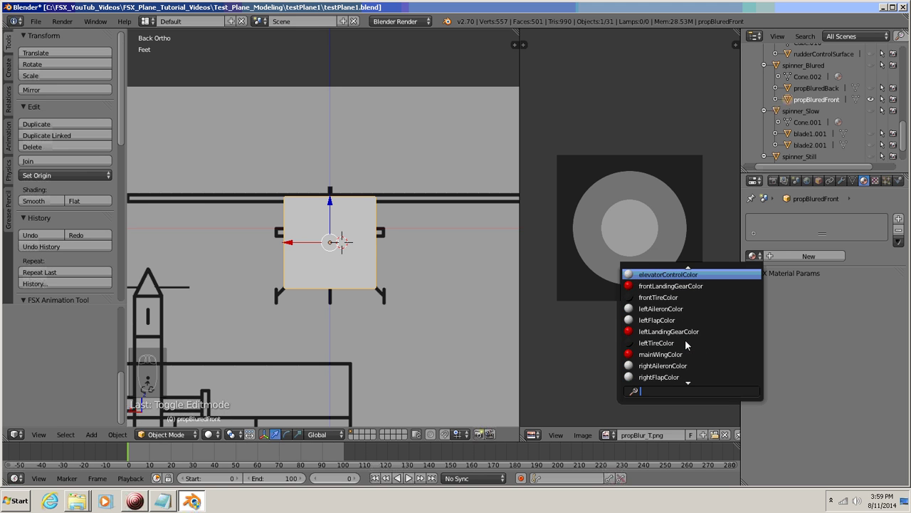
scroll(685, 344, "up", 1)
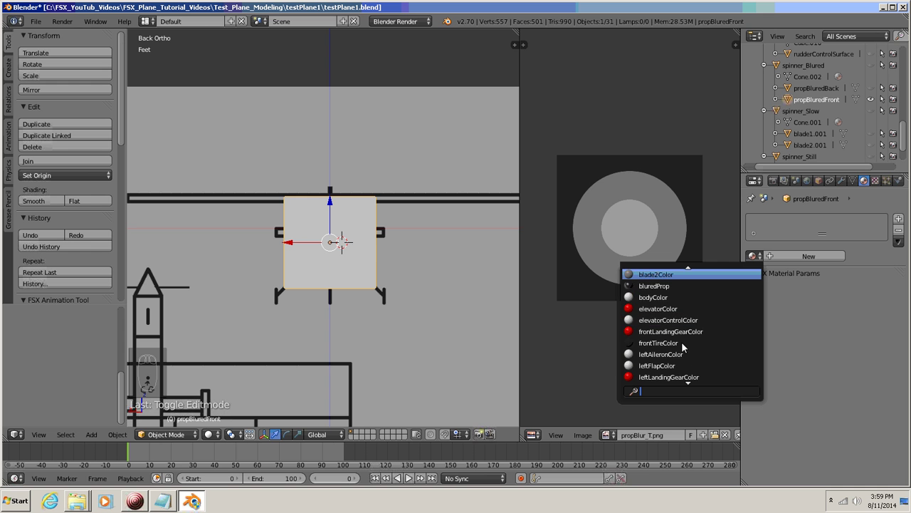
left_click(631, 286)
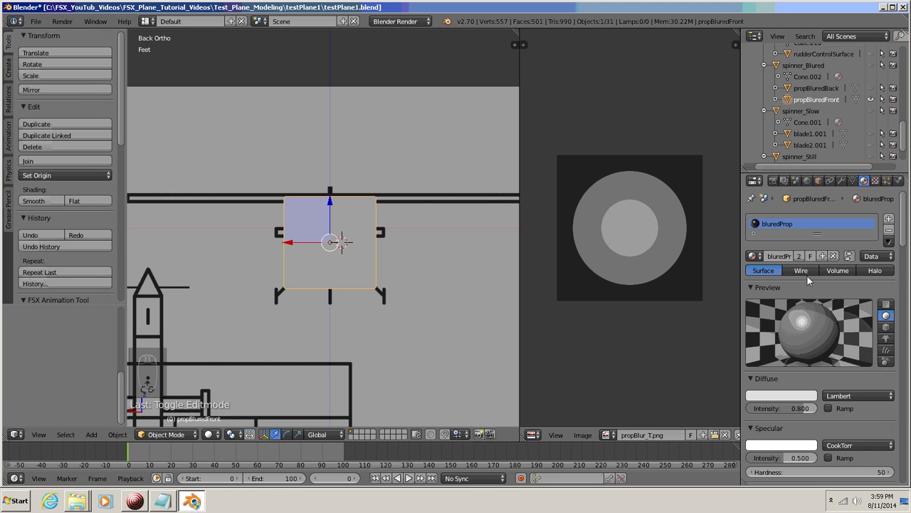
Step: Review the bluredProp material's settings, compare its Volume and Wire types, and return it to Surface
scroll(813, 351, "down", 10)
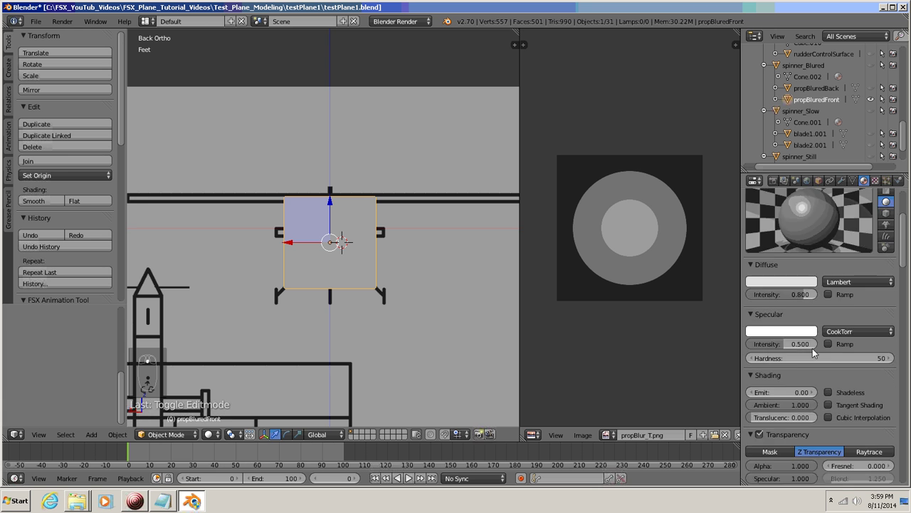
scroll(813, 348, "up", 5)
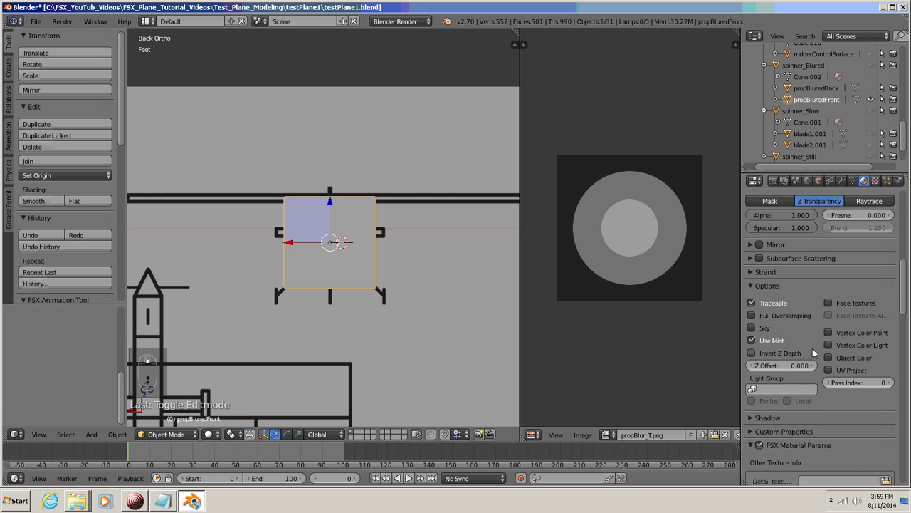
scroll(813, 348, "up", 5)
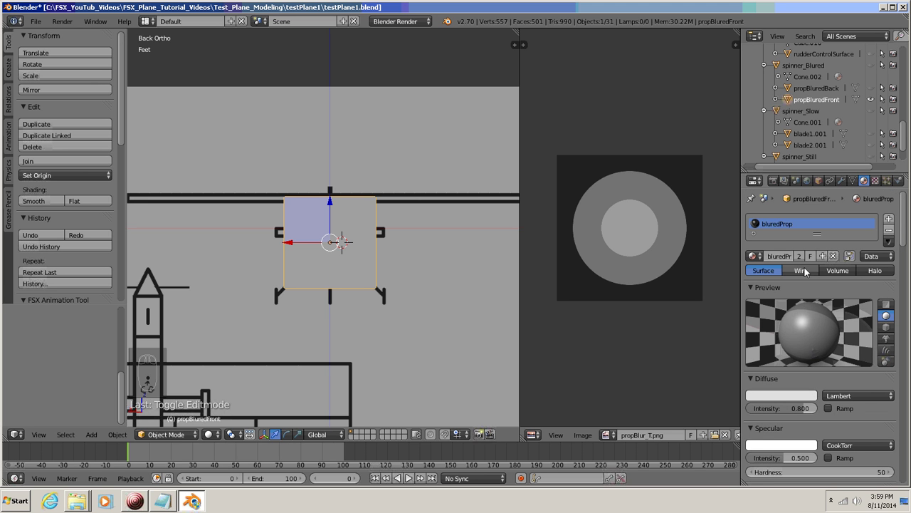
left_click(844, 274)
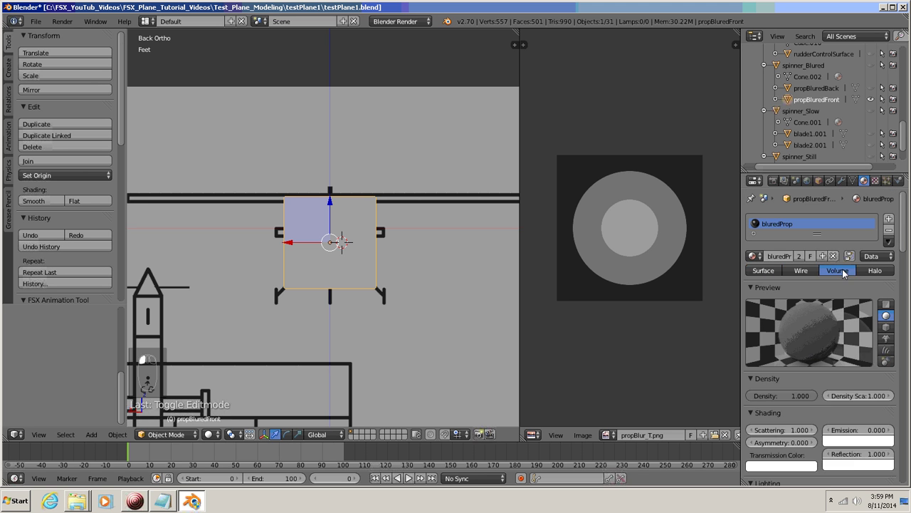
left_click(761, 274)
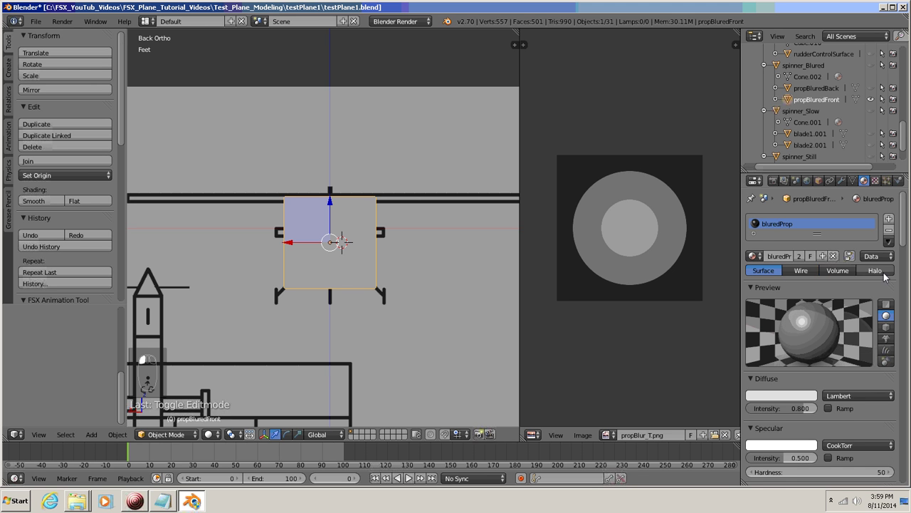
left_click(801, 272)
left_click(755, 273)
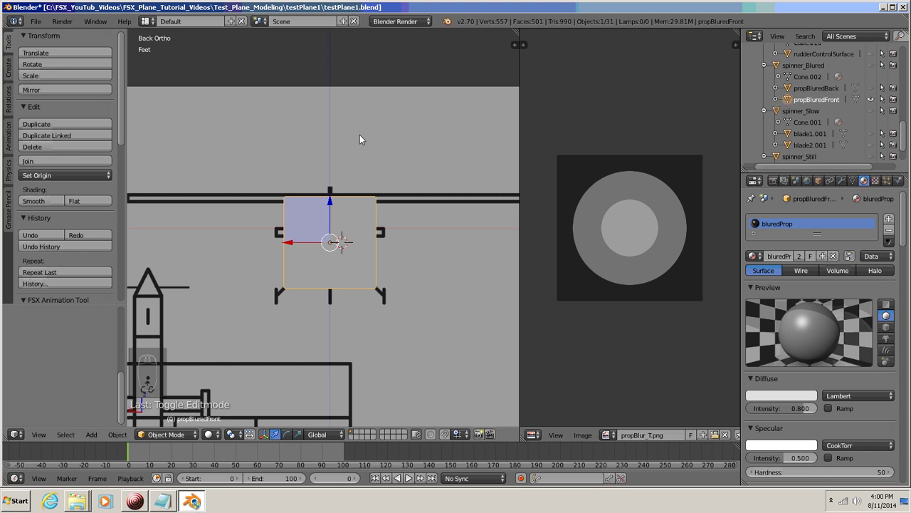
Step: Unwrap the entire propBluredFront mesh with Smart UV Project, using an angle limit of 66 and zero island margin
key("Tab")
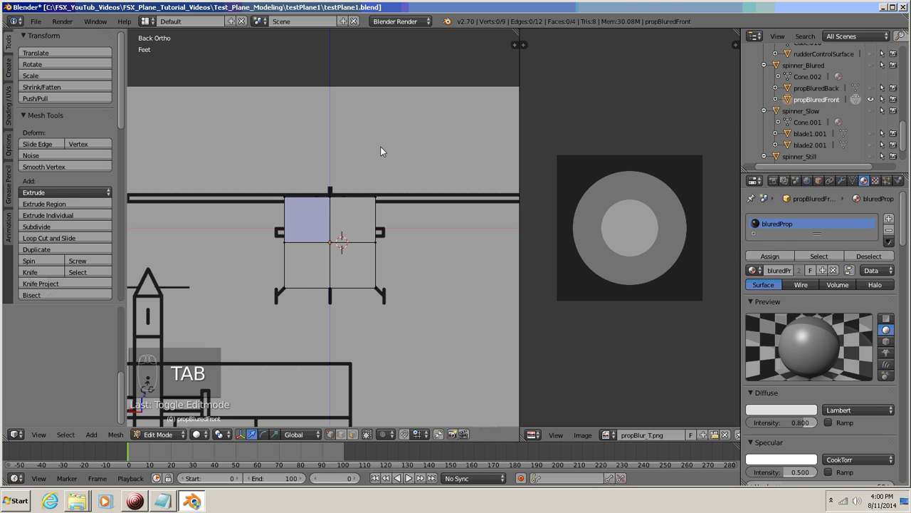
key("a")
key("a")
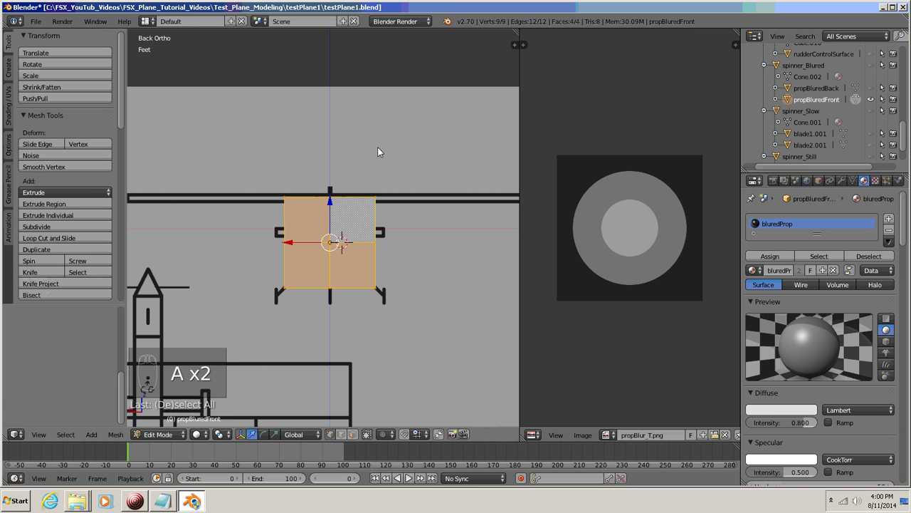
left_click(115, 435)
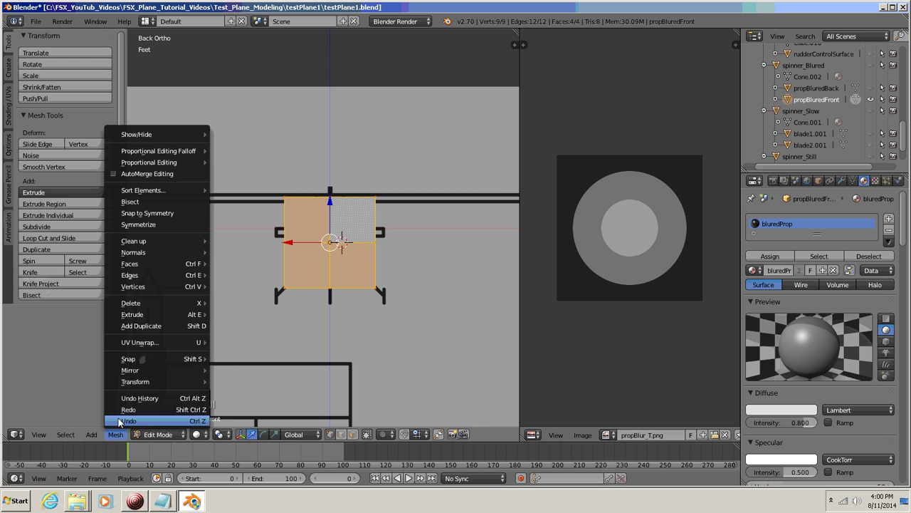
mouse_move(143, 342)
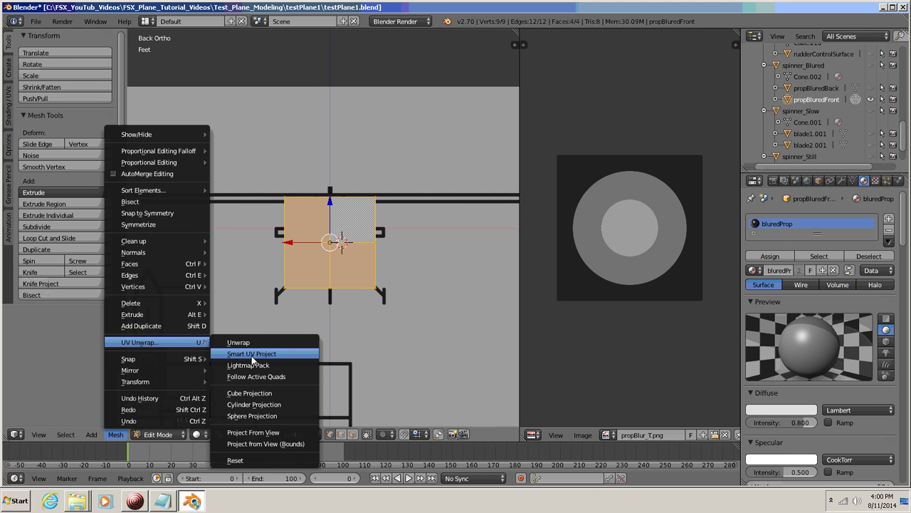
left_click(269, 359)
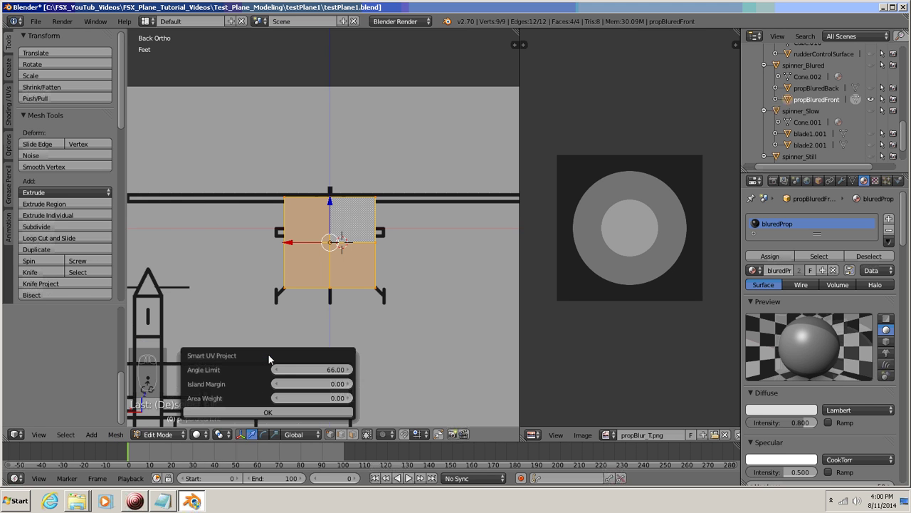
left_click(269, 413)
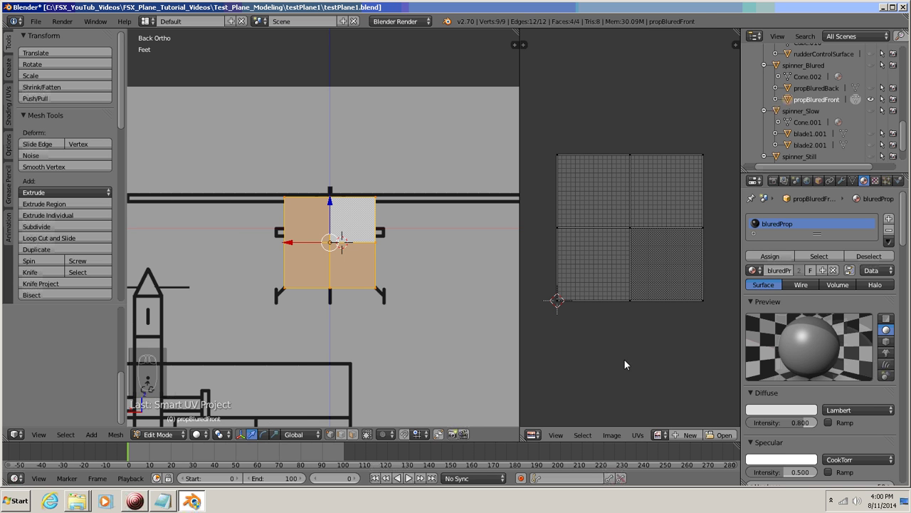
Step: Assign propBlur_T.png to propBluredFront's UV layout, deselect the mesh, and return to Object Mode
left_click(656, 436)
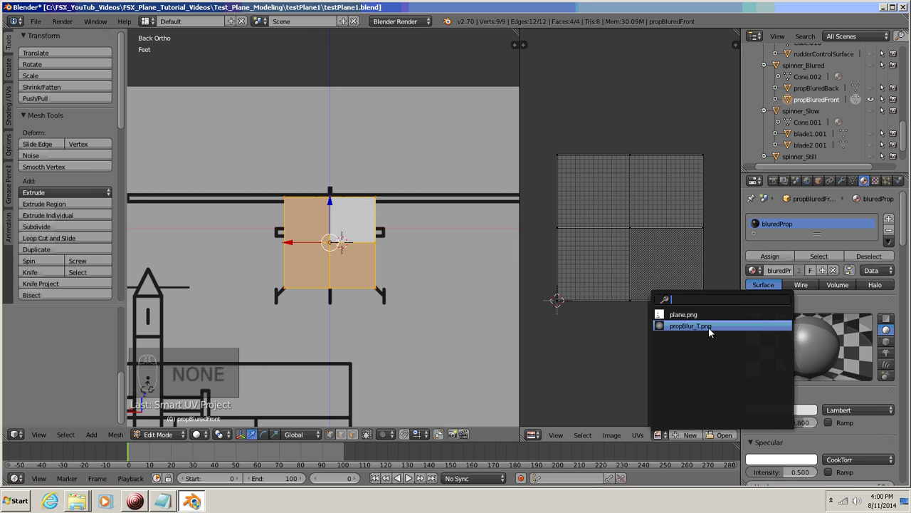
left_click(665, 327)
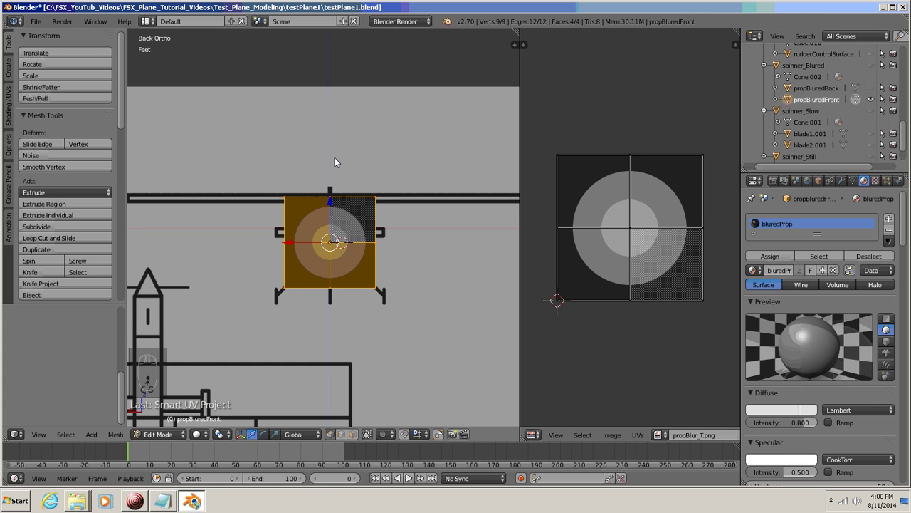
key("a")
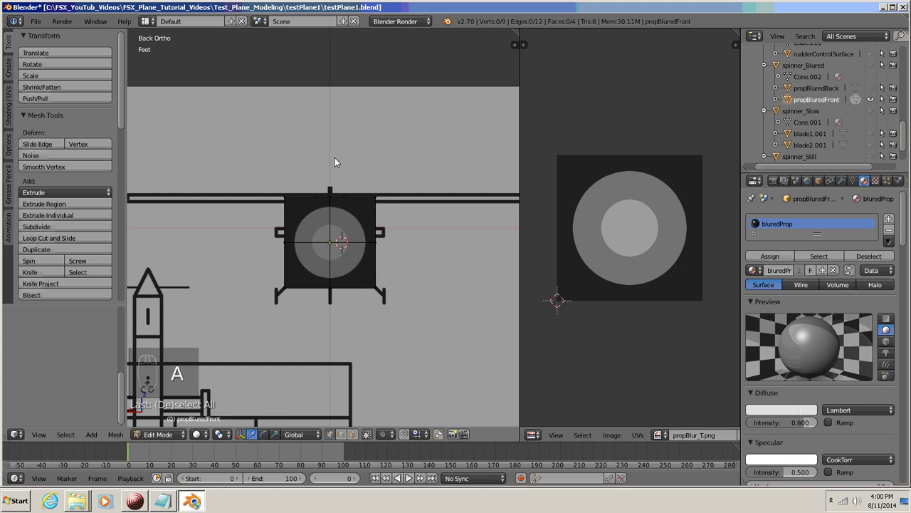
key("Tab")
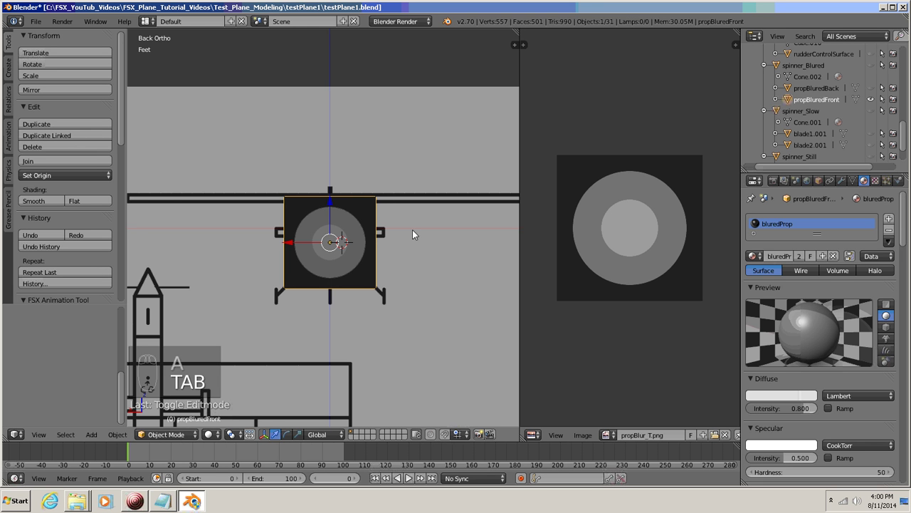
Step: Merge the image editor area into the 3D view and show the object's transform properties
left_click(517, 32)
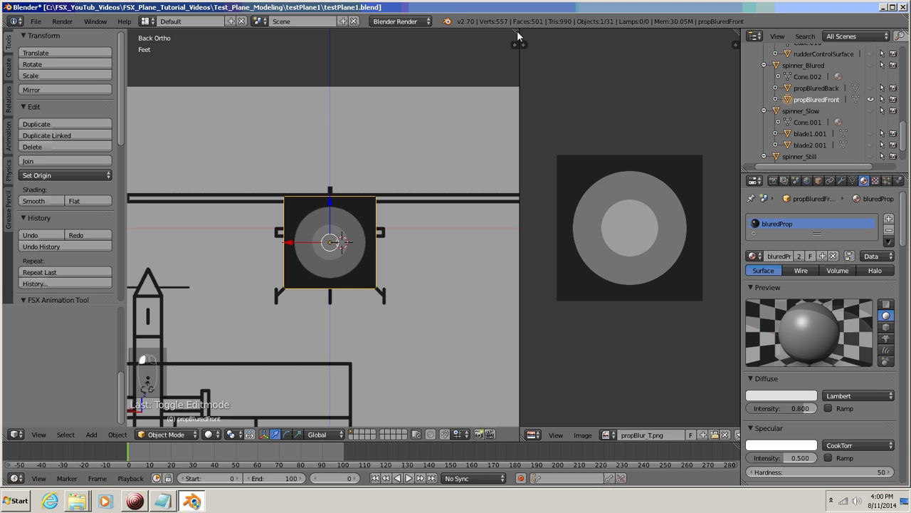
left_click_drag(518, 32, 641, 64)
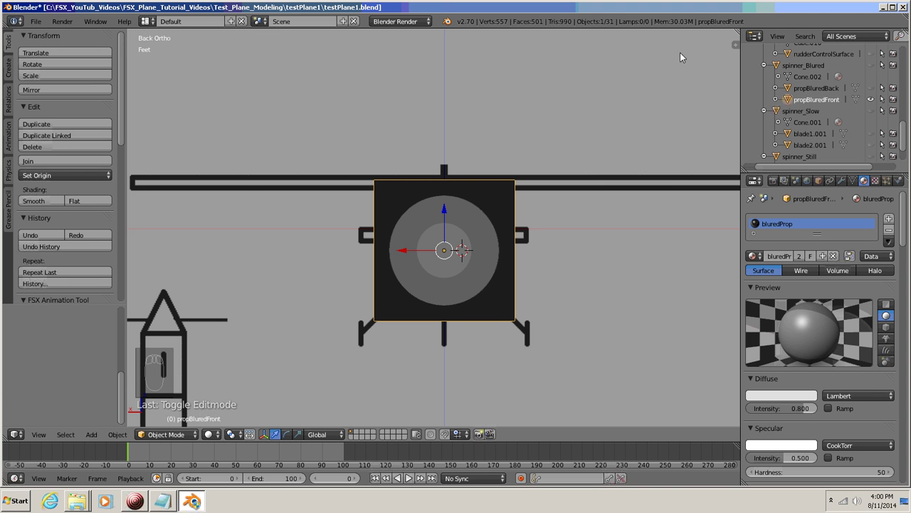
left_click(736, 47)
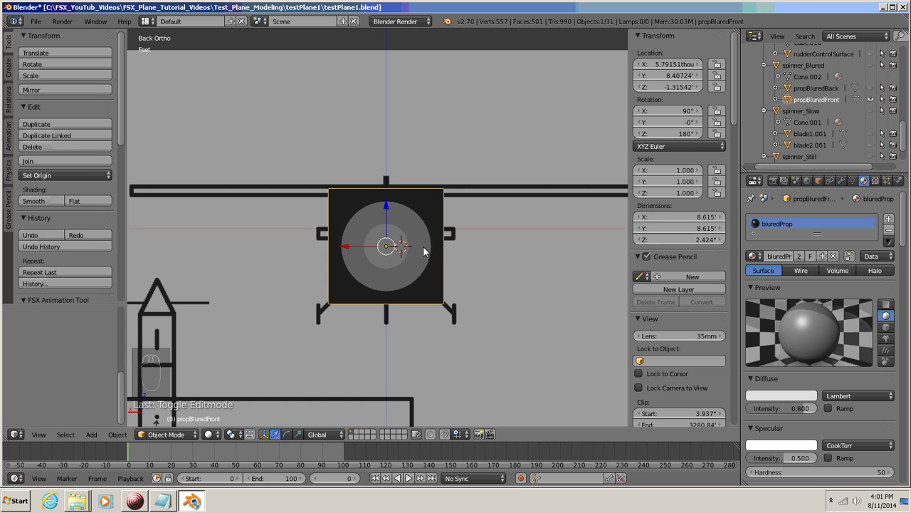
Step: Unhide all objects of the plane, deselect everything, and show the propeller and nose in a close perspective view
middle_click_drag(439, 257, 288, 263)
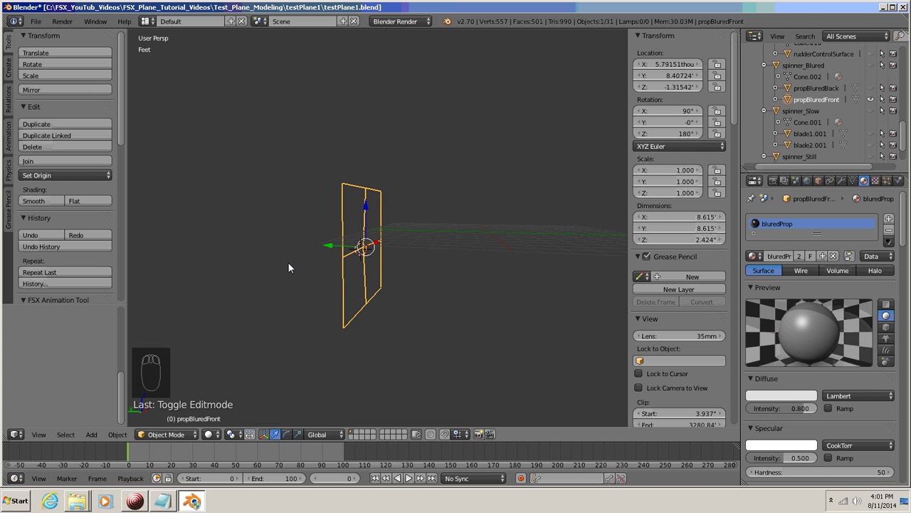
key("alt+h")
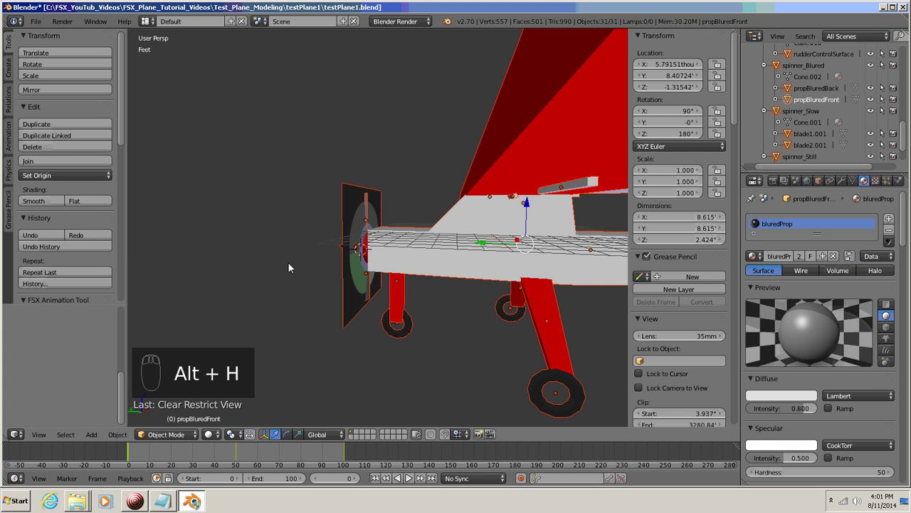
scroll(266, 177, "down", 5)
scroll(285, 217, "up", 2)
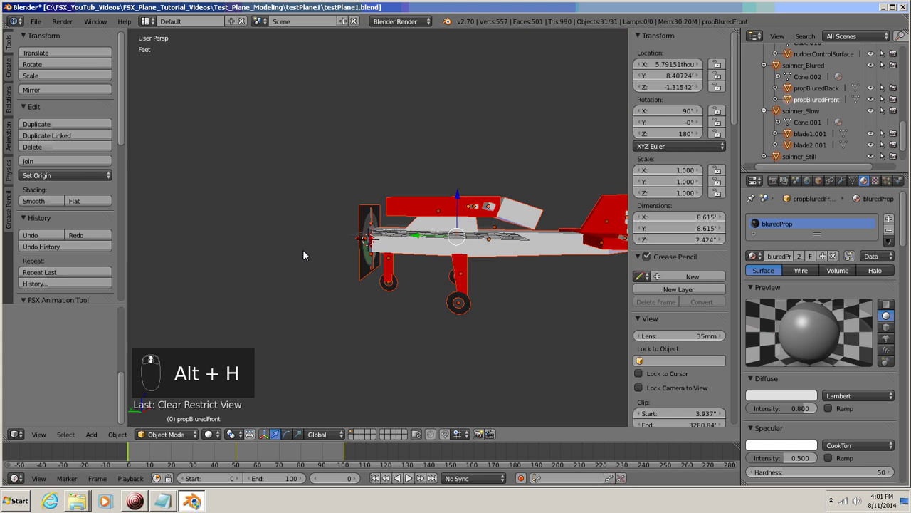
middle_click_drag(385, 301, 429, 258)
key("a")
scroll(351, 294, "up", 3)
scroll(401, 320, "up", 3)
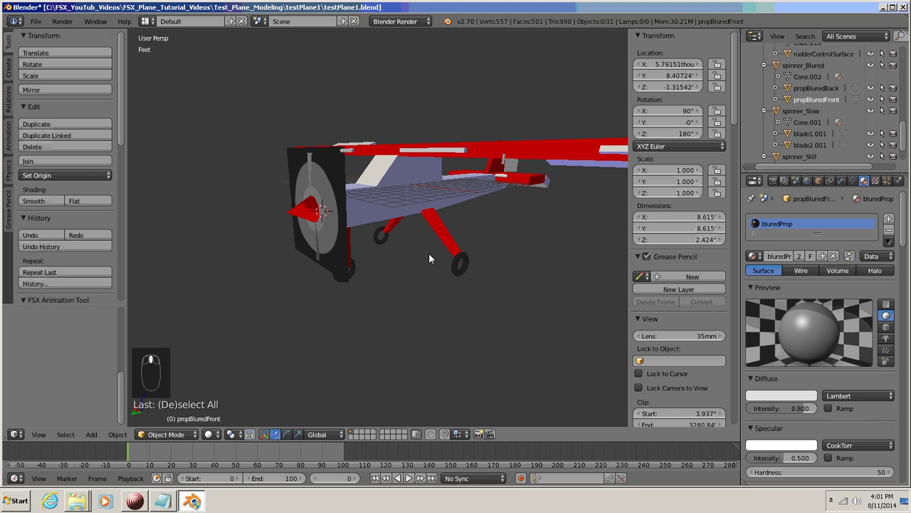
Step: Hide spinner_Still together with its blades, blade1 and blade2
left_click_drag(904, 139, 903, 158)
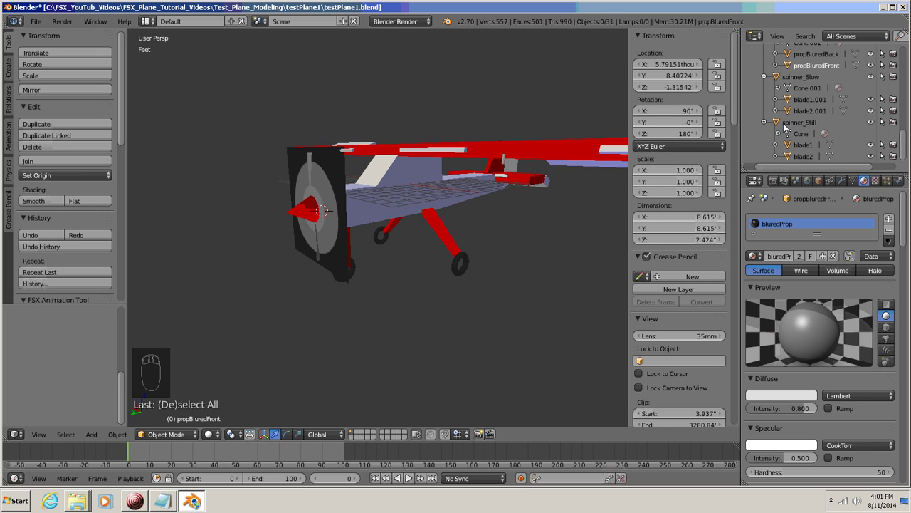
mouse_move(904, 151)
left_mouse_down()
mouse_move(904, 141)
mouse_move(903, 163)
left_mouse_up()
left_click(871, 156)
left_click(870, 145)
left_click(871, 123)
Step: Hide spinner_Blured together with propBluredFront and propBluredBack, keeping the spinner_Slow group visible
left_click_drag(905, 142, 905, 129)
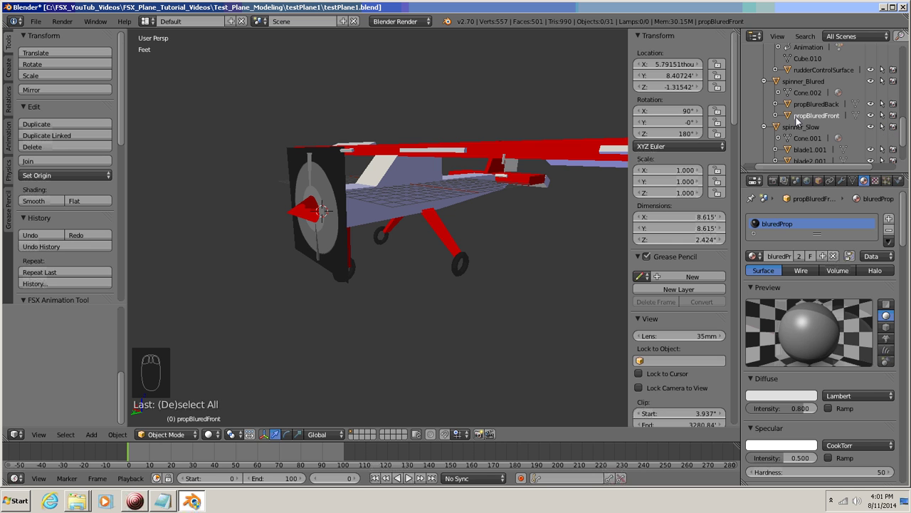
left_click(871, 116)
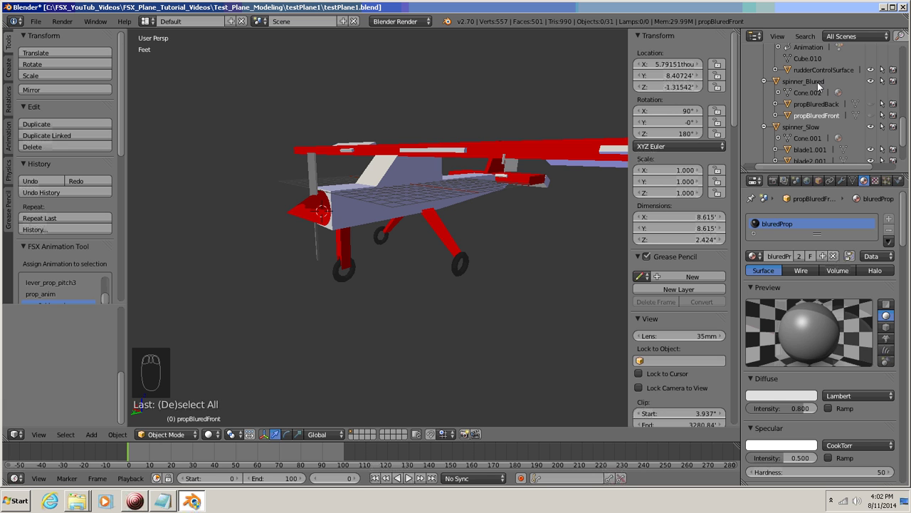
left_click(872, 81)
left_click_drag(903, 134, 904, 163)
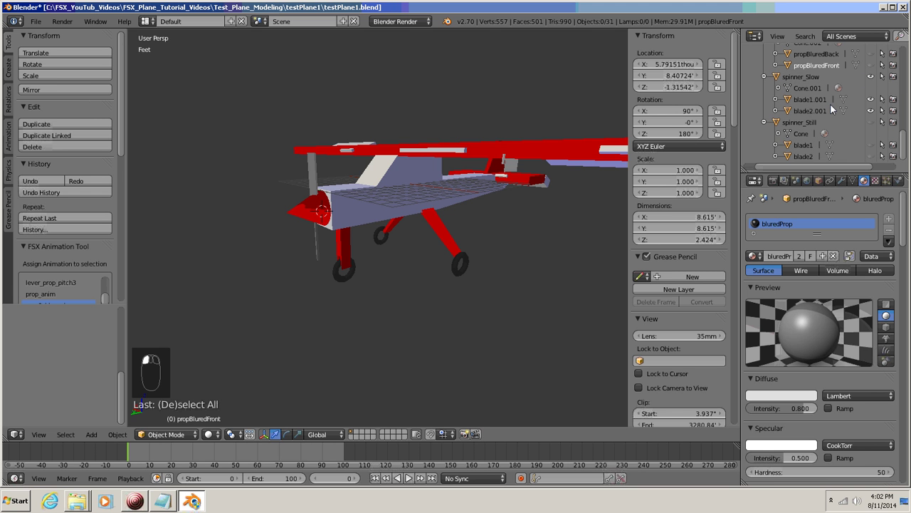
Step: Select spinner_Slow and insert a rotation keyframe for it at frame 0
left_click(789, 77)
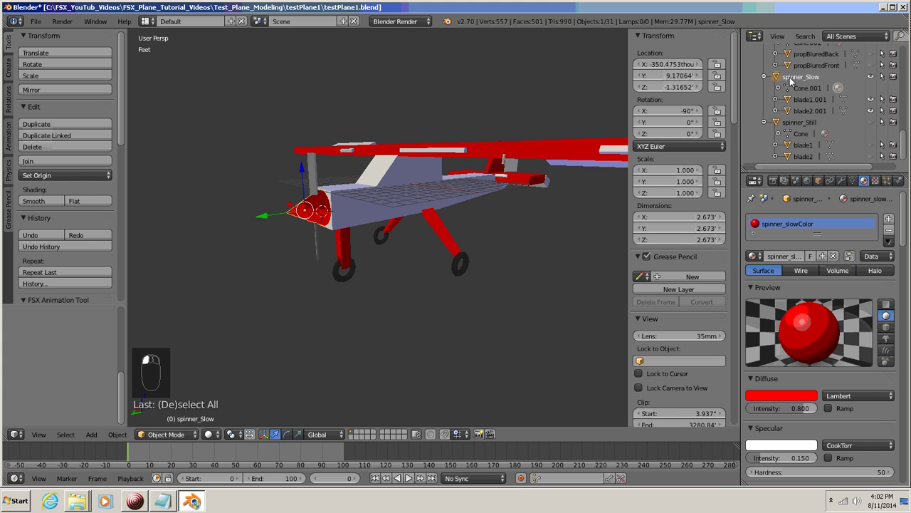
middle_click_drag(366, 254, 400, 260)
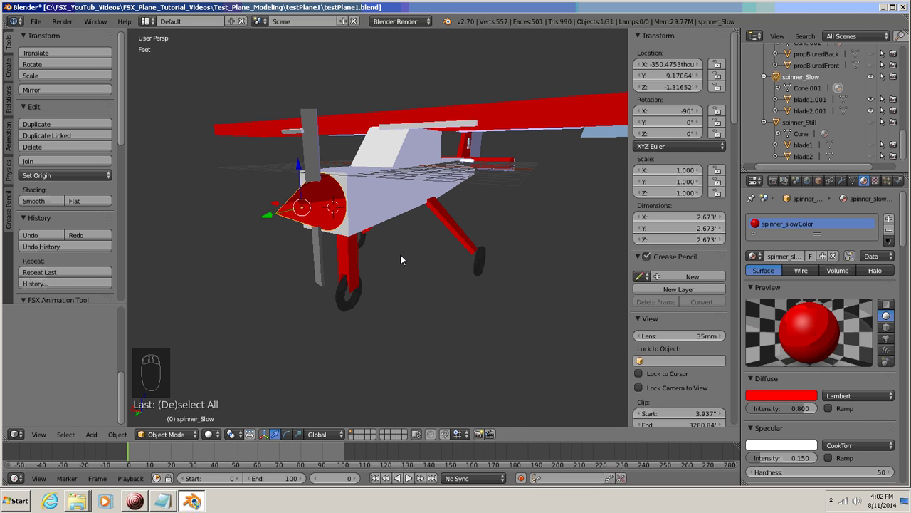
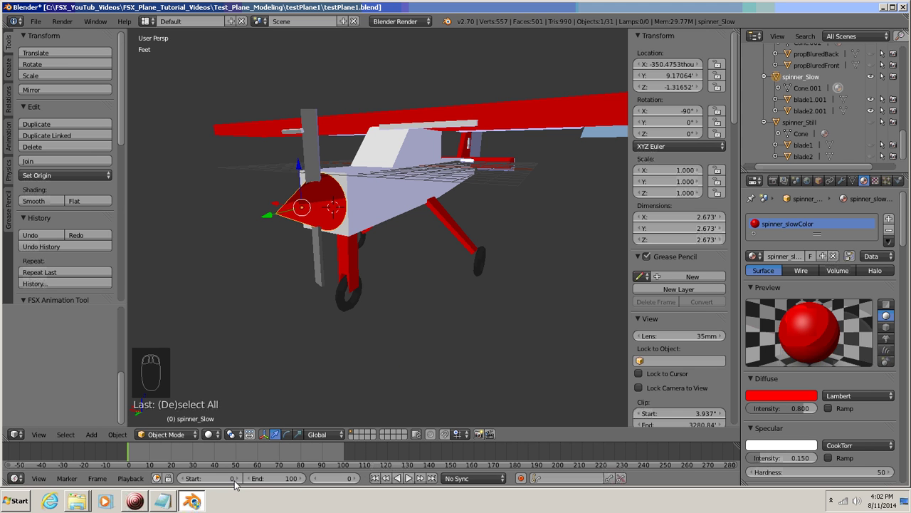
left_click(344, 483)
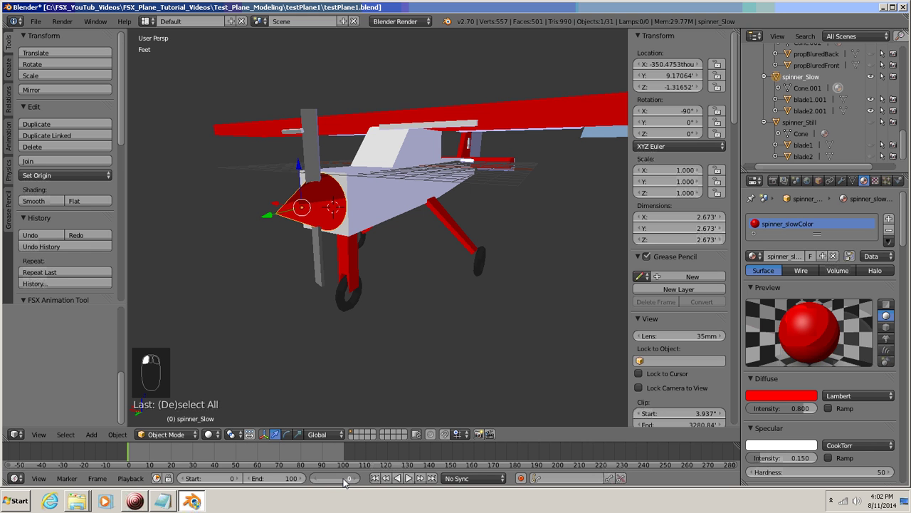
key("Return")
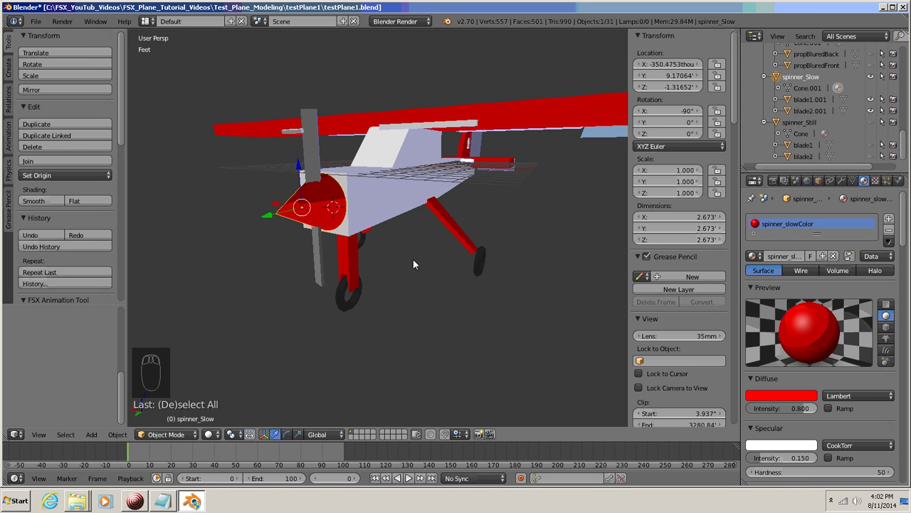
key("i")
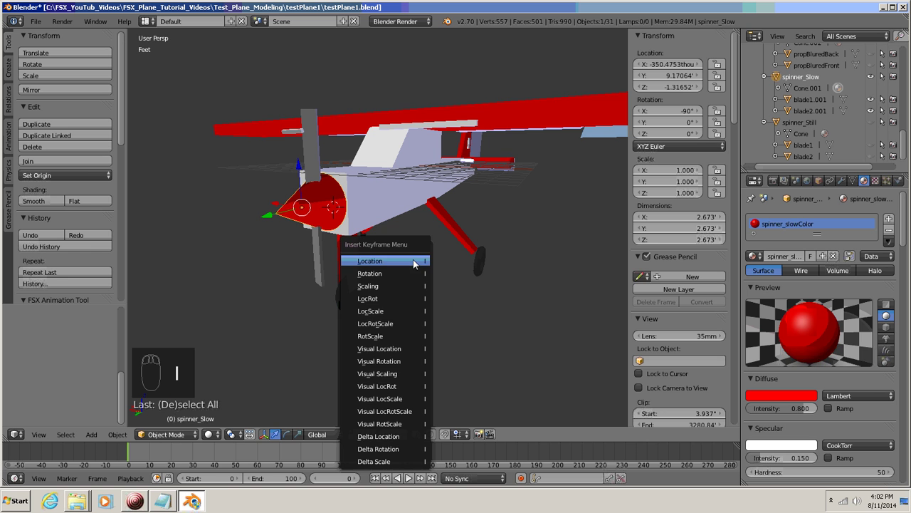
left_click(370, 274)
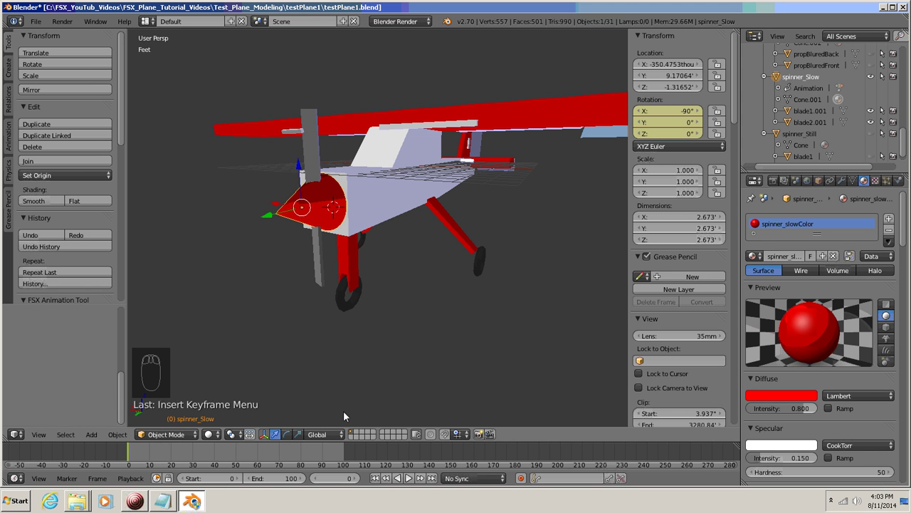
Step: At frame 25, rotate spinner_Slow 90° about the global Y axis and insert a rotation keyframe
left_click(336, 481)
type("25")
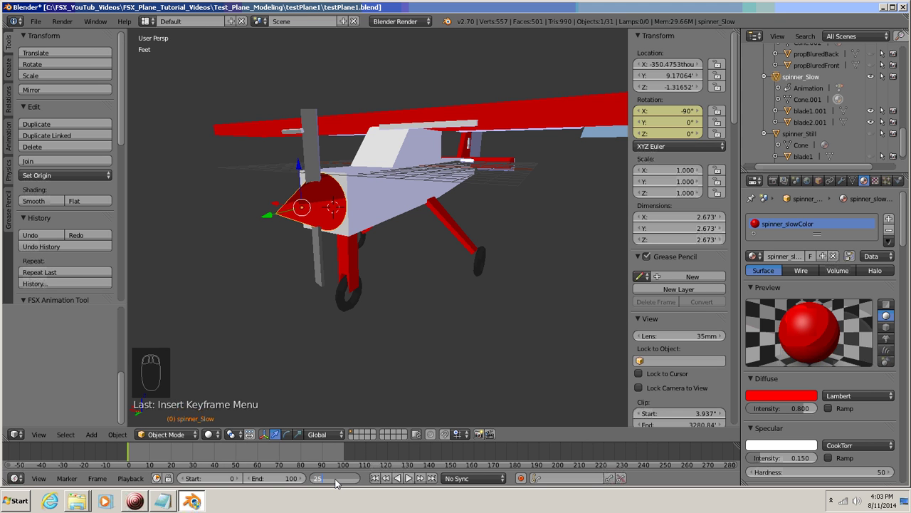
key("Return")
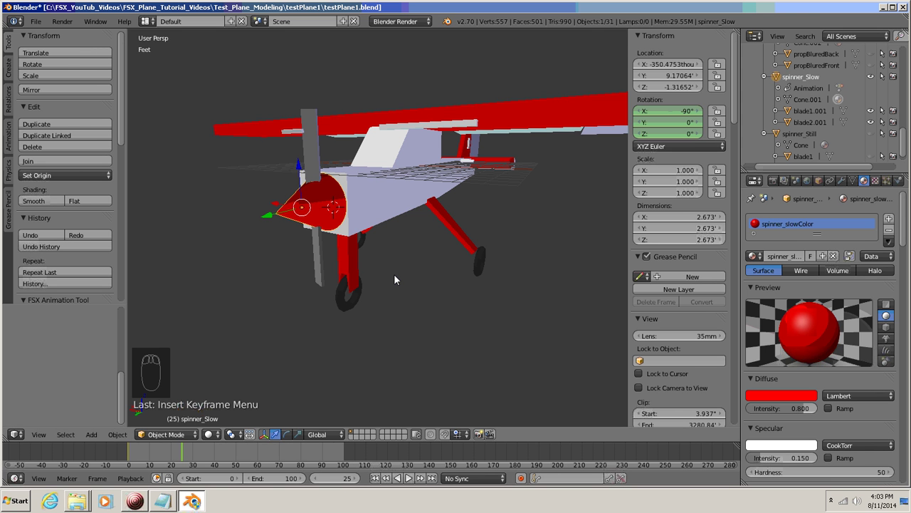
key("r")
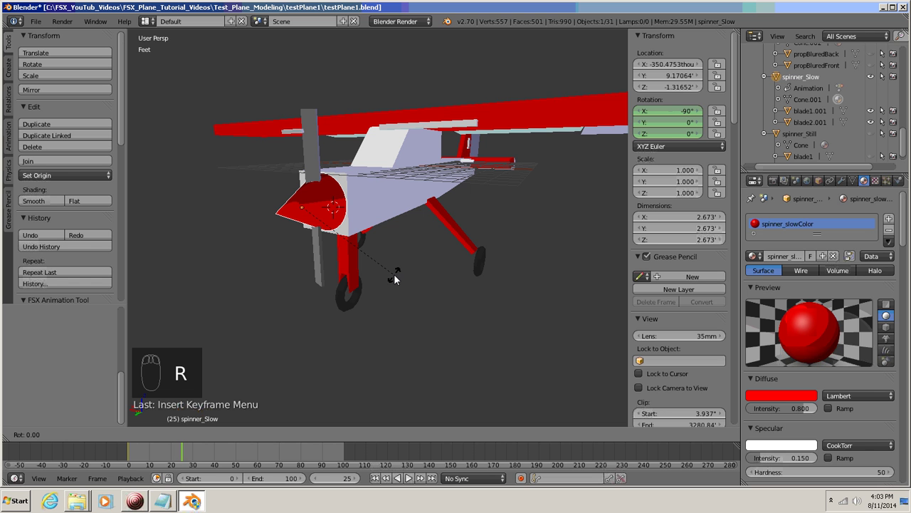
key("y")
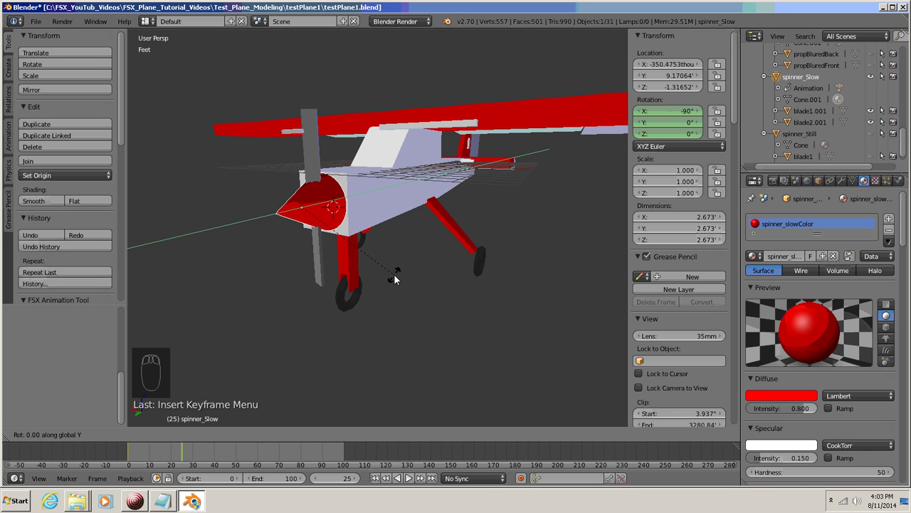
type("90")
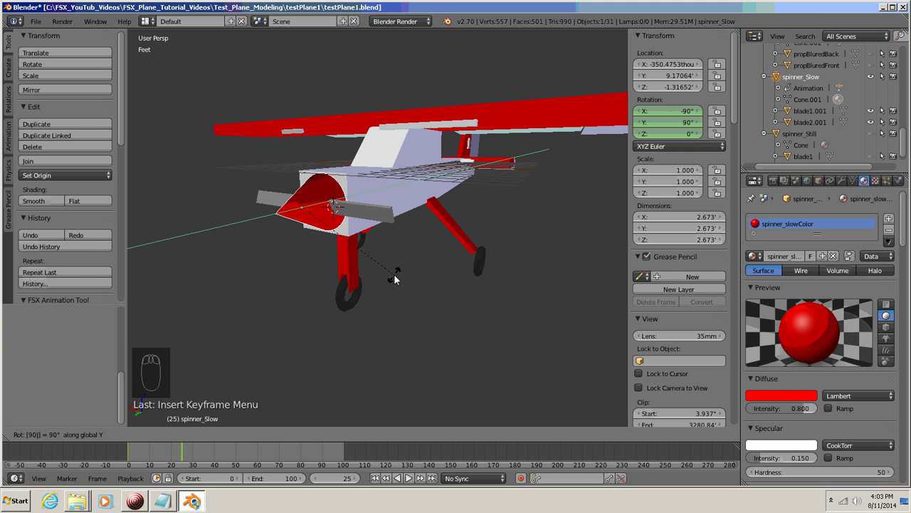
key("Return")
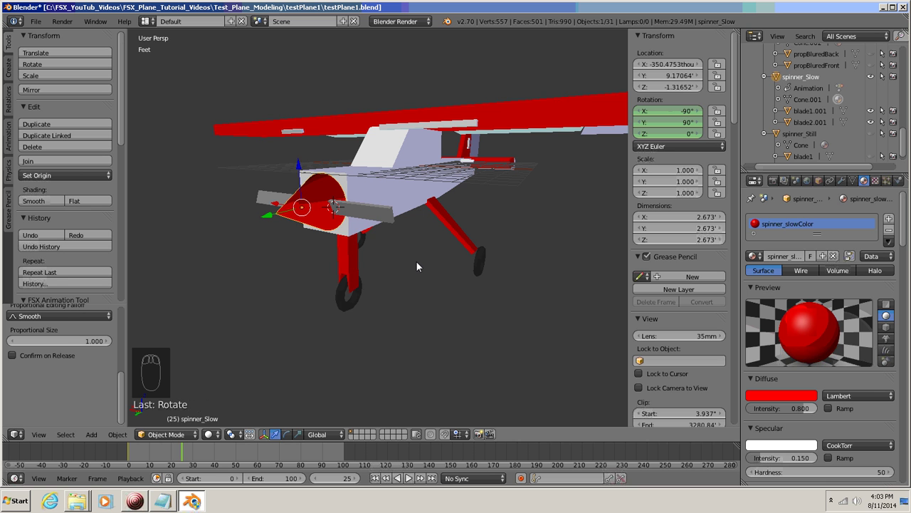
key("i")
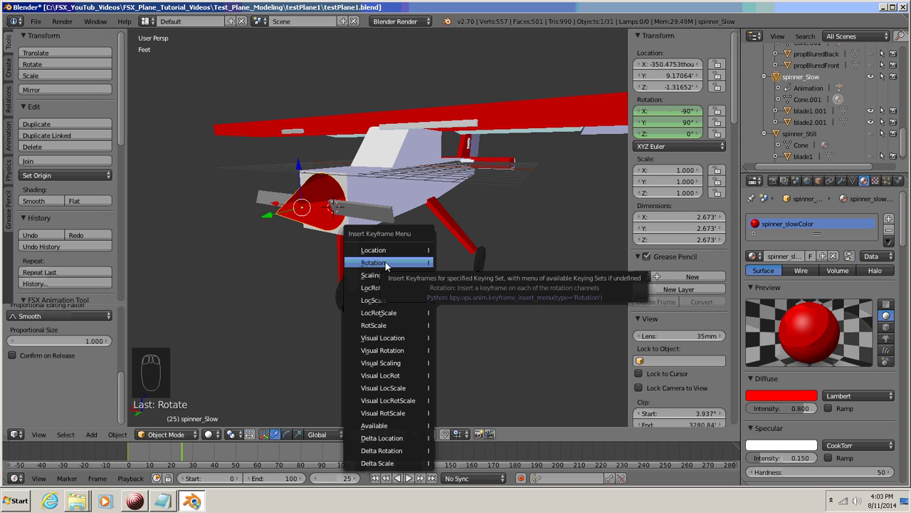
left_click(386, 264)
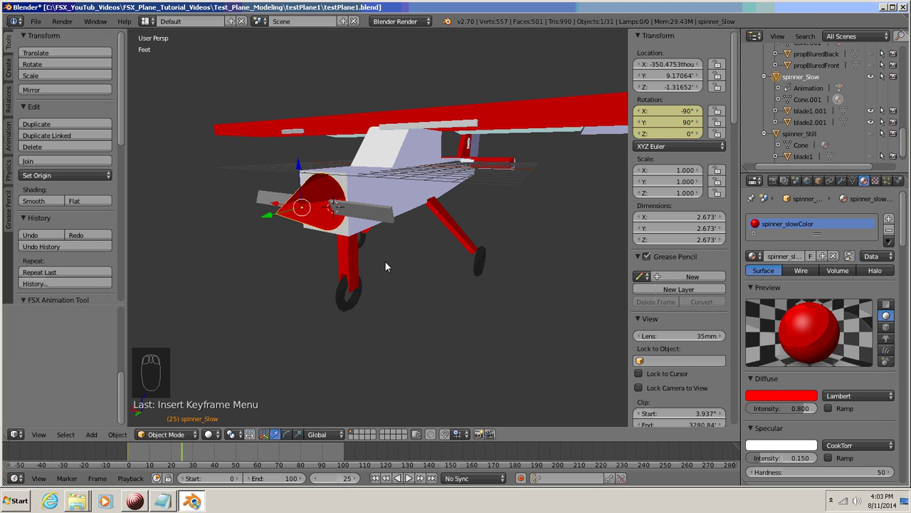
Step: At frame 50, rotate spinner_Slow another 90° about global Y and insert a rotation keyframe
left_click(338, 479)
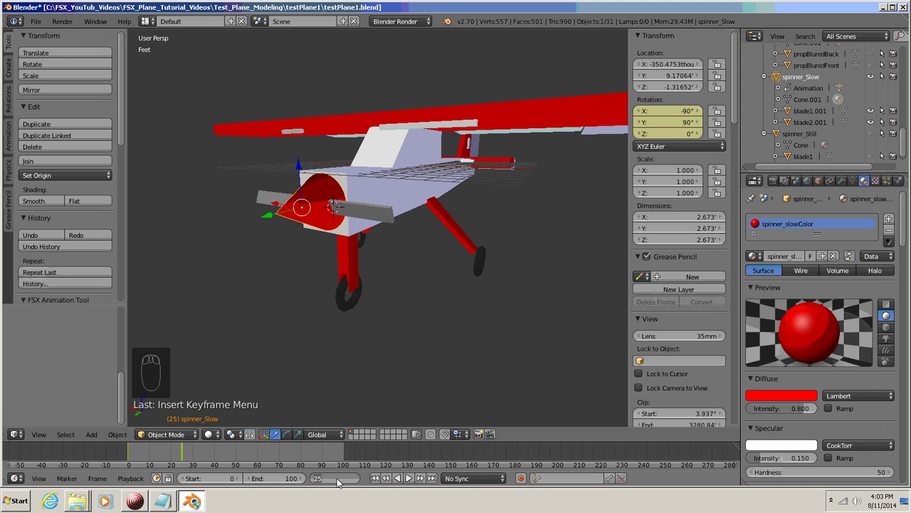
type("50")
key("Return")
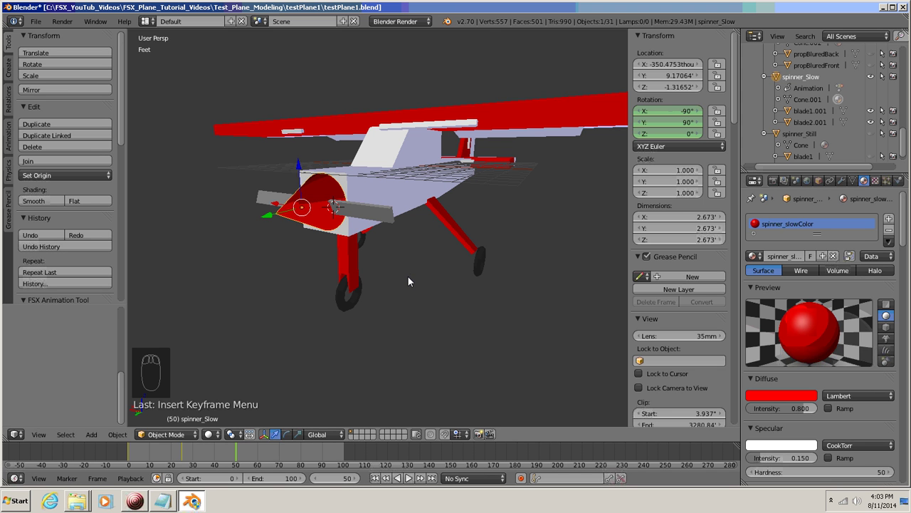
key("r")
type("y")
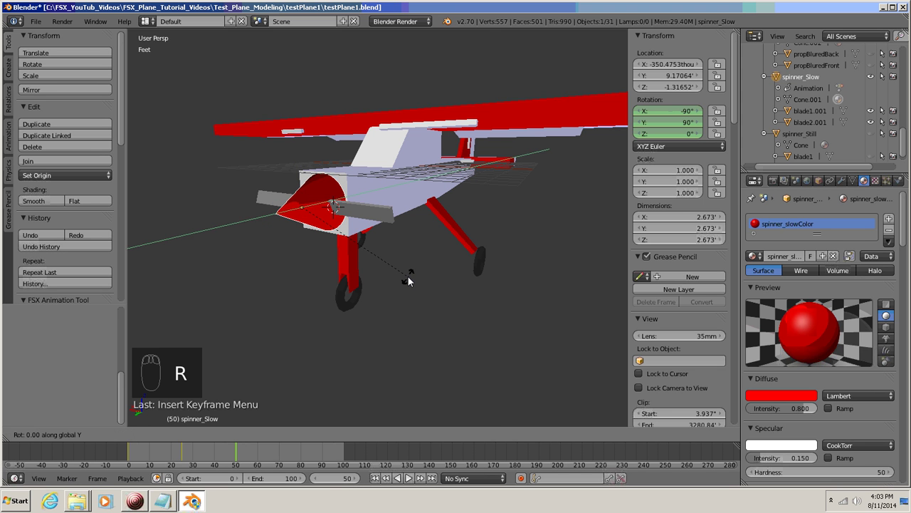
type("90")
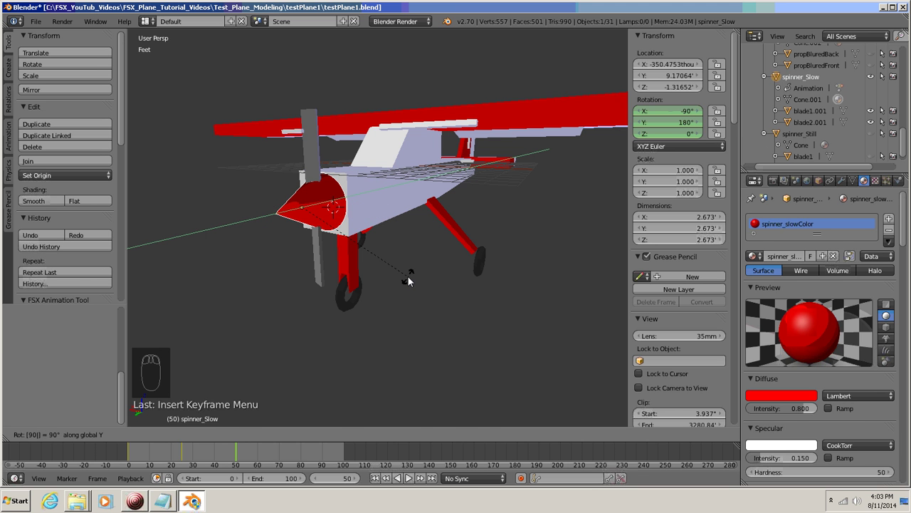
key("Return")
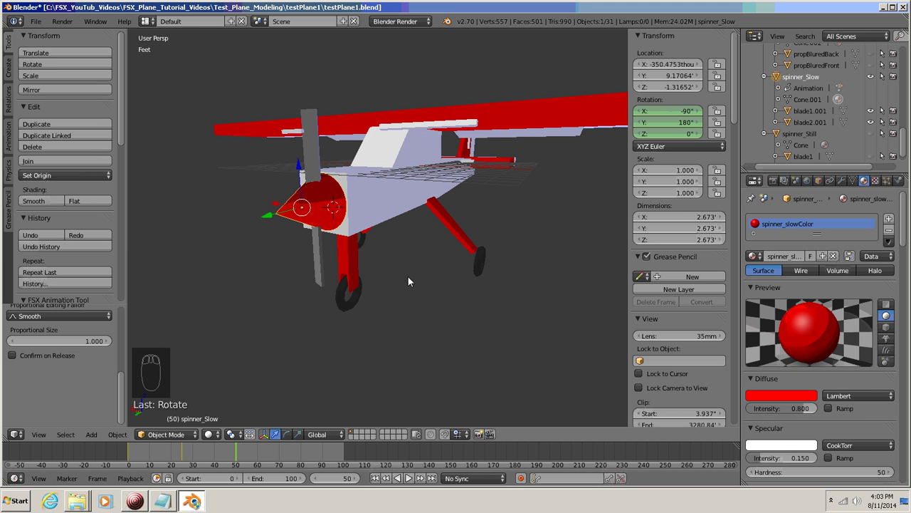
key("i")
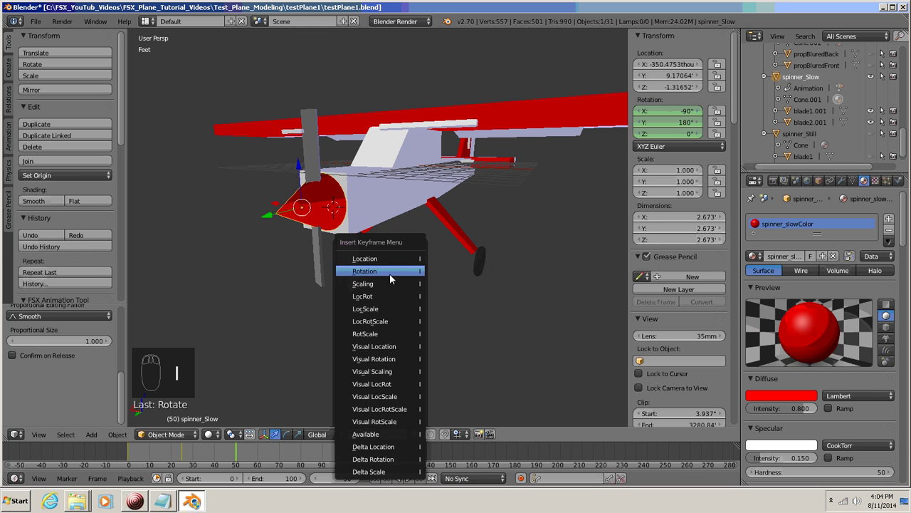
left_click(387, 272)
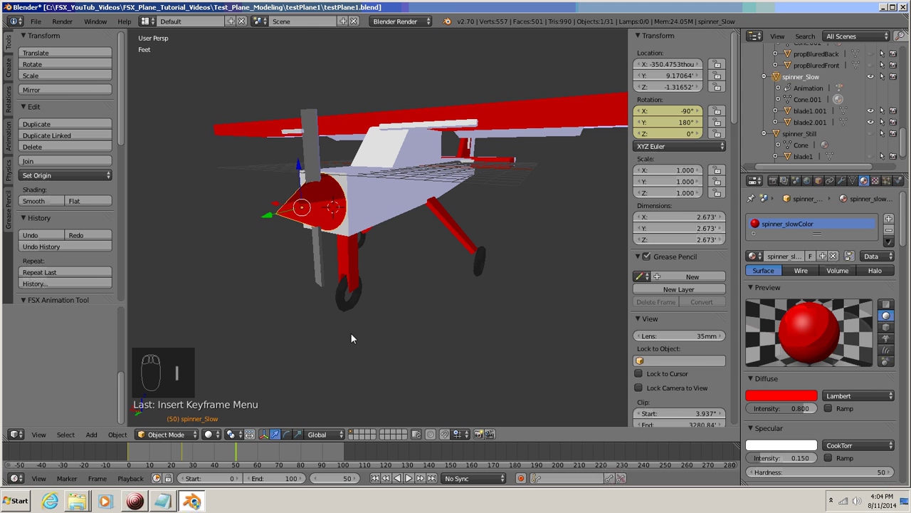
Step: At frame 75, rotate spinner_Slow a further 90° about global Y and insert a rotation keyframe
left_click(335, 481)
type("75")
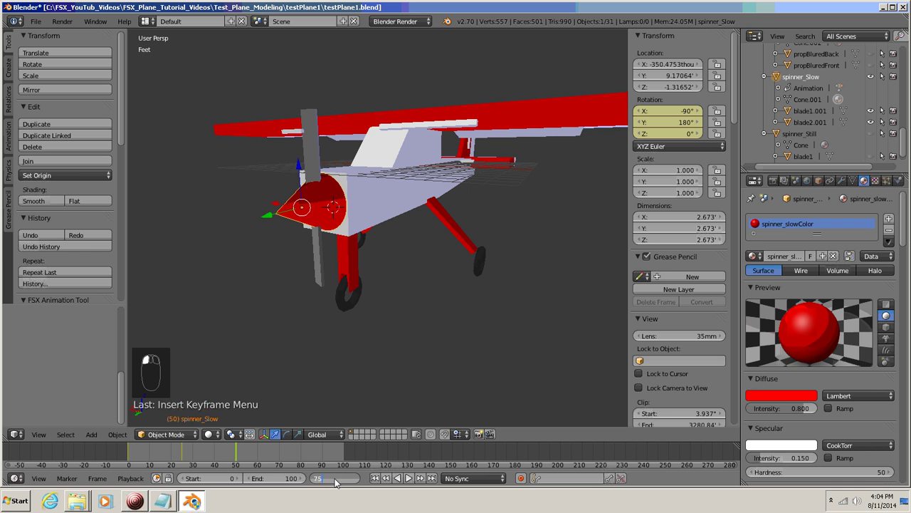
key("Return")
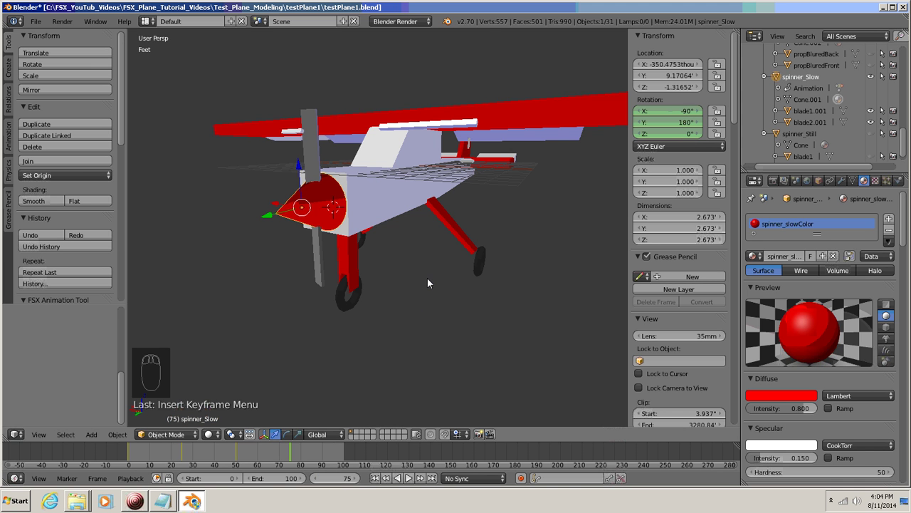
key("r")
type("y")
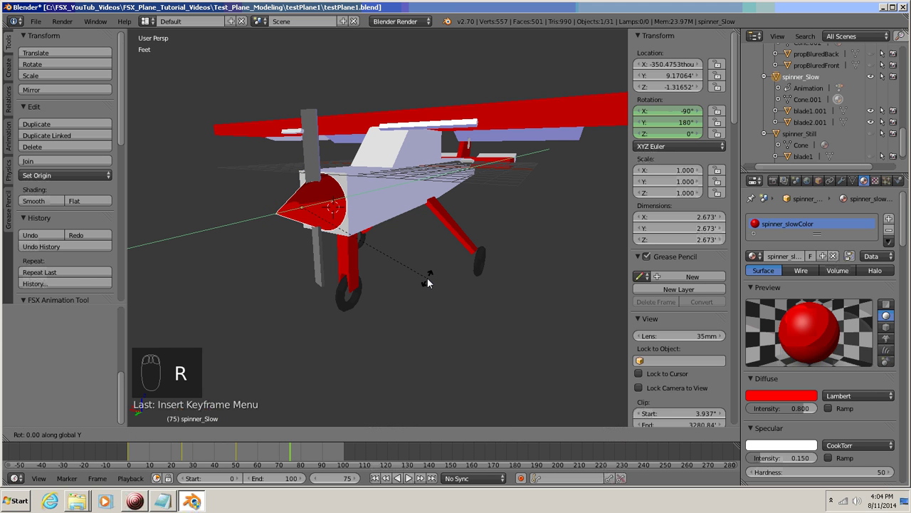
type("90")
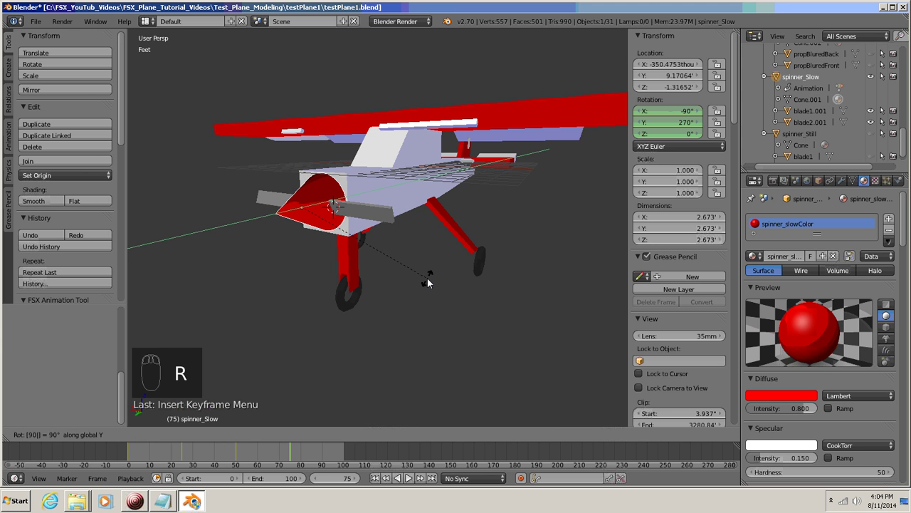
left_click(427, 283)
key("i")
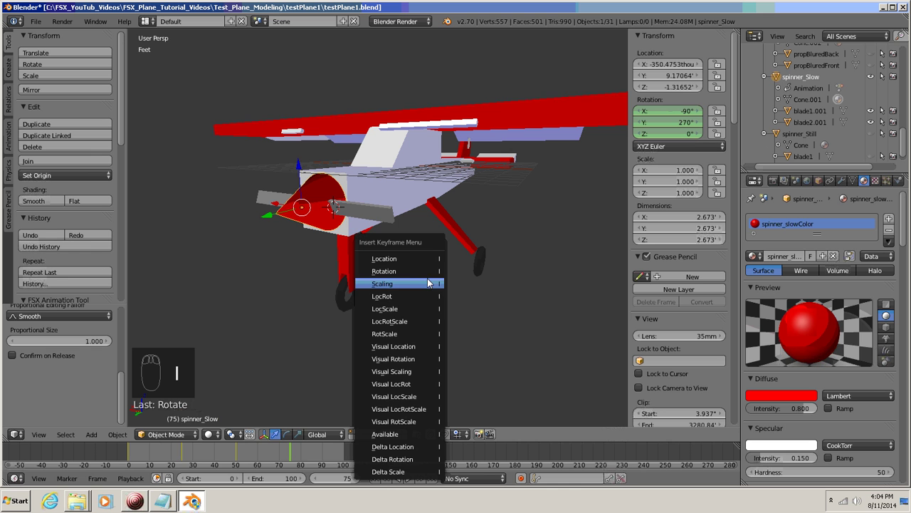
left_click(385, 271)
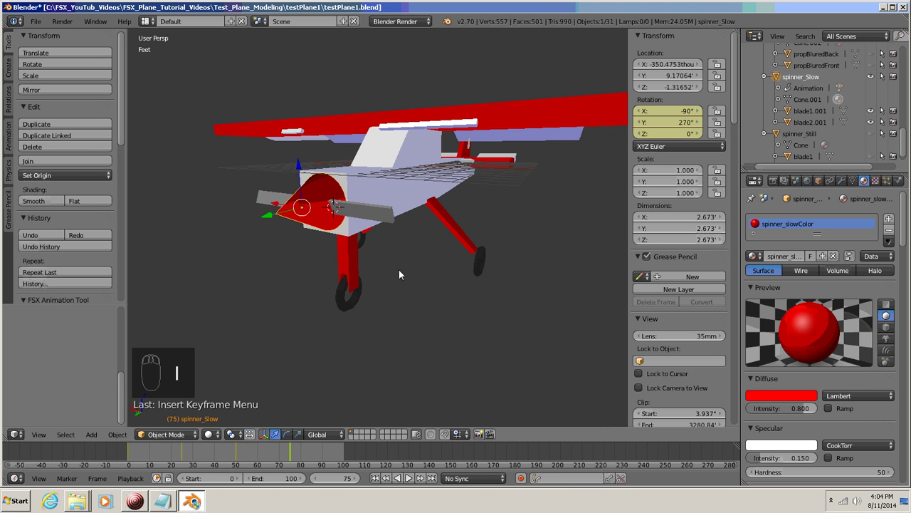
Step: At frame 100, rotate spinner_Slow by 90° about global Y to complete the full turn, and insert a rotation keyframe
left_click(336, 477)
type("100")
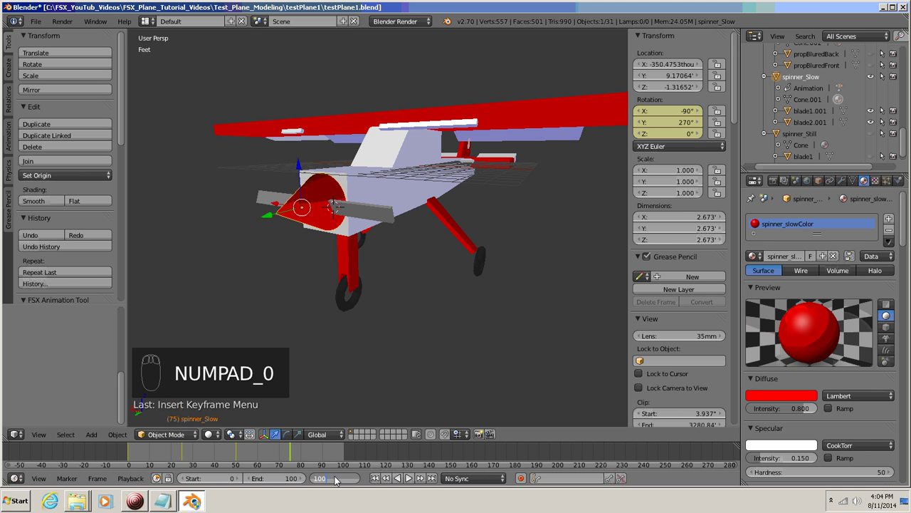
key("Return")
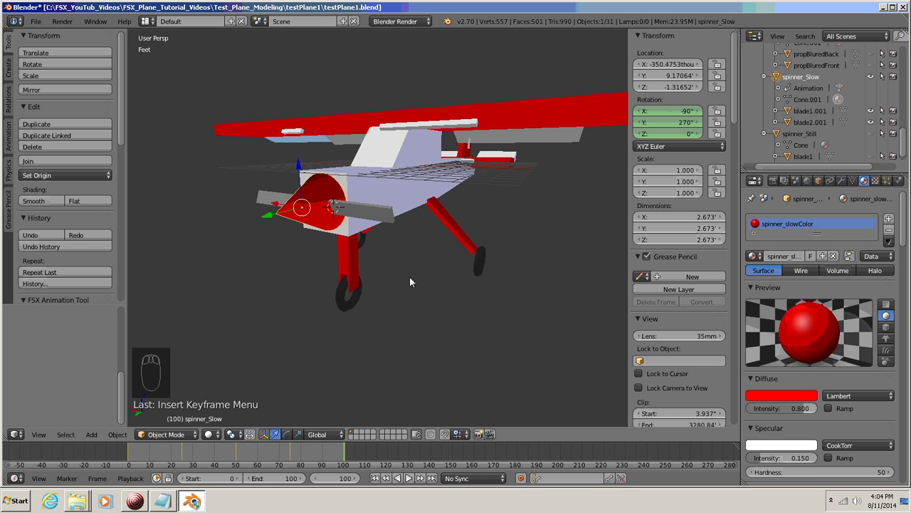
key("r")
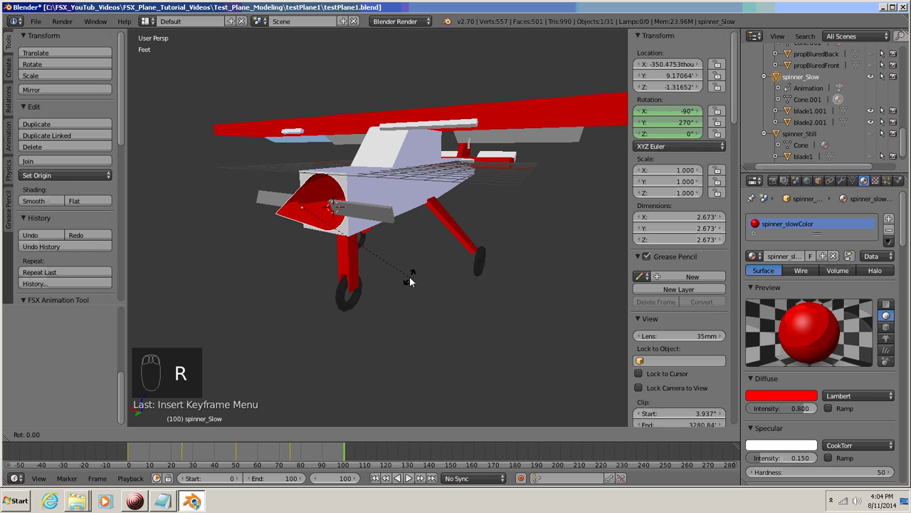
type("y")
type("90")
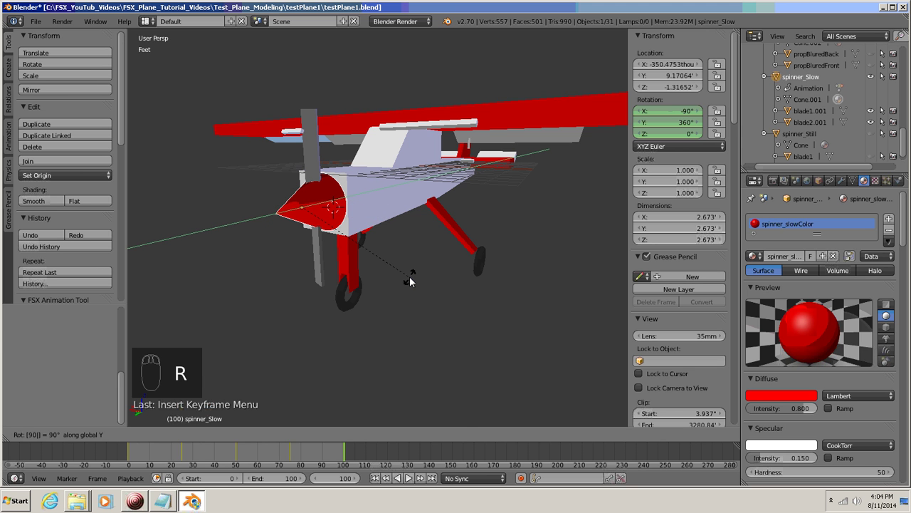
key("Return")
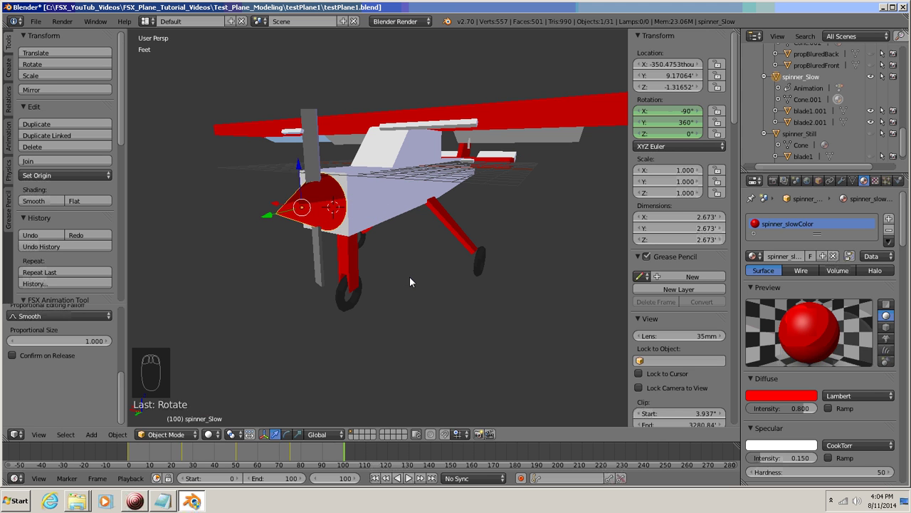
key("i")
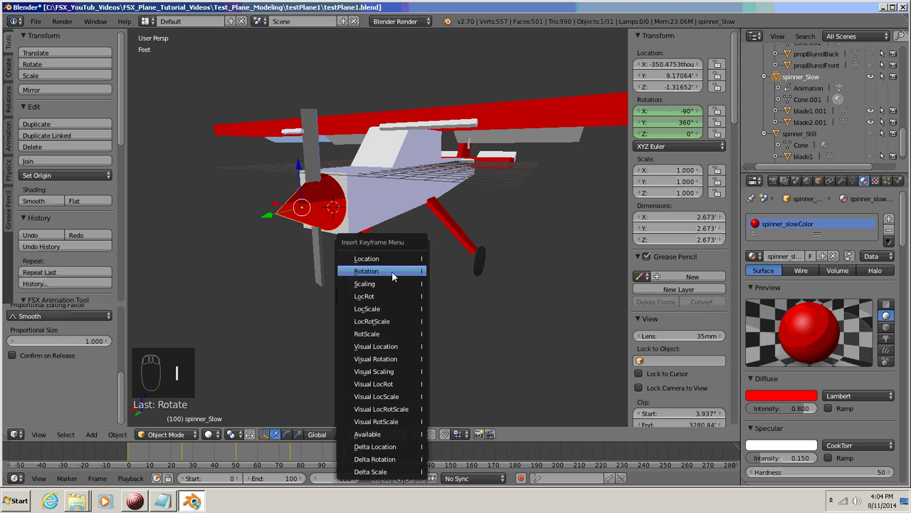
left_click(391, 270)
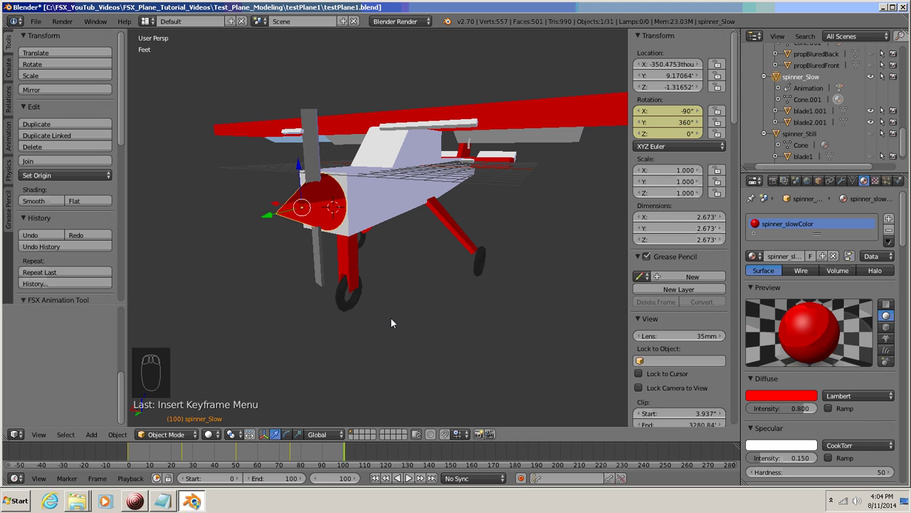
Step: Return the animation to frame 0 and save the blend file
left_click(339, 478)
type("0")
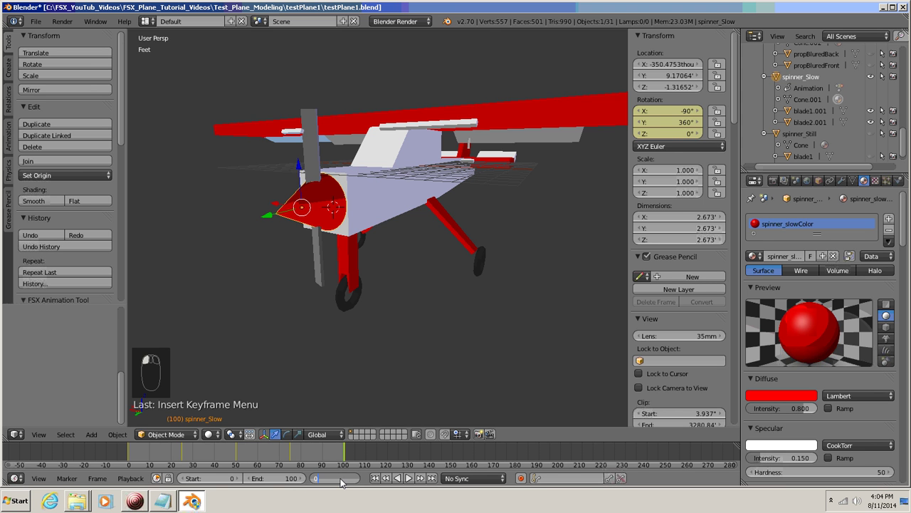
key("Return")
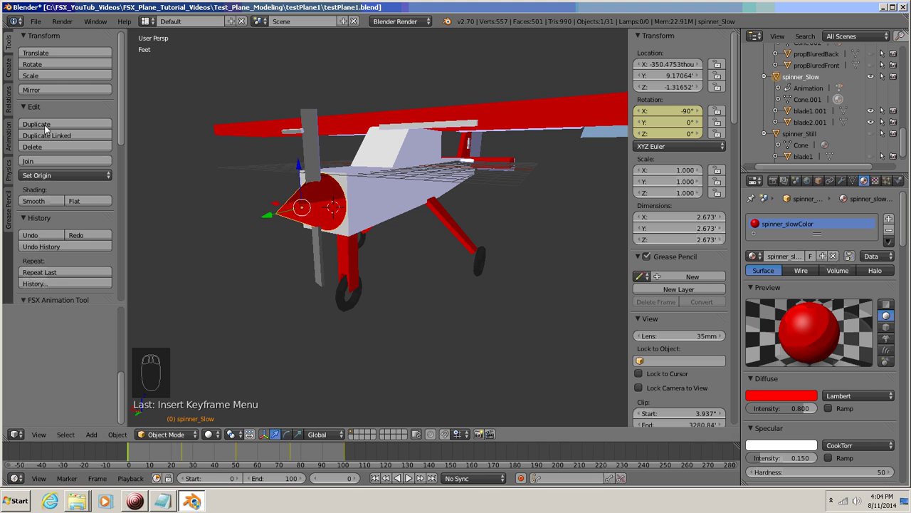
left_click(35, 22)
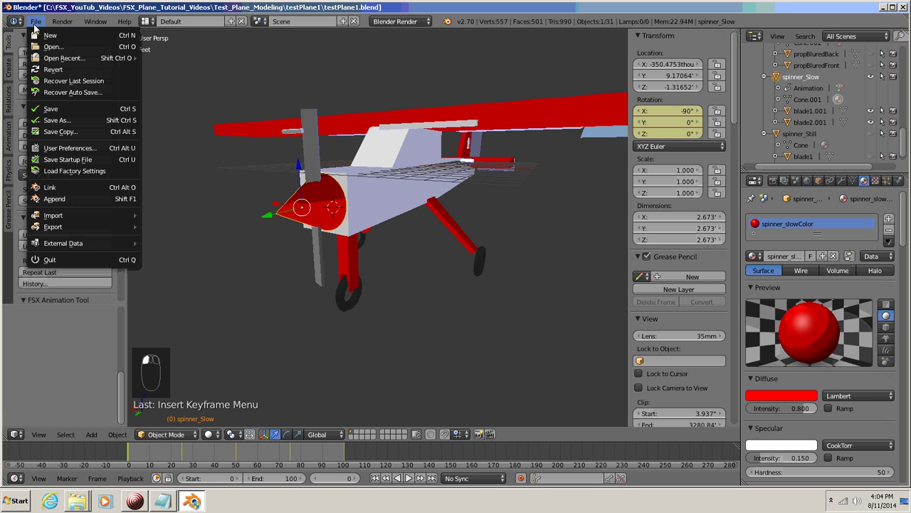
left_click(60, 108)
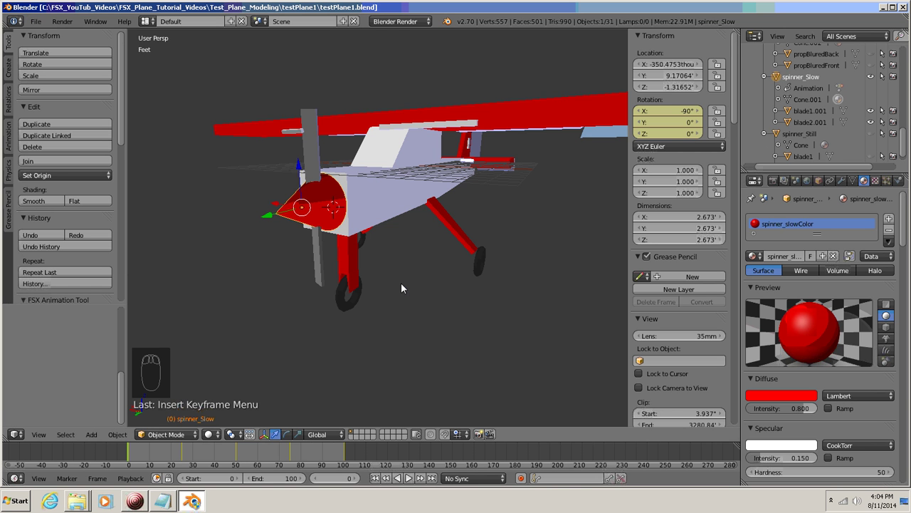
Step: Play back the spinner_Slow rotation to check it, stop playback, and return to frame 0
middle_click_drag(411, 283, 404, 282)
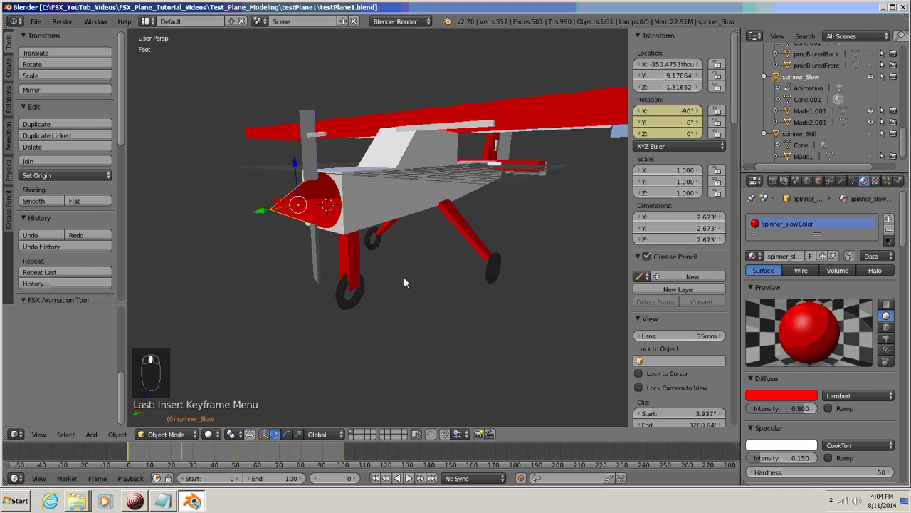
left_click(409, 478)
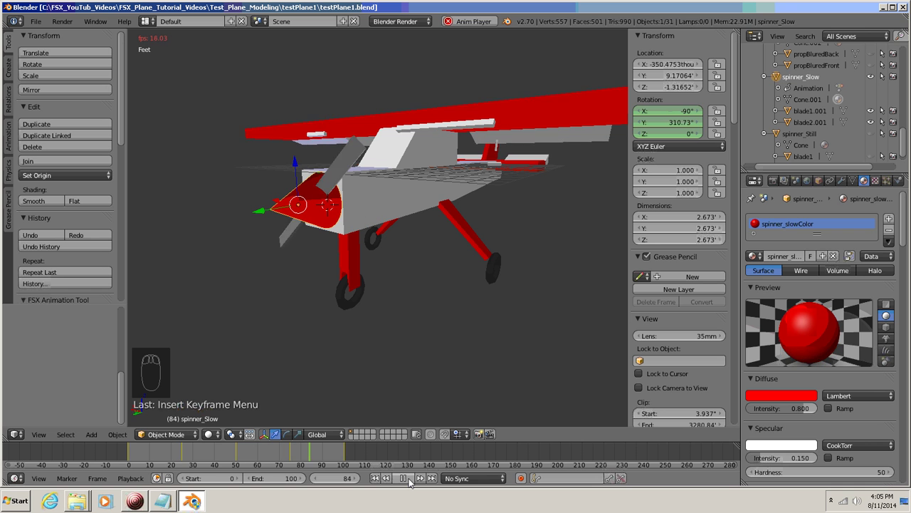
left_click(410, 480)
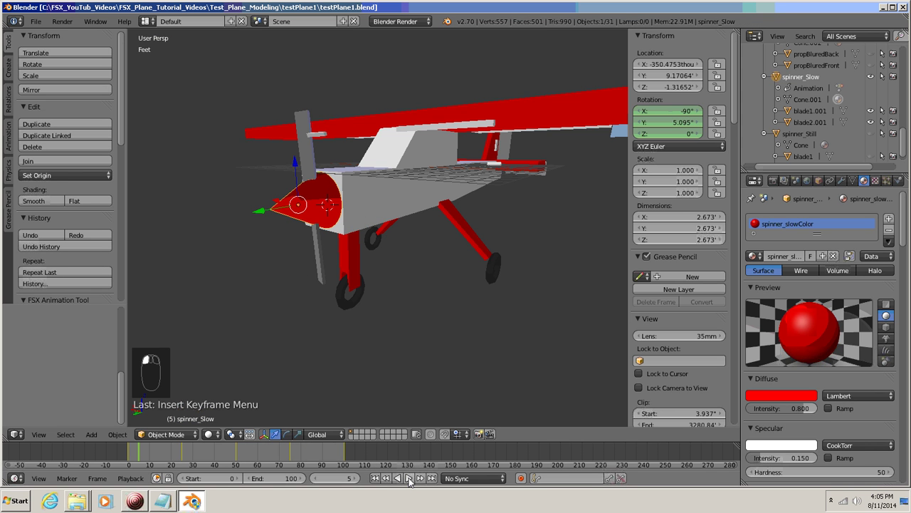
left_click(335, 482)
type("0")
key("Return")
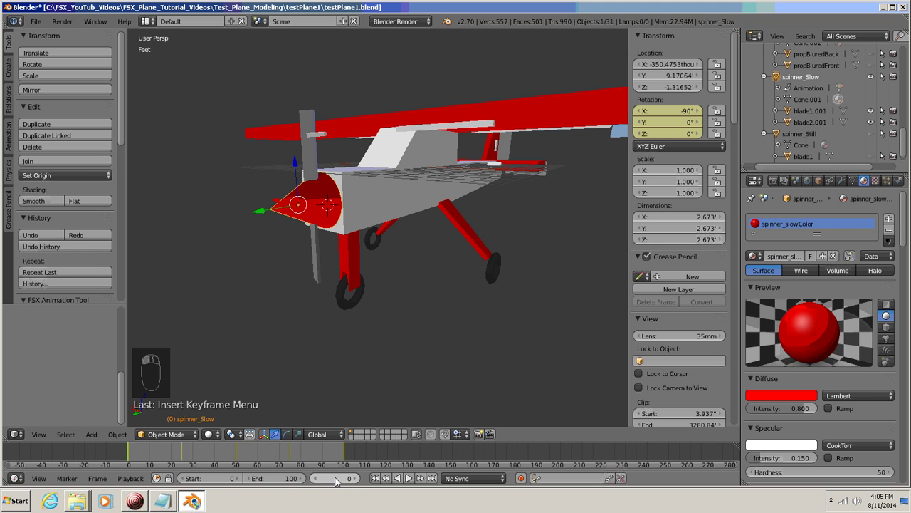
Step: Hide spinner_Slow and its two blades, blade1.001 and blade2.001, in the viewport
left_click(871, 123)
left_click(871, 111)
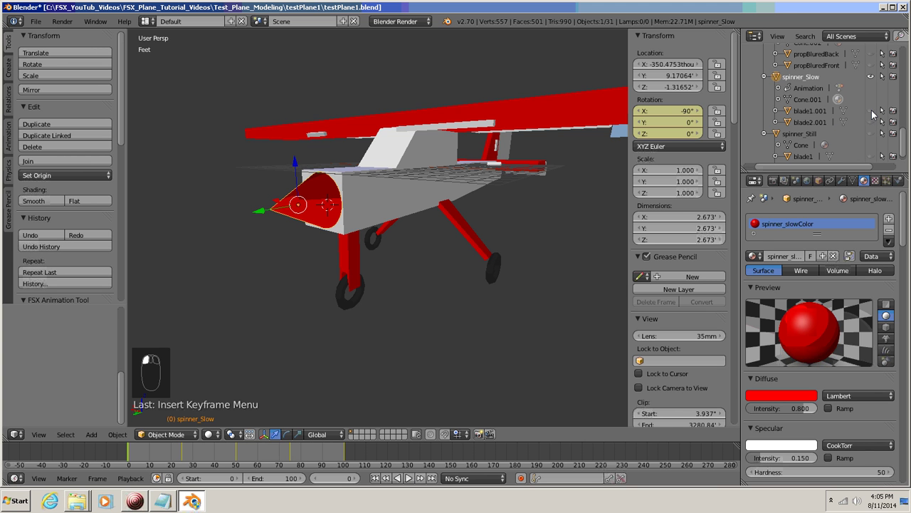
left_click(870, 78)
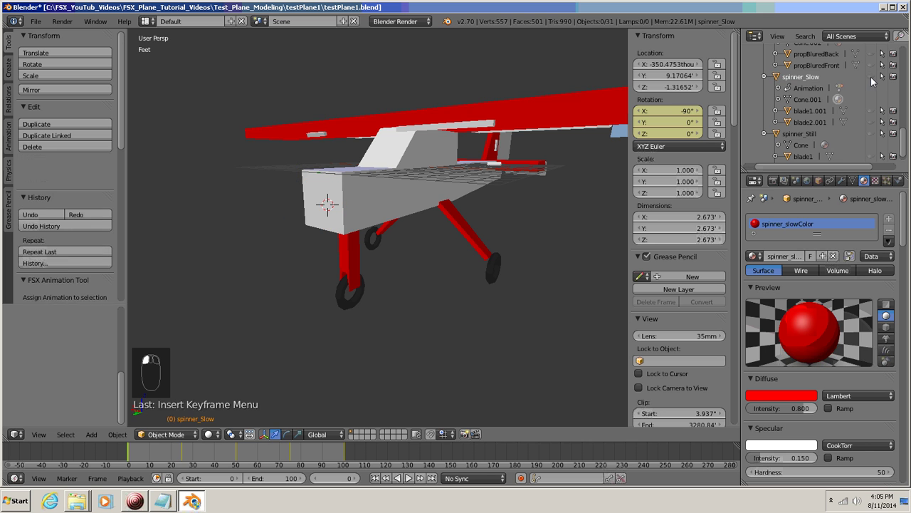
Step: Unhide propBluredFront, propBluredBack and their parent spinner_Blured in the viewport
left_click_drag(906, 148, 904, 131)
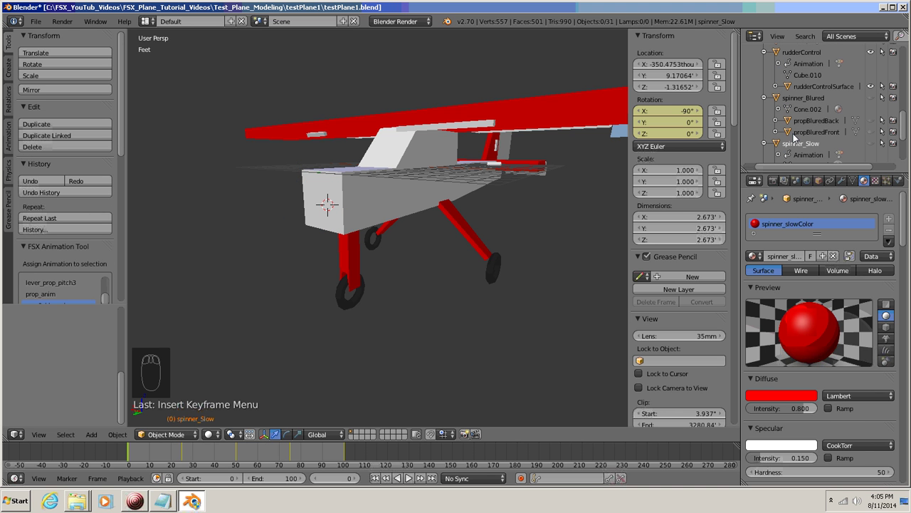
left_click(871, 131)
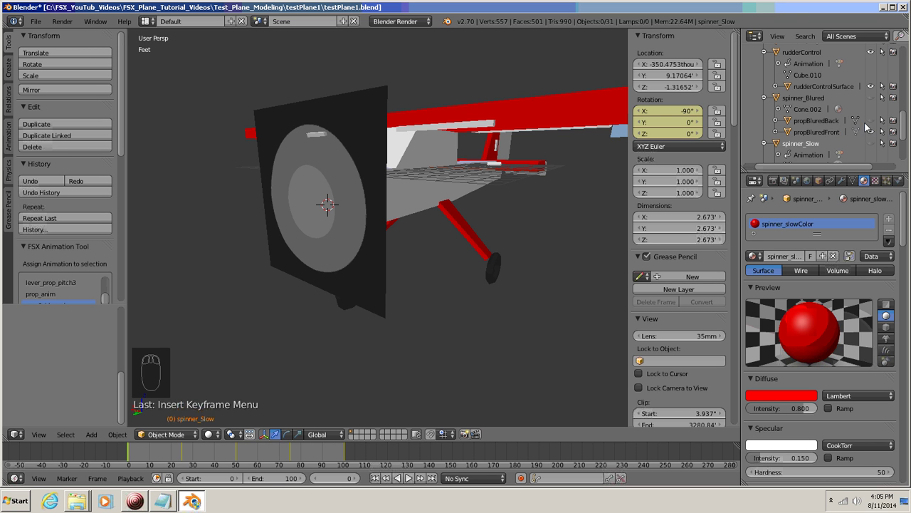
left_click(871, 122)
left_click(871, 99)
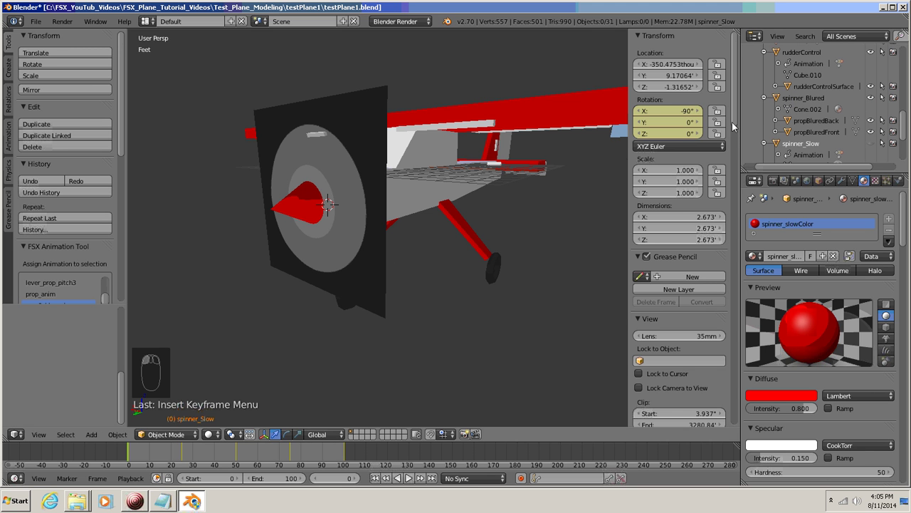
Step: Select spinner_Blured and insert a rotation keyframe at frame 0
left_click(805, 98)
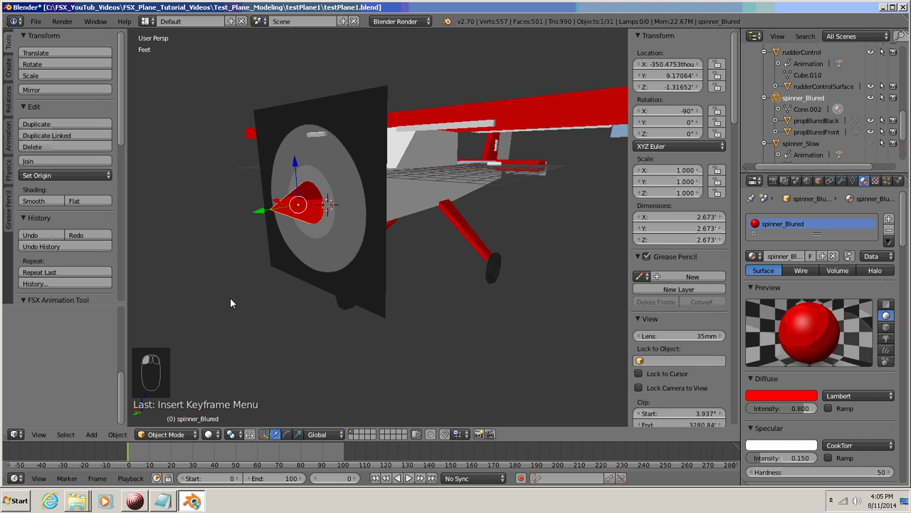
middle_click_drag(233, 312, 239, 300)
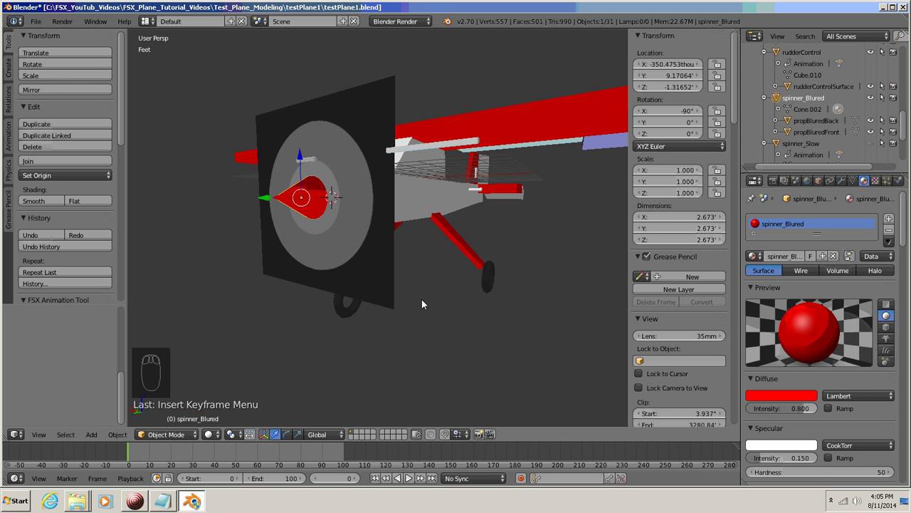
key("i")
left_click(403, 283)
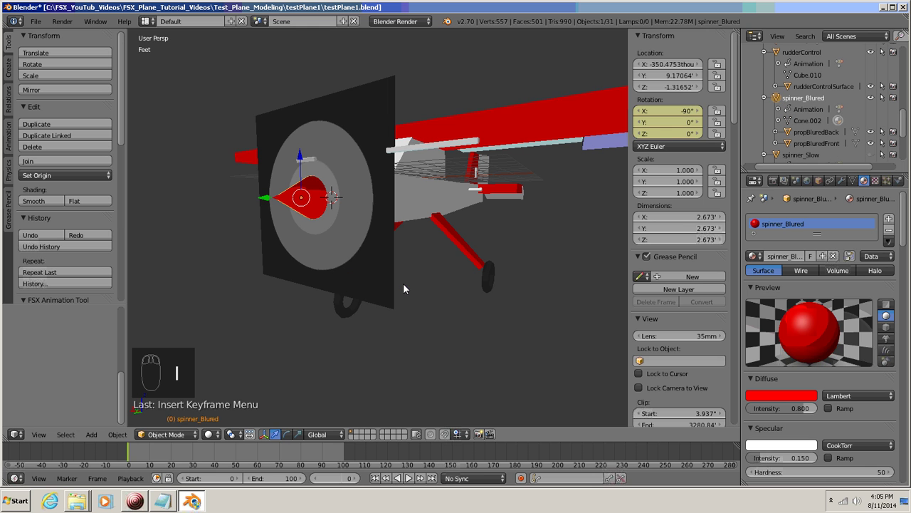
Step: At frame 25, rotate spinner_Blured 90° about the global Y axis and insert a rotation keyframe
left_click(333, 478)
type("25")
key("Return")
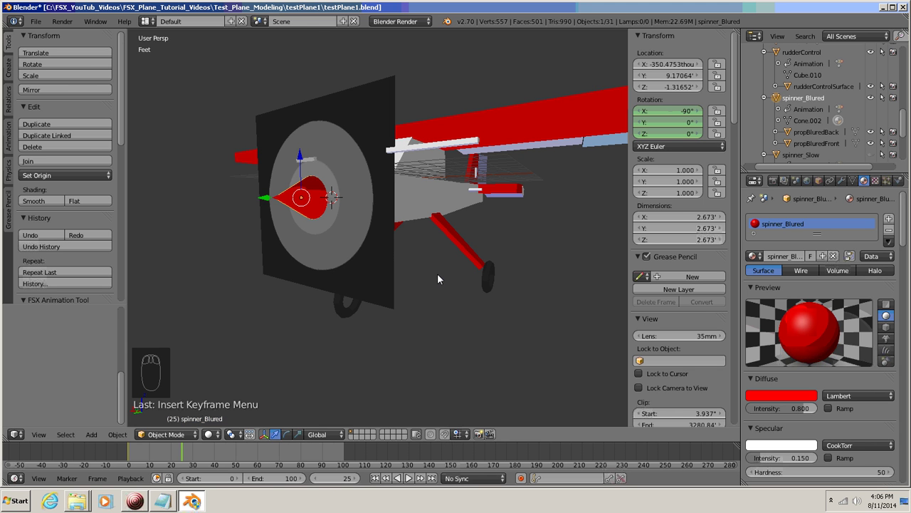
key("r")
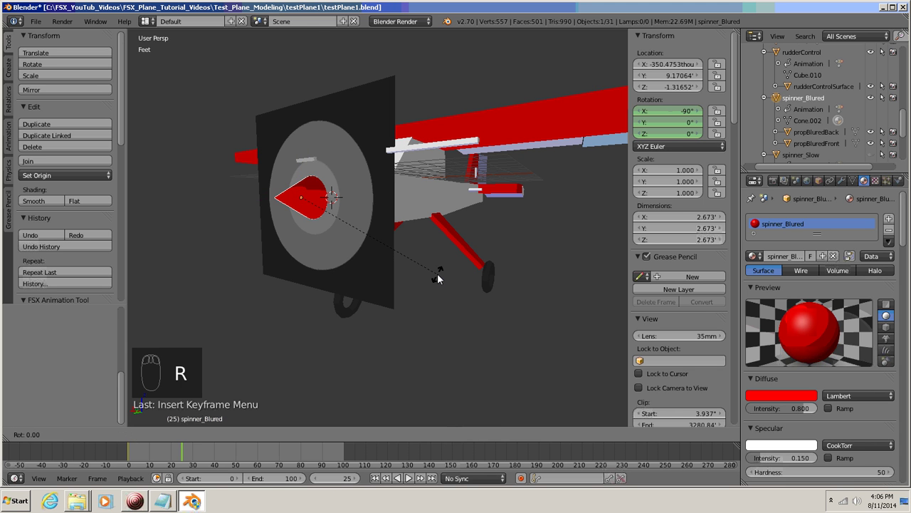
type("y")
type("90")
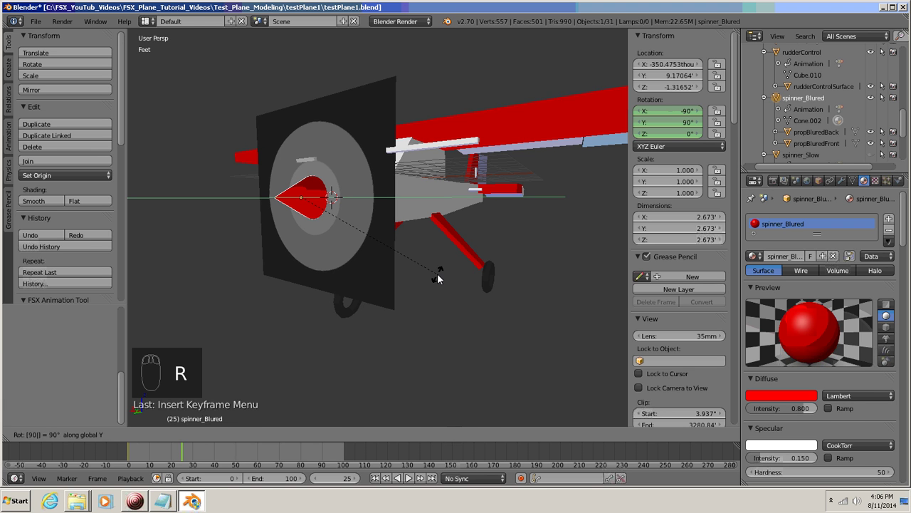
key("Return")
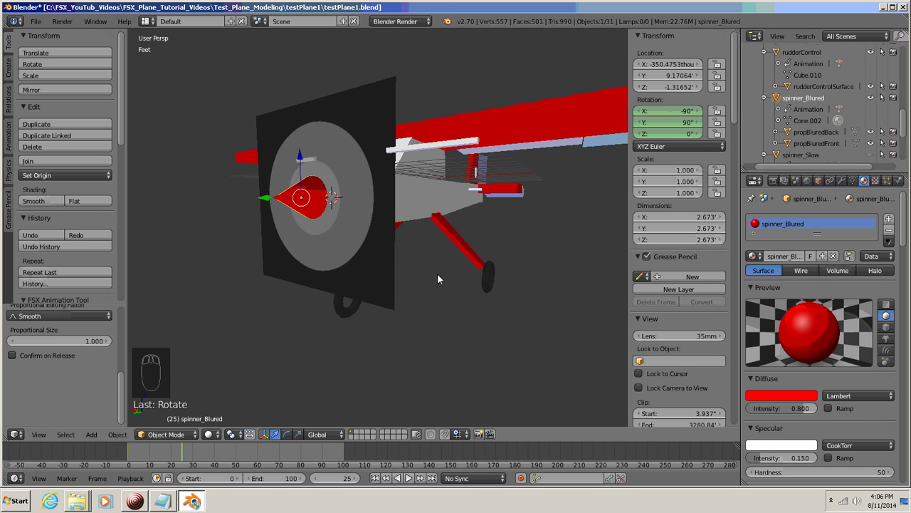
key("i")
left_click(438, 273)
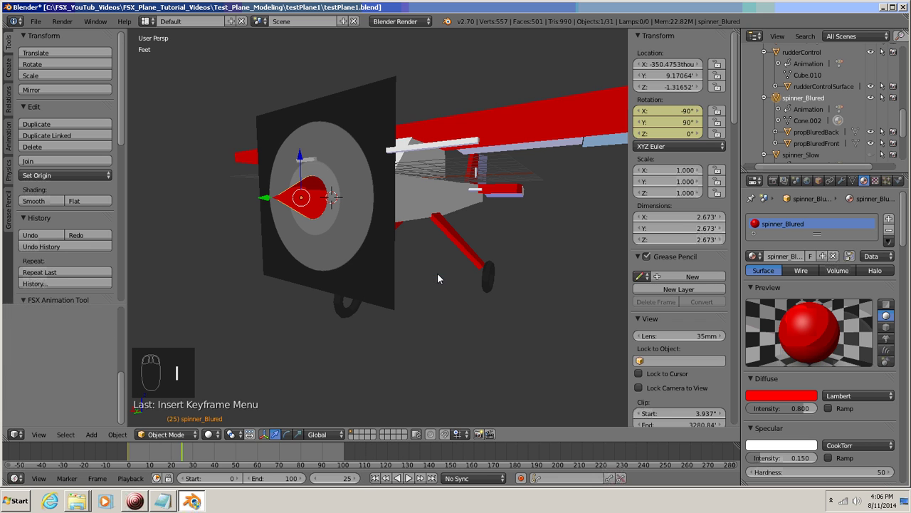
Step: At frame 50, rotate spinner_Blured another 90° about global Y and insert a rotation keyframe
left_click(339, 479)
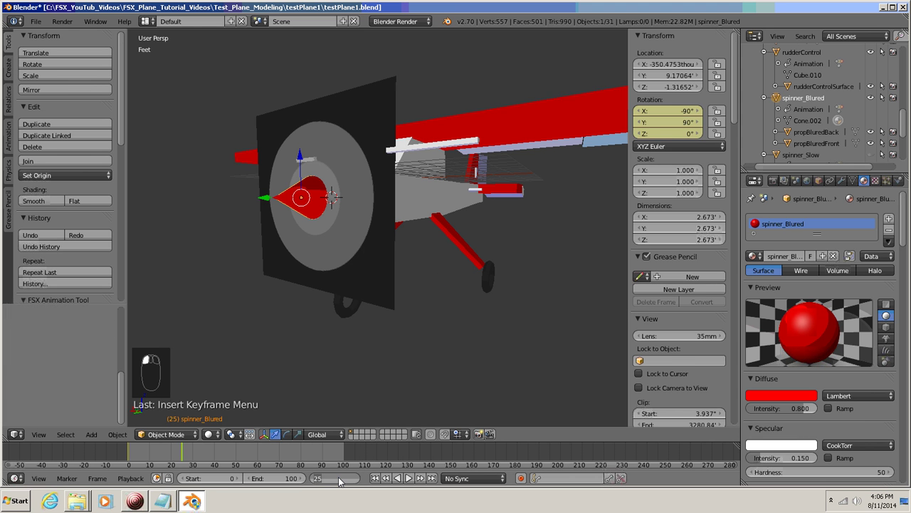
type("50")
key("Return")
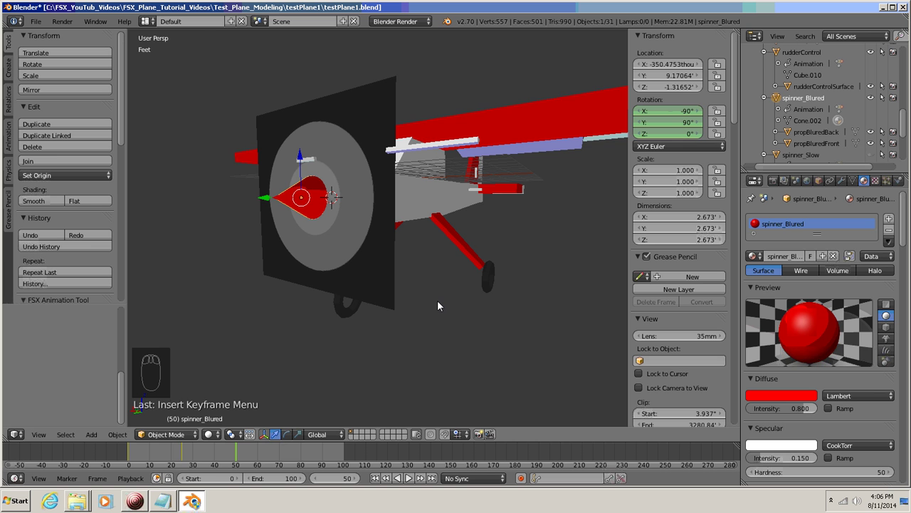
key("r")
key("y")
key("9")
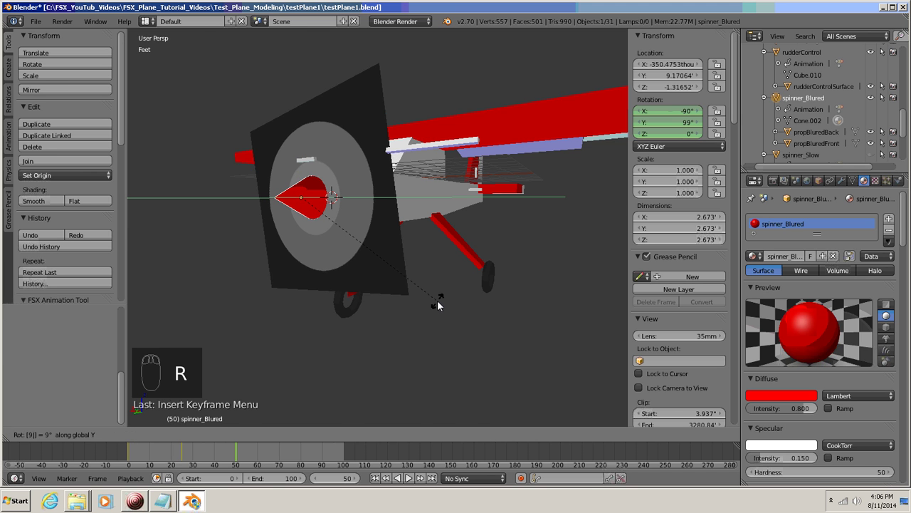
key("0")
key("Return")
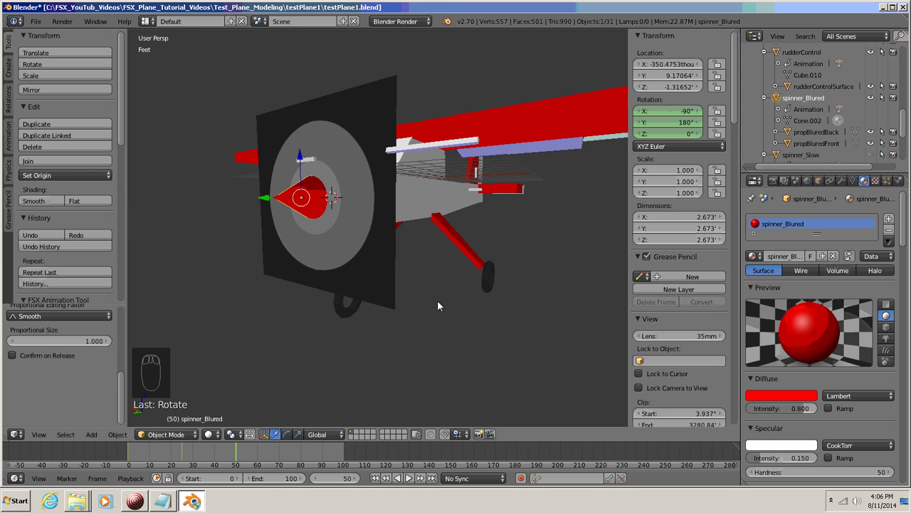
key("i")
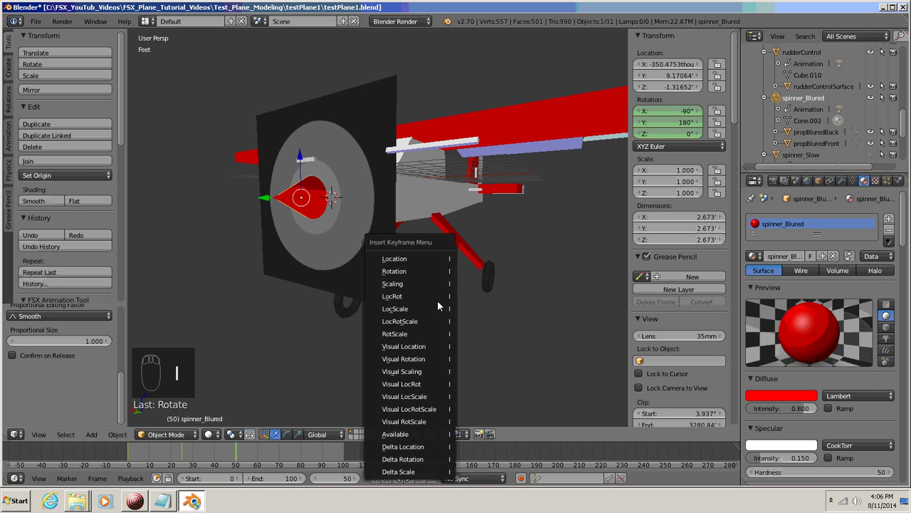
left_click(409, 271)
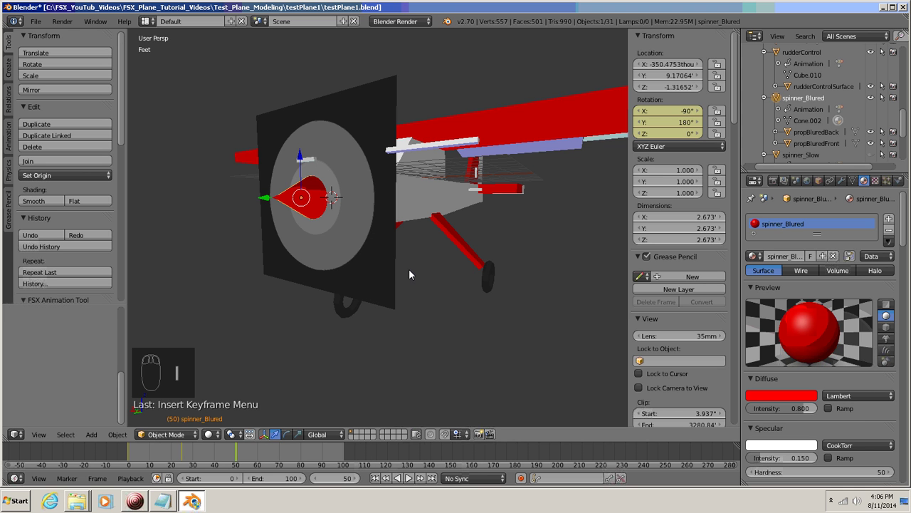
Step: At frame 75, rotate spinner_Blured a further 90° about global Y and insert a rotation keyframe
left_click(332, 480)
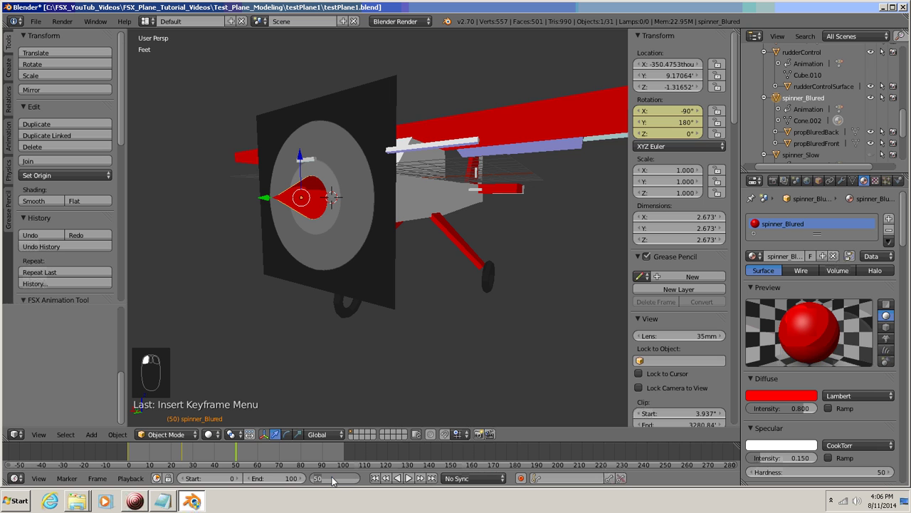
type("75")
key("Return")
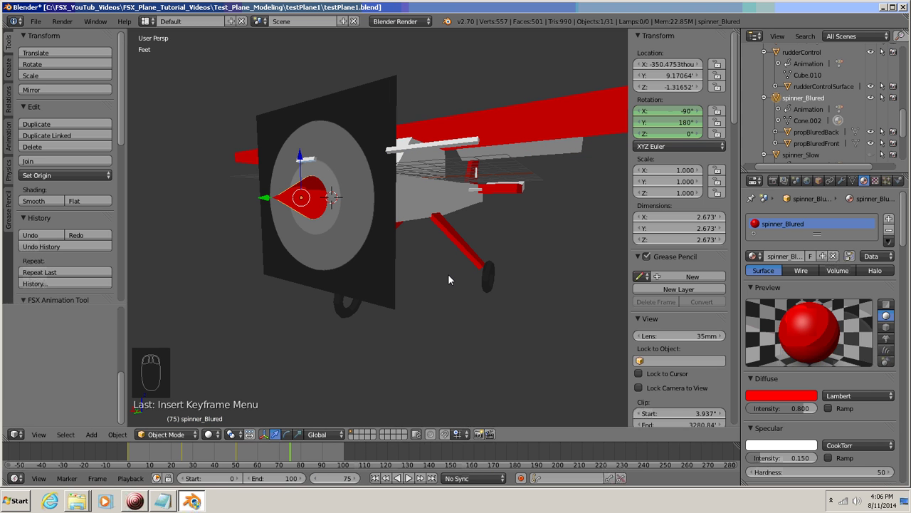
key("r")
type("y")
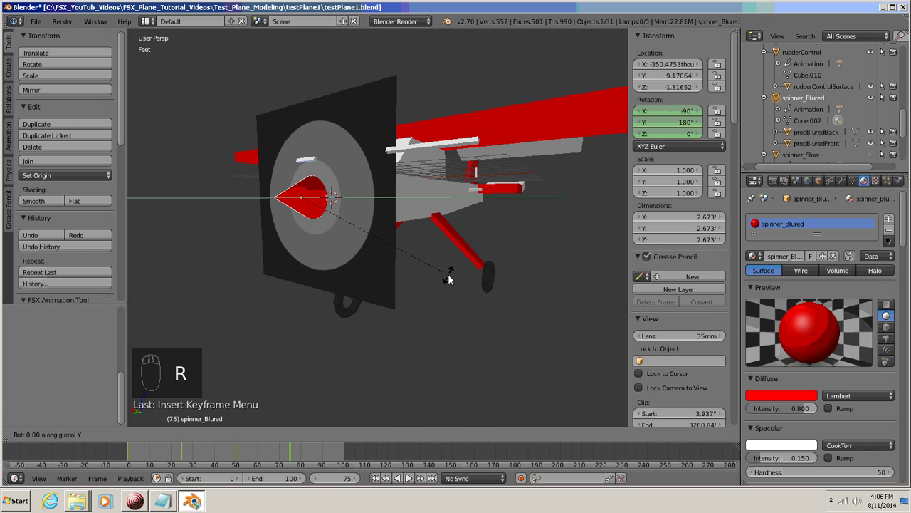
type("90")
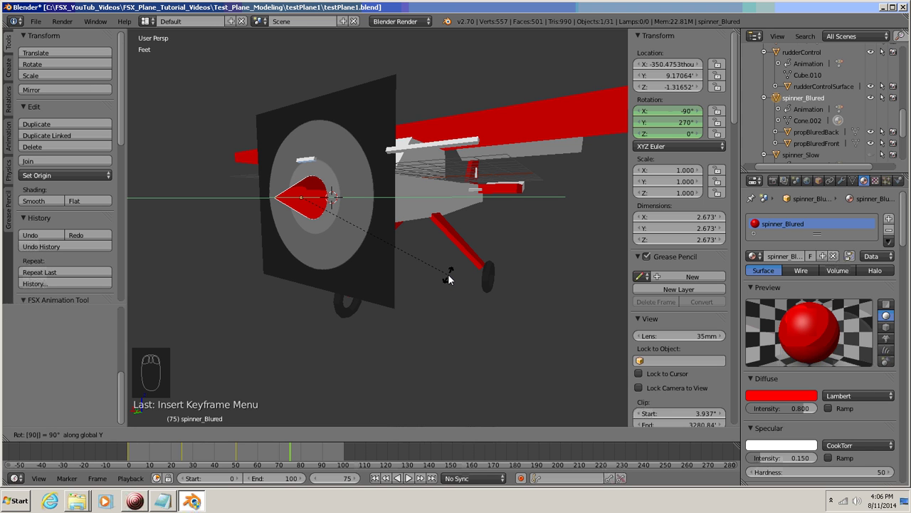
key("Return")
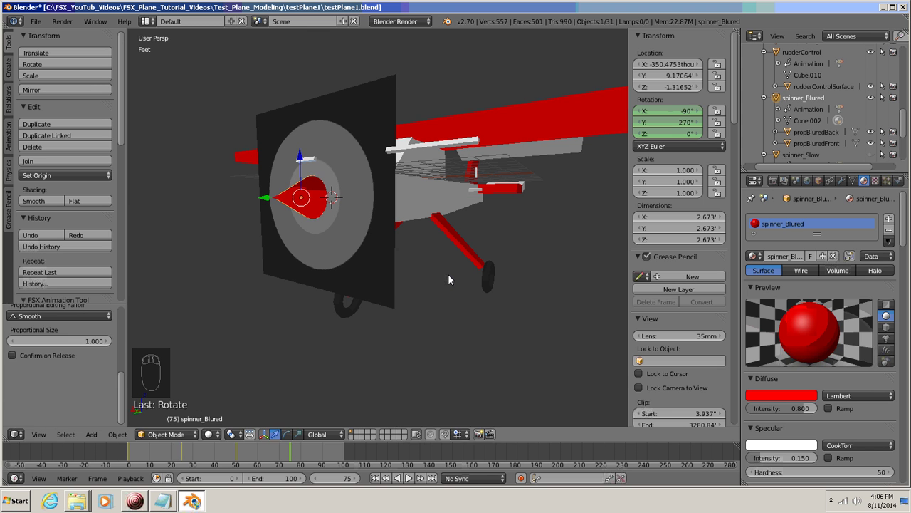
key("i")
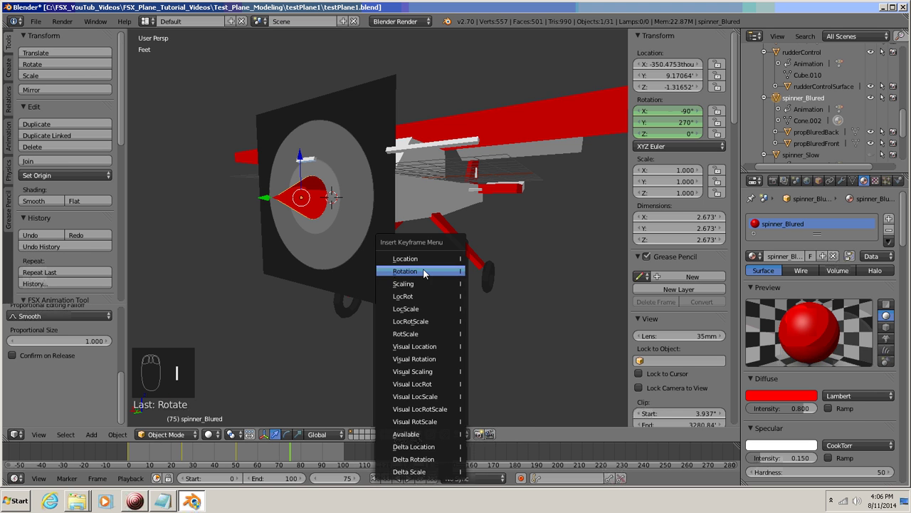
left_click(449, 273)
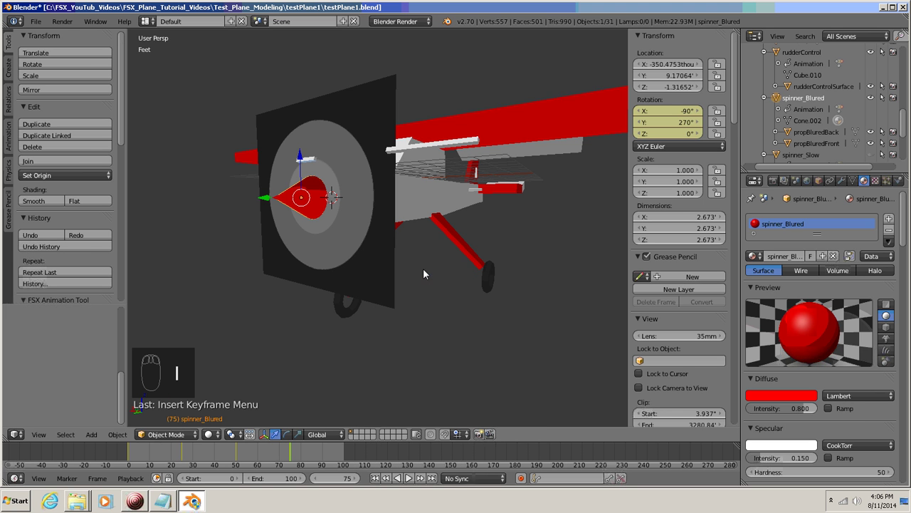
Step: At frame 100, rotate spinner_Blured another 90° about global Y and insert a rotation keyframe
left_click(339, 478)
type("100")
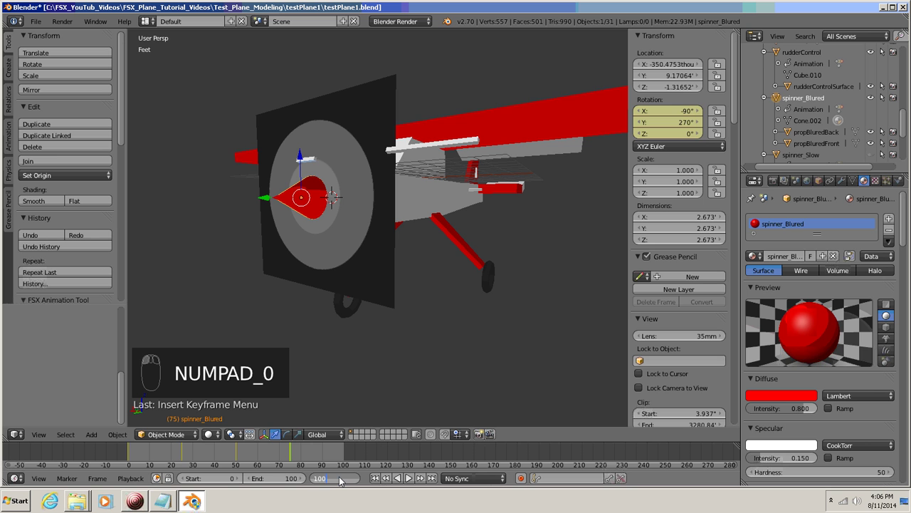
key("Return")
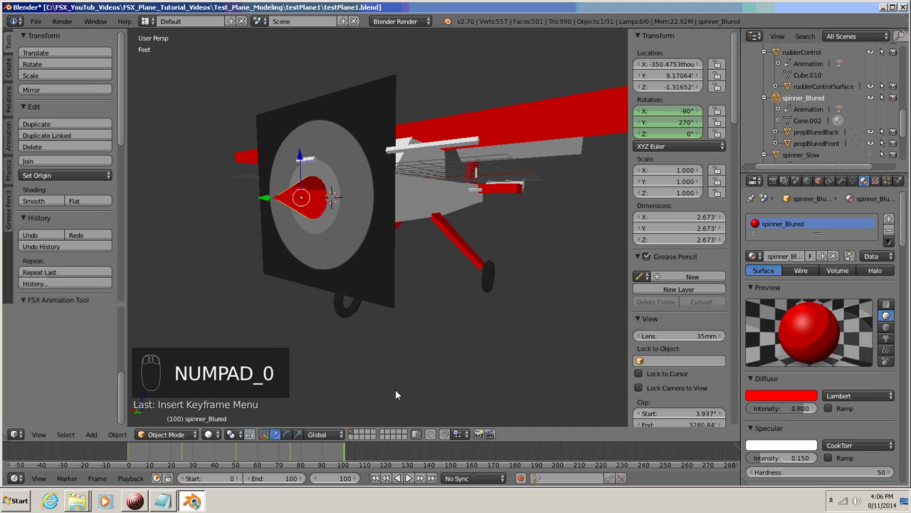
key("r")
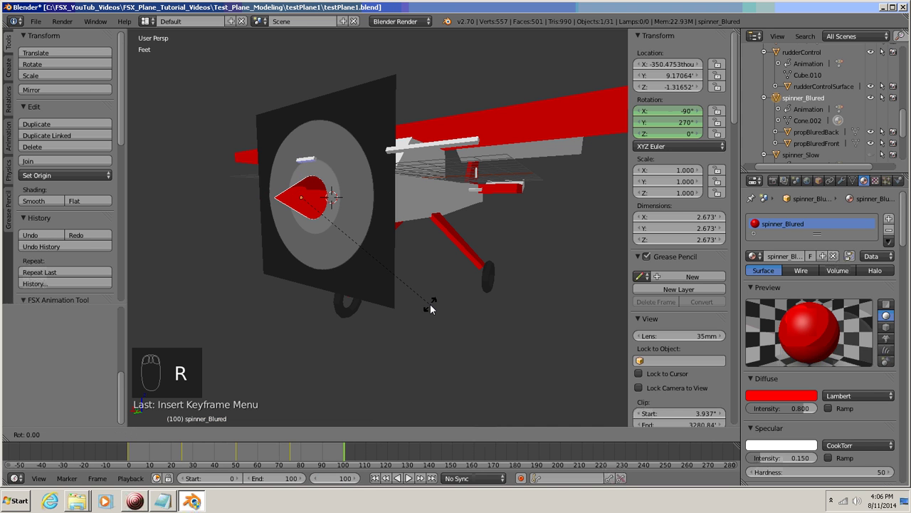
type("y")
type("90")
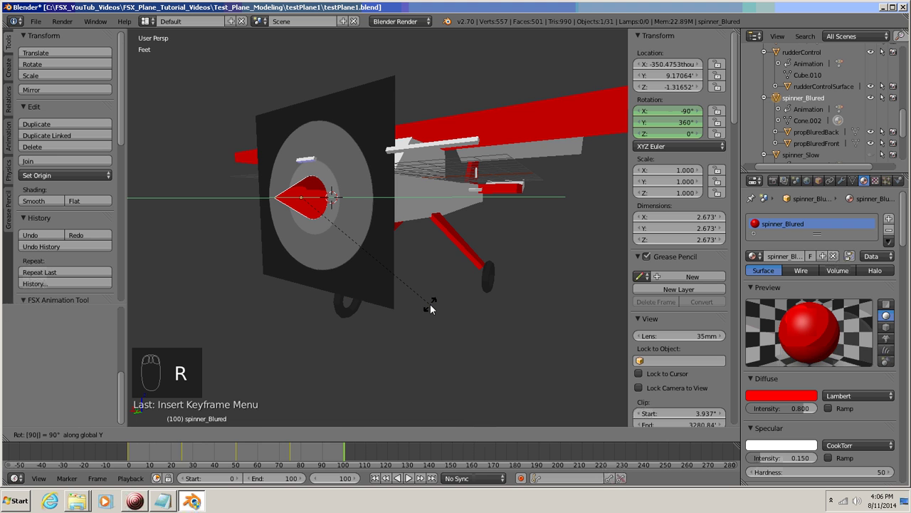
left_click(430, 306)
key("i")
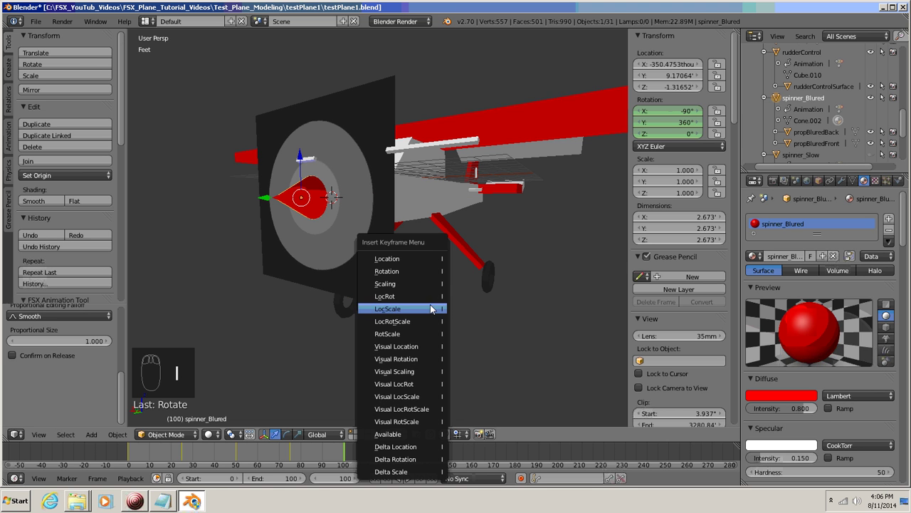
left_click(400, 272)
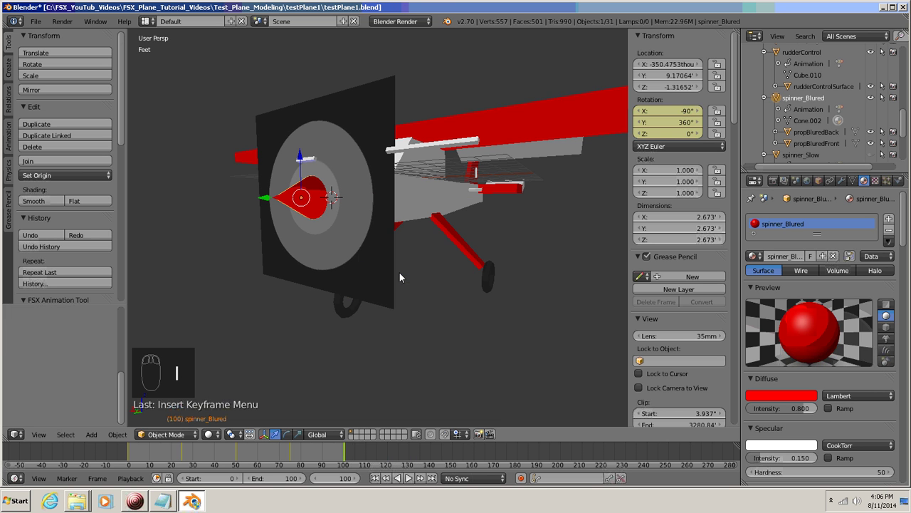
Step: Return the timeline to frame 0 and save the blend file
left_click(341, 483)
type("0")
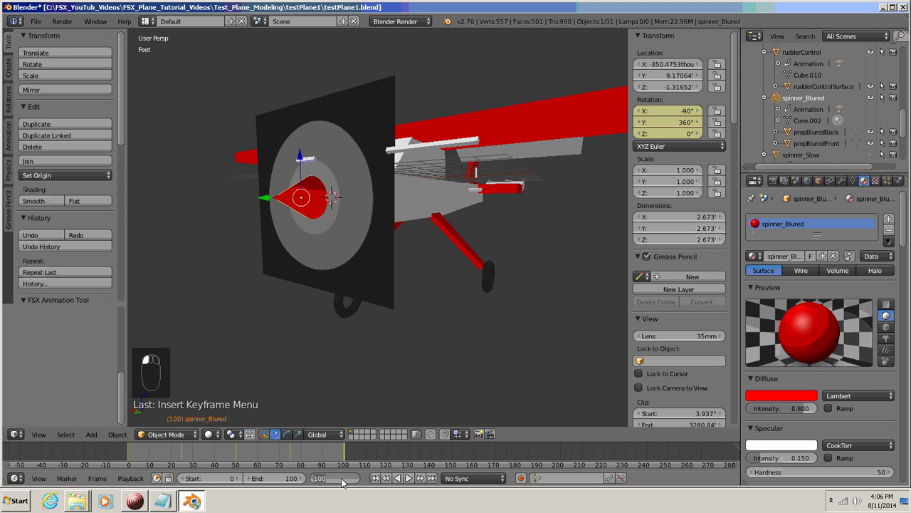
key("Return")
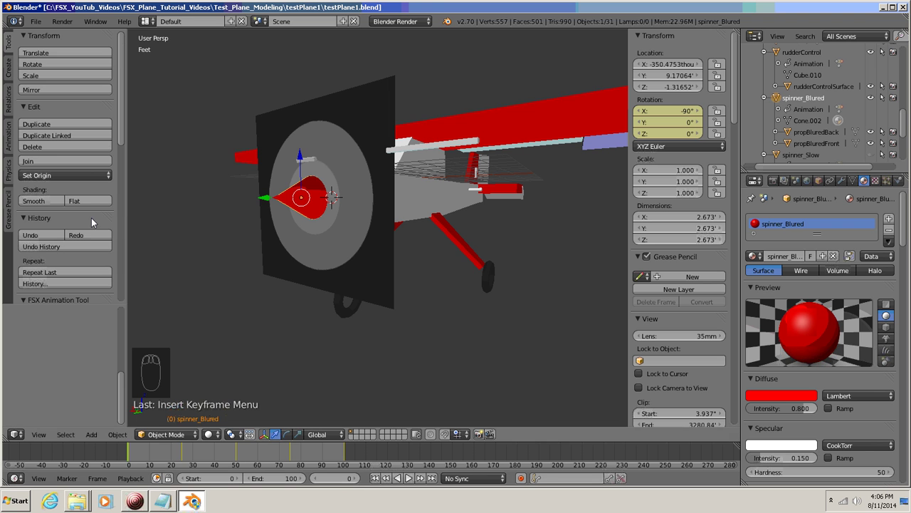
left_click(36, 22)
left_click(71, 109)
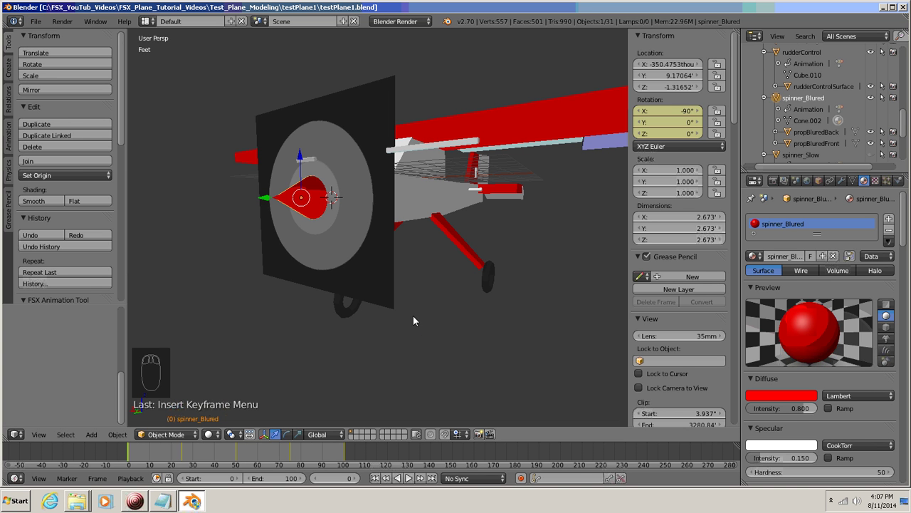
Step: Play the animation to check the spinner_Blured rotation, stop it and return to frame 0
left_click(410, 477)
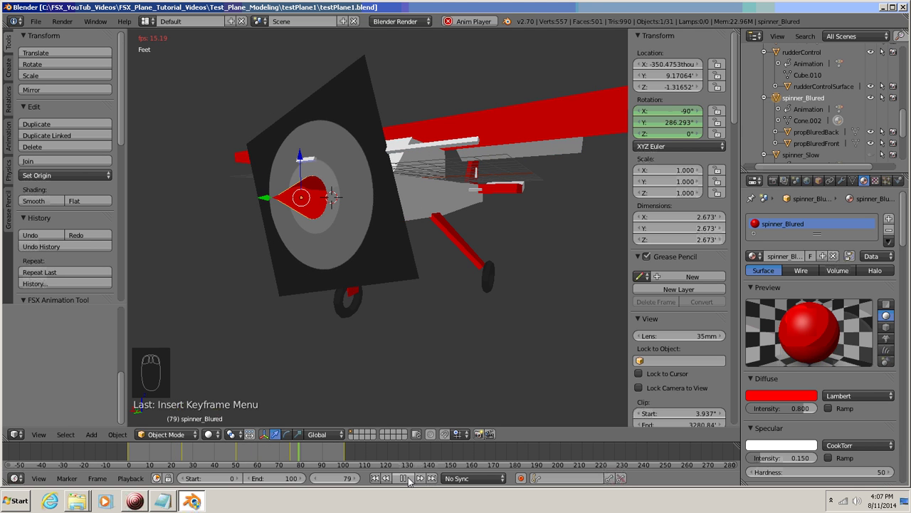
left_click(410, 478)
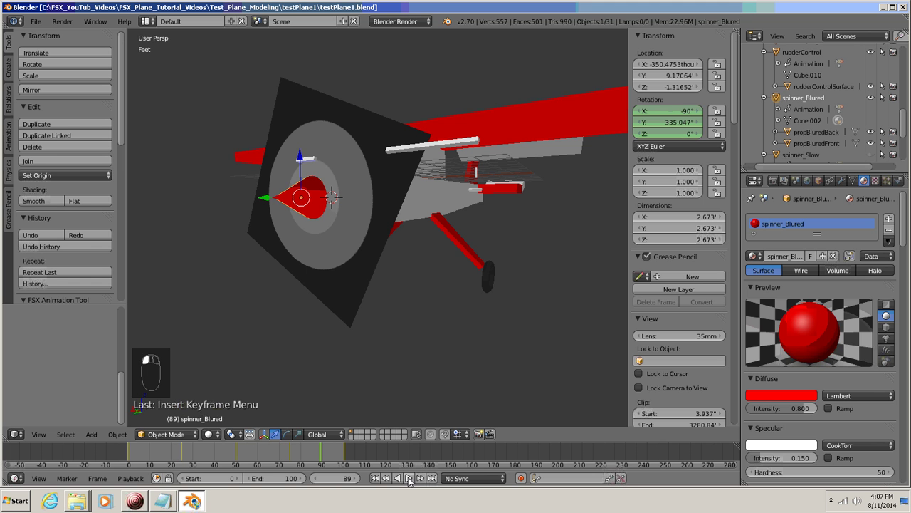
left_click(342, 479)
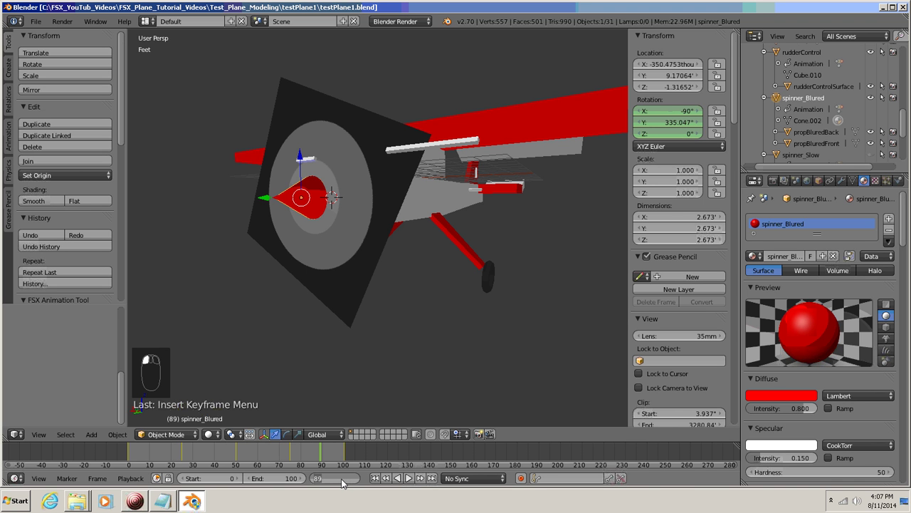
type("0")
key("Return")
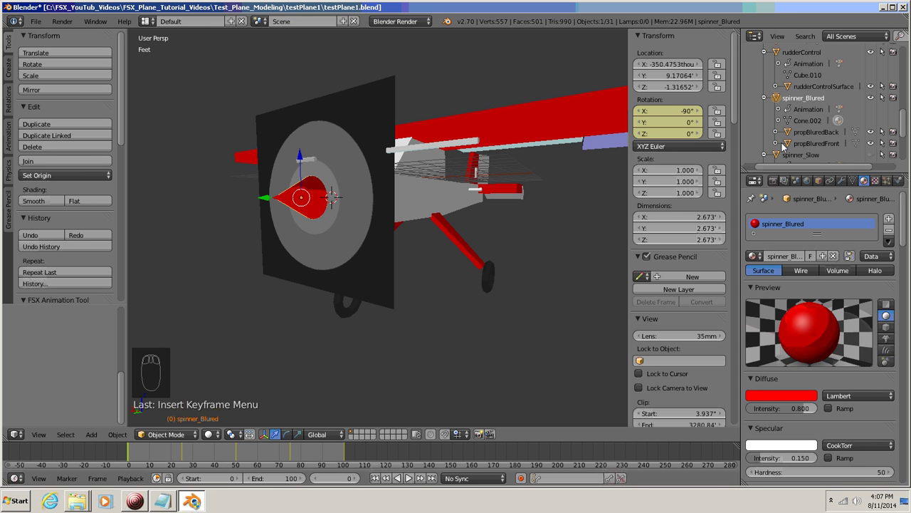
Step: Hide spinner_Blured and its child discs propBluredBack and propBluredFront in the viewport
left_click(871, 98)
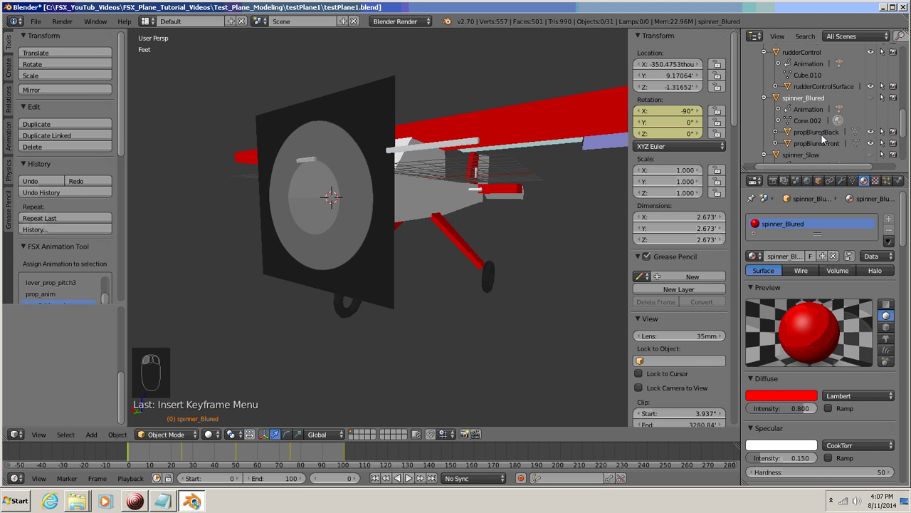
left_click(870, 131)
left_click(870, 143)
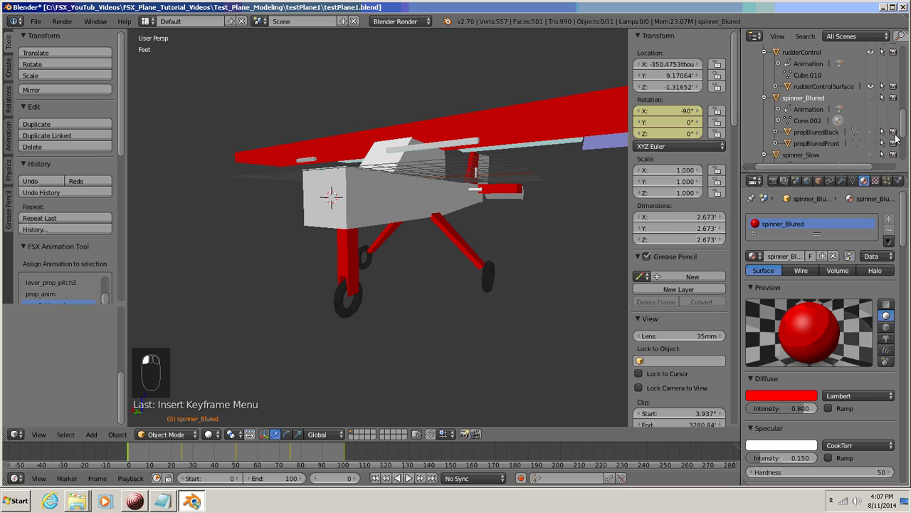
Step: Select spinner_Still and make it and its blades, blade1 and blade2, visible in the viewport
left_click_drag(903, 126, 903, 155)
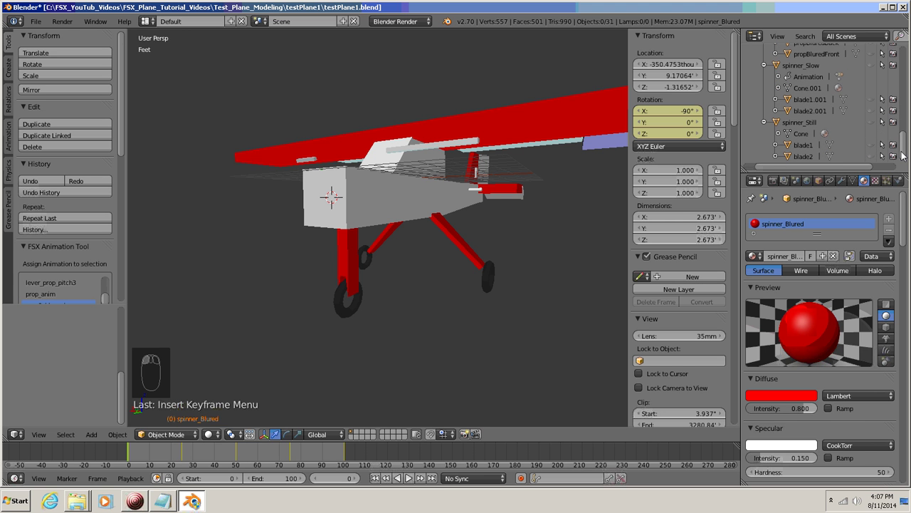
left_click(797, 122)
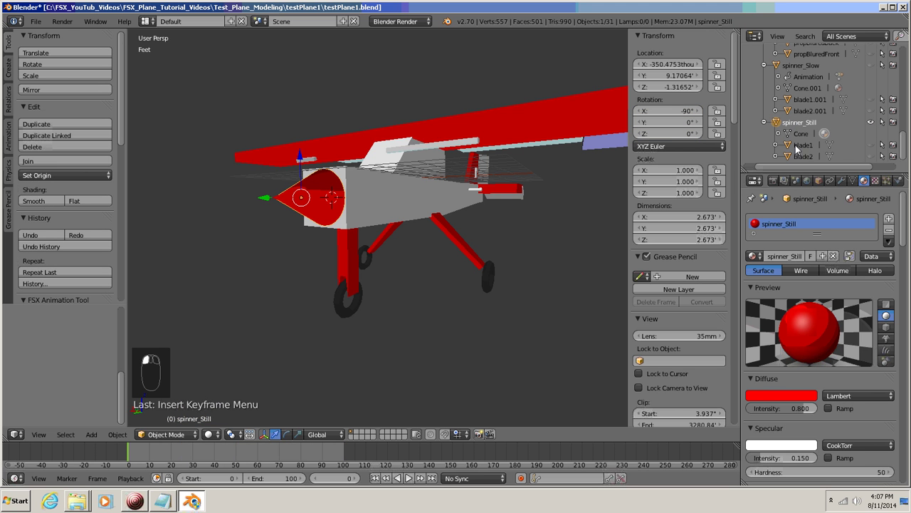
left_click(871, 145)
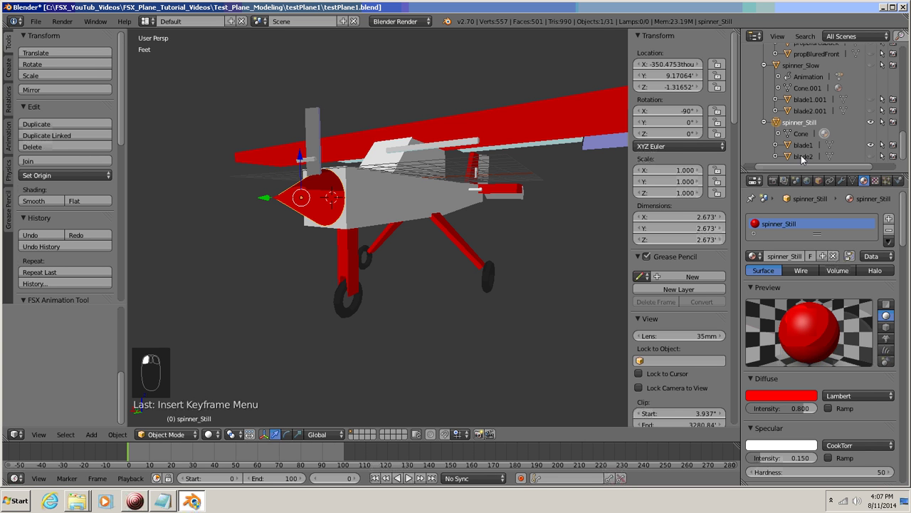
left_click(870, 156)
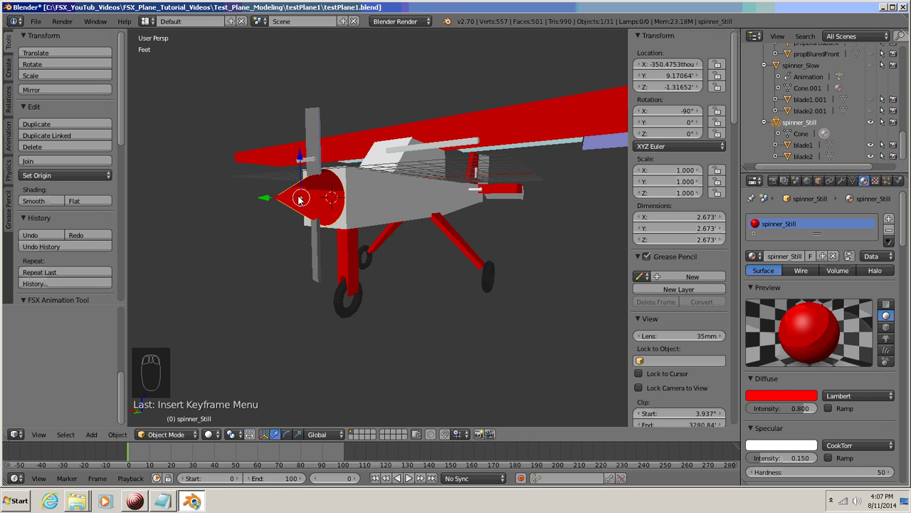
Step: Rotate spinner_Still 30° about the global Y axis and insert a rotation keyframe at frame 0
key("r")
key("y")
key("3")
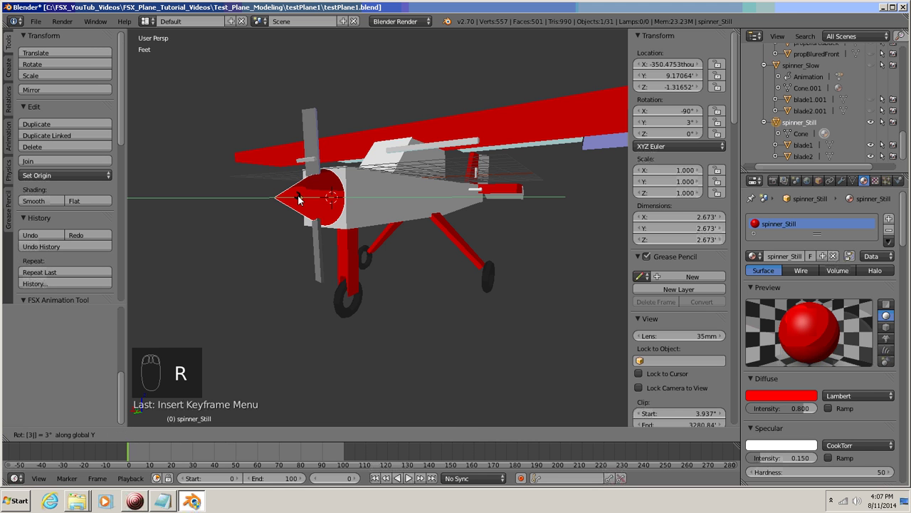
key("0")
key("Return")
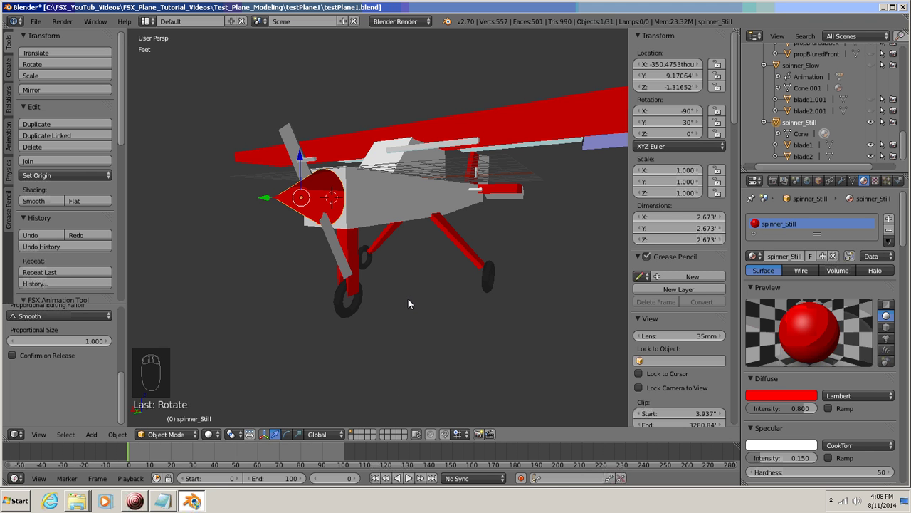
key("i")
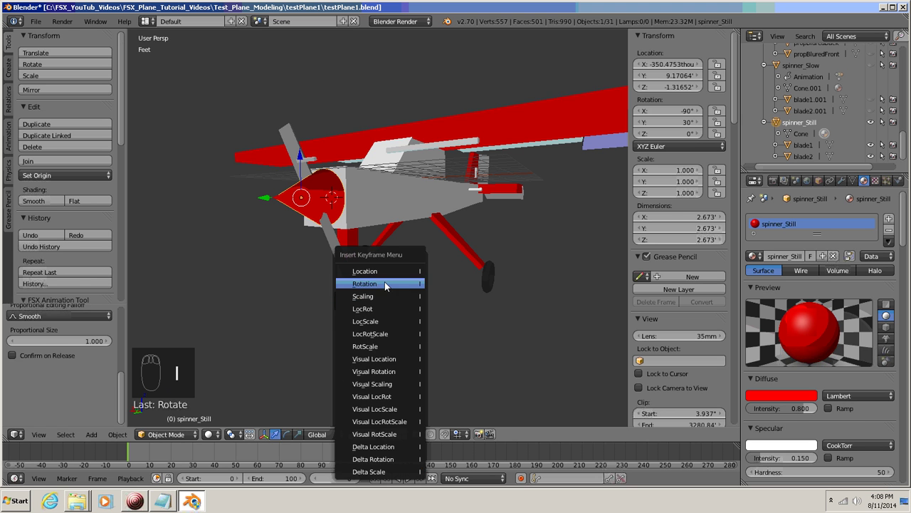
left_click(384, 283)
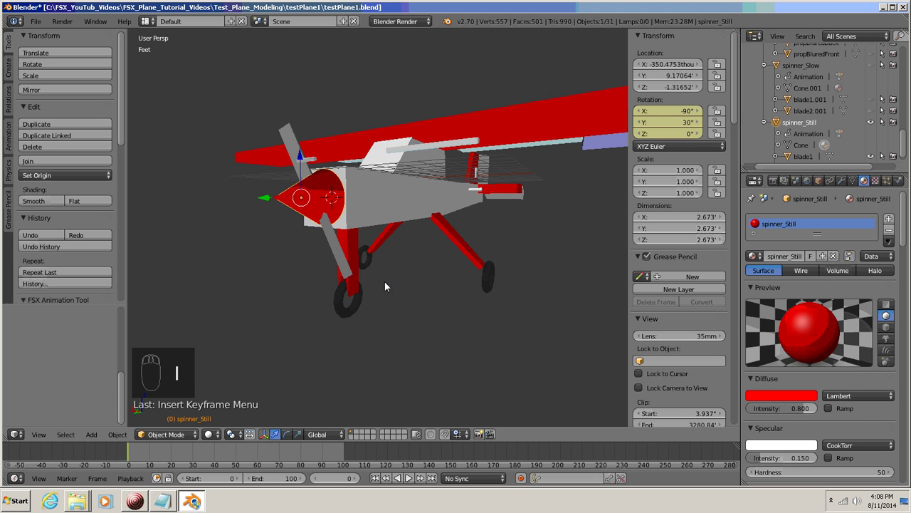
Step: Insert a rotation keyframe for spinner_Still at frame 25, keeping the same 30° rotation
left_click(332, 479)
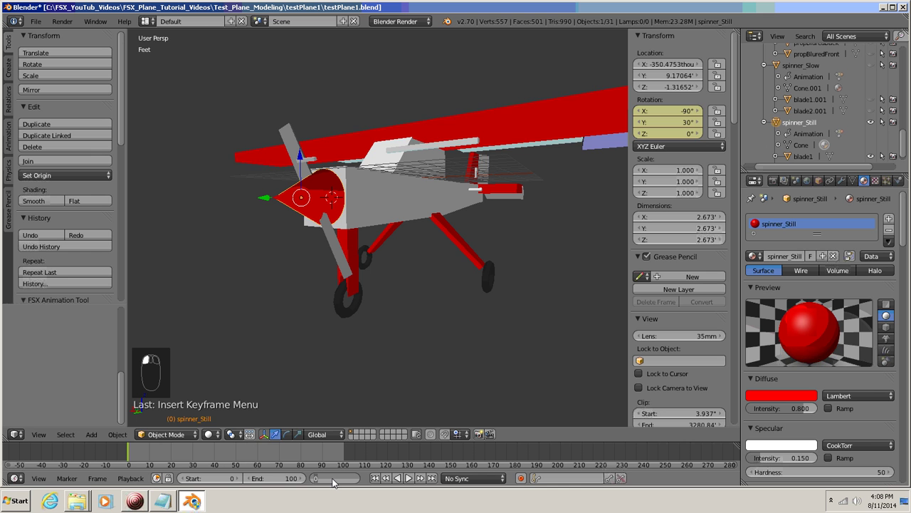
type("25")
key("Return")
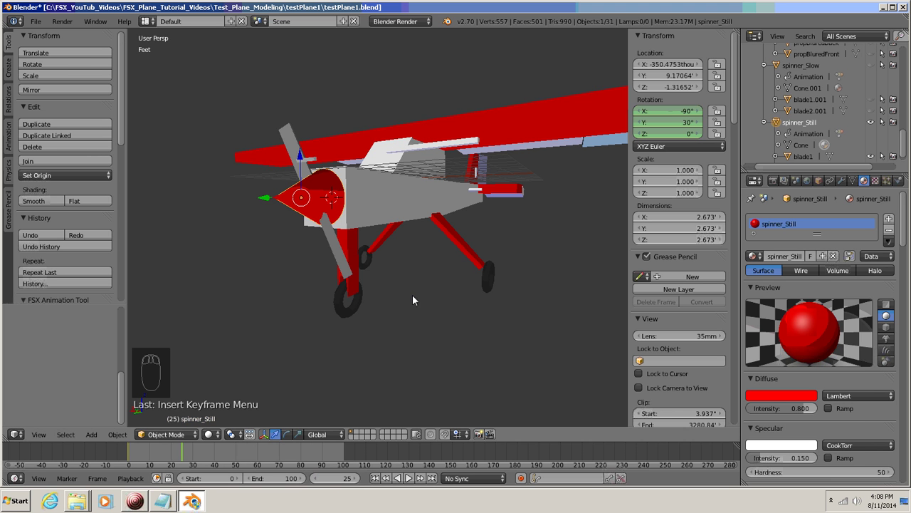
key("i")
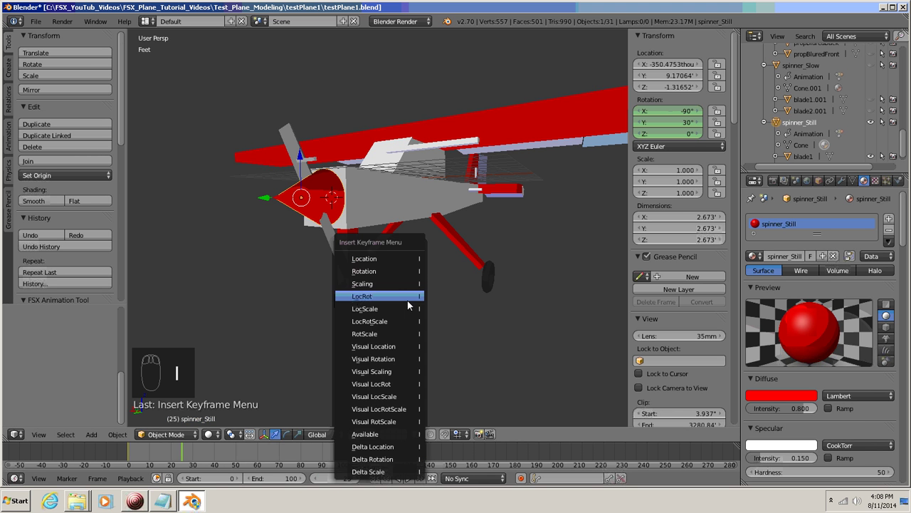
left_click(384, 269)
Step: Insert a rotation keyframe for spinner_Still at frame 50 with the same rotation
left_click(333, 478)
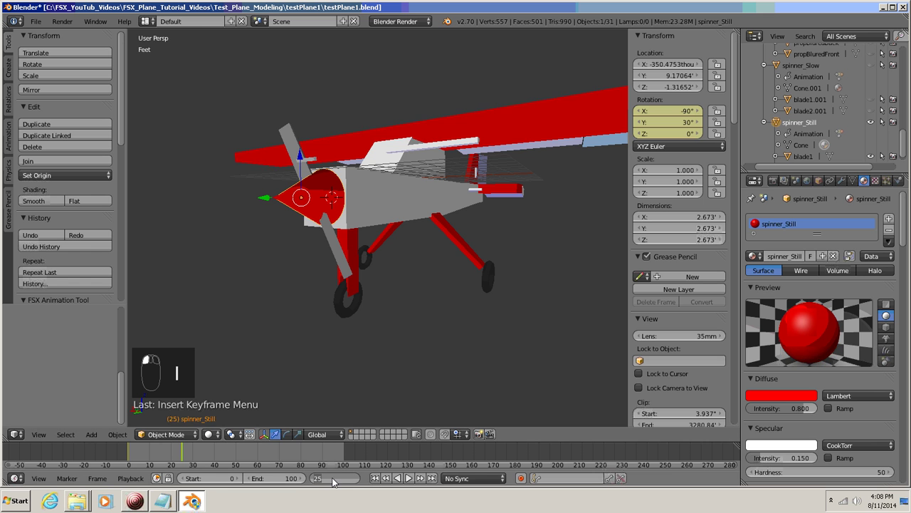
type("50")
key("Return")
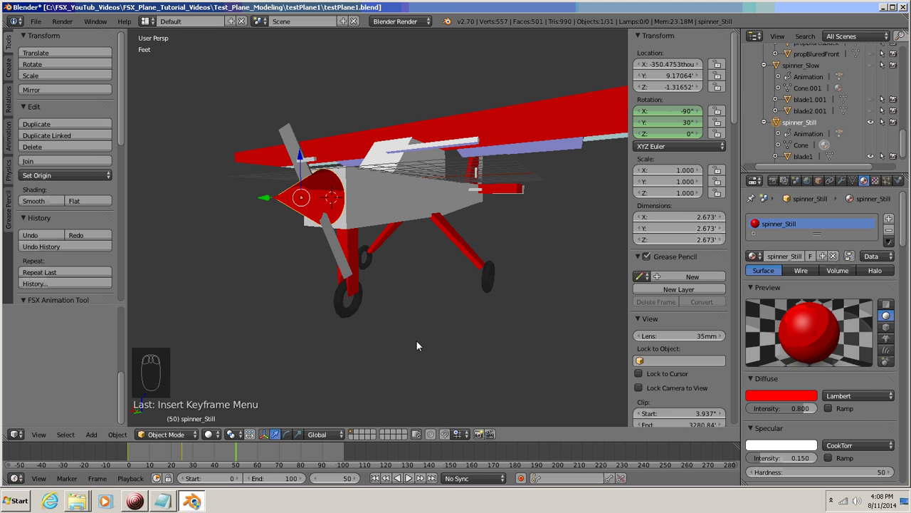
key("i")
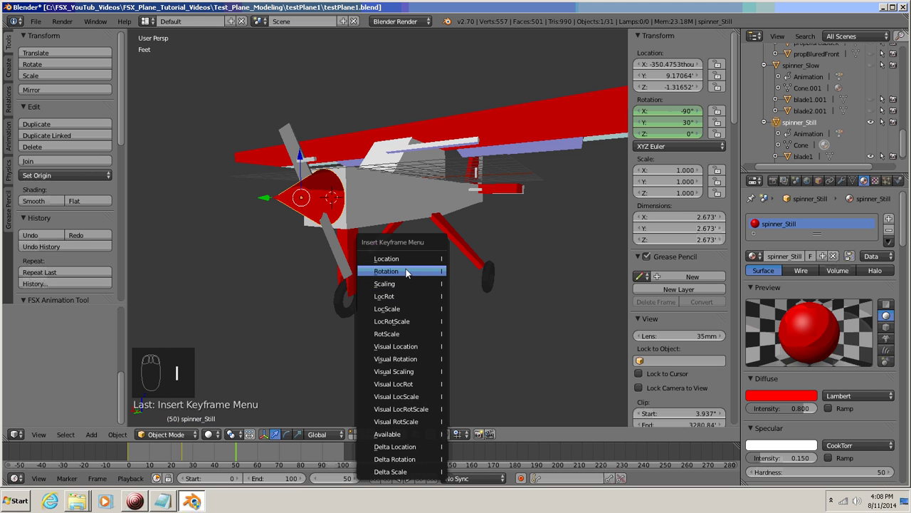
left_click(377, 269)
Step: Insert a rotation keyframe for spinner_Still at frame 75 with the same rotation
left_click(339, 478)
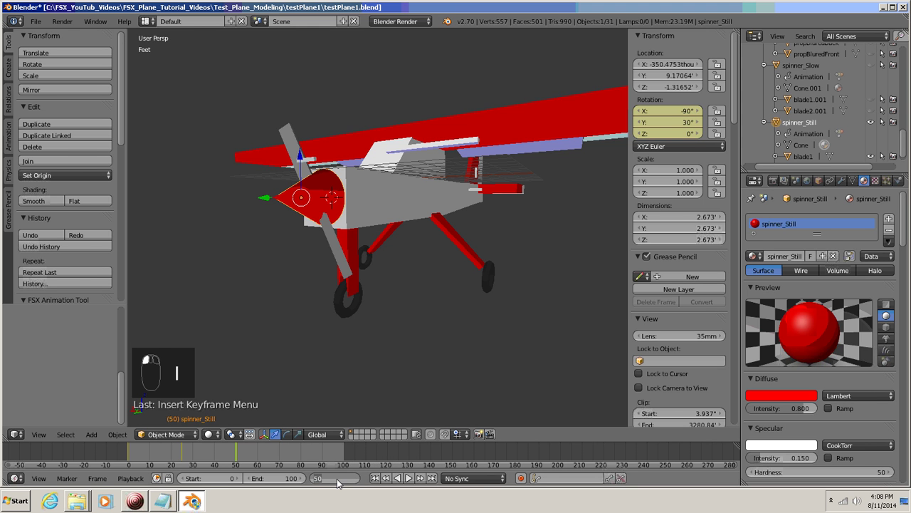
type("75")
key("Return")
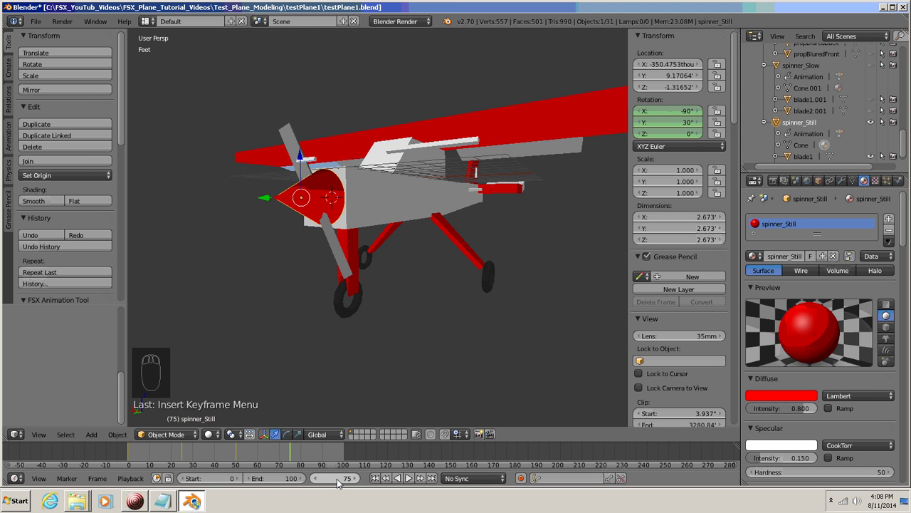
key("i")
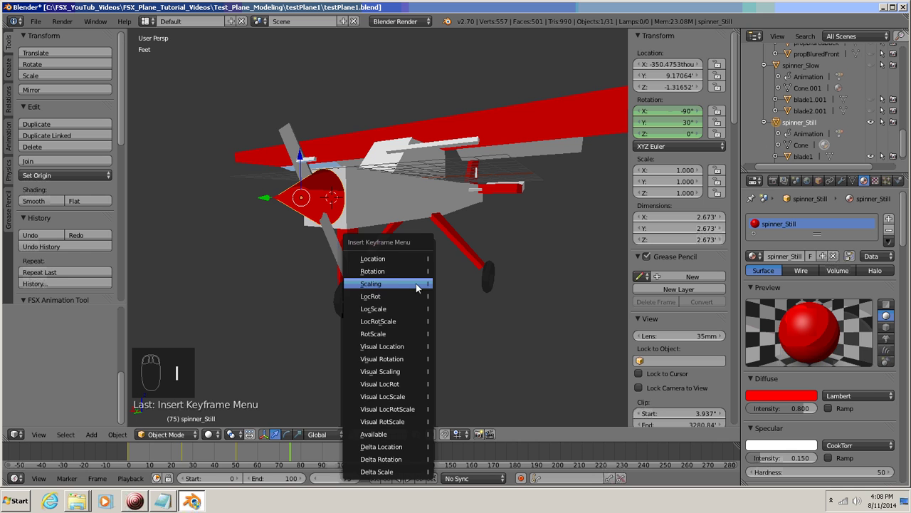
left_click(398, 269)
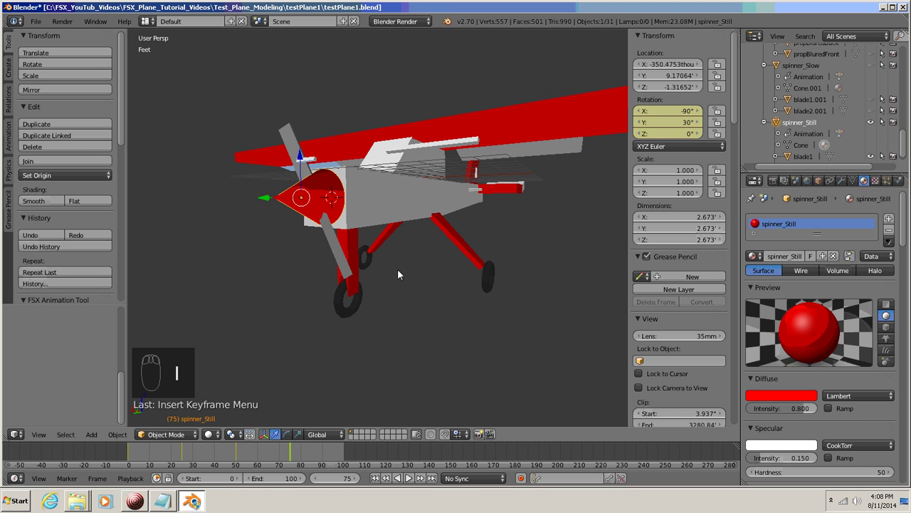
Step: Insert a rotation keyframe for spinner_Still at frame 100 with the same rotation and save the blend file
left_click(340, 480)
type("100")
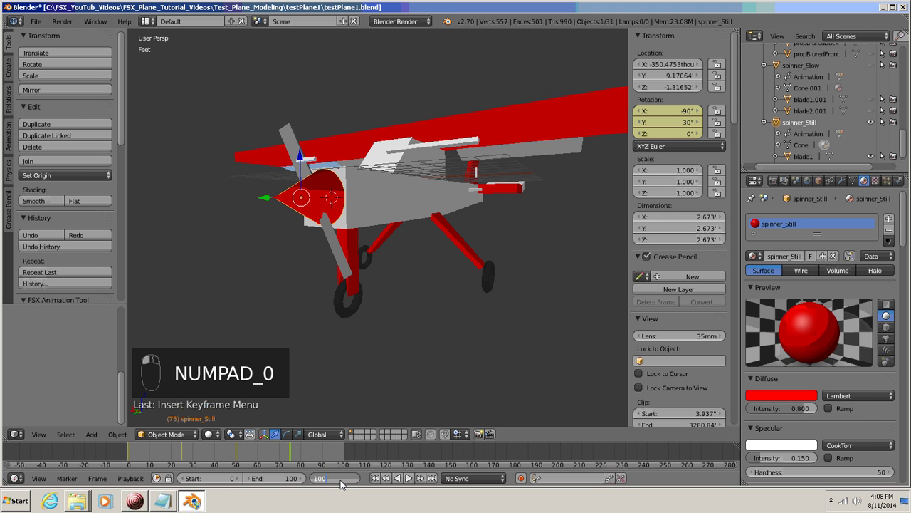
key("Return")
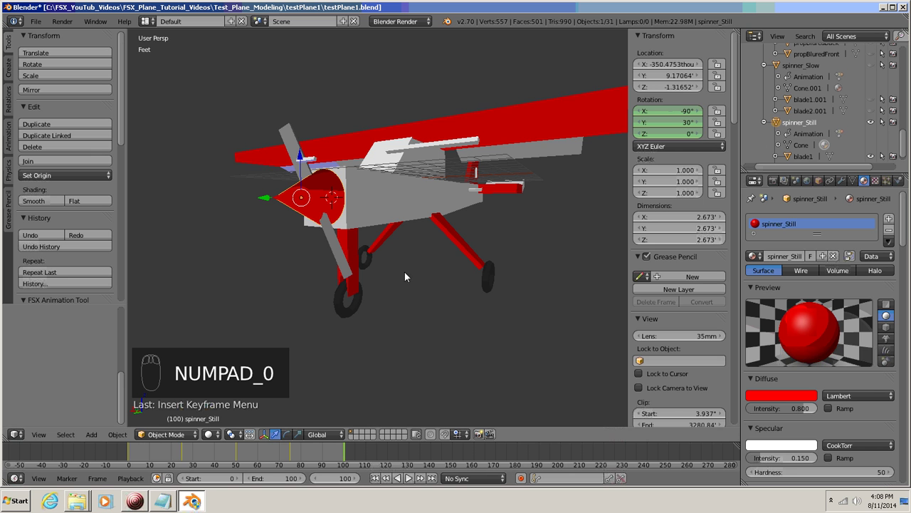
key("i")
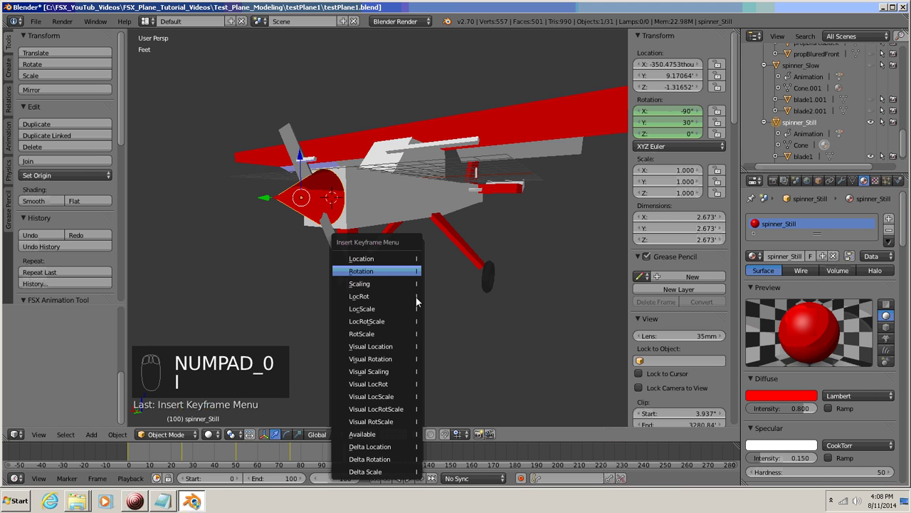
left_click(361, 272)
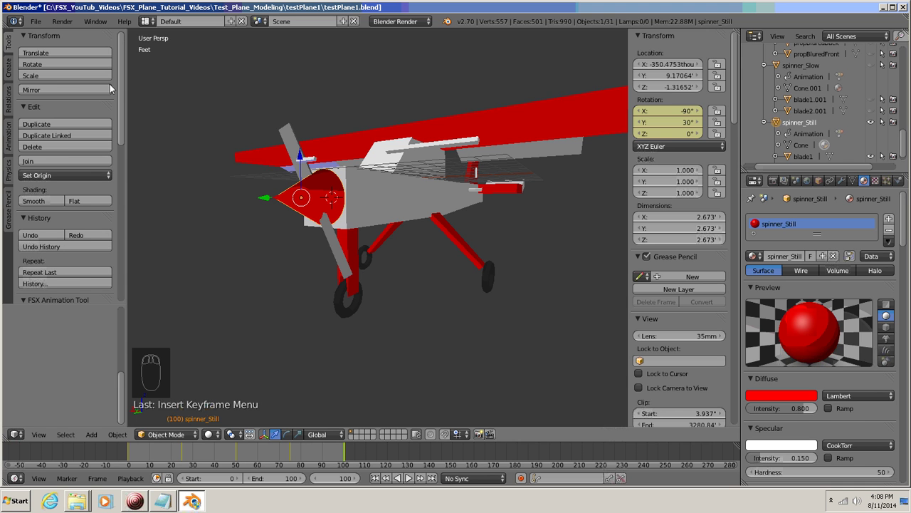
left_click(36, 21)
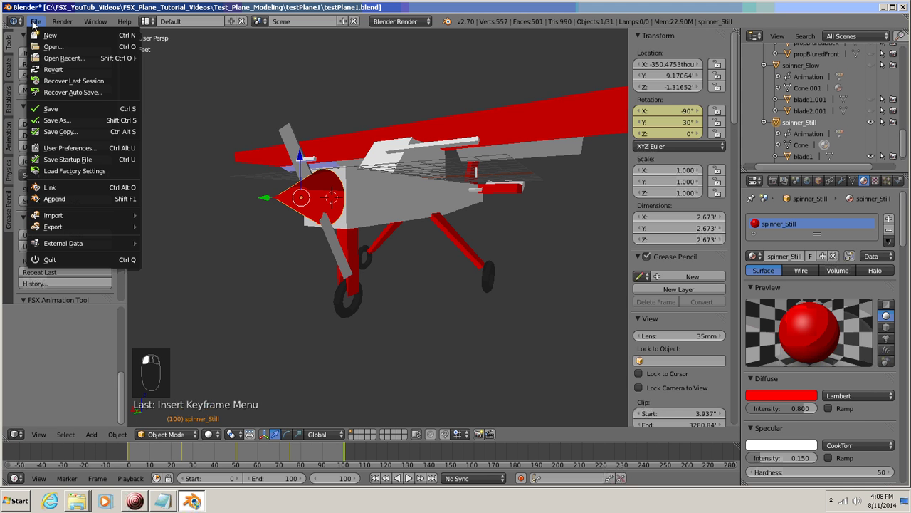
left_click(52, 110)
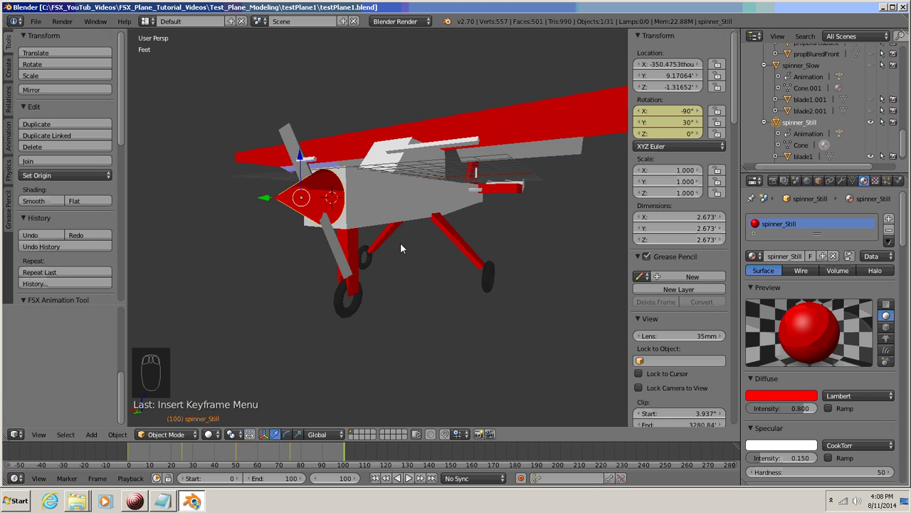
Step: Unhide all the hidden propeller parts and clear the selection
mouse_move(400, 248)
middle_mouse_down()
mouse_move(417, 261)
mouse_move(499, 257)
mouse_move(437, 269)
mouse_move(409, 257)
middle_mouse_up()
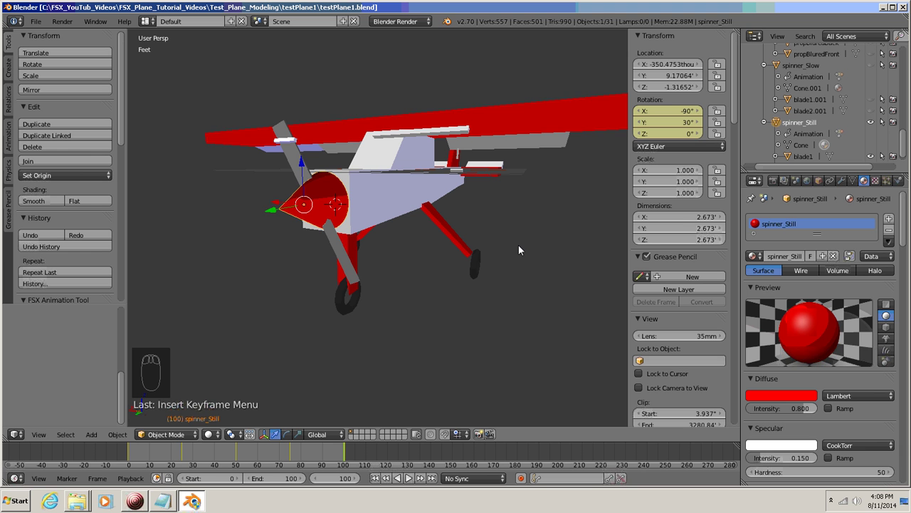
key("alt+h")
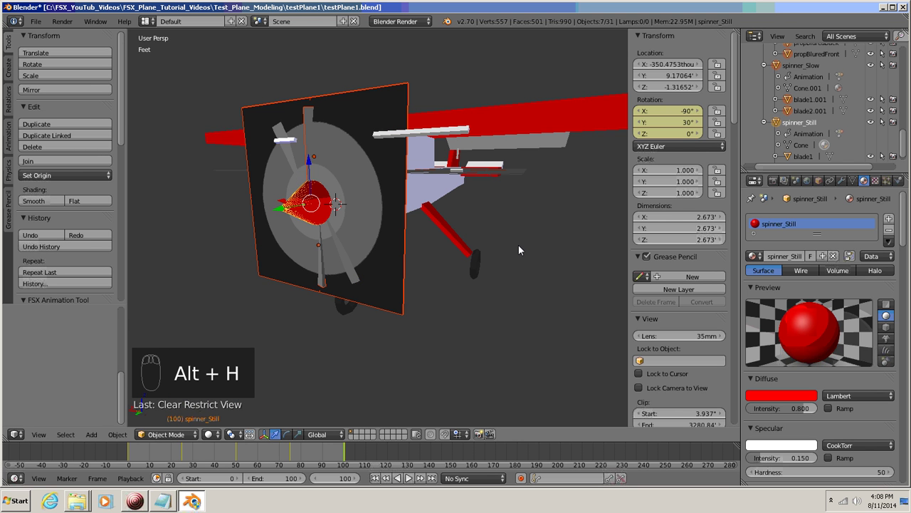
key("a")
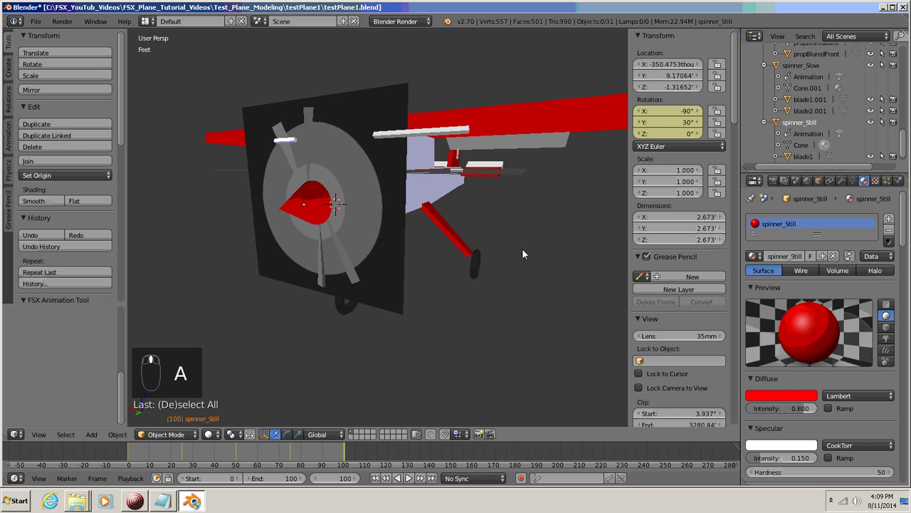
mouse_move(522, 248)
middle_mouse_down()
mouse_move(482, 263)
mouse_move(506, 251)
middle_mouse_up()
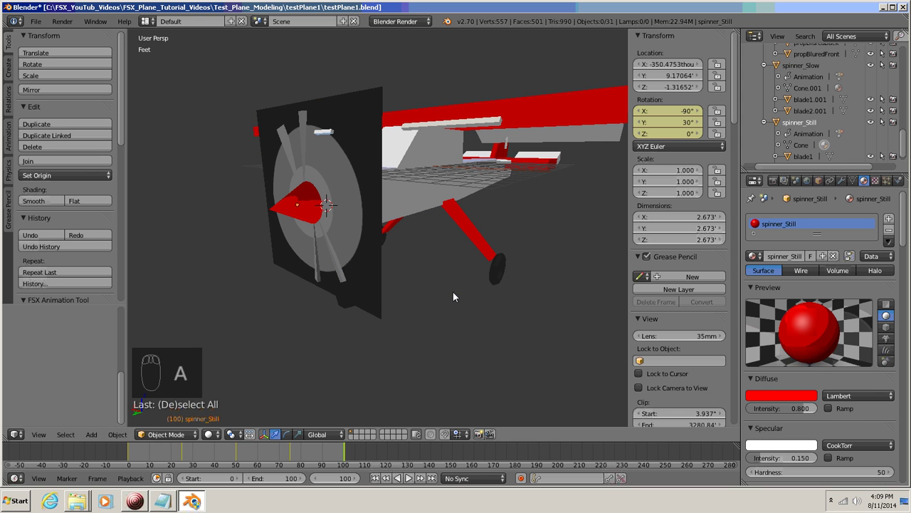
Step: Play back the animation to check the propeller motion and return the timeline to frame 0
left_click(408, 477)
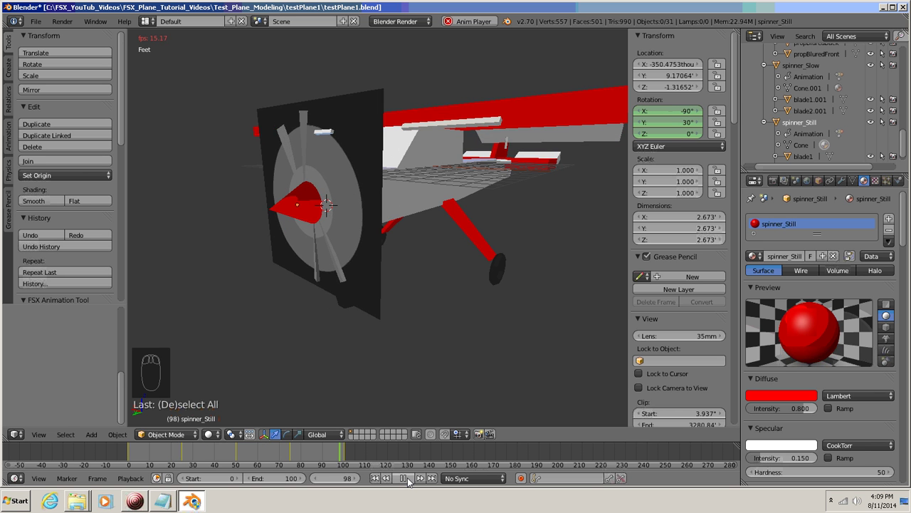
left_click(403, 477)
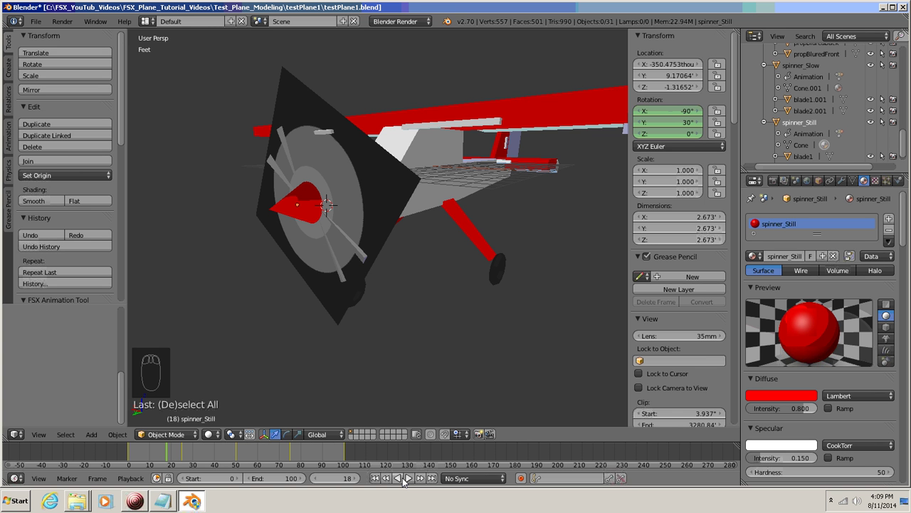
left_click(340, 479)
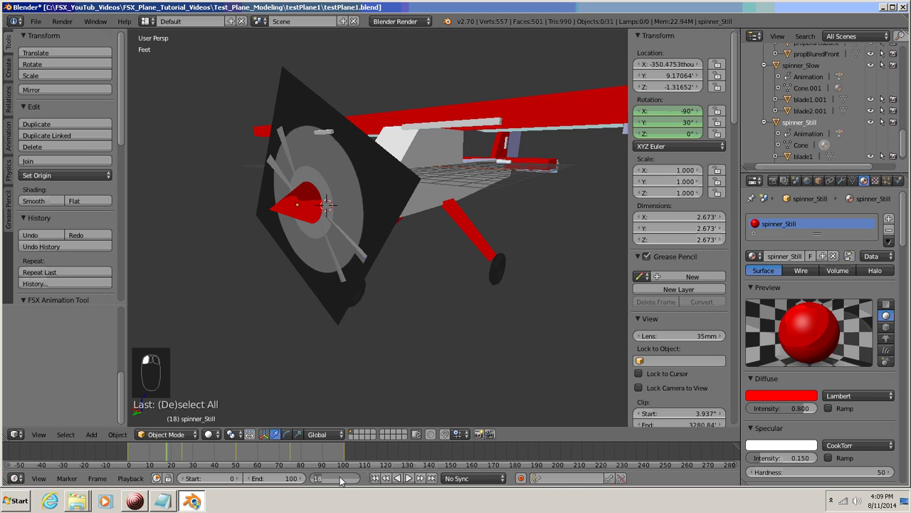
type("0")
key("Return")
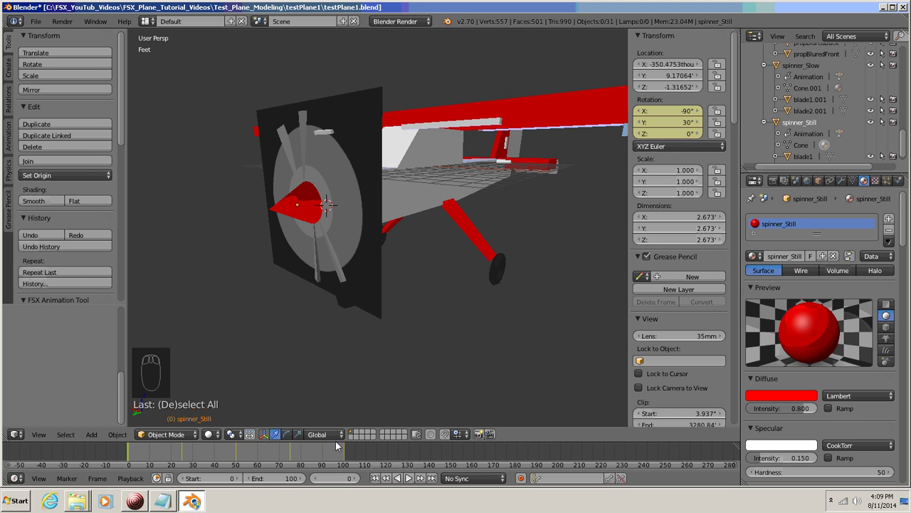
Step: Save the blend file with all propeller parts shown and the timeline at frame 0
middle_click_drag(324, 371, 354, 369)
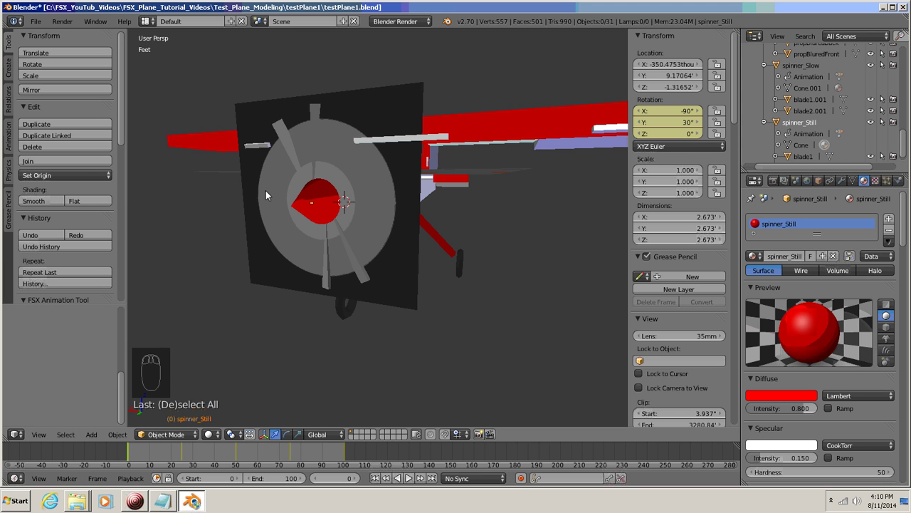
left_click(36, 21)
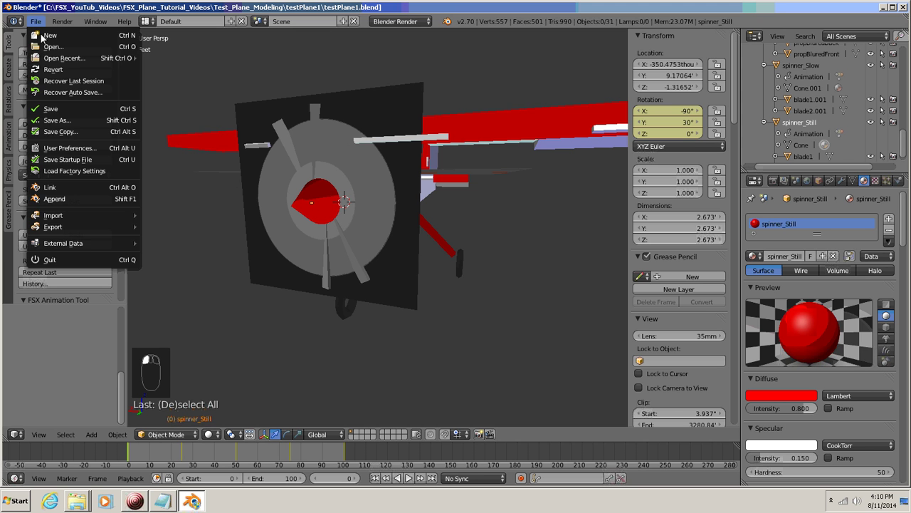
left_click(51, 109)
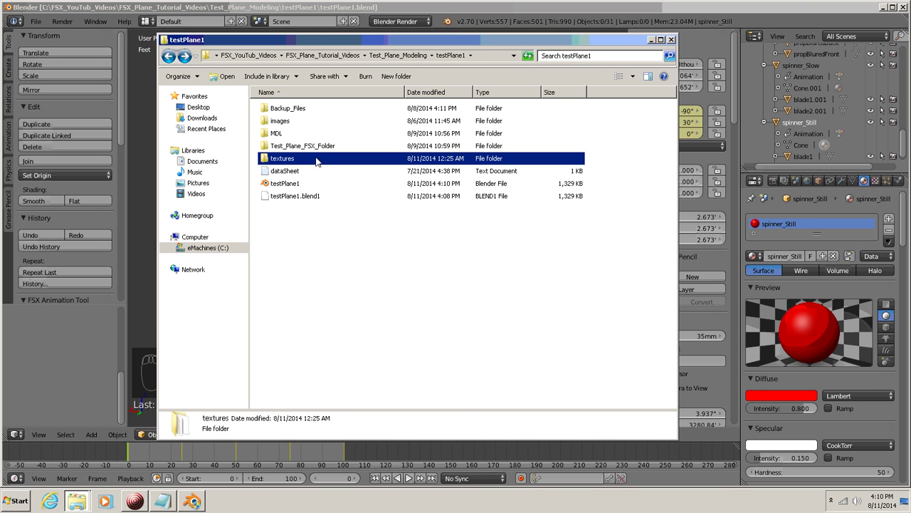
Step: Permanently delete testPlane1.MDL, testPlane1.x and testPlane1.xanim from the testPlane1 project's MDL folder in Windows Explorer, and minimize the folder window
double_click(275, 135)
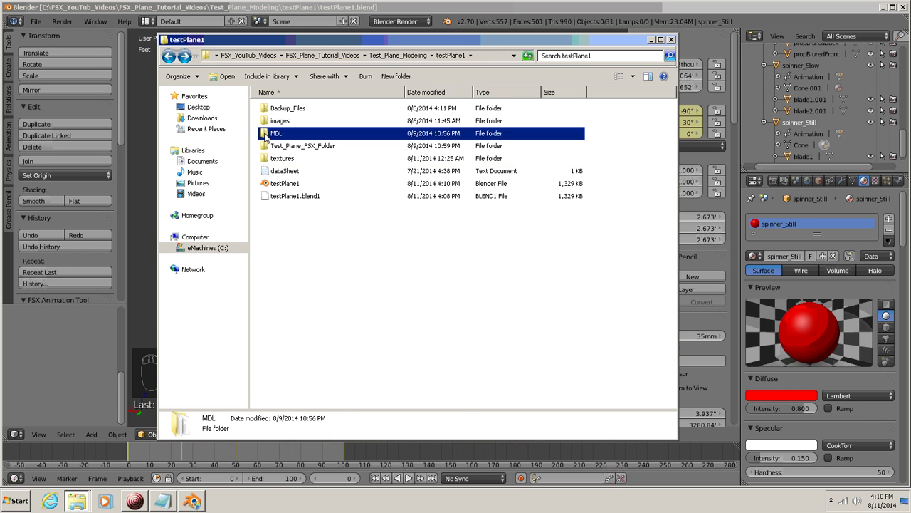
left_click(269, 109)
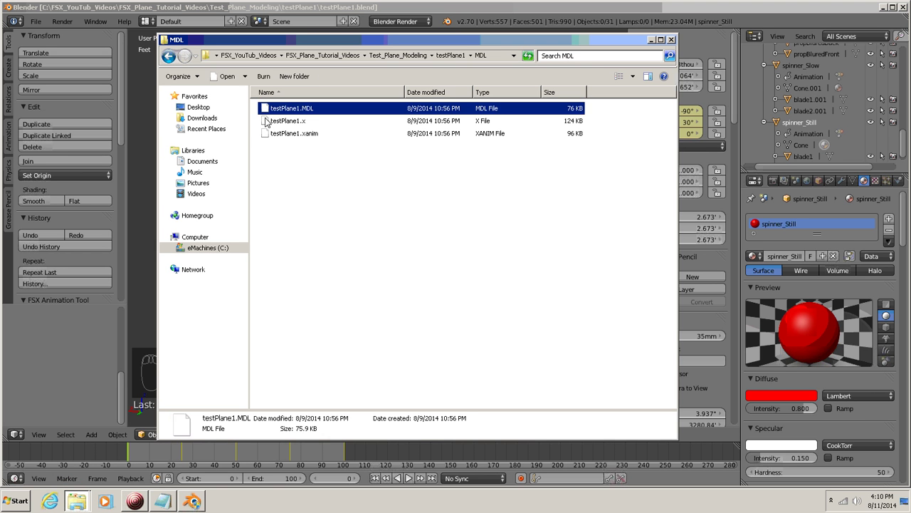
left_click(265, 134, "shift")
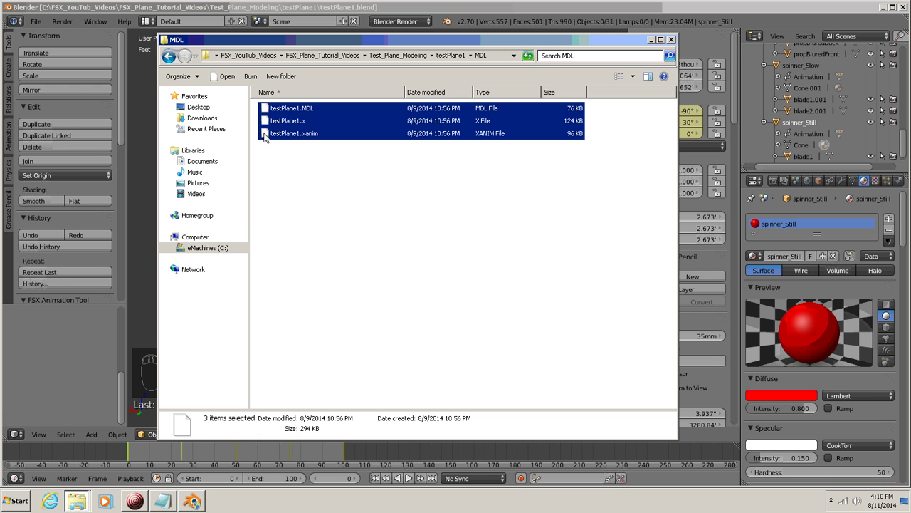
key("shift+Delete")
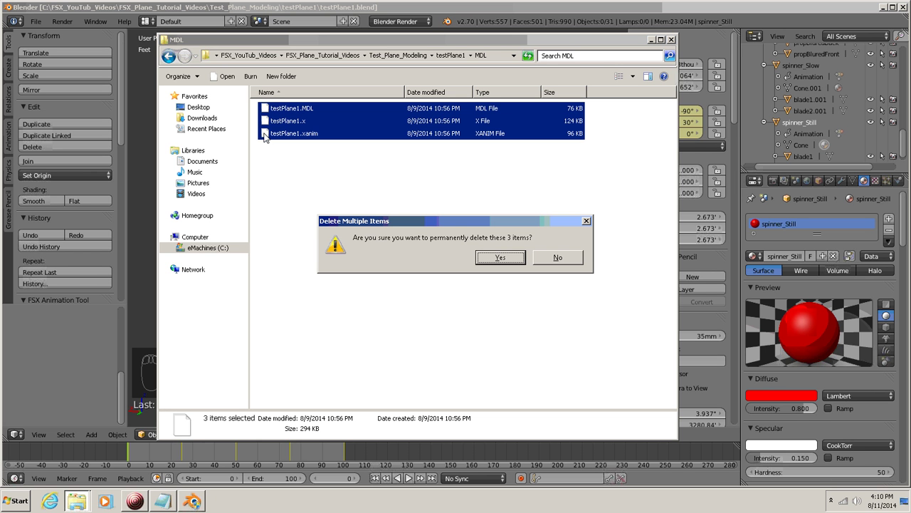
left_click(501, 258)
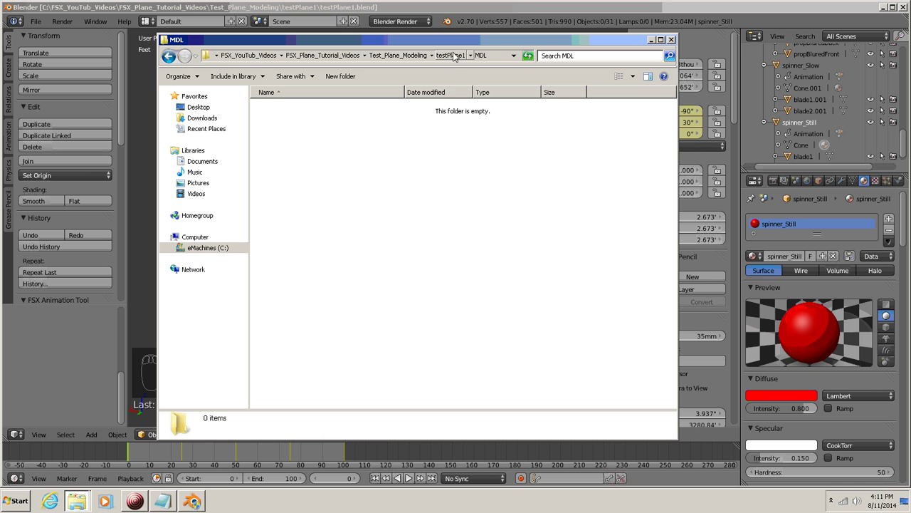
left_click(651, 39)
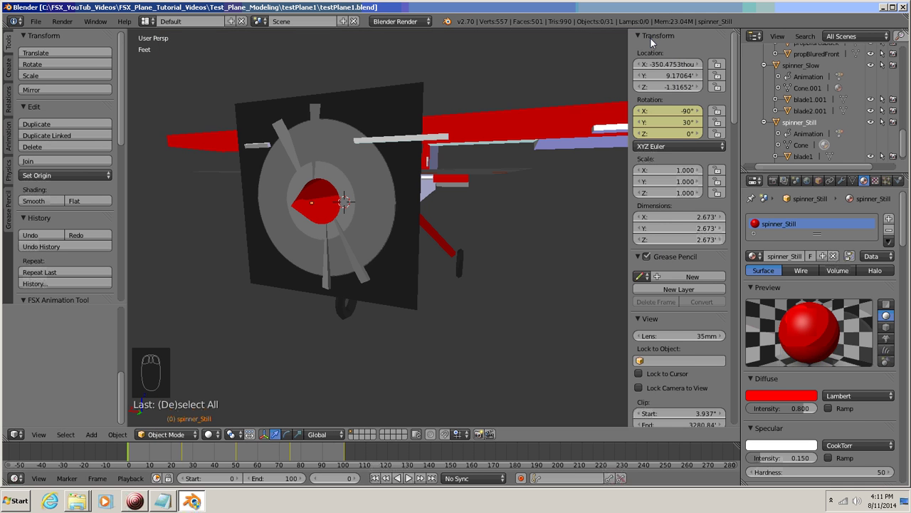
Step: Export the plane in the DirectX for FSX format as testPlane1.x into the MDL folder, with Export MDL enabled
left_click(35, 21)
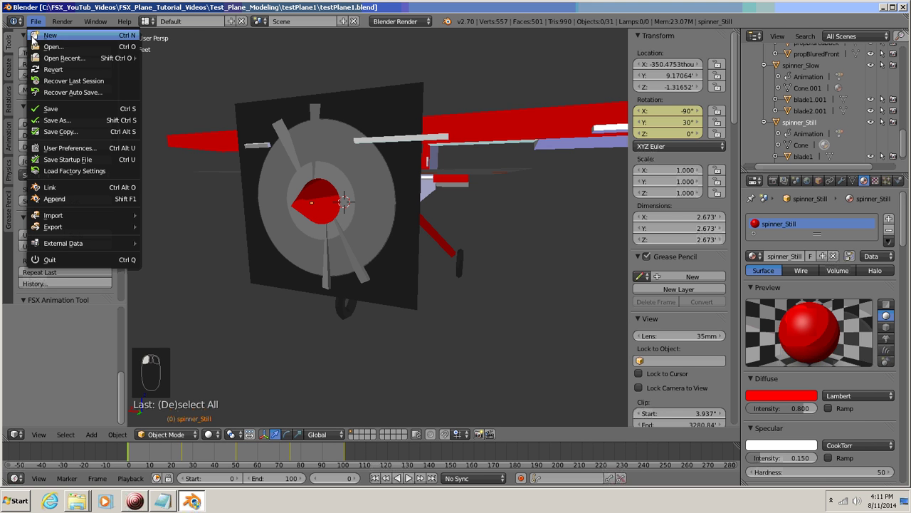
mouse_move(54, 228)
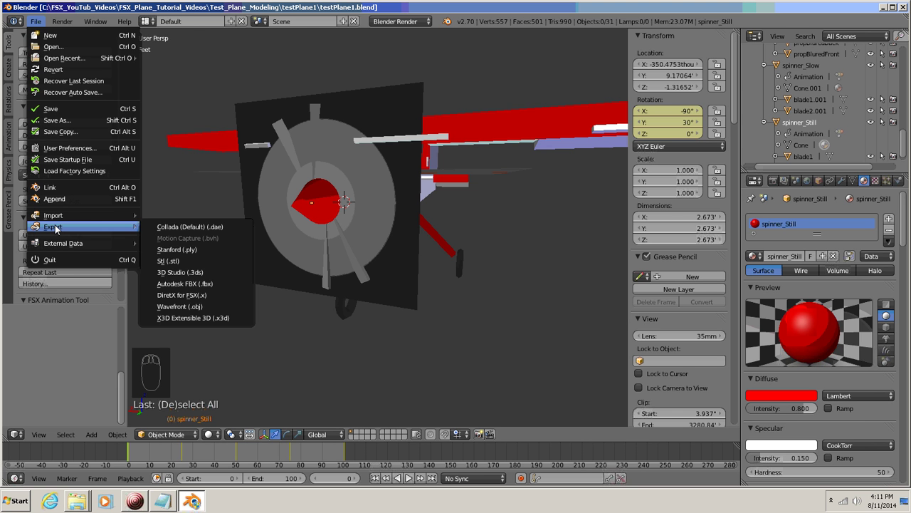
left_click(199, 294)
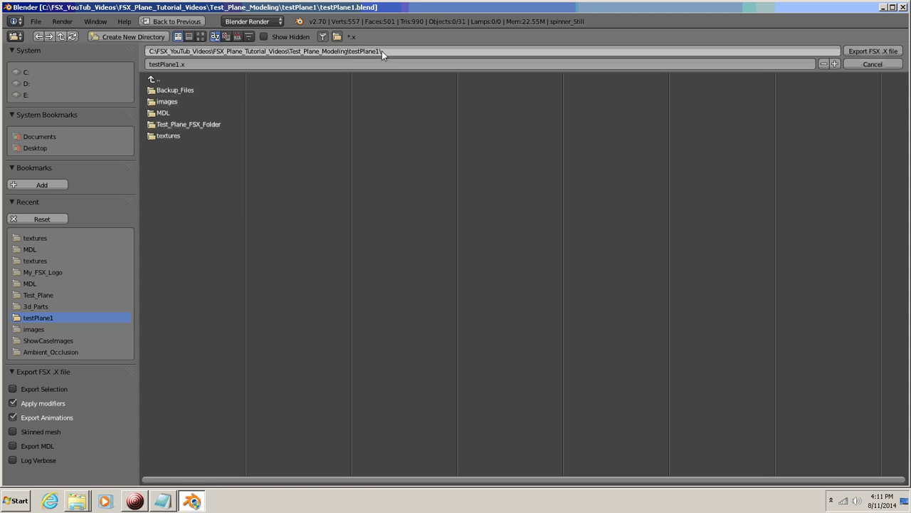
left_click(160, 113)
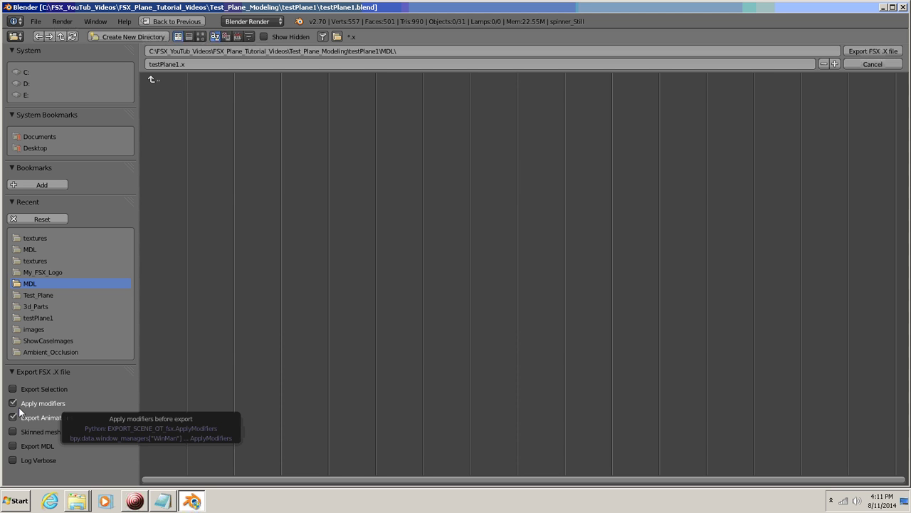
left_click(42, 447)
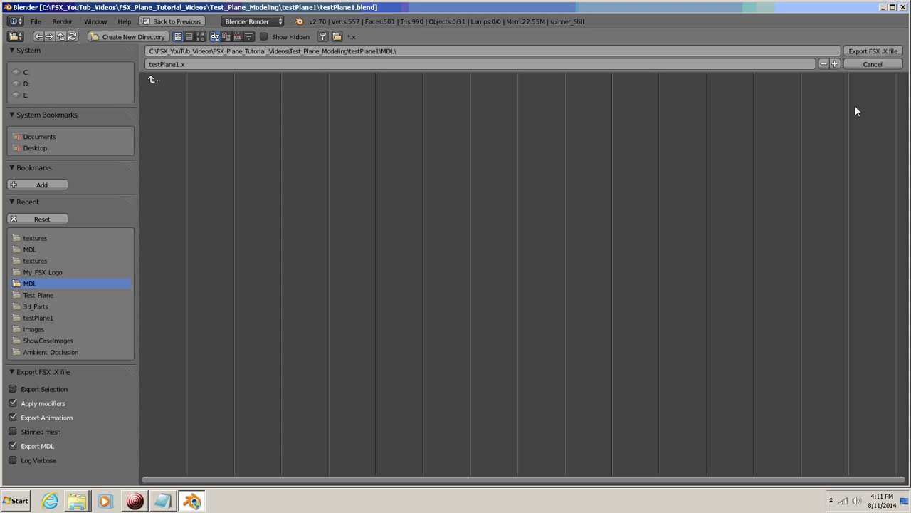
left_click(874, 51)
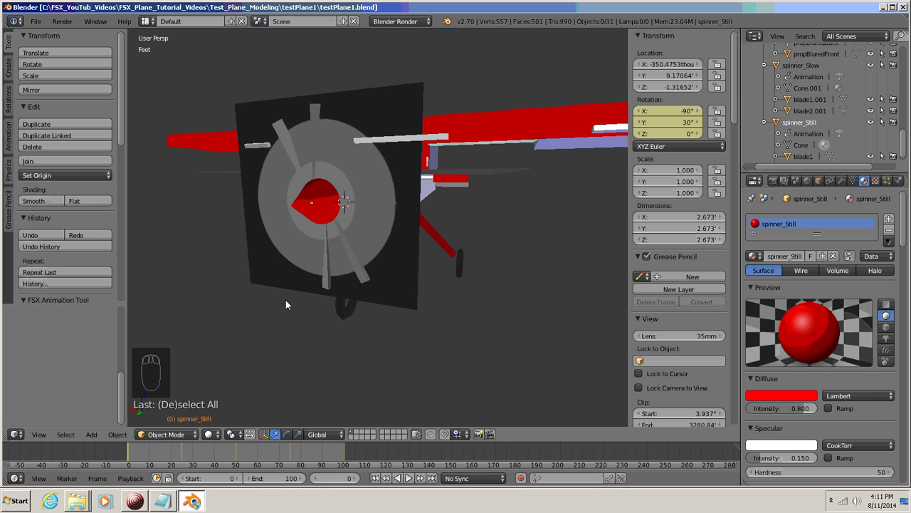
Step: Close Blender and open the testPlane1 folder under Program Files (x86)\Microsoft Games\Microsoft Flight Simulator X\SimObjects\Airplanes in Windows Explorer
left_click(903, 7)
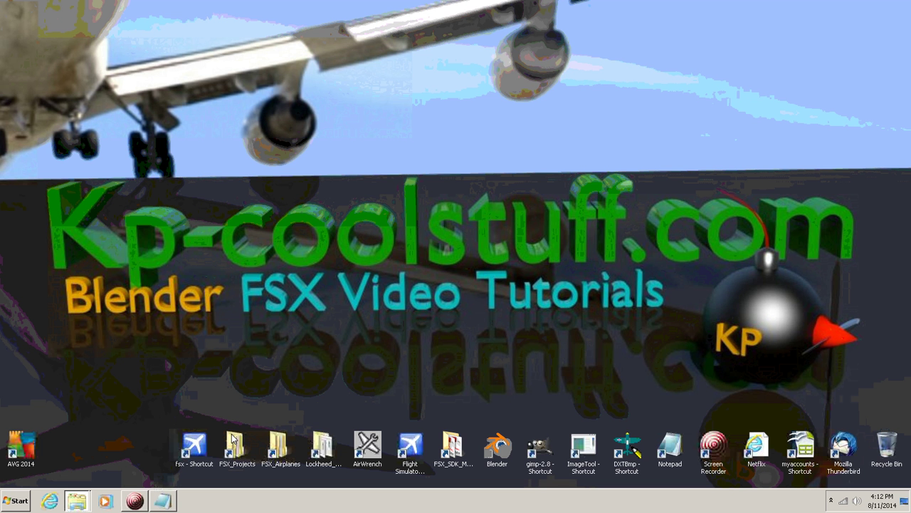
left_click(77, 502)
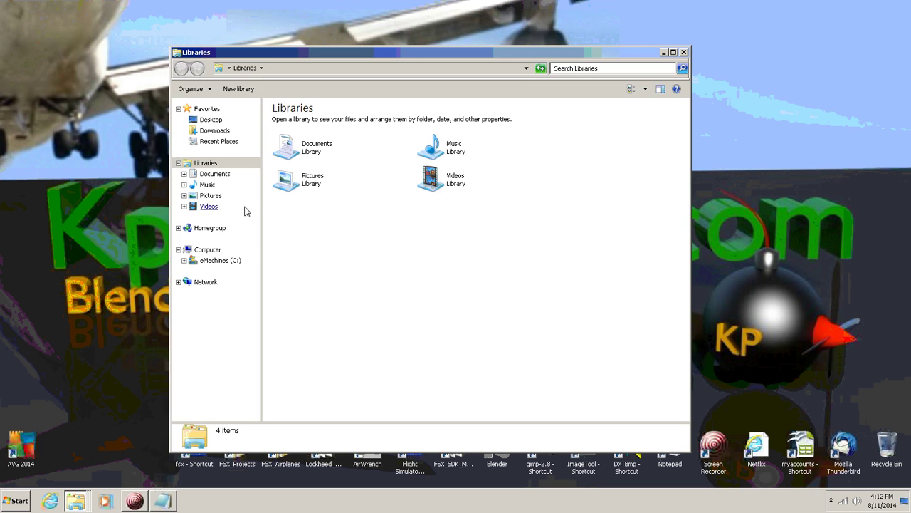
left_click(216, 261)
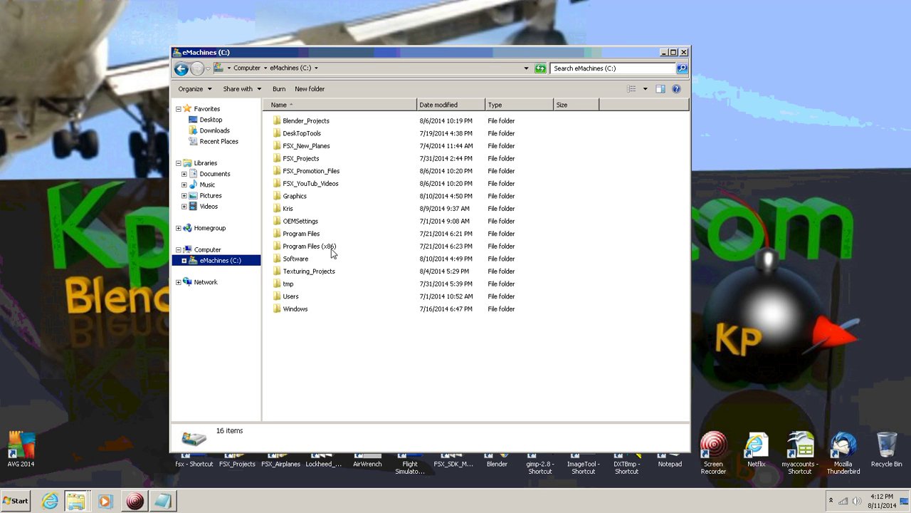
double_click(278, 247)
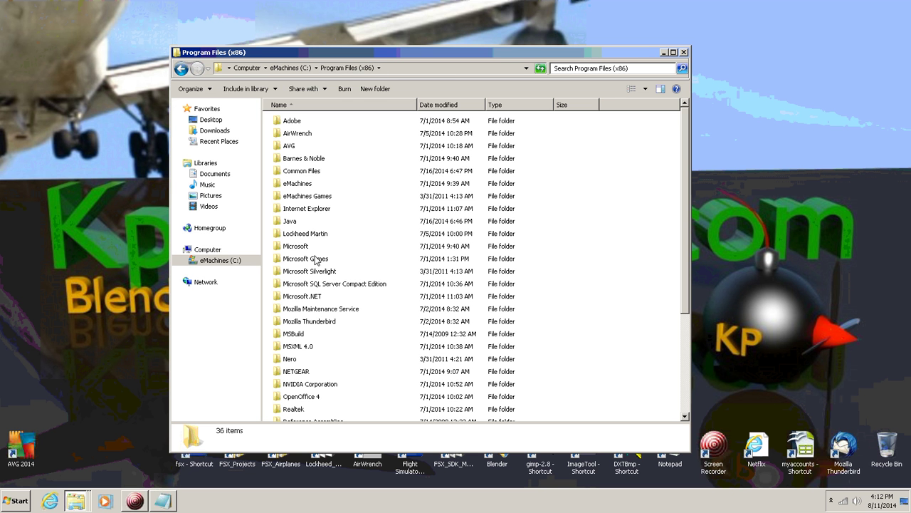
double_click(278, 260)
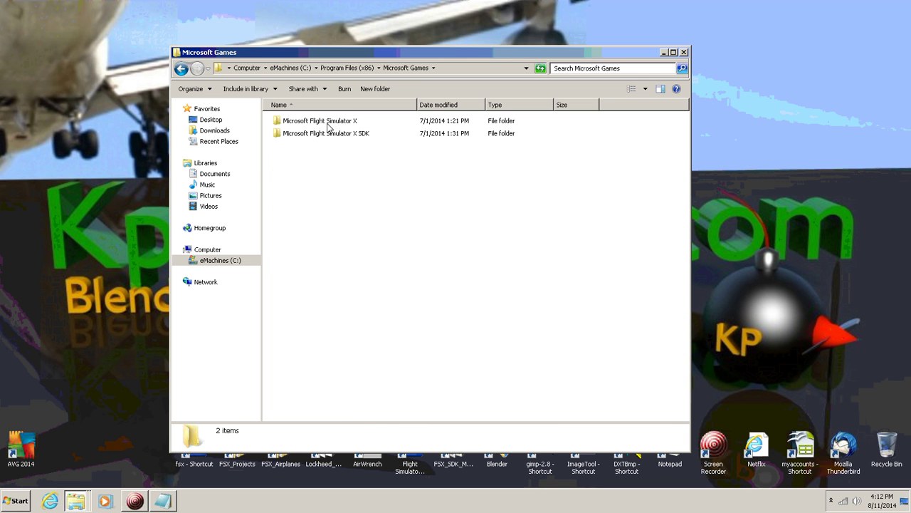
double_click(279, 123)
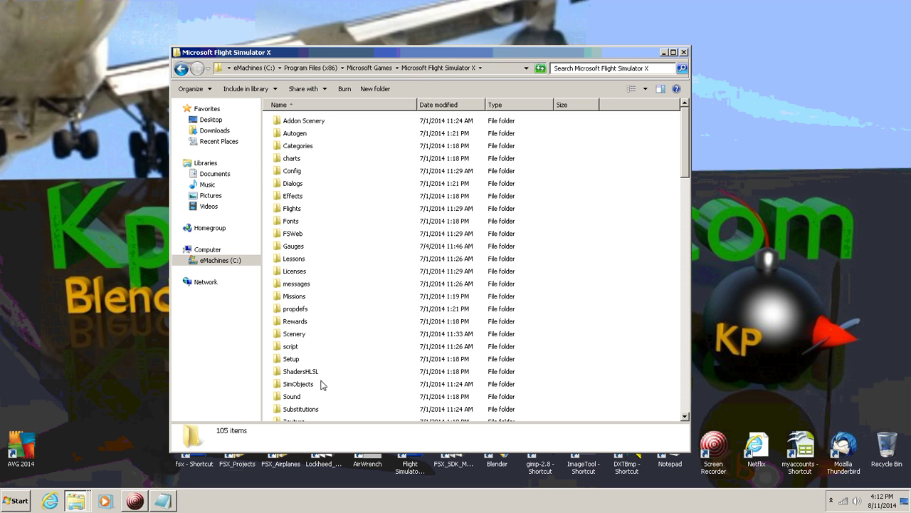
double_click(277, 385)
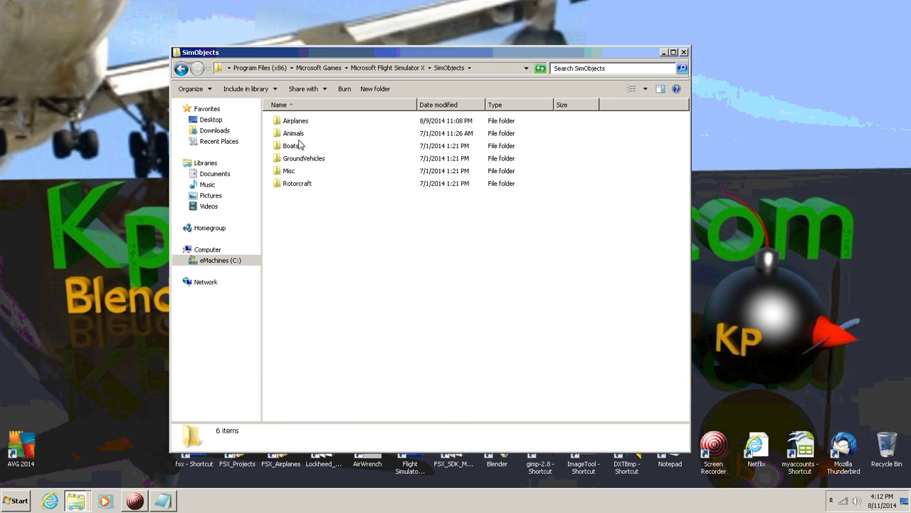
double_click(283, 124)
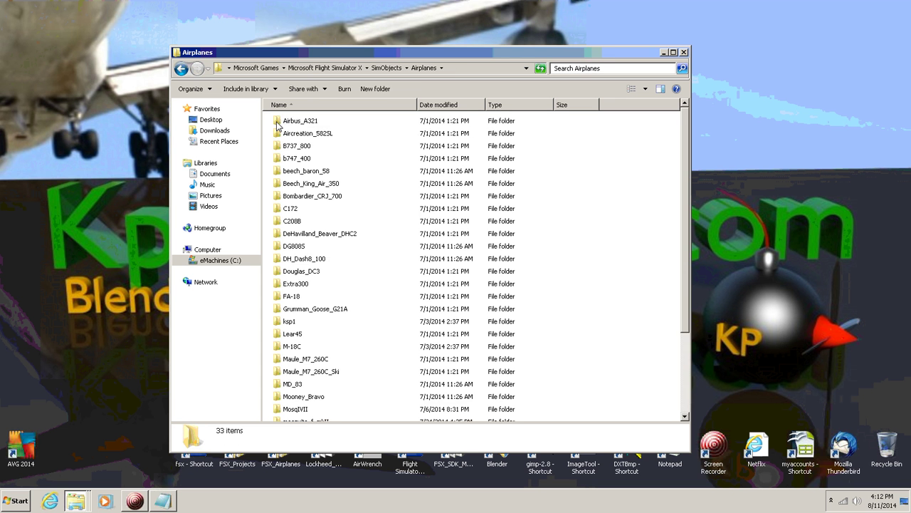
scroll(686, 197, "down", 3)
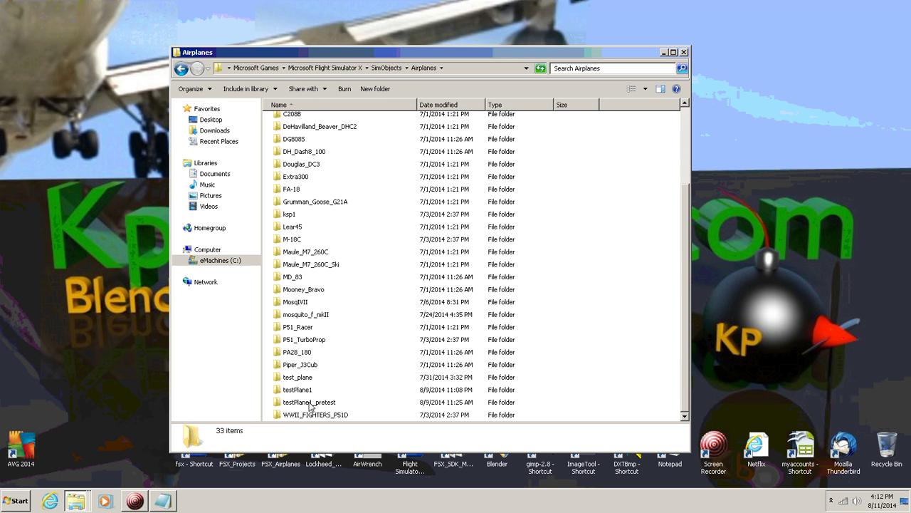
double_click(283, 393)
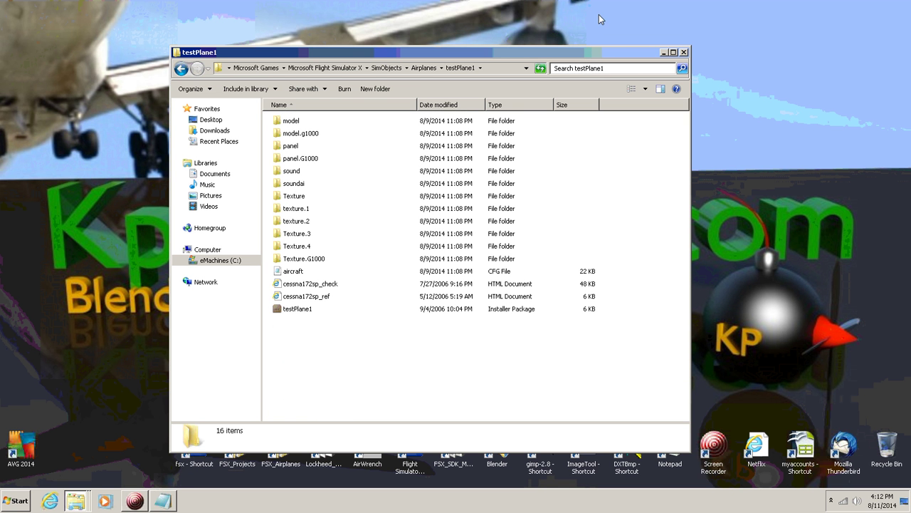
Step: Bring back the project's MDL folder window and arrange it beside the simulator's testPlane1 folder window
left_click_drag(382, 54, 599, 14)
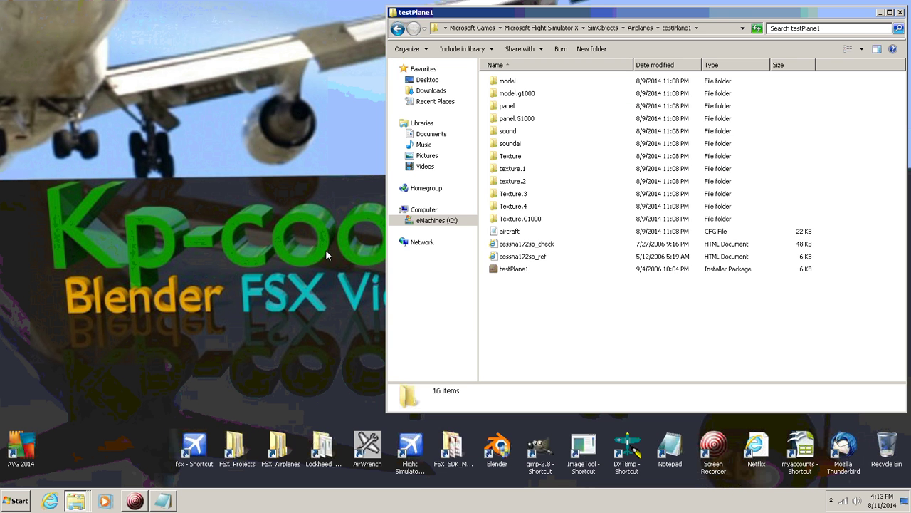
left_click(62, 466)
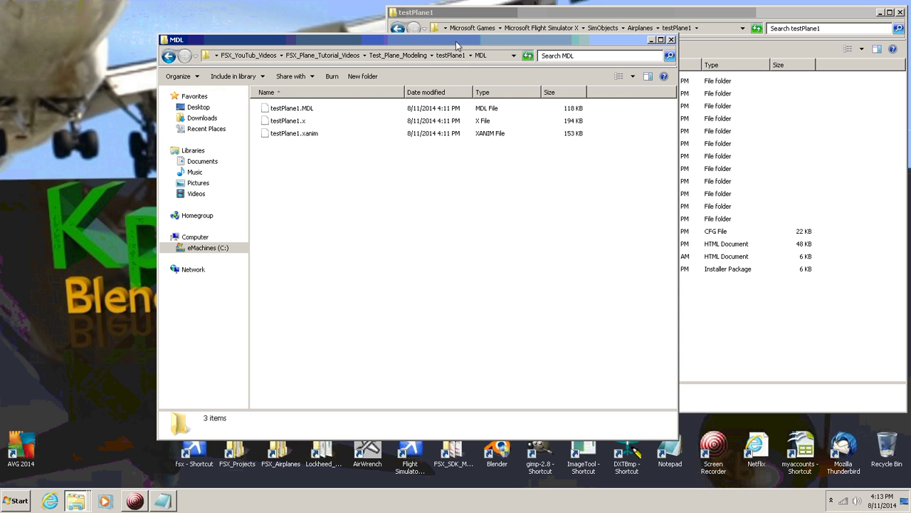
left_click_drag(413, 43, 330, 83)
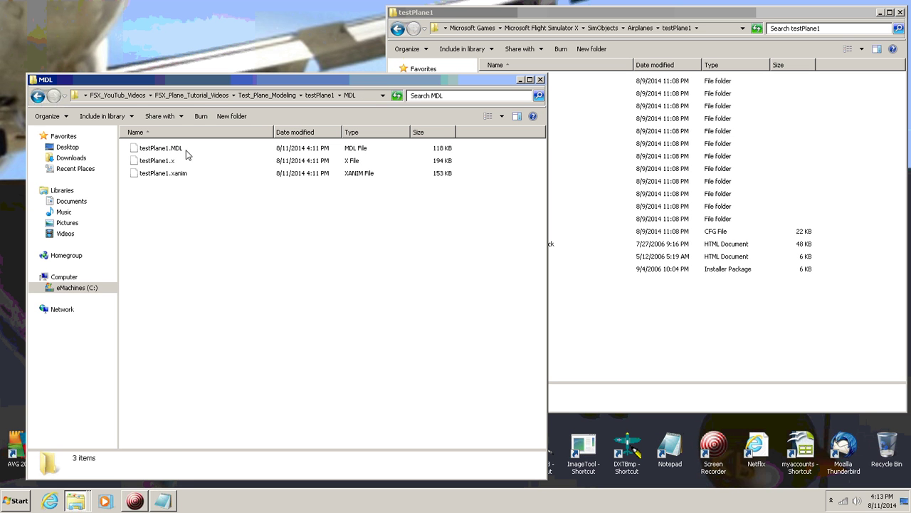
Step: Copy the exported testPlane1.MDL from the MDL folder and open the model folder of the simulator's testPlane1 aircraft
left_click(137, 152)
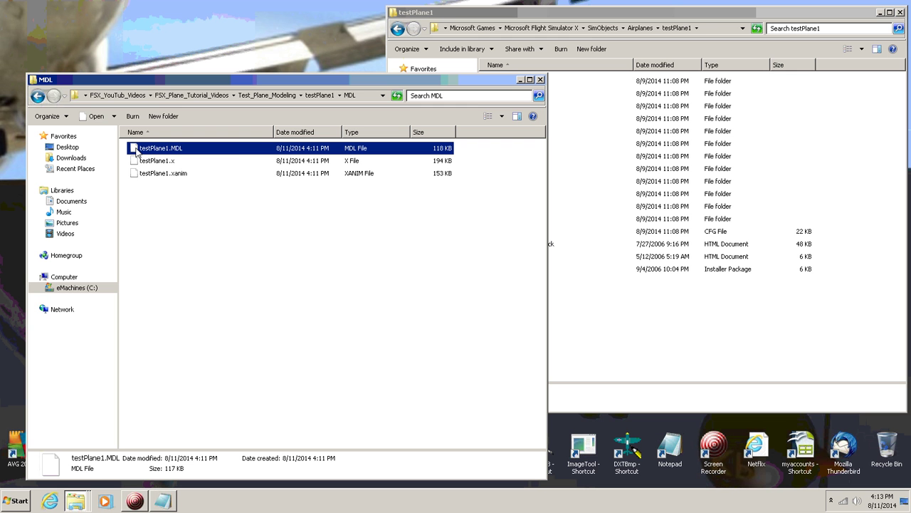
right_click(136, 152)
left_click(166, 222)
left_click(680, 15)
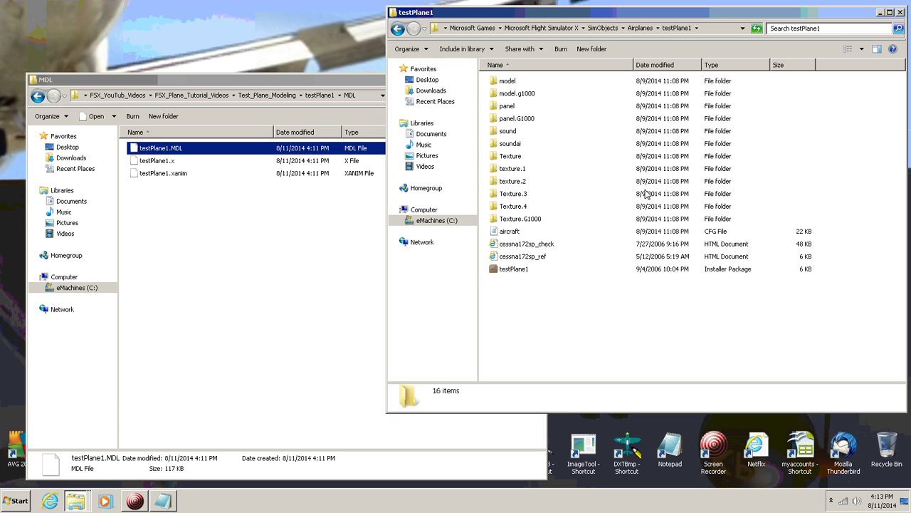
left_click(494, 83)
double_click(494, 83)
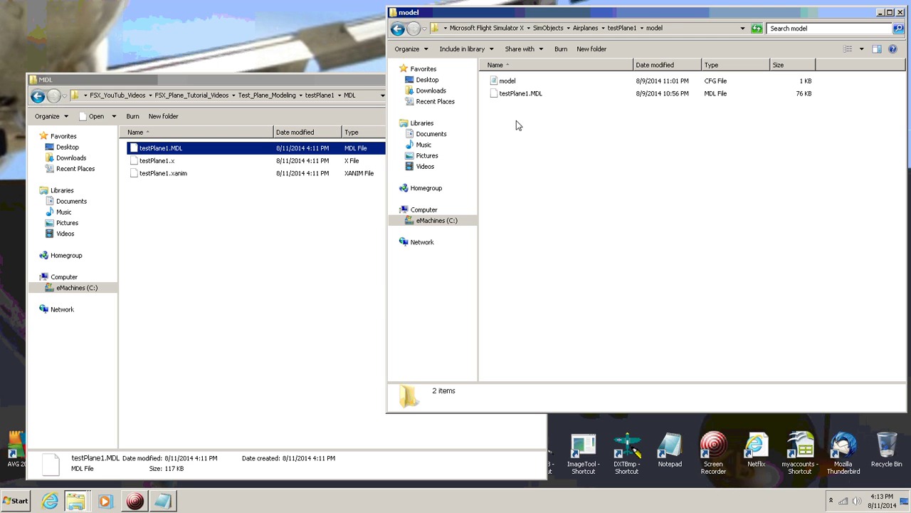
Step: Permanently delete the old testPlane1.MDL from the aircraft's model folder and paste the newly exported one in its place
left_click(495, 96)
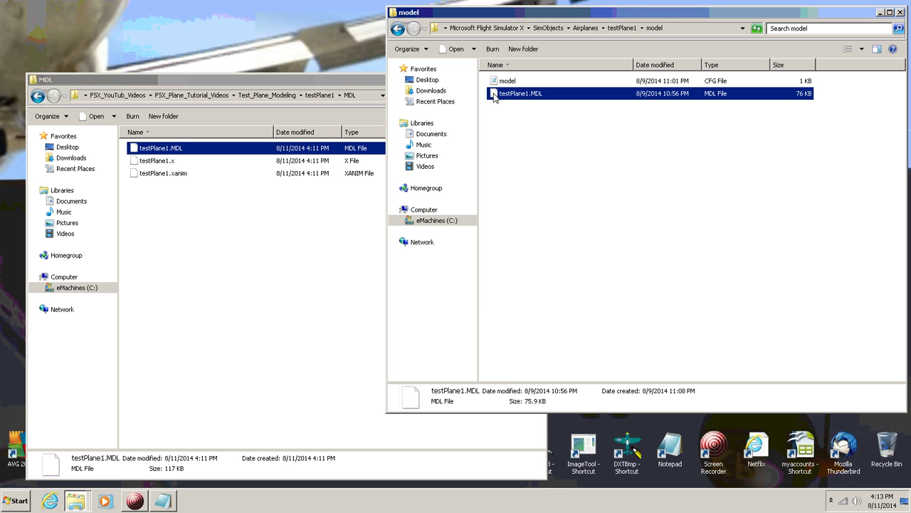
key("shift+Delete")
left_click(504, 298)
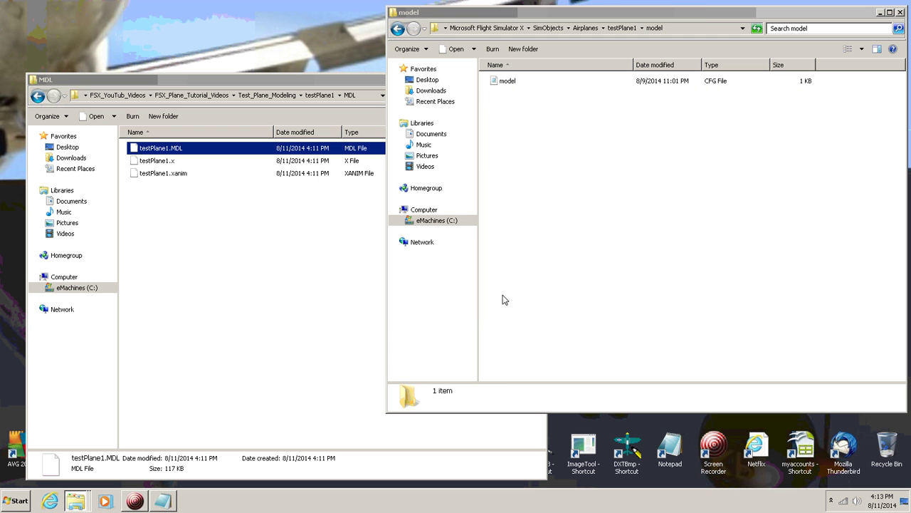
right_click(602, 169)
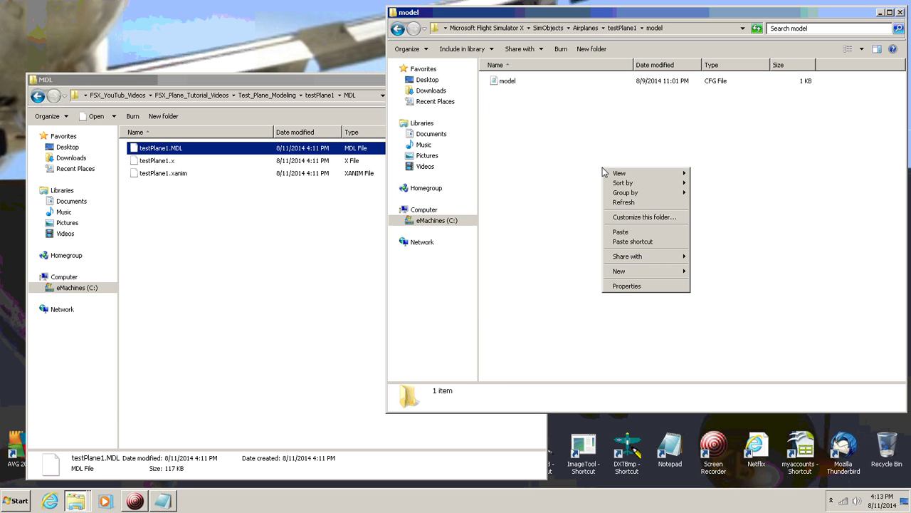
left_click(635, 232)
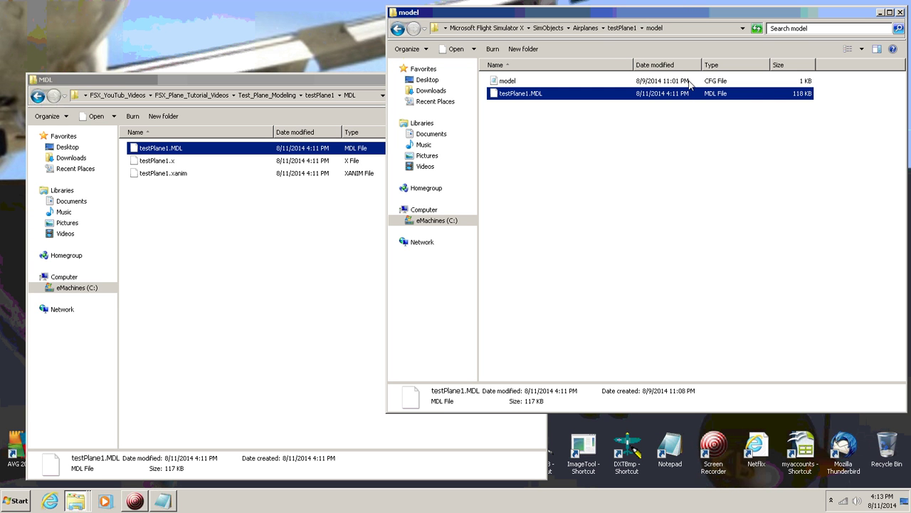
Step: Open the simulator aircraft's Texture folder in one window and the testPlane1 project's textures folder in the other
left_click(618, 30)
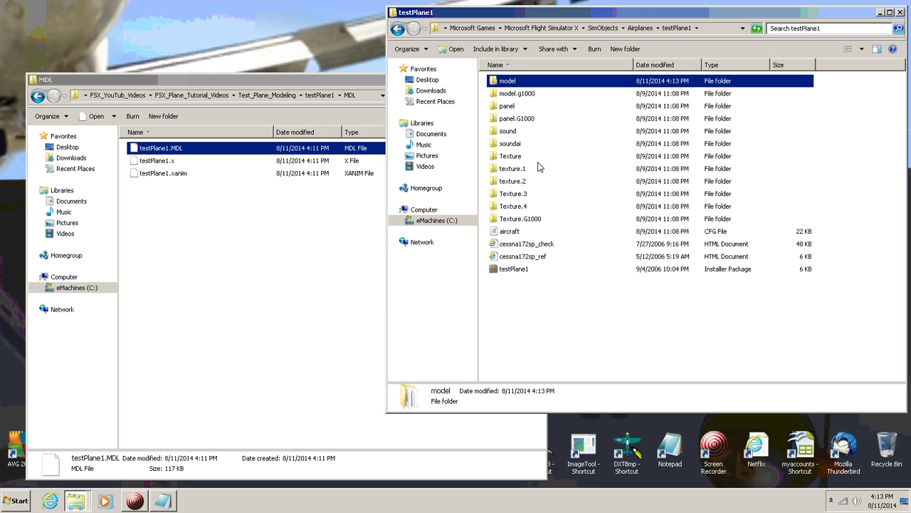
double_click(494, 157)
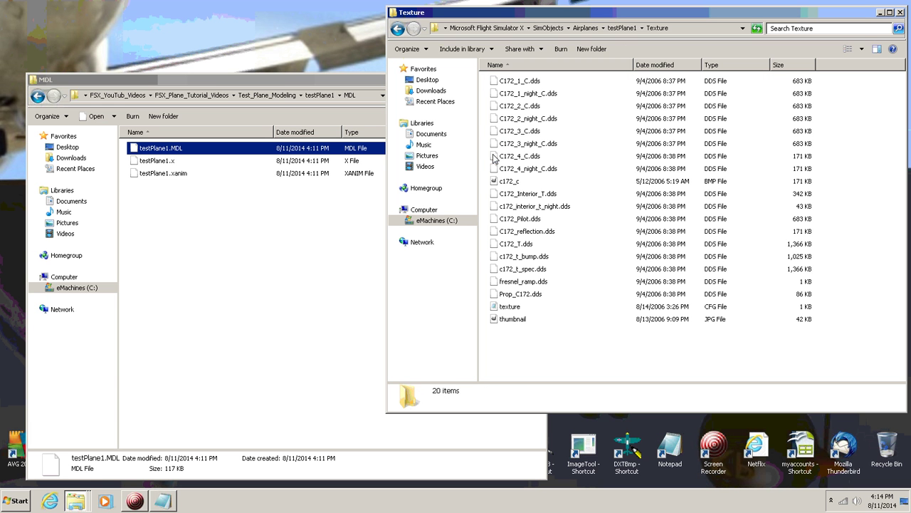
left_click(211, 80)
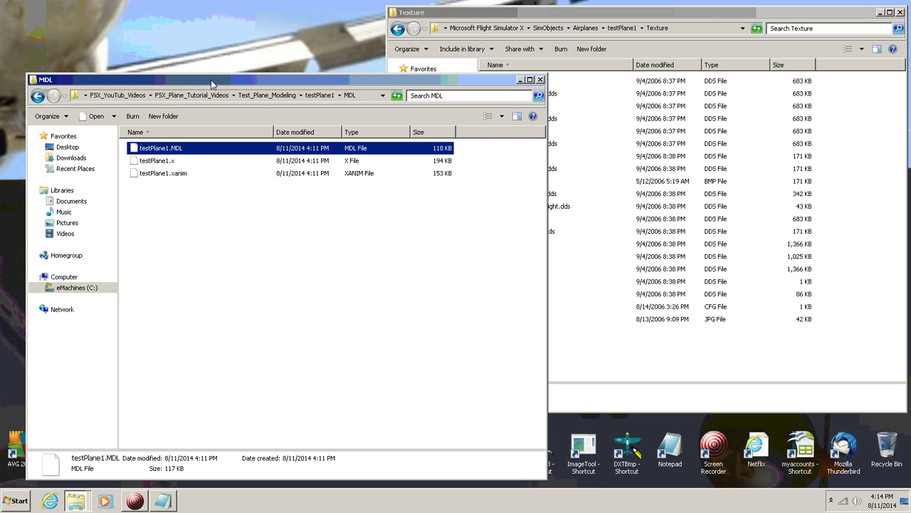
left_click(319, 95)
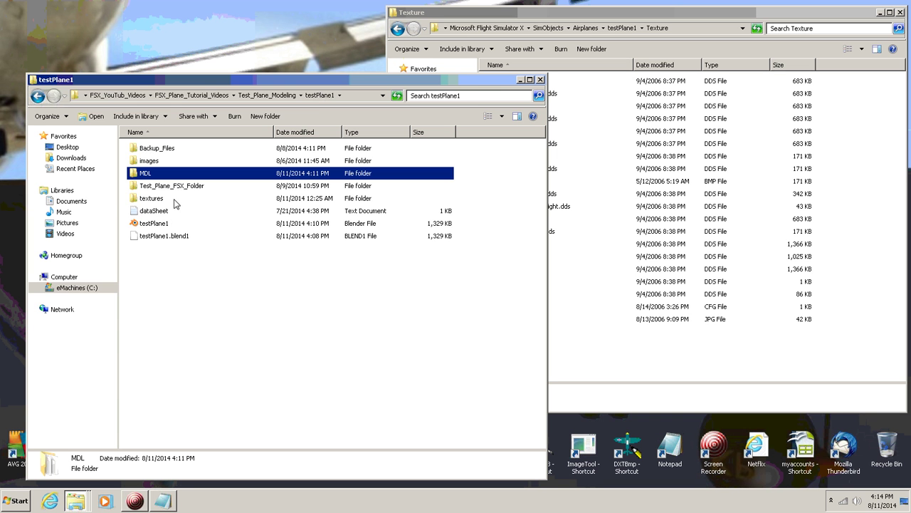
double_click(134, 201)
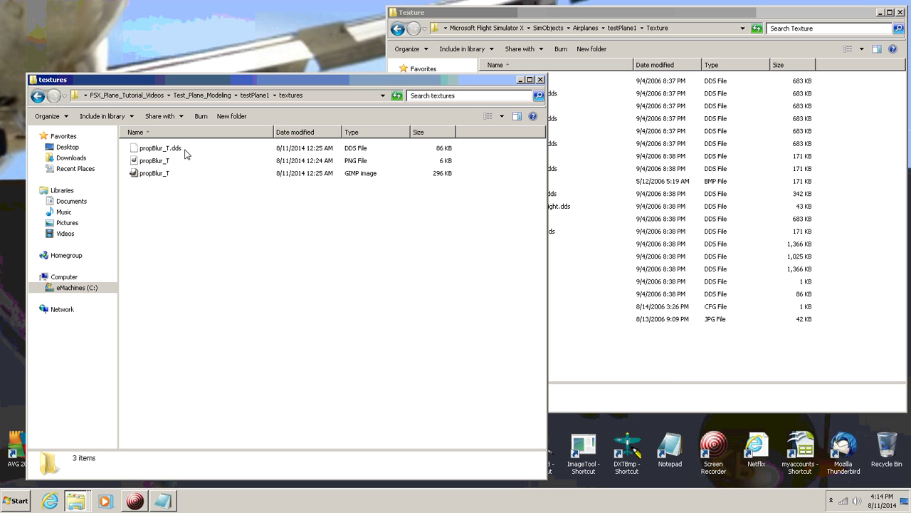
Step: Copy propBlur_T.dds from the project's textures folder into the simulator aircraft's Texture folder
left_click(135, 151)
right_click(135, 151)
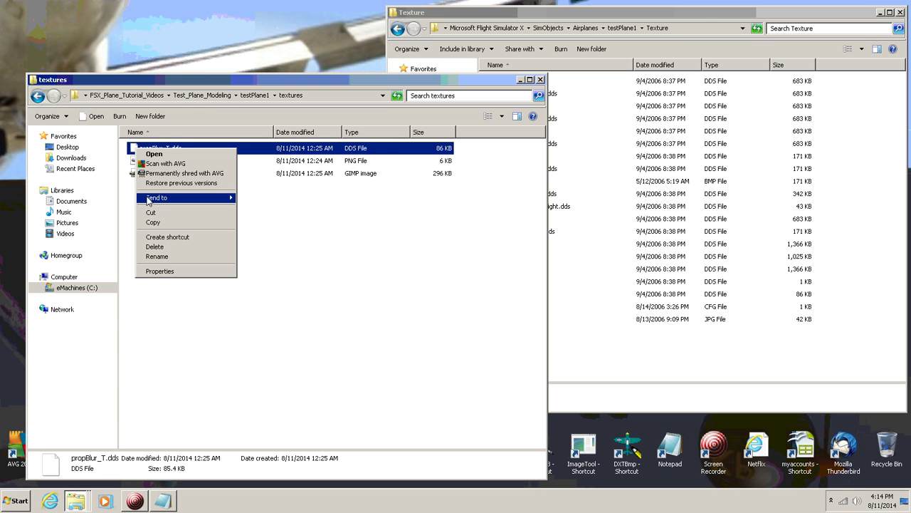
left_click(179, 223)
left_click(678, 12)
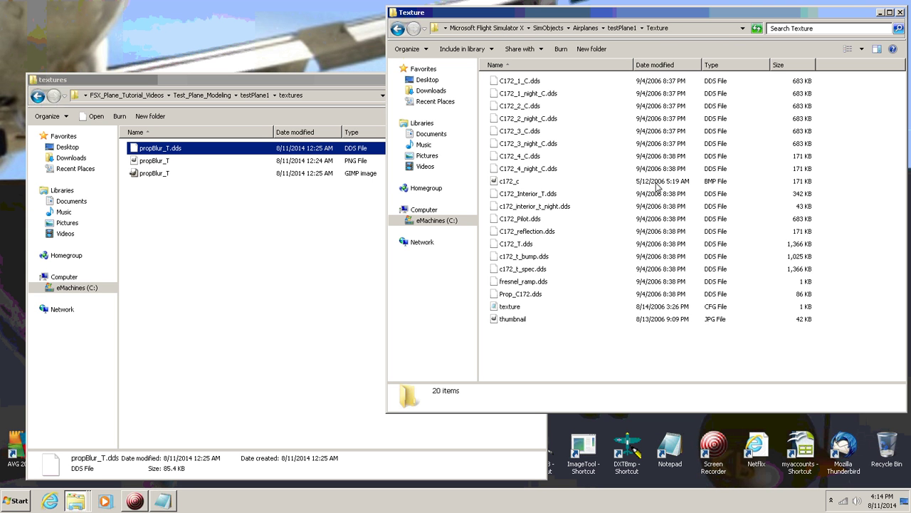
right_click(848, 338)
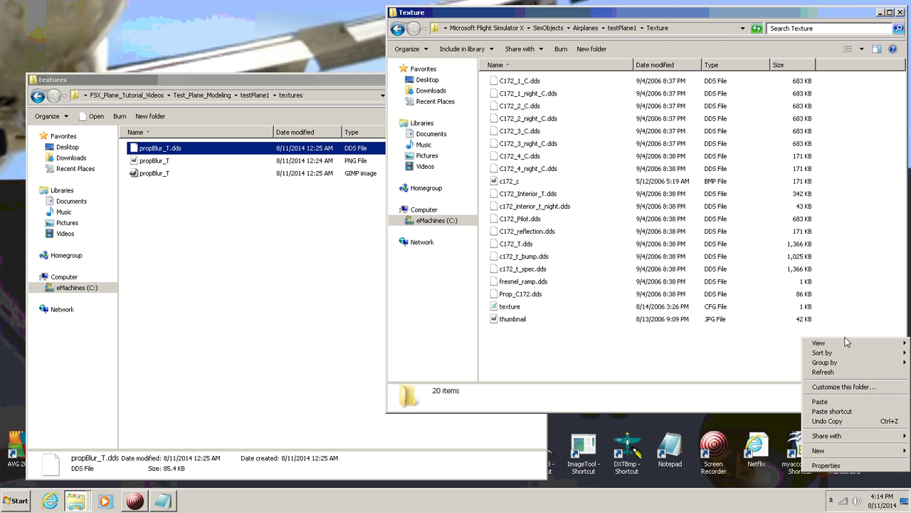
left_click(844, 403)
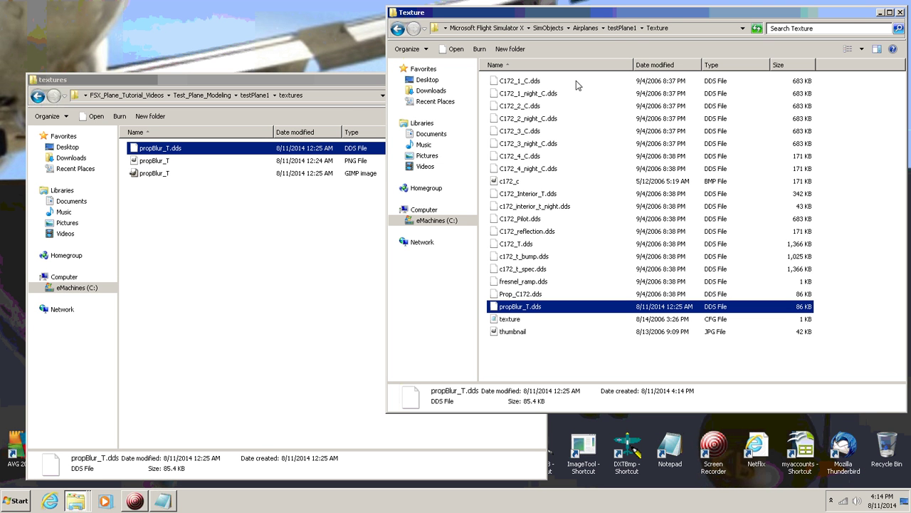
Step: Paste propBlur_T.dds into the simulator aircraft's texture.1 folder as well
left_click(622, 28)
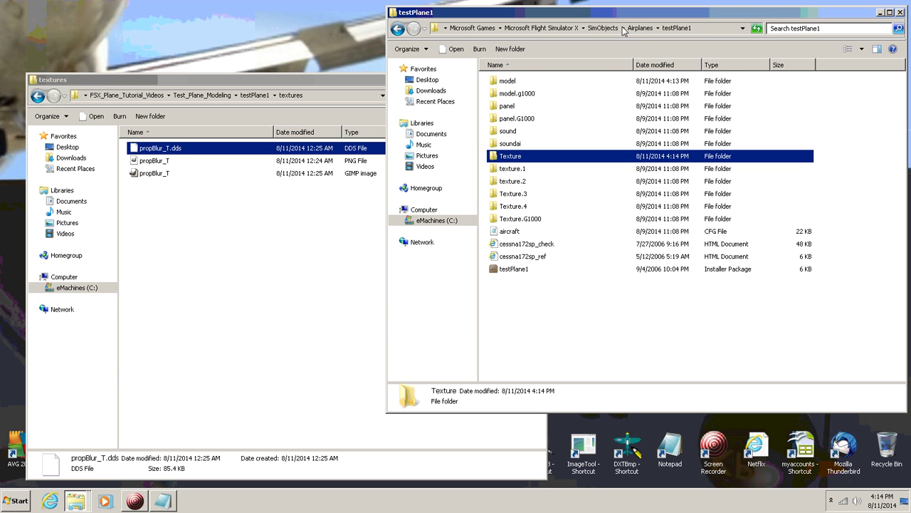
left_click(493, 170)
double_click(493, 170)
right_click(575, 199)
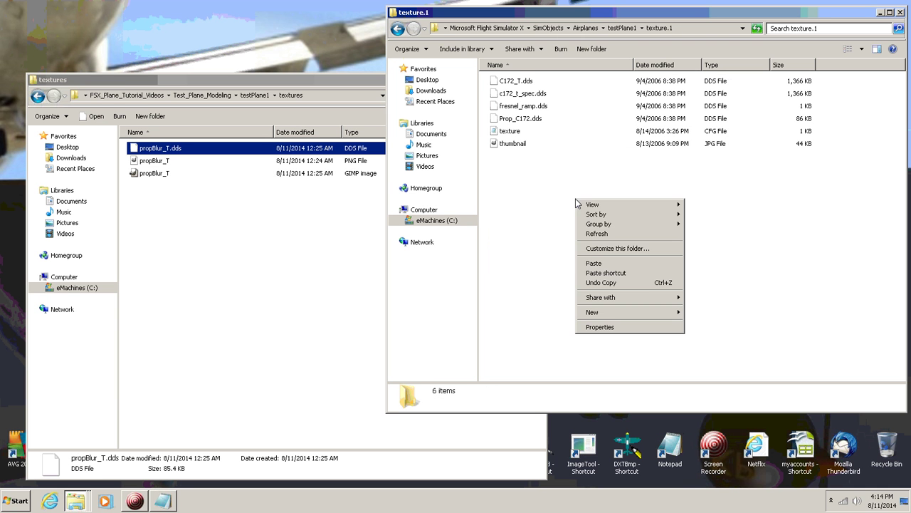
left_click(591, 267)
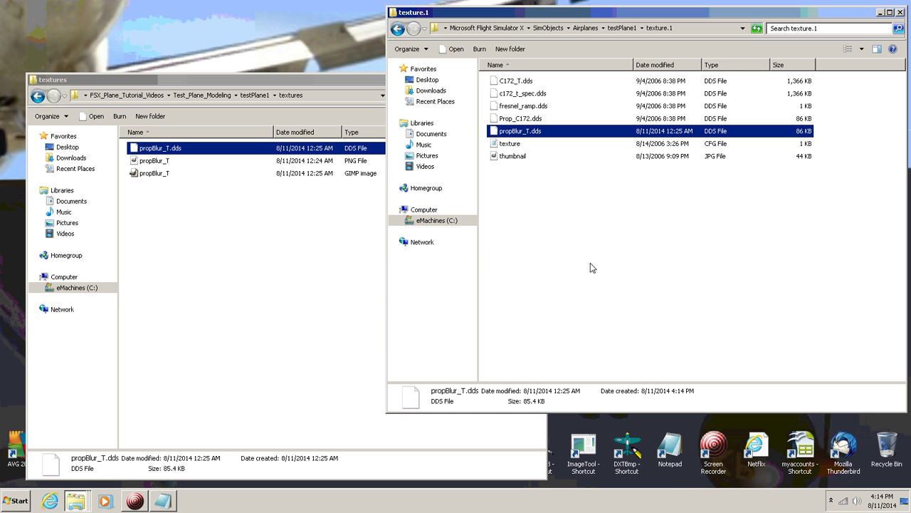
Step: Minimize both folder windows and launch Flight Simulator X from its fsx desktop shortcut
left_click(880, 13)
left_click(519, 80)
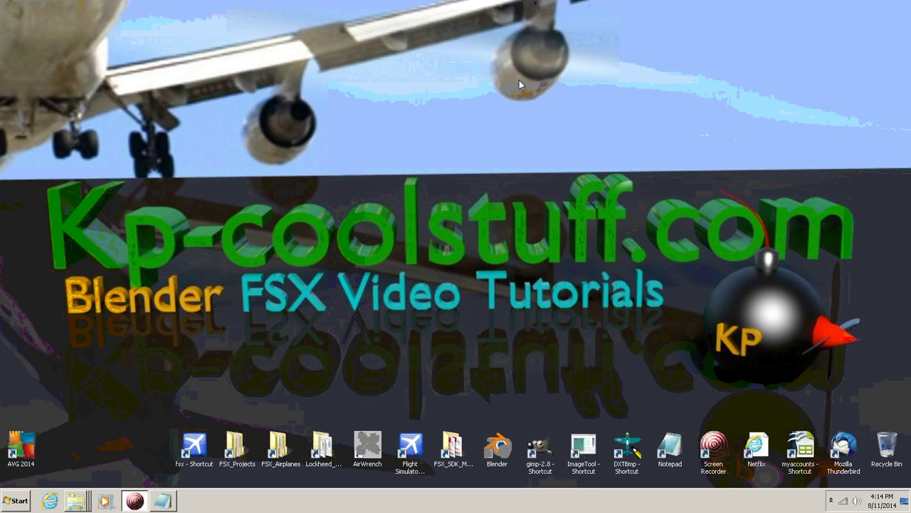
left_click(196, 450)
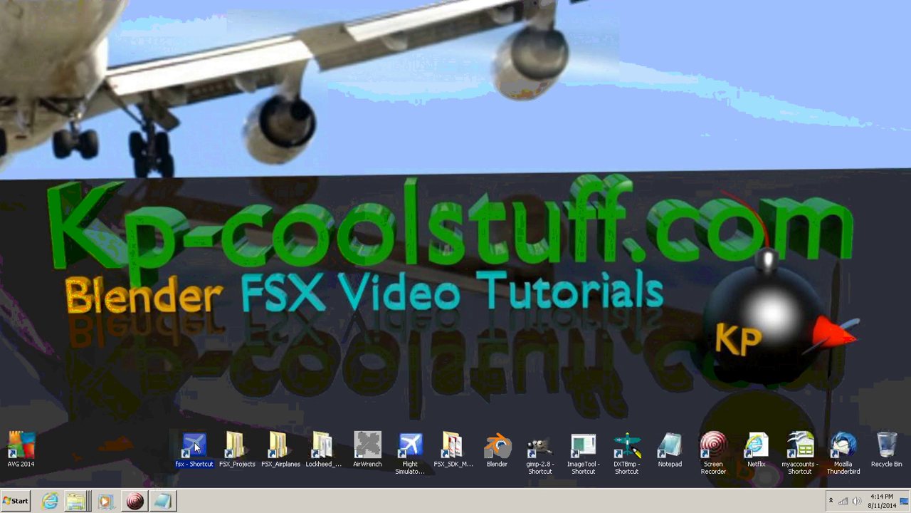
double_click(196, 447)
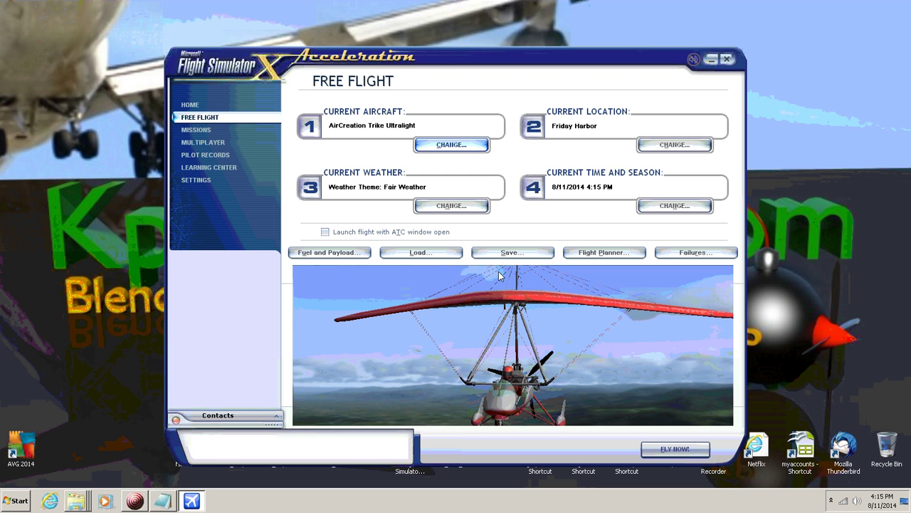
Step: Choose the kp1001 Test Plane as the current aircraft for the free flight
left_click(446, 147)
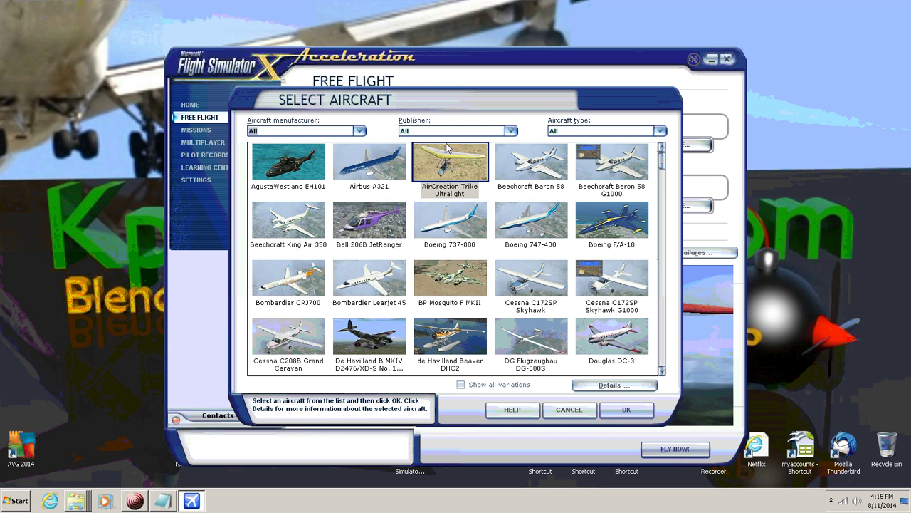
left_click_drag(663, 153, 663, 269)
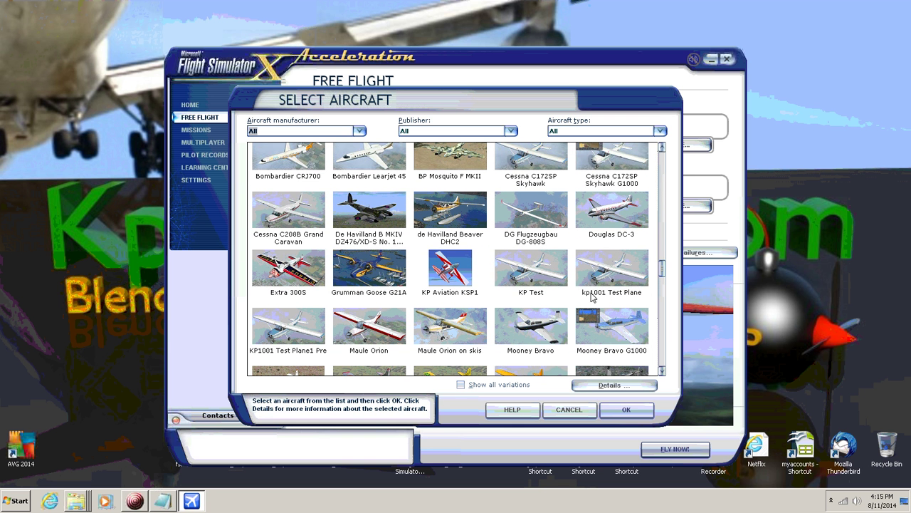
left_click(611, 265)
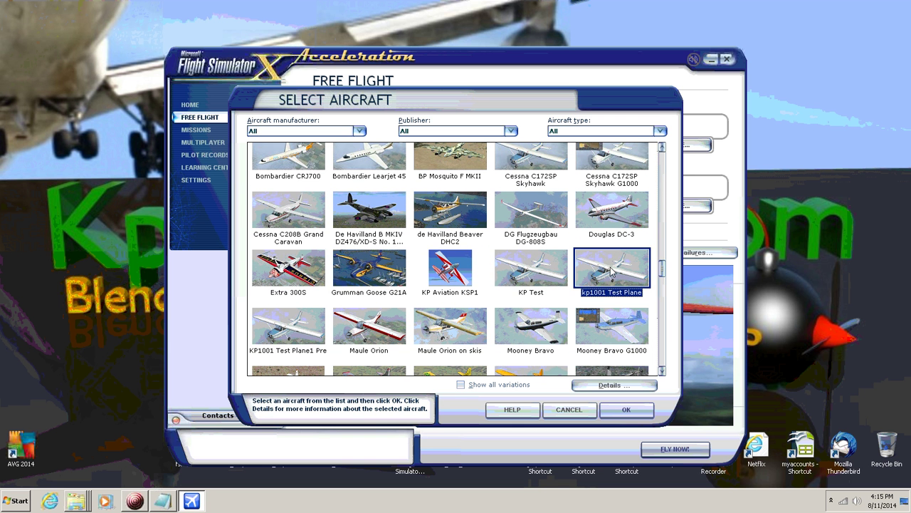
left_click(625, 412)
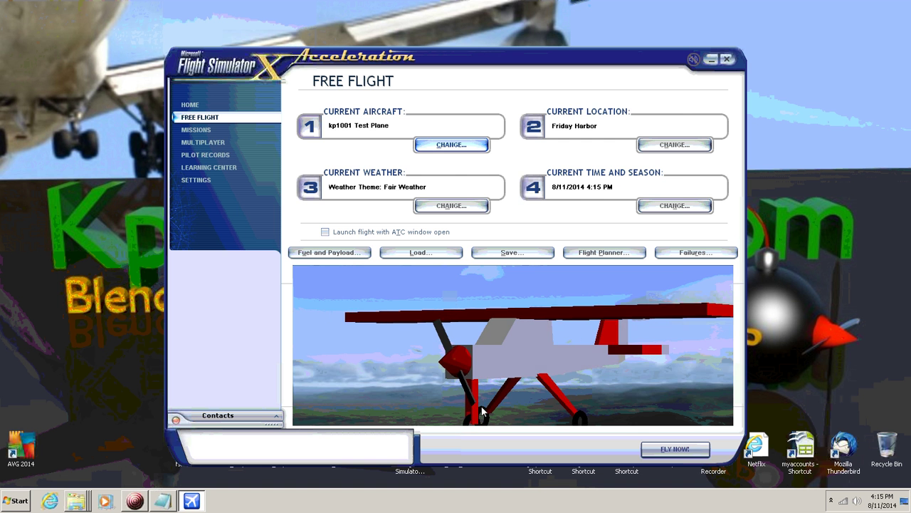
Step: Search the airports for "kp" and set the flight's location to KP1011 in Tulare, California
left_click(675, 145)
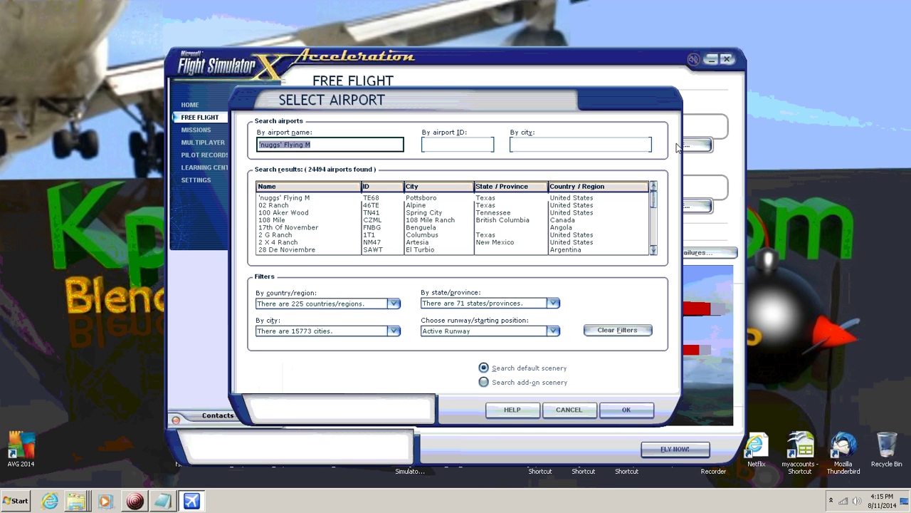
type("kp")
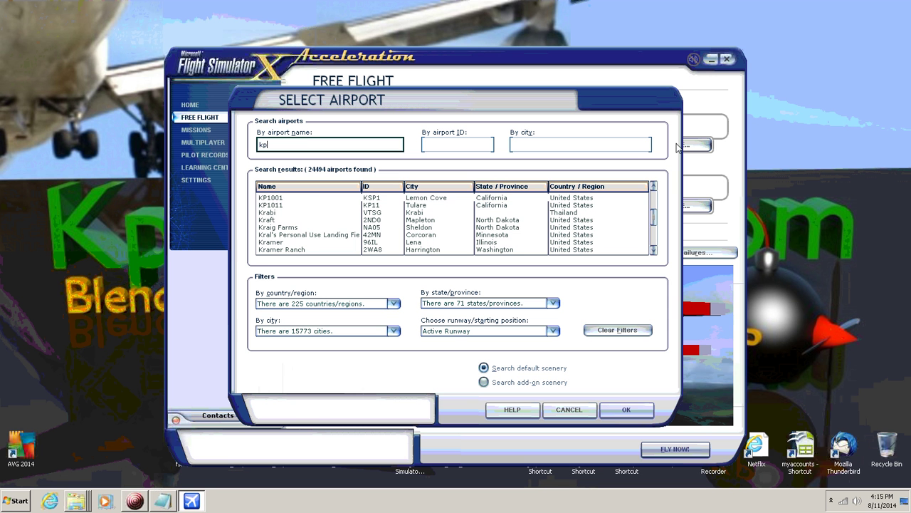
left_click(283, 207)
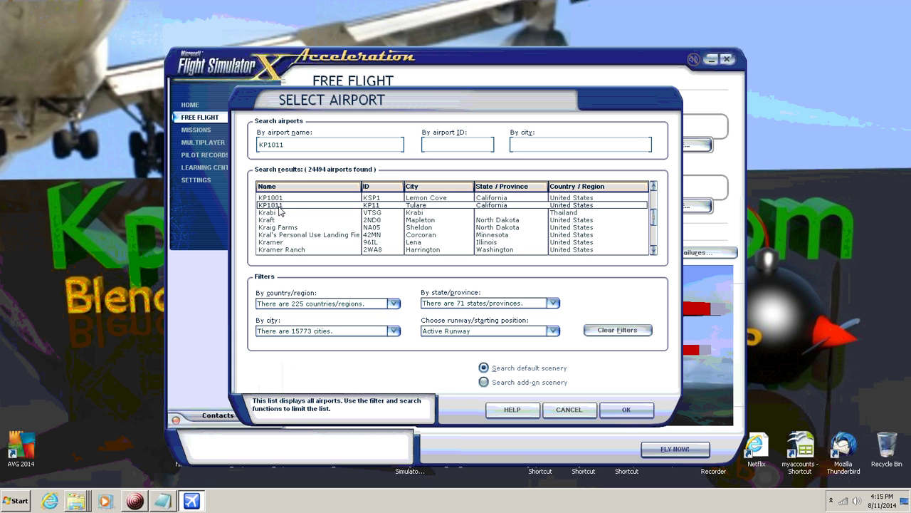
left_click(624, 409)
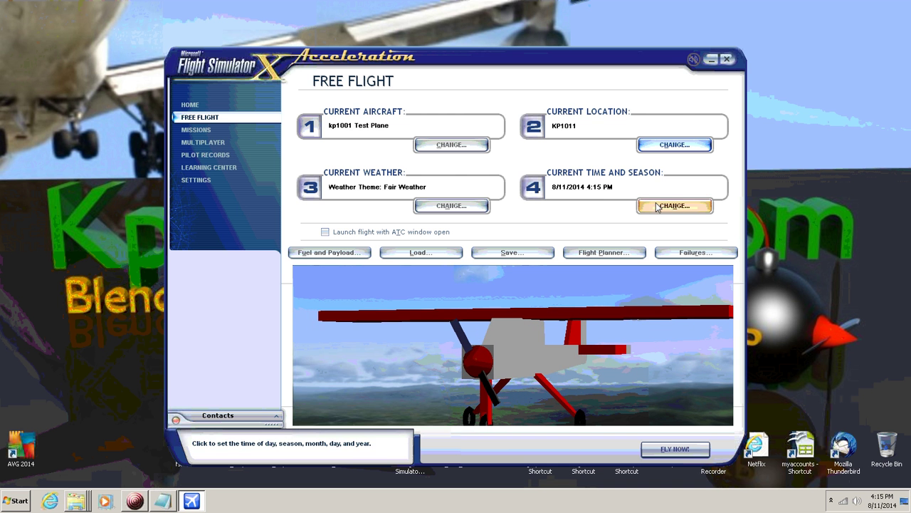
Step: Set the weather theme to Clear skies and start the free flight
left_click(470, 212)
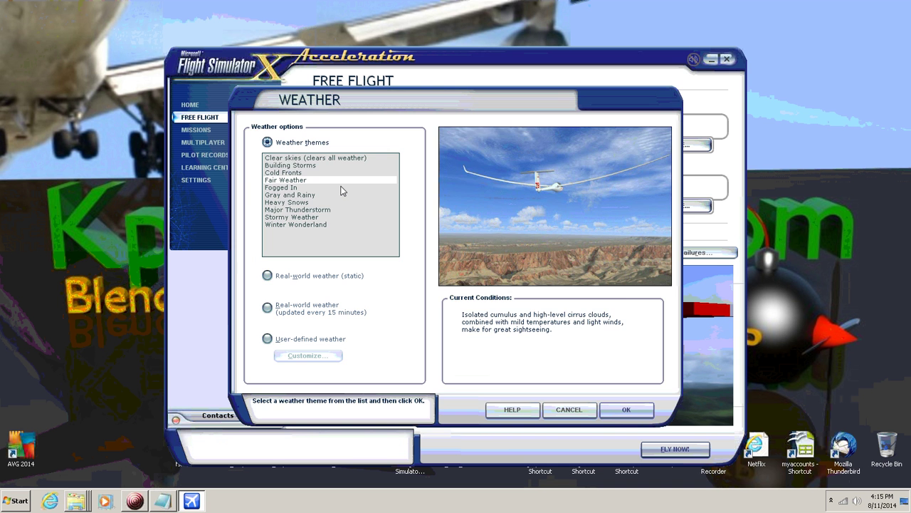
left_click(285, 158)
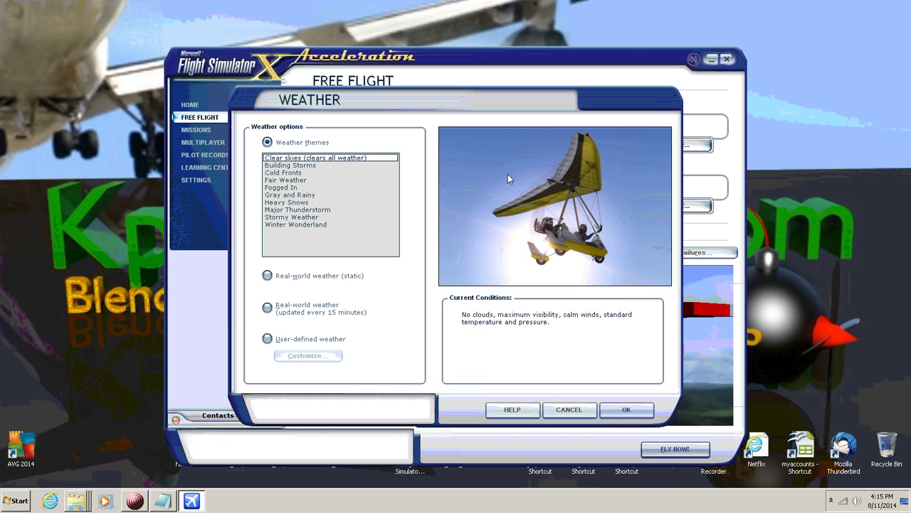
left_click(626, 408)
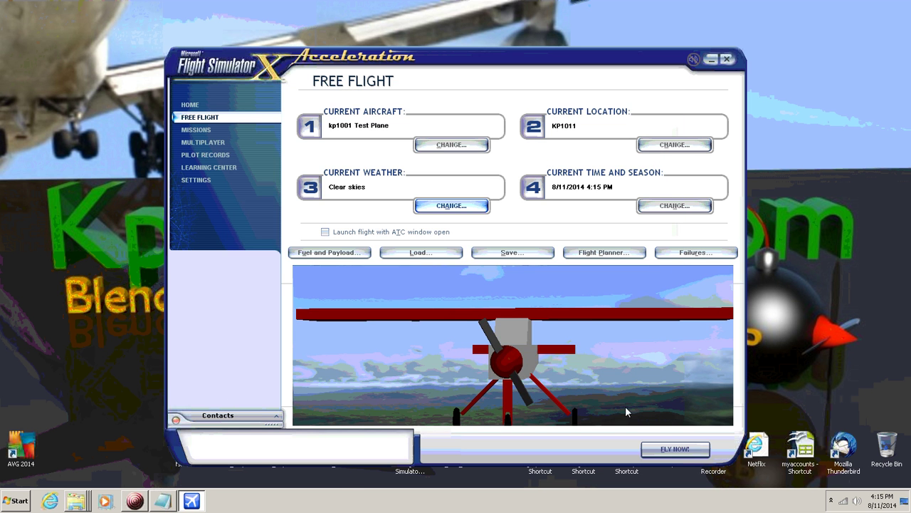
left_click(685, 454)
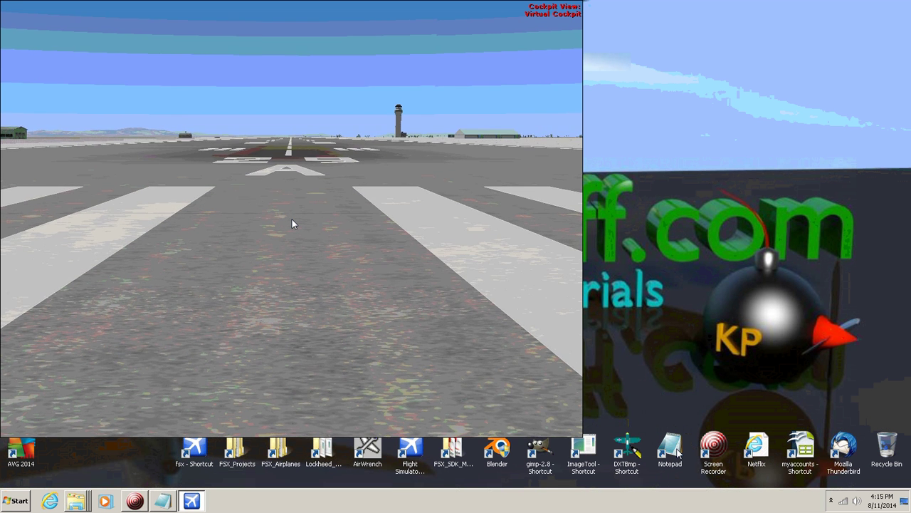
Step: Switch to the outside Locked Spot view and inspect the plane and its spinning propeller from several angles
key("s")
key("KP_4")
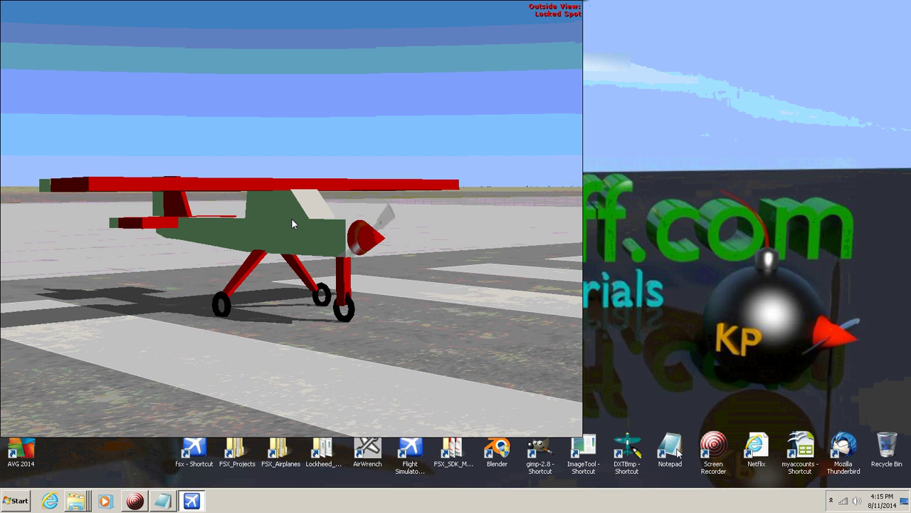
key("KP_4")
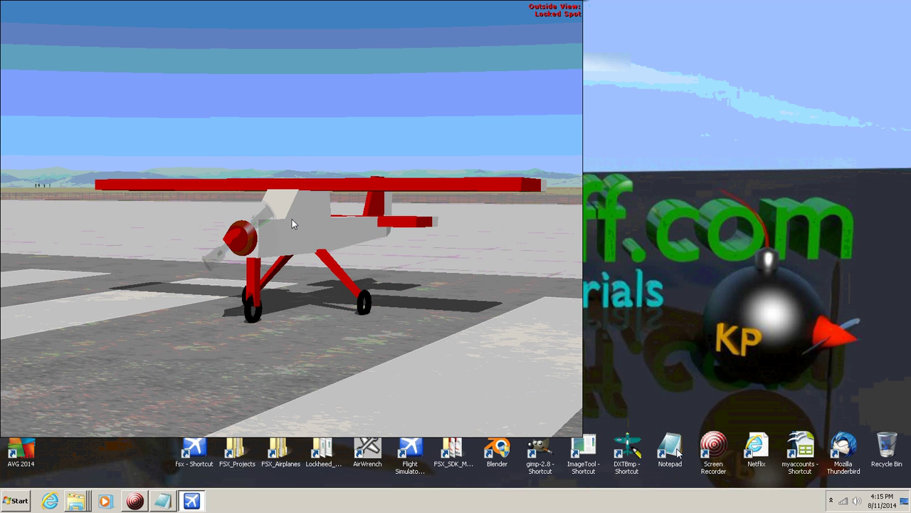
key("KP_4")
key("s")
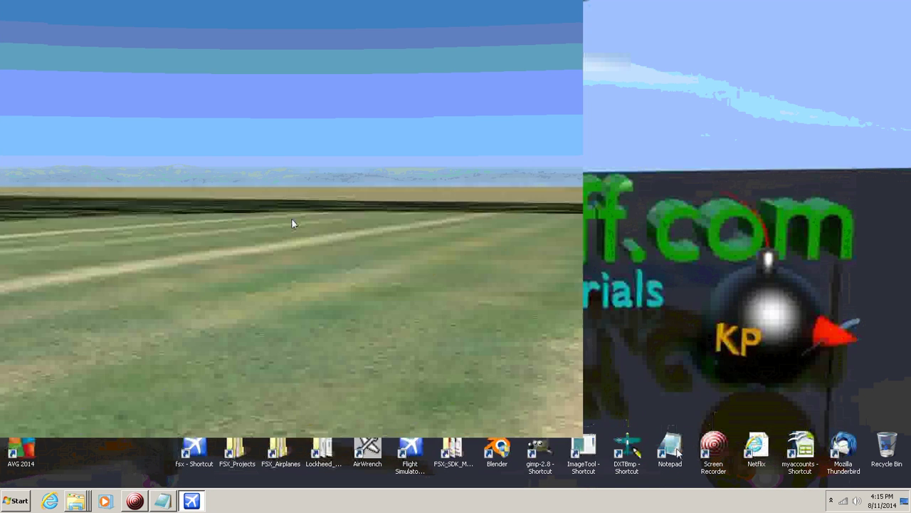
key("s")
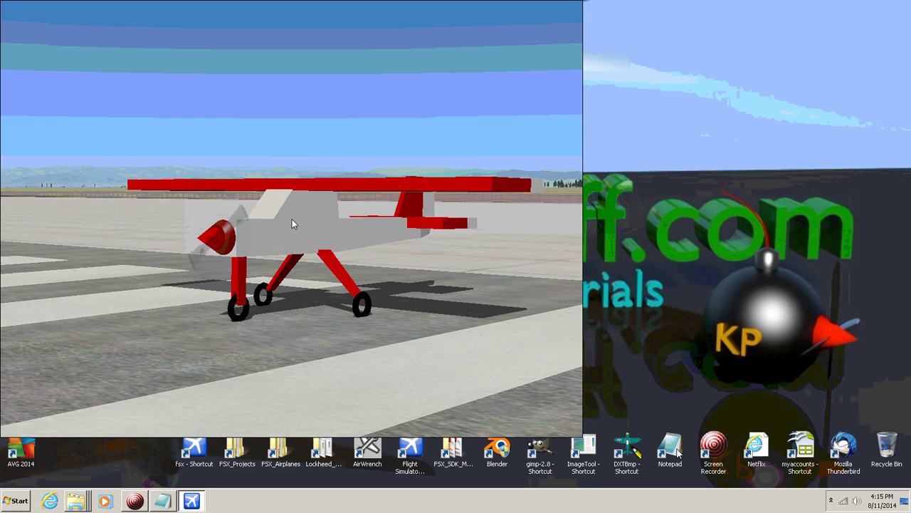
Step: End the test flight and leave the outside view of the plane on the runway
key("ctrl+c")
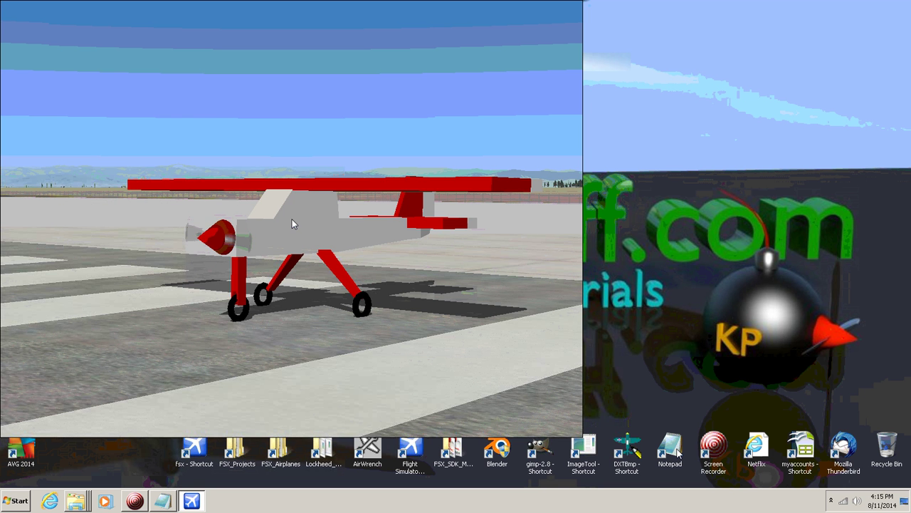
key("Escape")
left_click(284, 193)
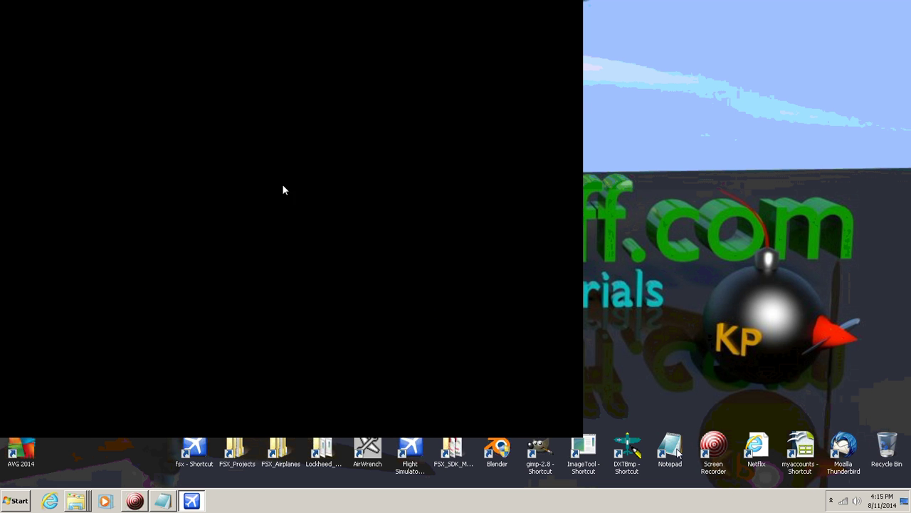